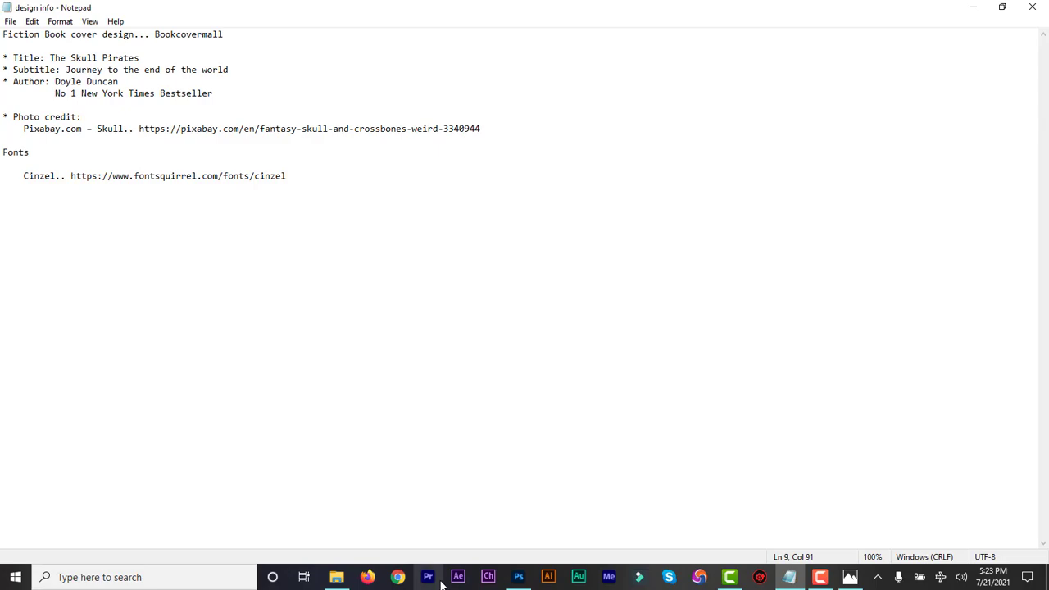
- Switch to Photoshop and create a new 1560 x 2500 px document at 300 pixels/inch, RGB Color, with a black background
left_click(518, 578)
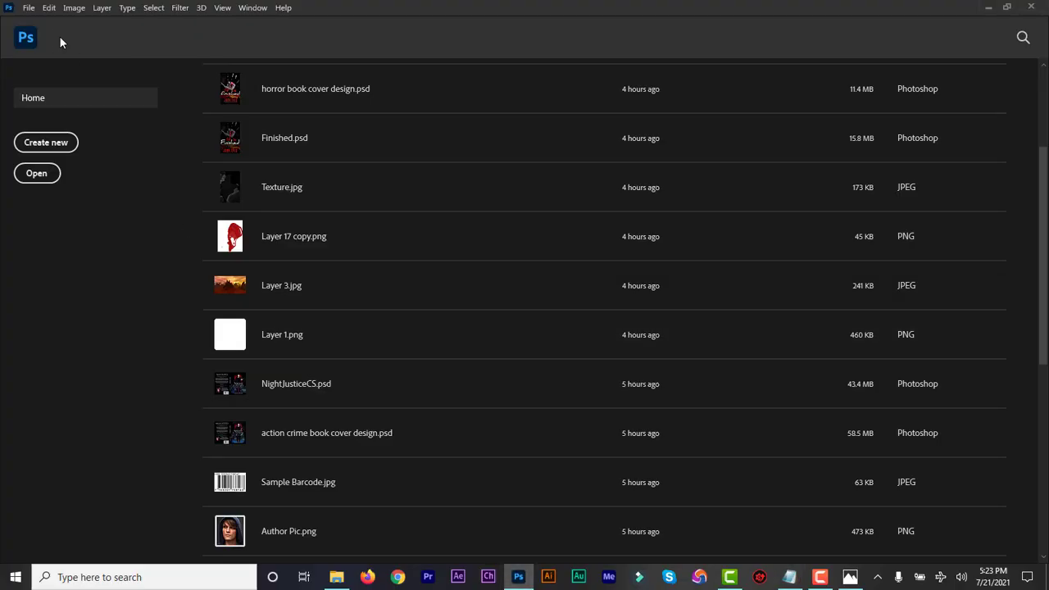
left_click(61, 148)
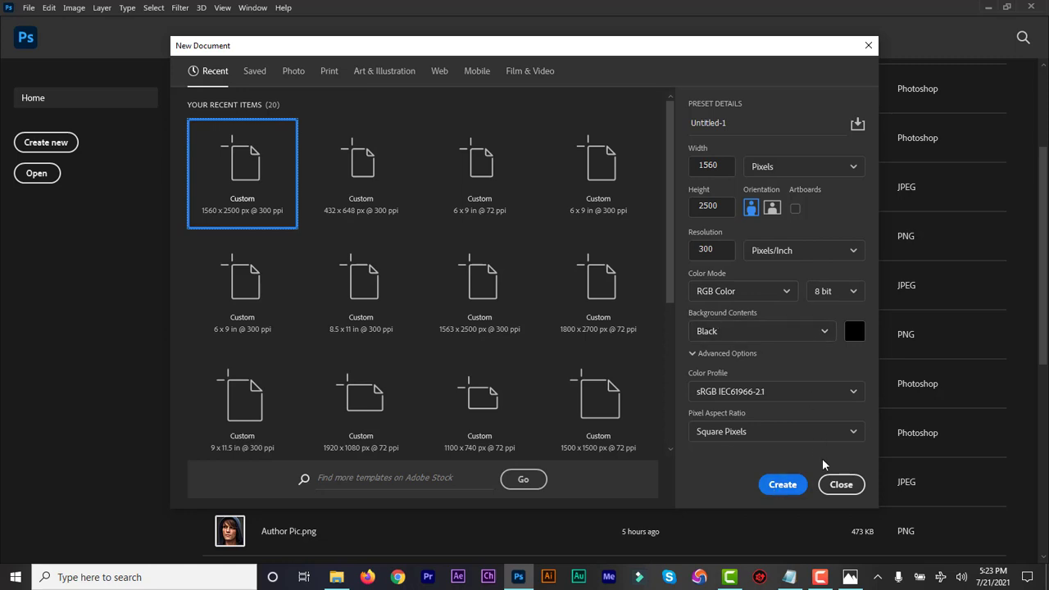
left_click(787, 486)
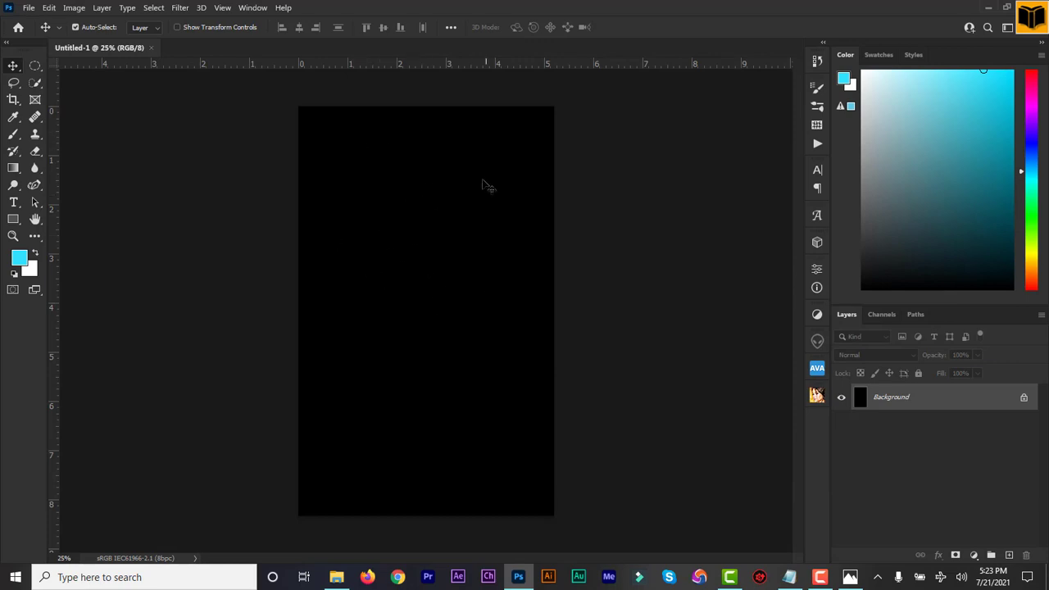
- Switch to File Explorer and preview the Layer 13 texture and the Skull image in the exercise folder
left_click(337, 577)
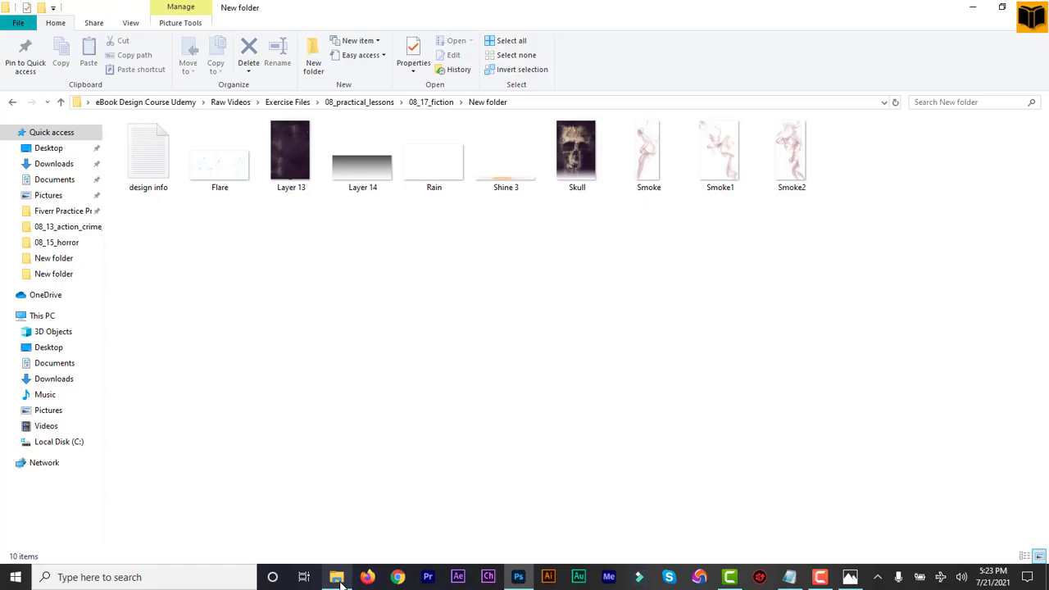
left_click(297, 163)
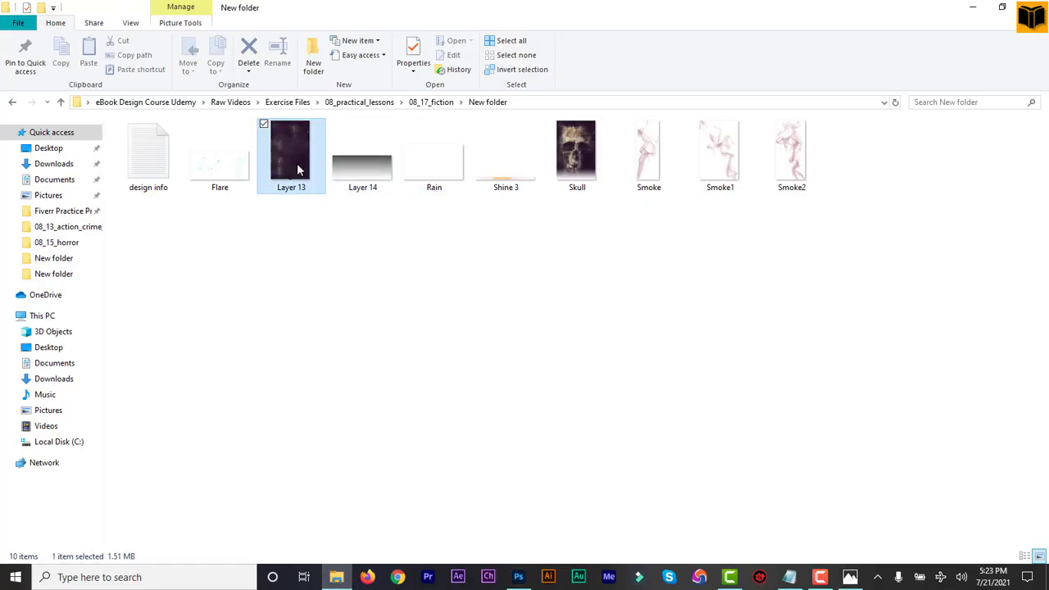
double_click(297, 168)
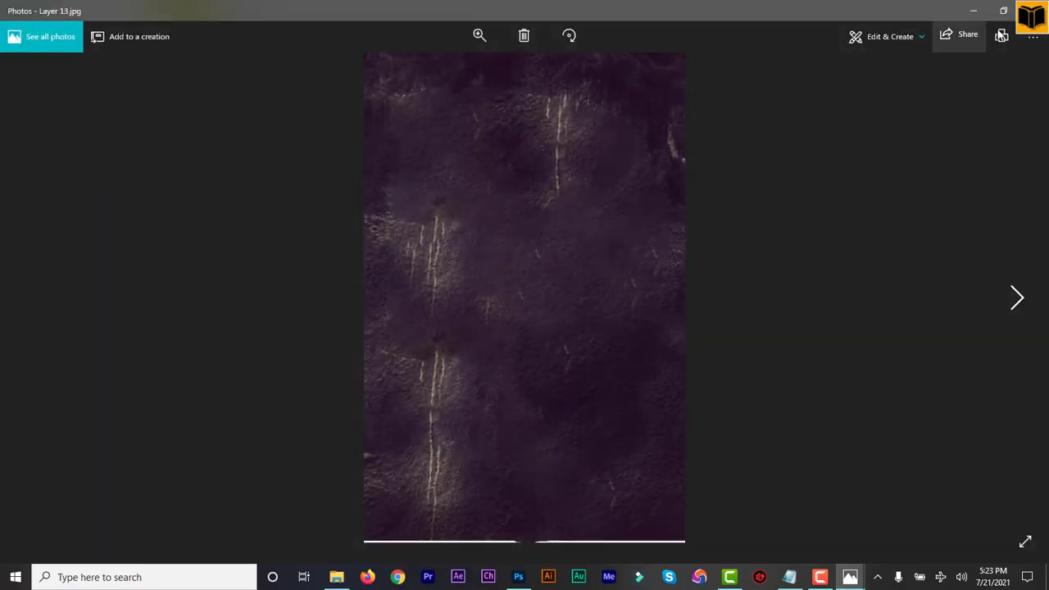
left_click(1034, 8)
double_click(600, 147)
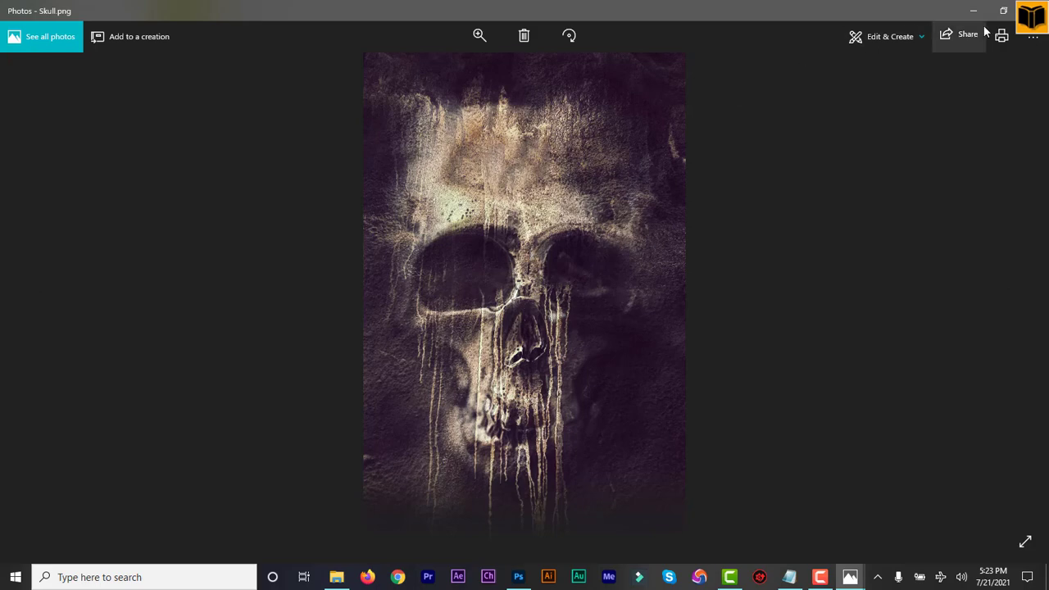
left_click(1035, 8)
double_click(303, 164)
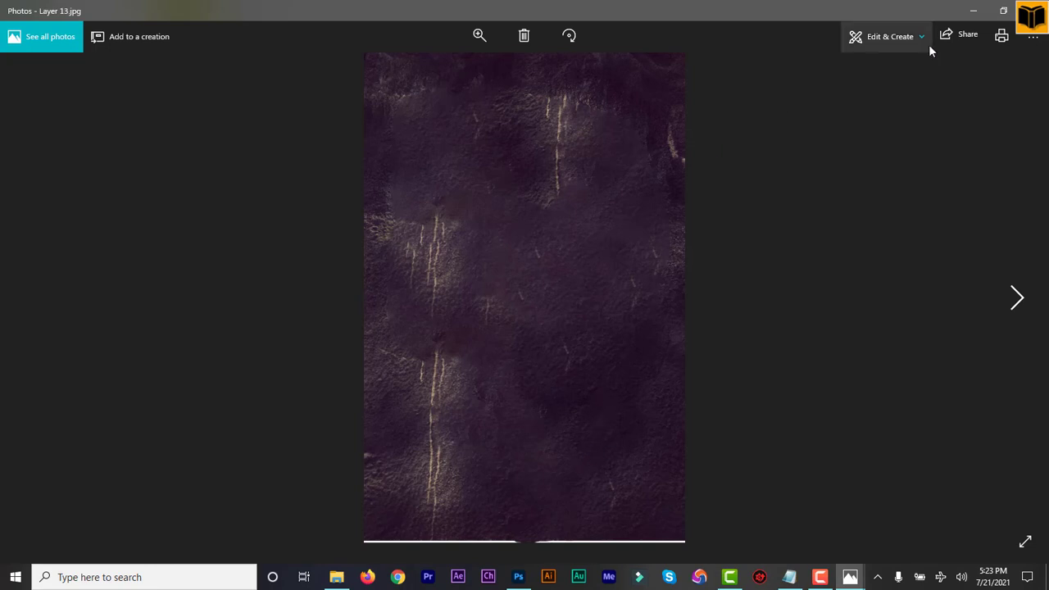
left_click(1034, 10)
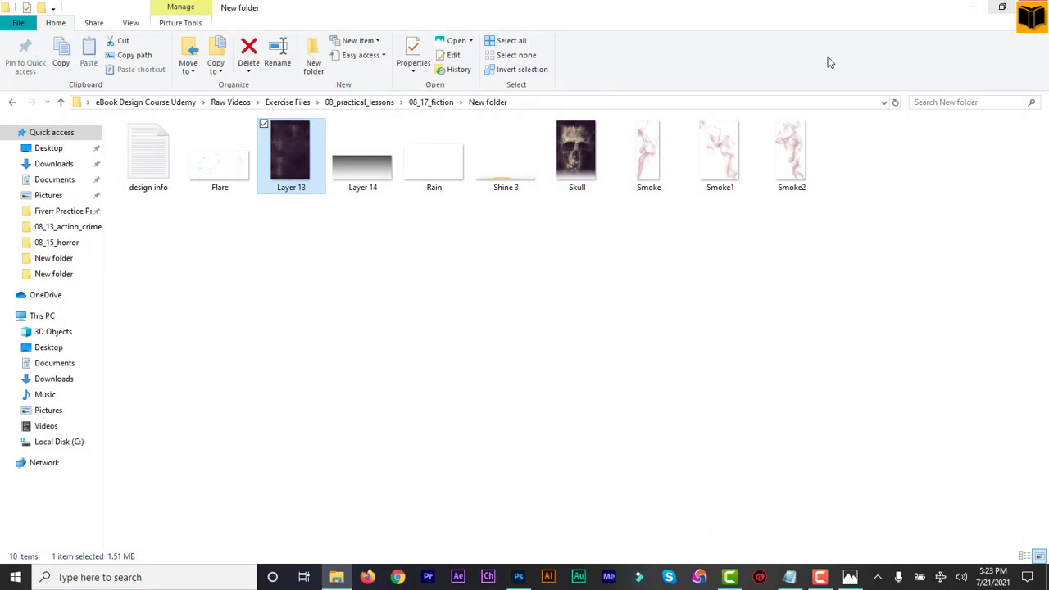
- Open Layer 13 in Adobe Photoshop 2021 and copy its texture into the Untitled-1 document as a new layer
right_click(286, 157)
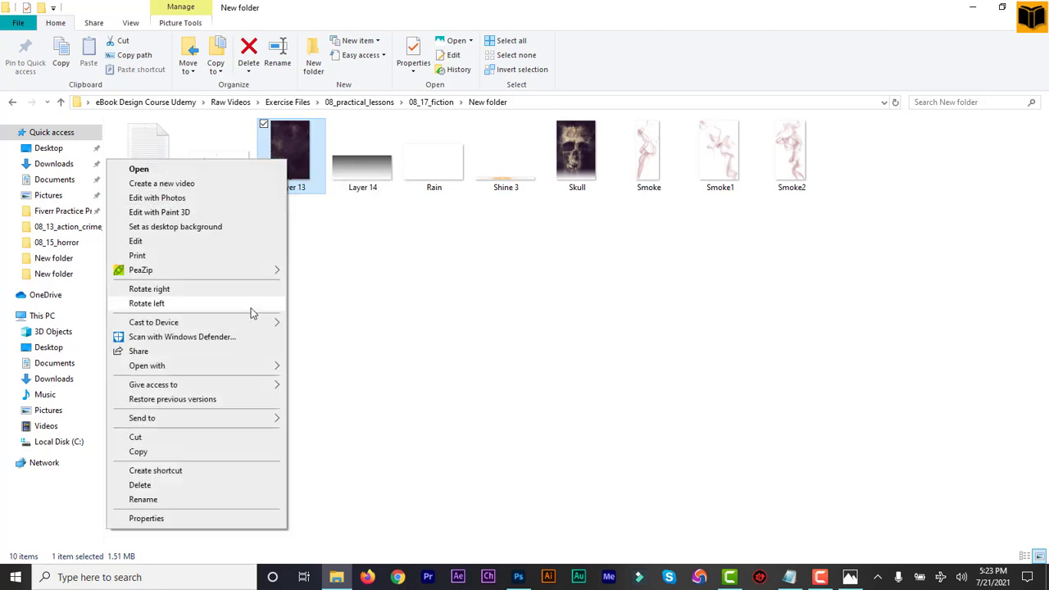
mouse_move(260, 366)
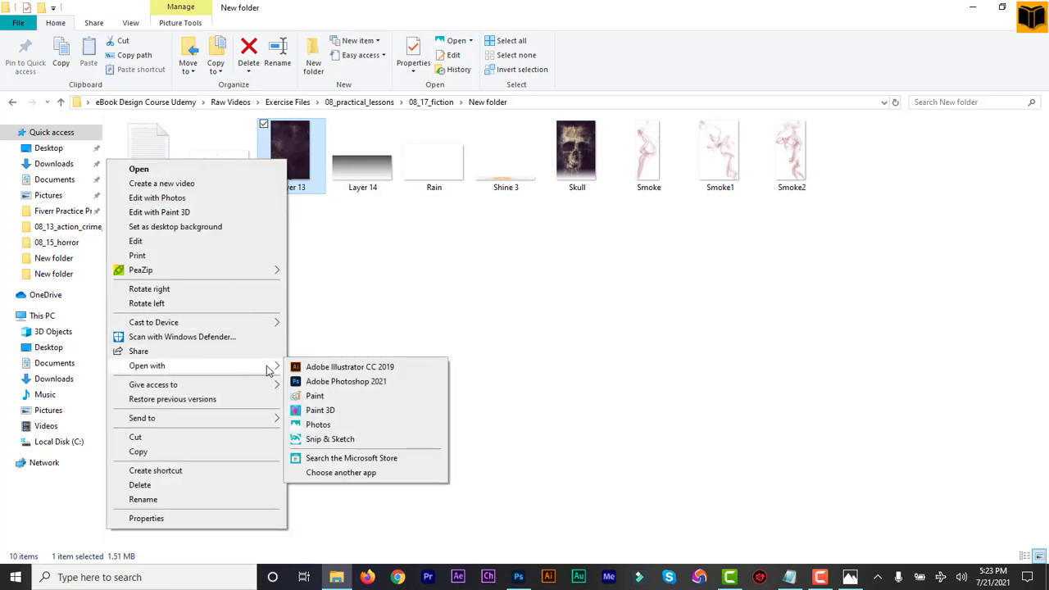
left_click(342, 382)
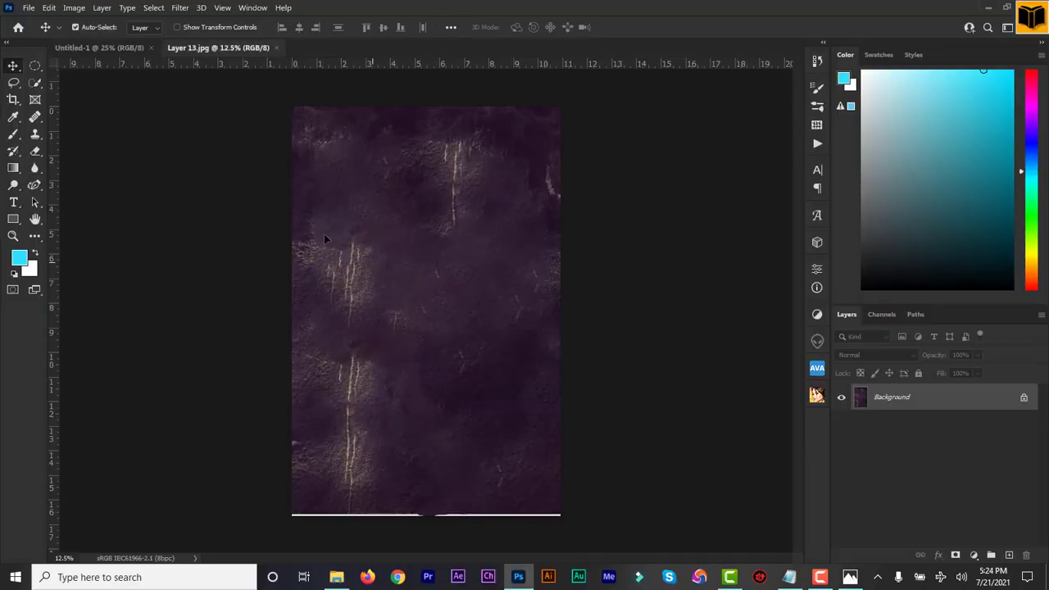
left_click_drag(138, 48, 379, 273)
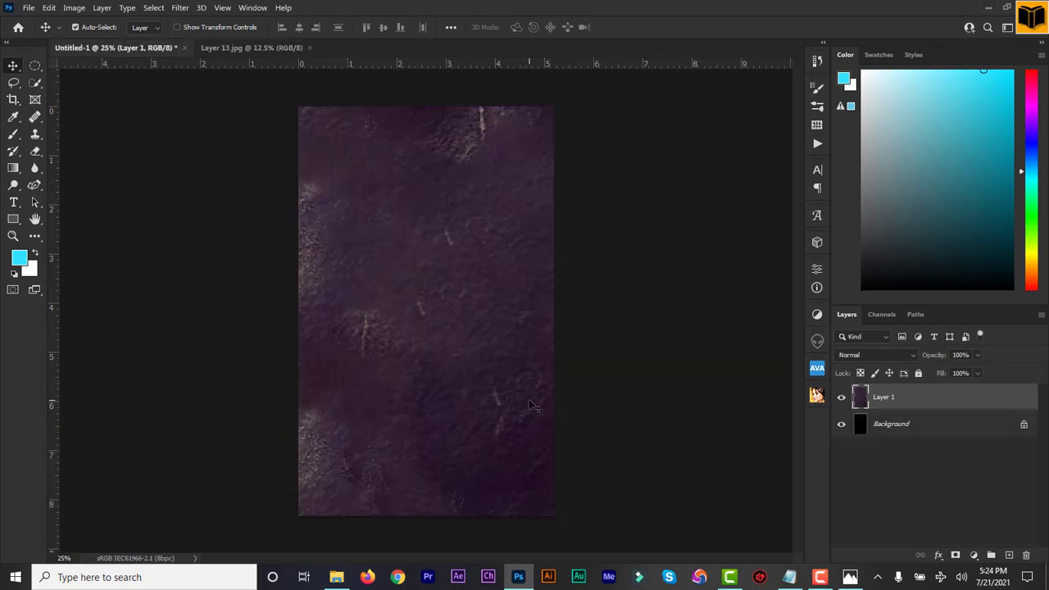
- Open Skull from the exercise folder in Adobe Photoshop 2021 and copy the skull into the Layer 13.jpg document
left_click(338, 578)
left_click(577, 168)
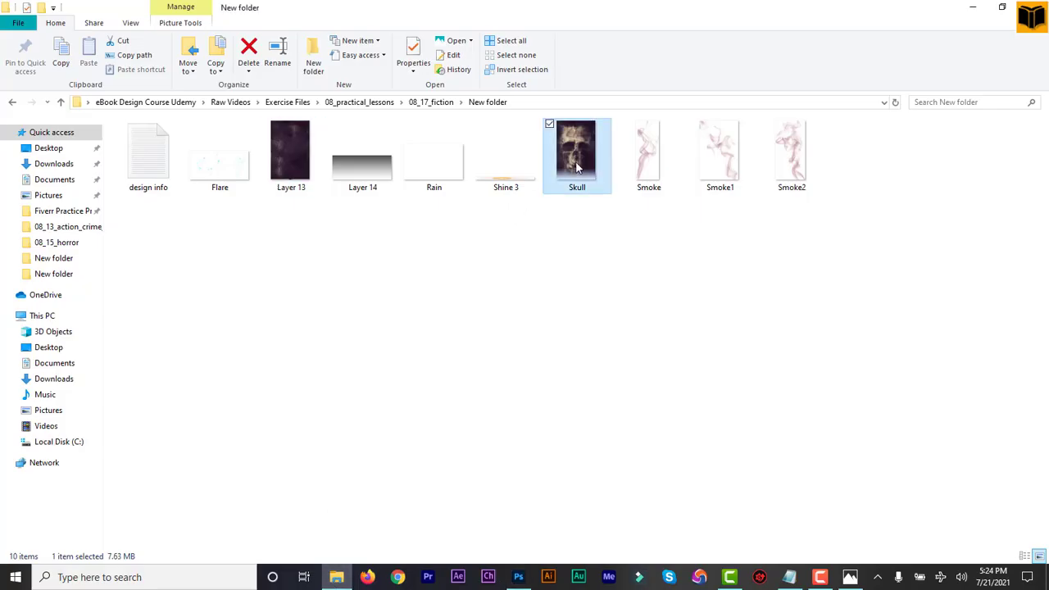
right_click(577, 165)
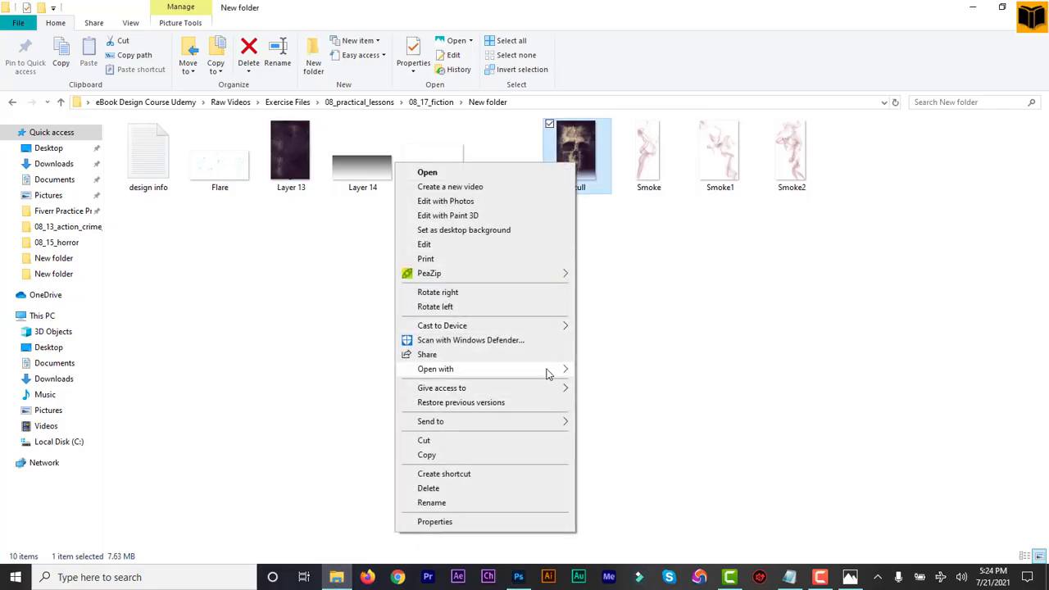
mouse_move(548, 373)
left_click(593, 384)
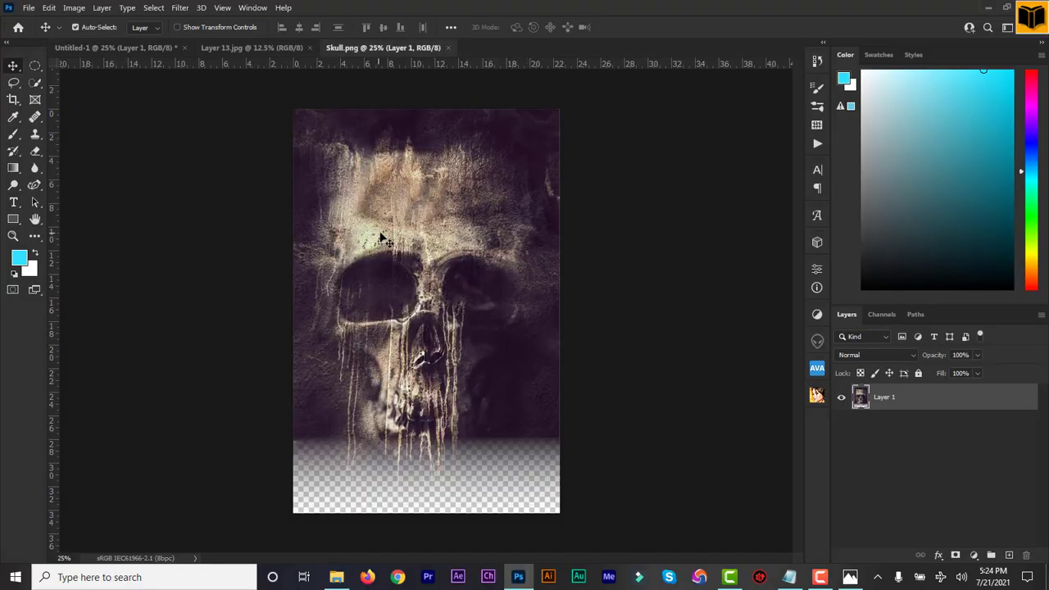
left_click(257, 45)
left_click_drag(389, 192, 389, 192)
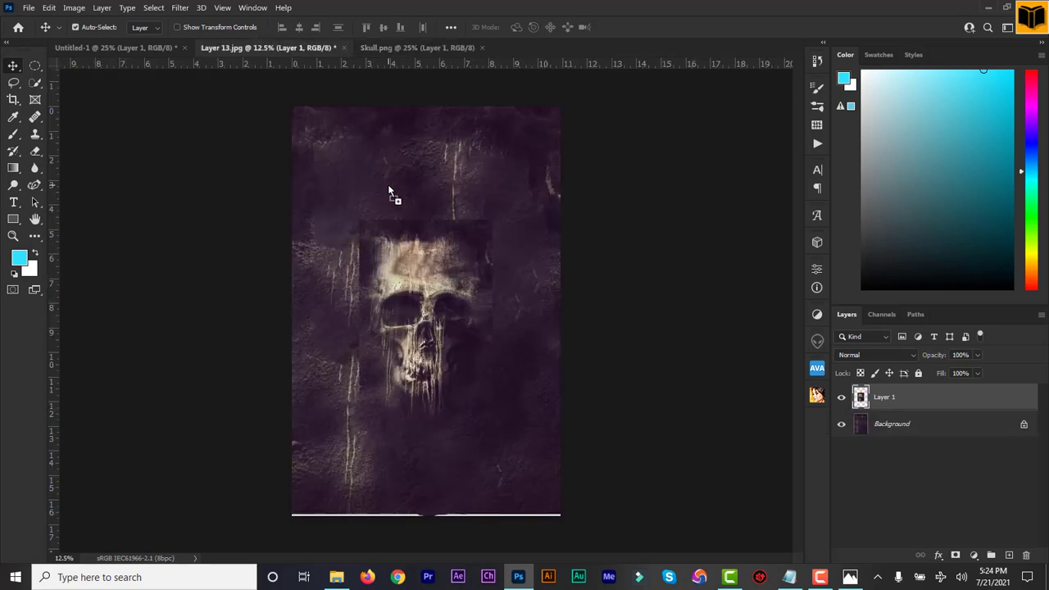
- Scale the skull layer to about 203.75% so it spans the canvas width, and shift it upward past the canvas's upper edge
left_click_drag(402, 287, 346, 174)
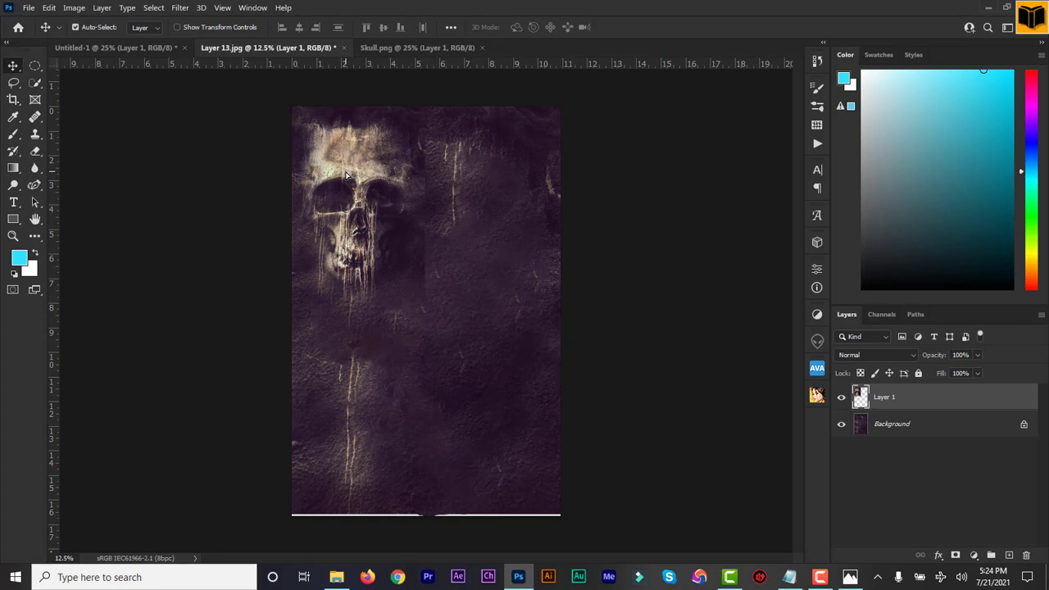
key("ctrl+t")
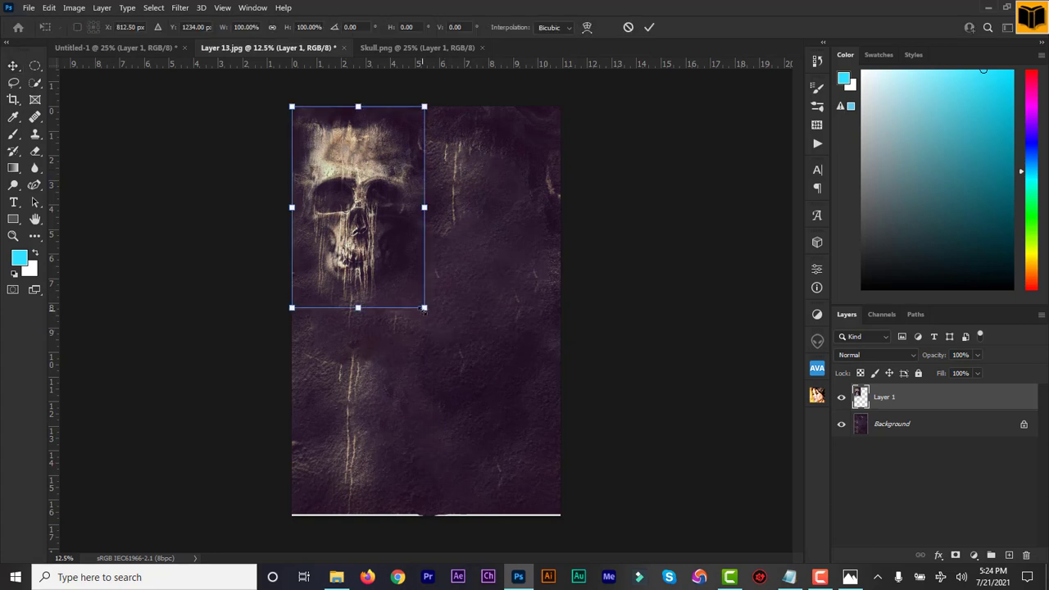
left_click_drag(424, 309, 669, 447)
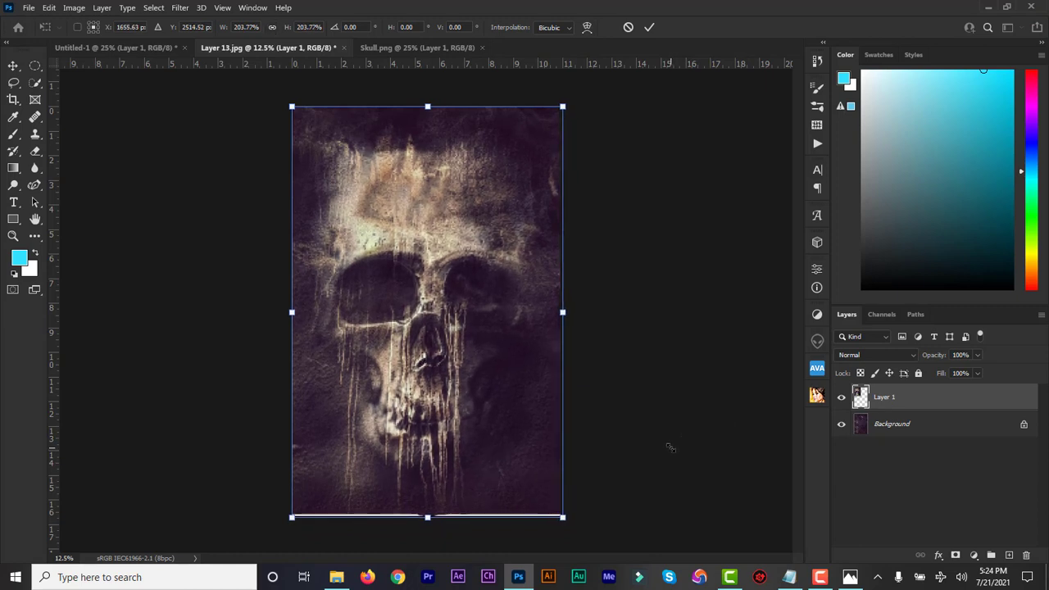
left_click_drag(403, 386, 416, 321)
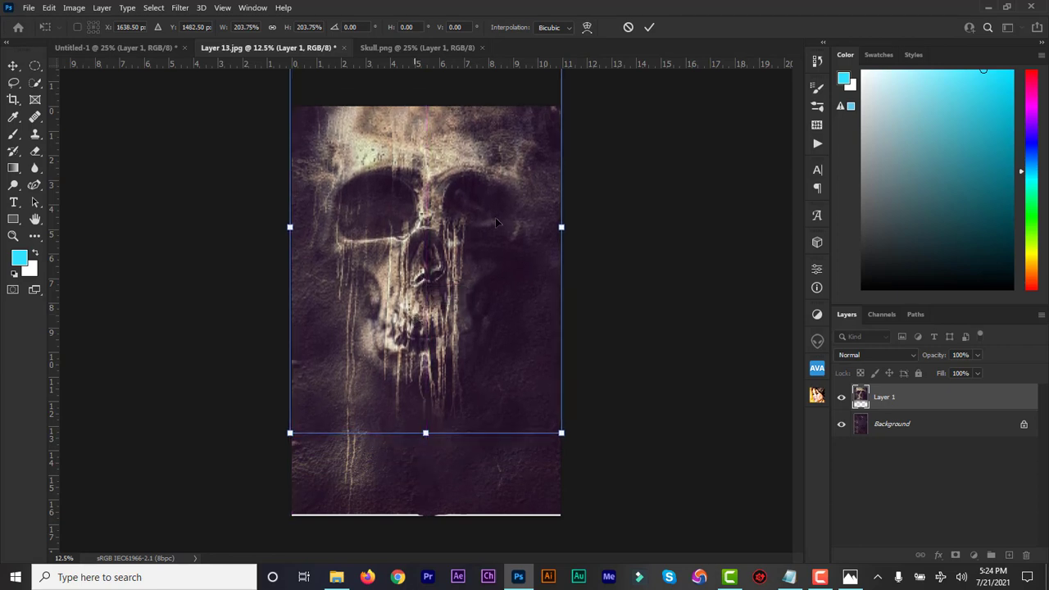
left_click(649, 27)
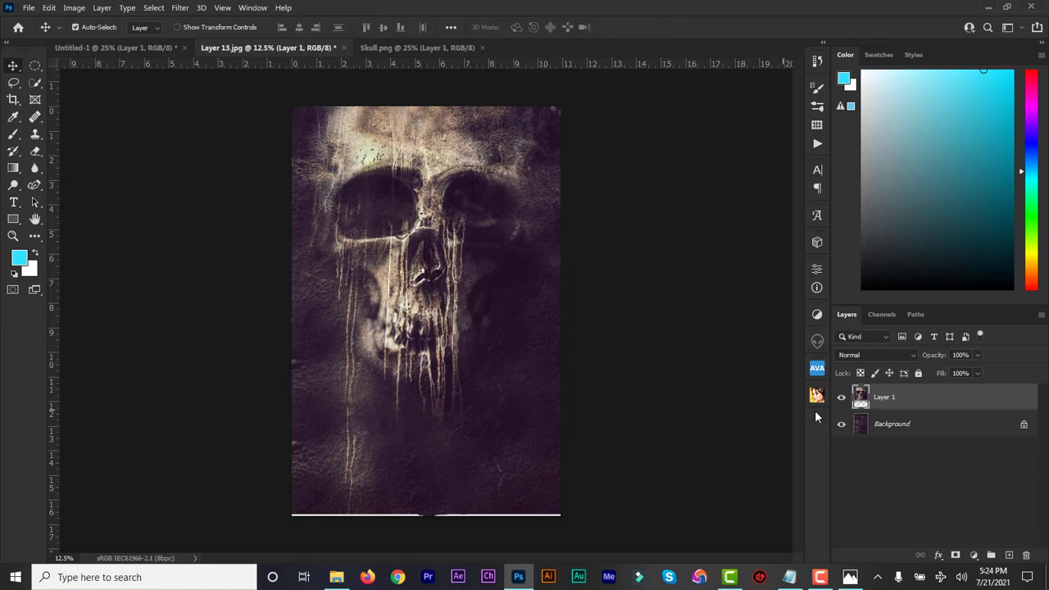
- Toggle the visibility of the skull layer and the Background layer to examine how the skull's faded lower edge blends
left_click(842, 400)
left_click(842, 400)
left_click(842, 423)
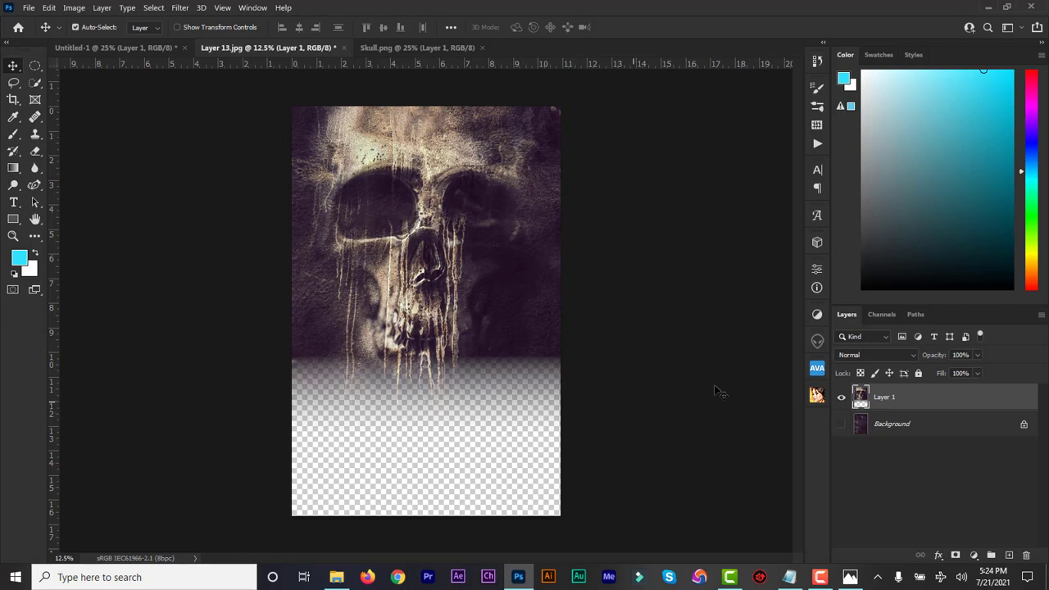
left_click(842, 424)
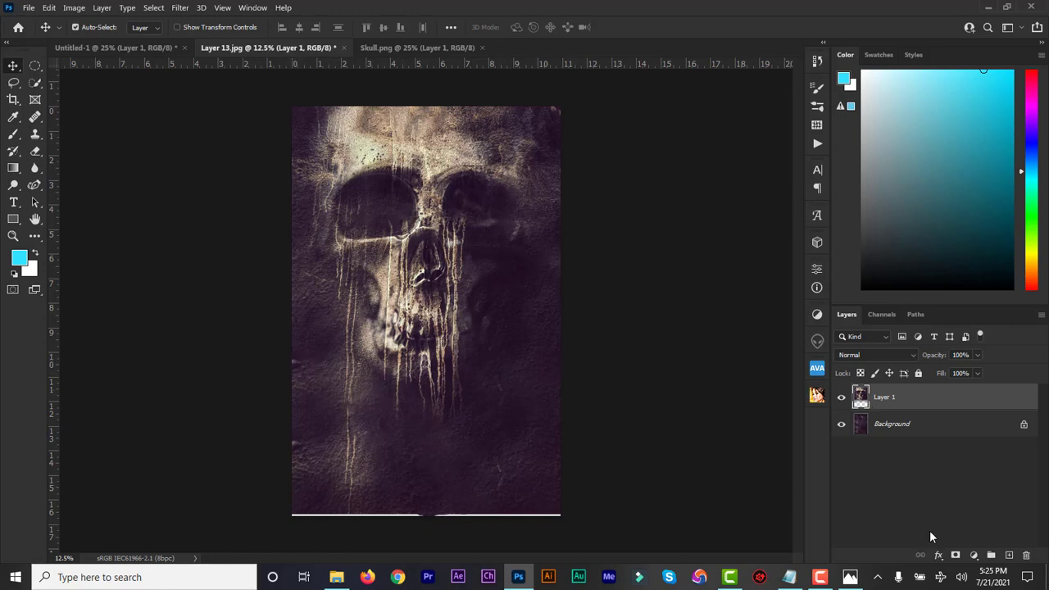
- Try hiding part of the skull's lower area with a black brush stroke on a layer mask, and delete the mask
left_click(955, 556)
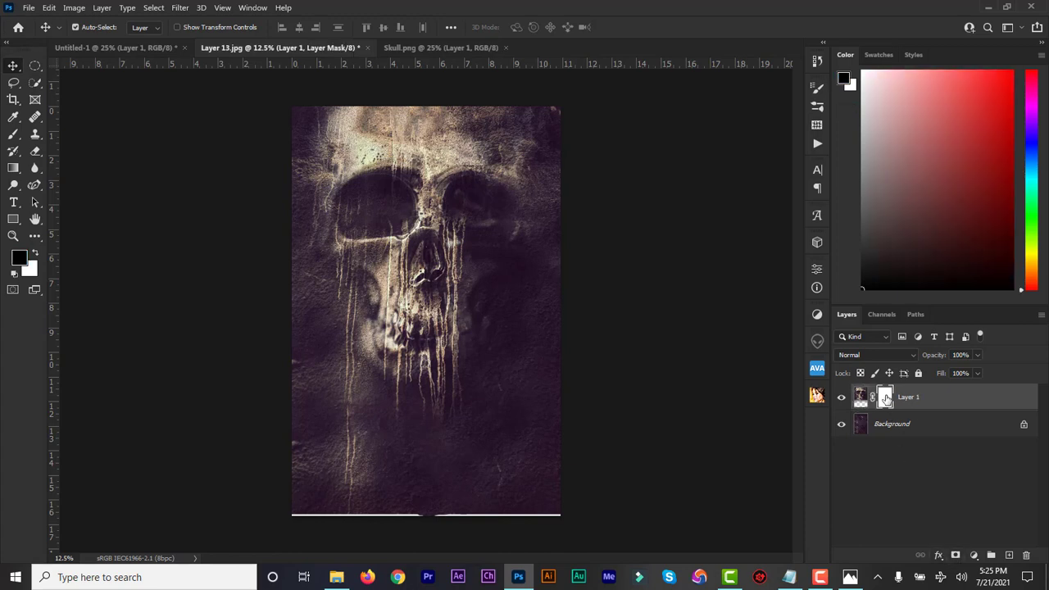
left_click(12, 136)
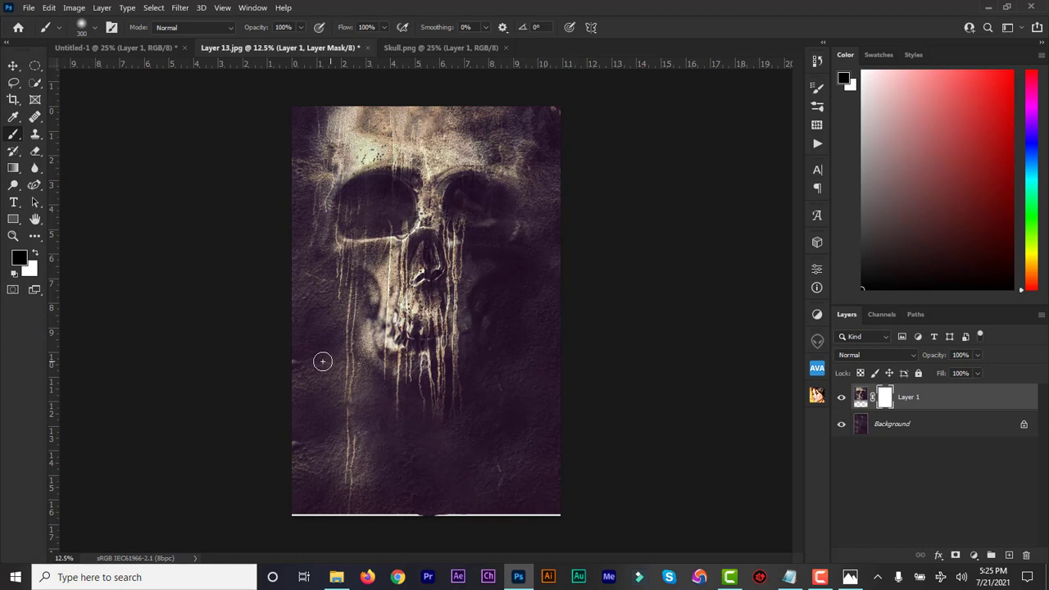
left_click_drag(294, 361, 430, 380)
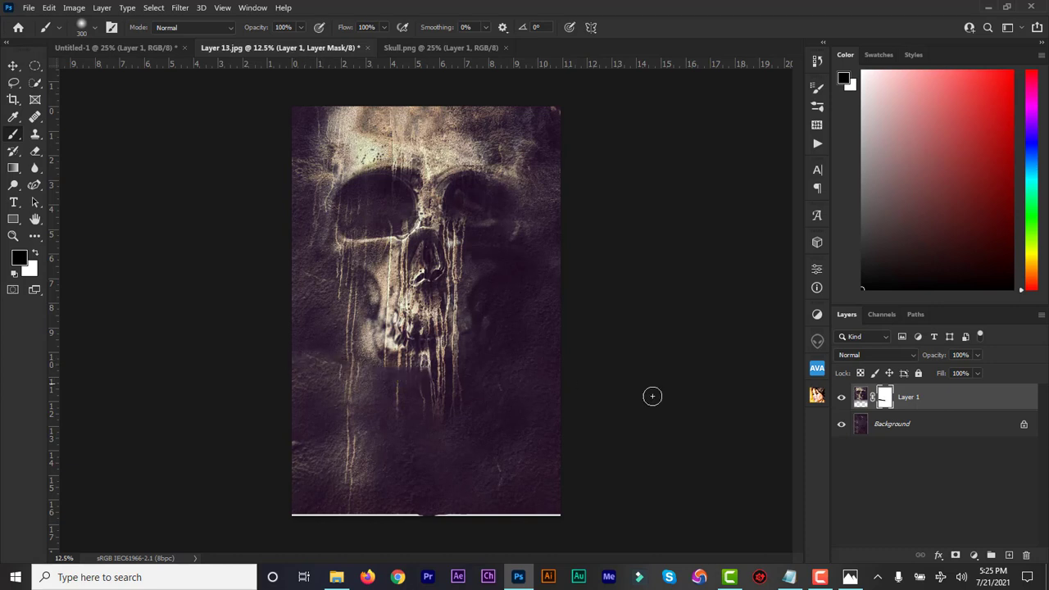
key("ctrl+z")
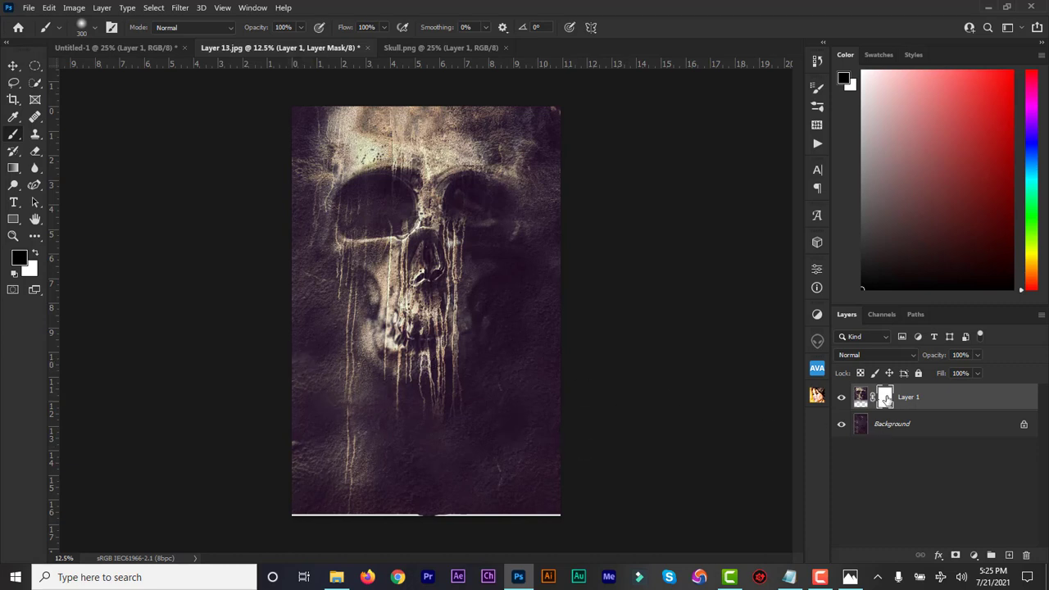
right_click(887, 399)
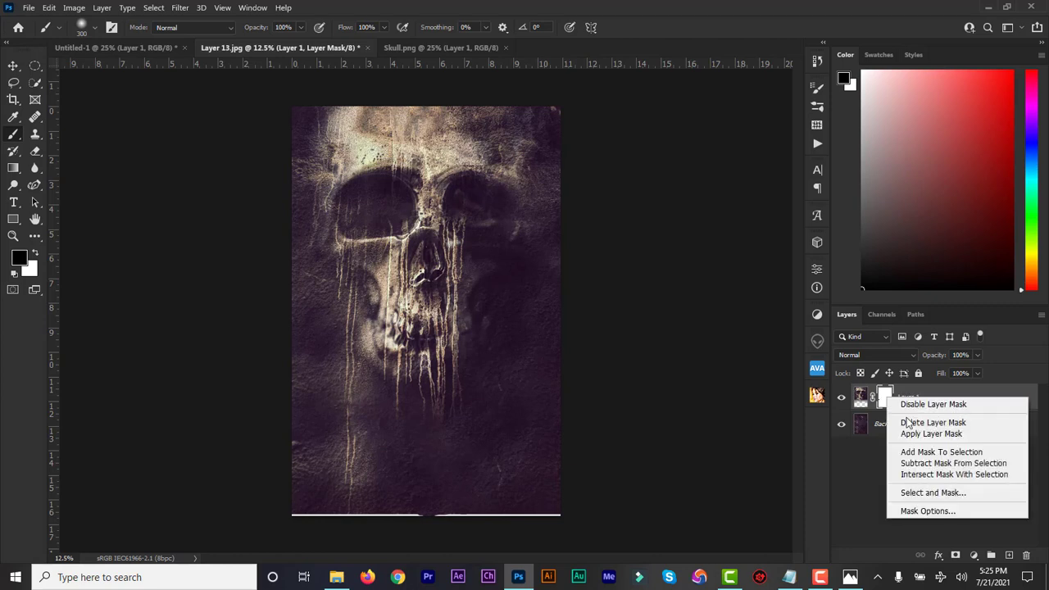
left_click(908, 422)
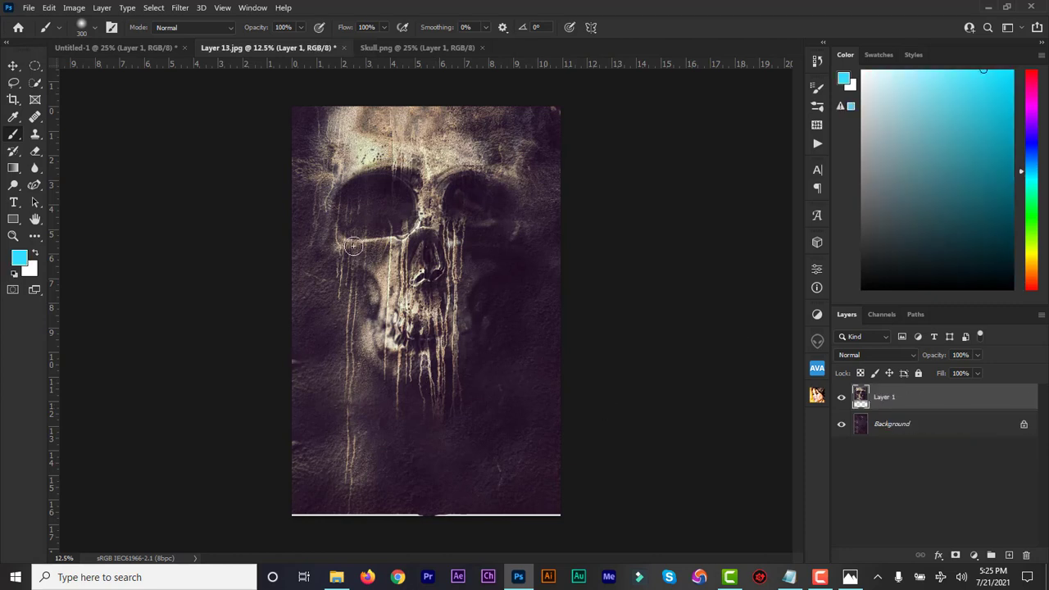
left_click(13, 68)
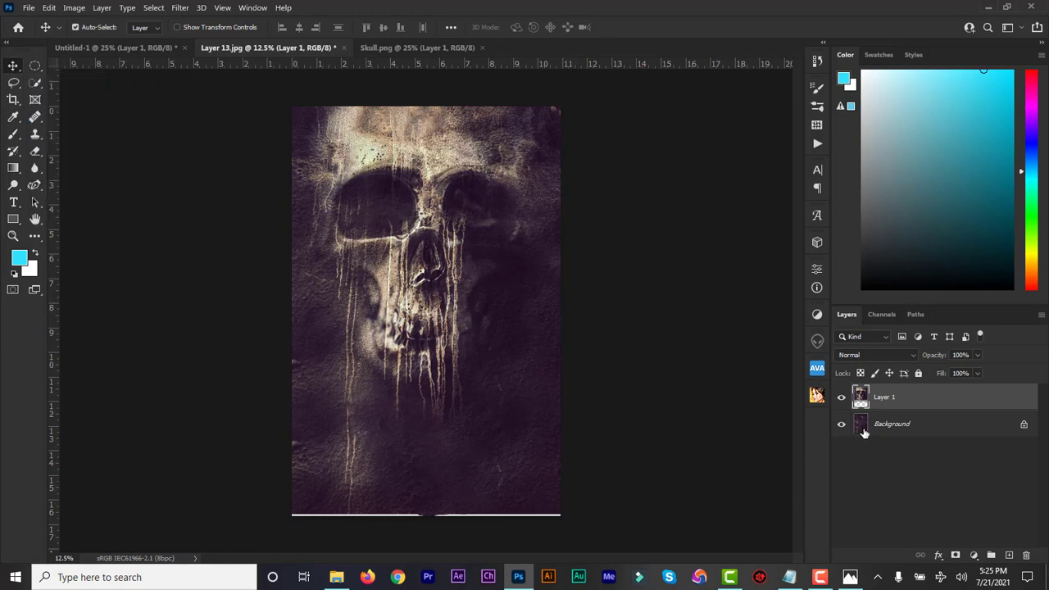
- Check the title, subtitle and author text in the design info notes in Notepad, and return to Photoshop
left_click(791, 579)
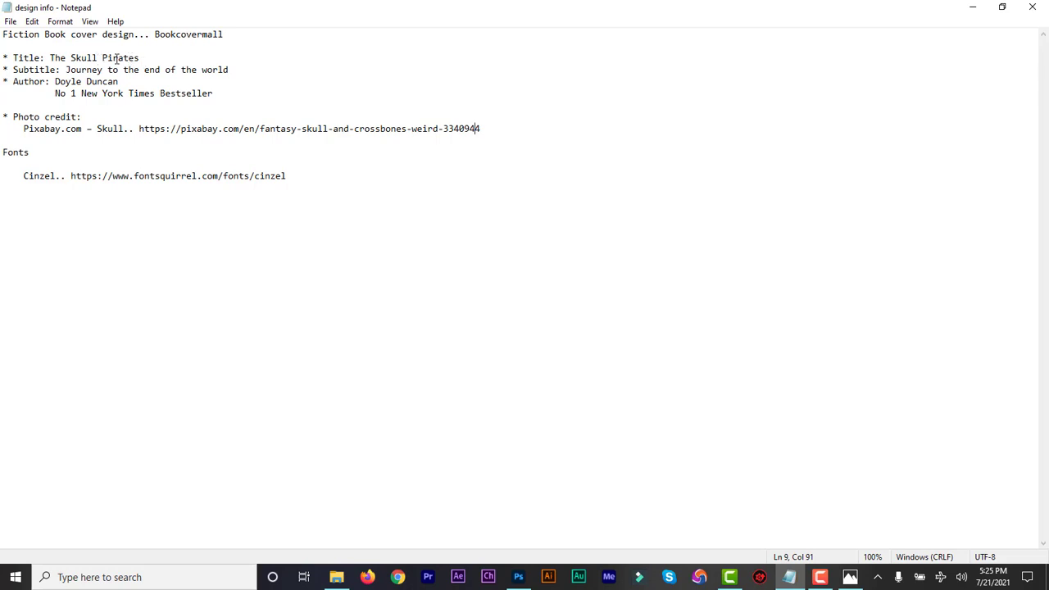
left_click(972, 7)
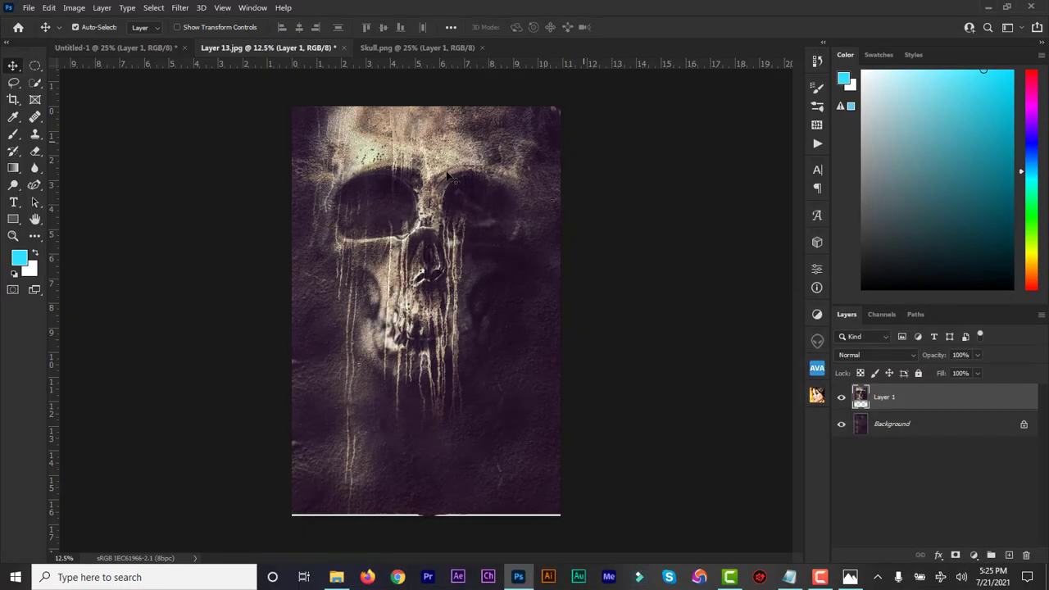
key("t")
key("ctrl+t")
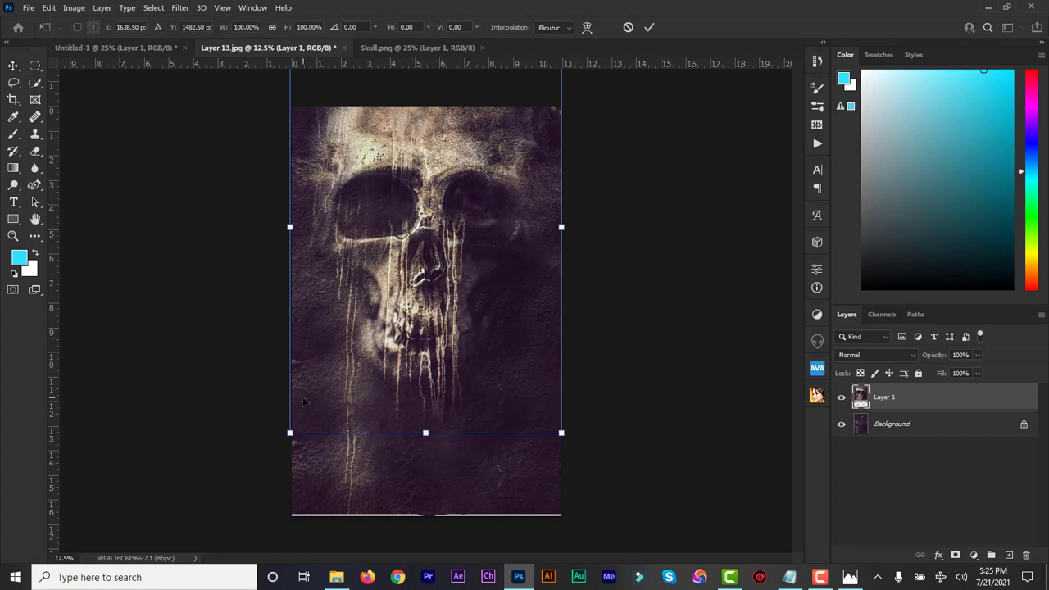
left_click(649, 29)
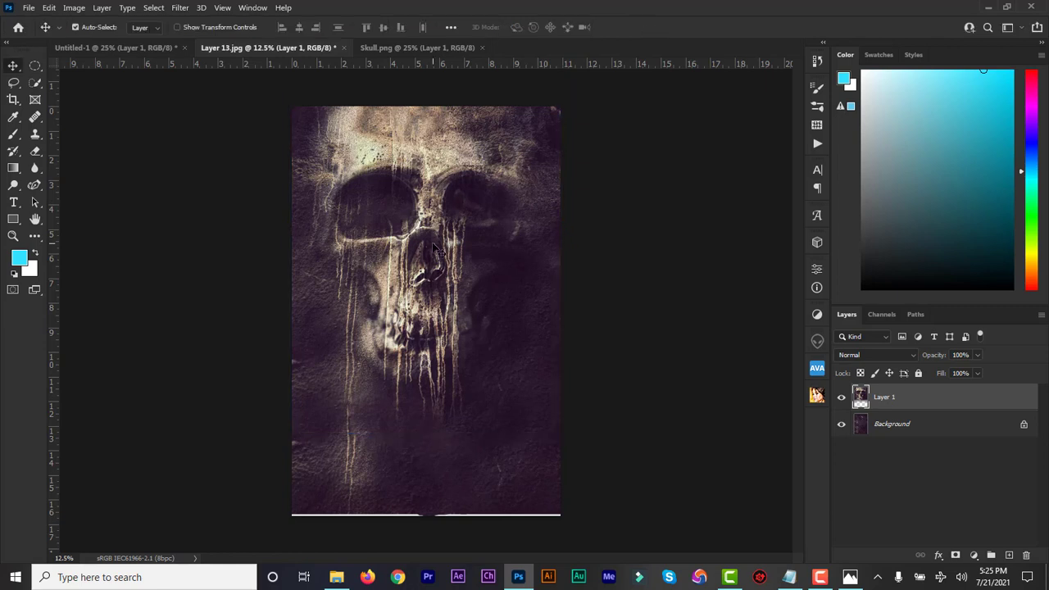
- Enlarge the skull layer slightly with Free Transform so it extends just past the canvas sides
key("ctrl+t")
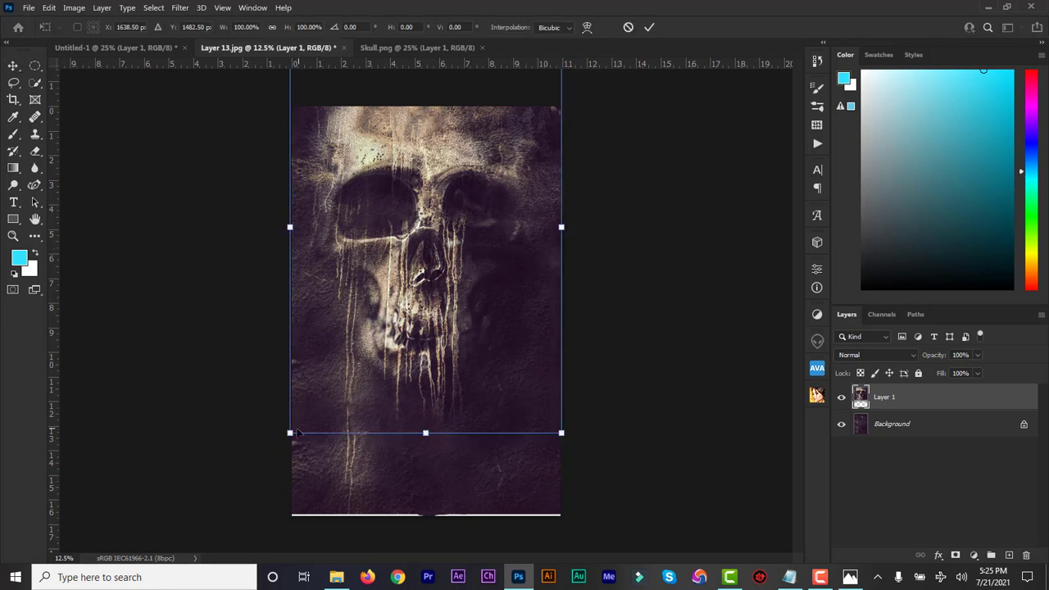
left_click_drag(290, 432, 284, 442)
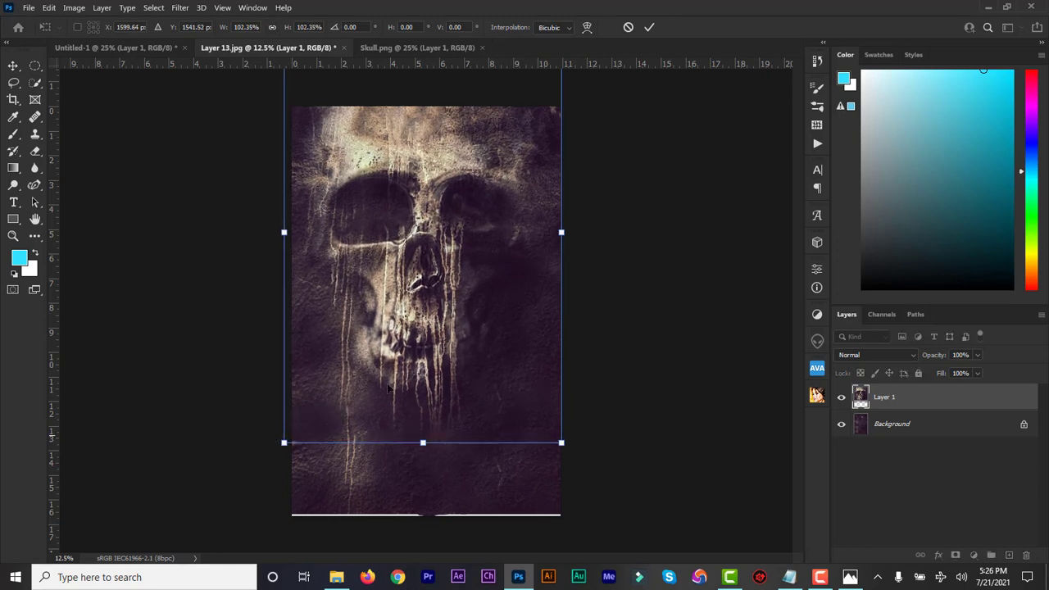
left_click(650, 31)
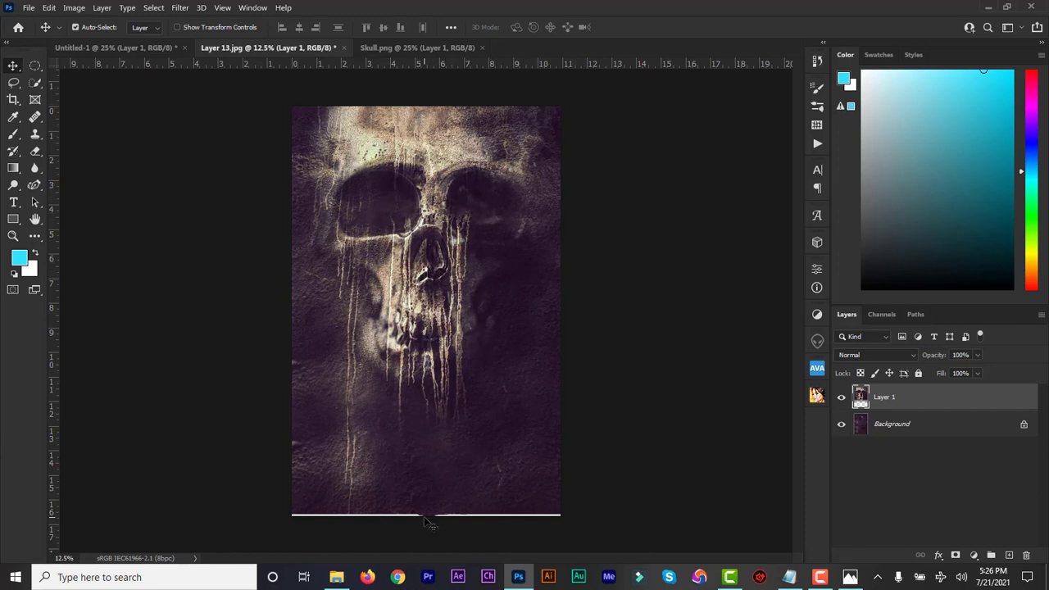
- Open the Smoke image from the exercise files folder in Adobe Photoshop 2021
left_click(337, 577)
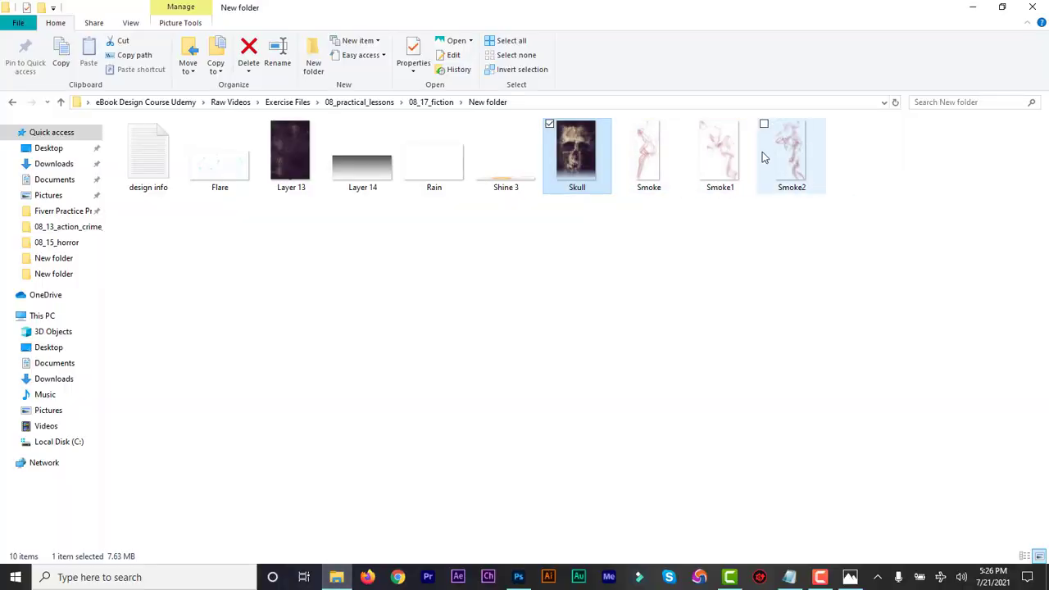
left_click(654, 164)
right_click(654, 159)
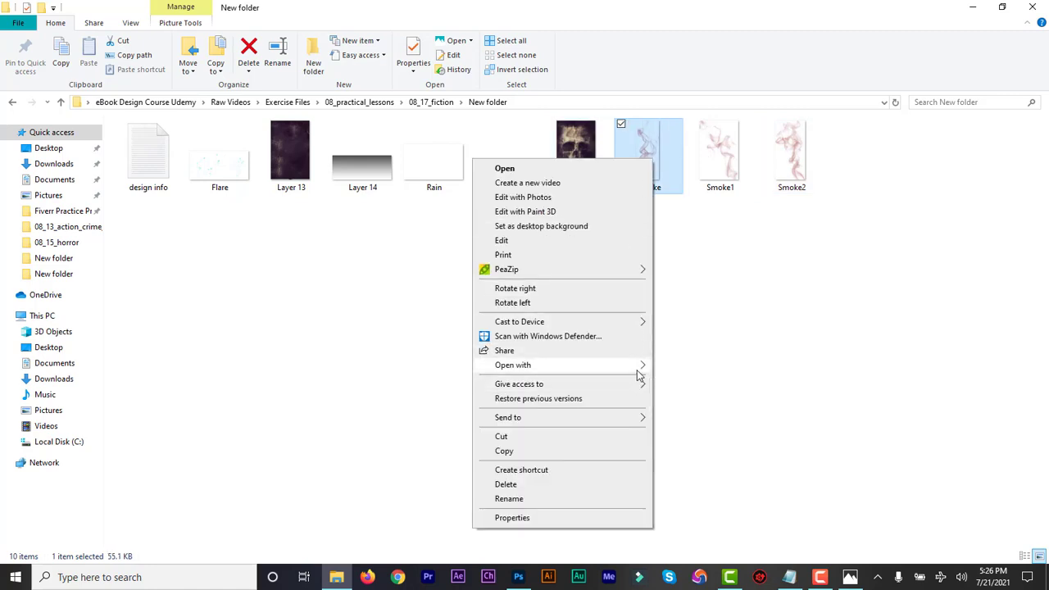
mouse_move(637, 366)
left_click(684, 382)
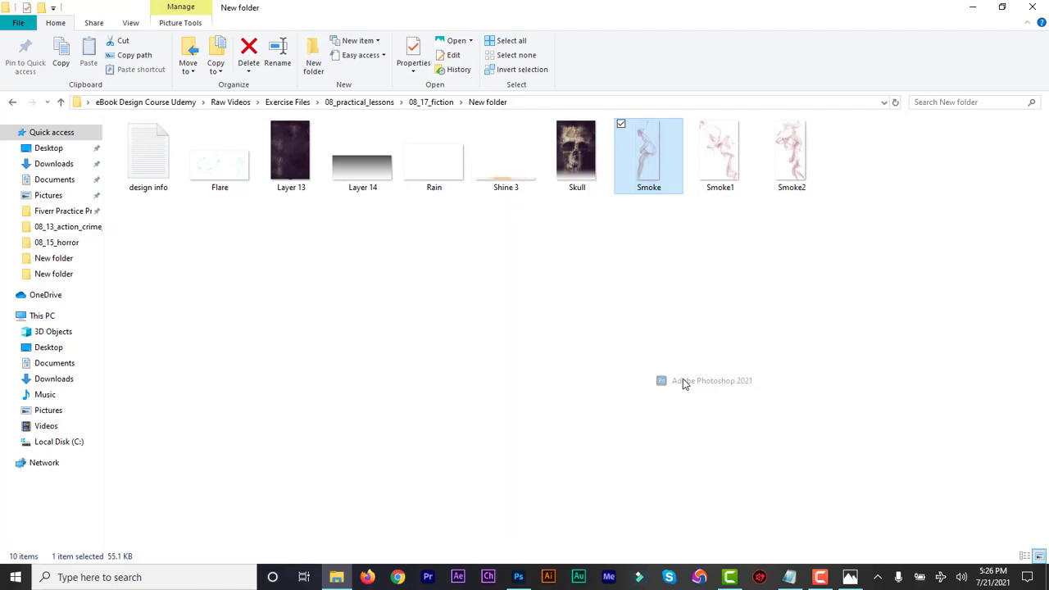
- Open the Smoke1 image from the same exercise folder in Adobe Photoshop 2021
left_click(342, 578)
left_click(723, 171)
right_click(724, 172)
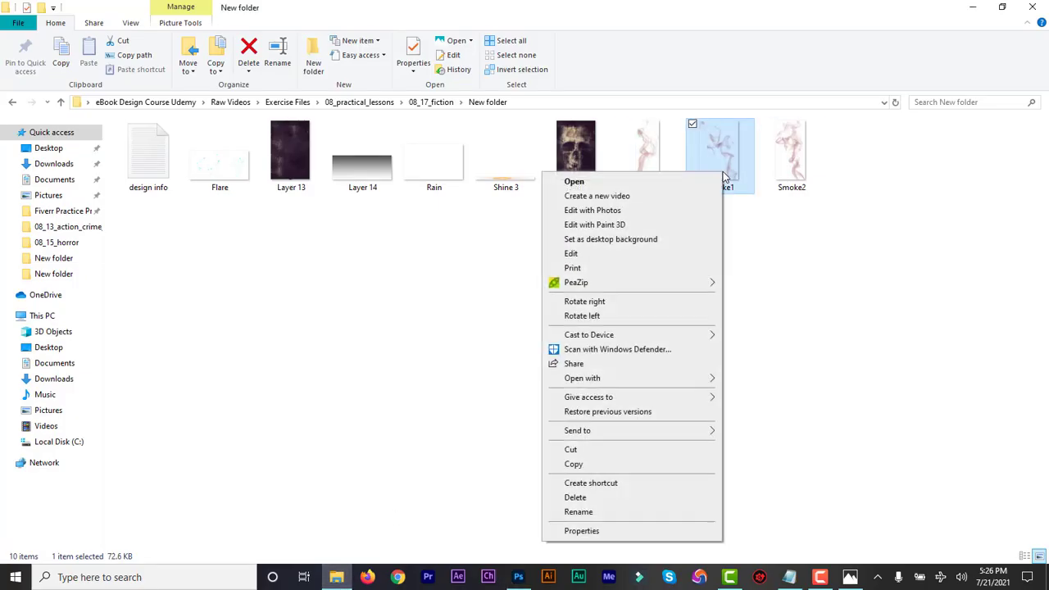
mouse_move(712, 382)
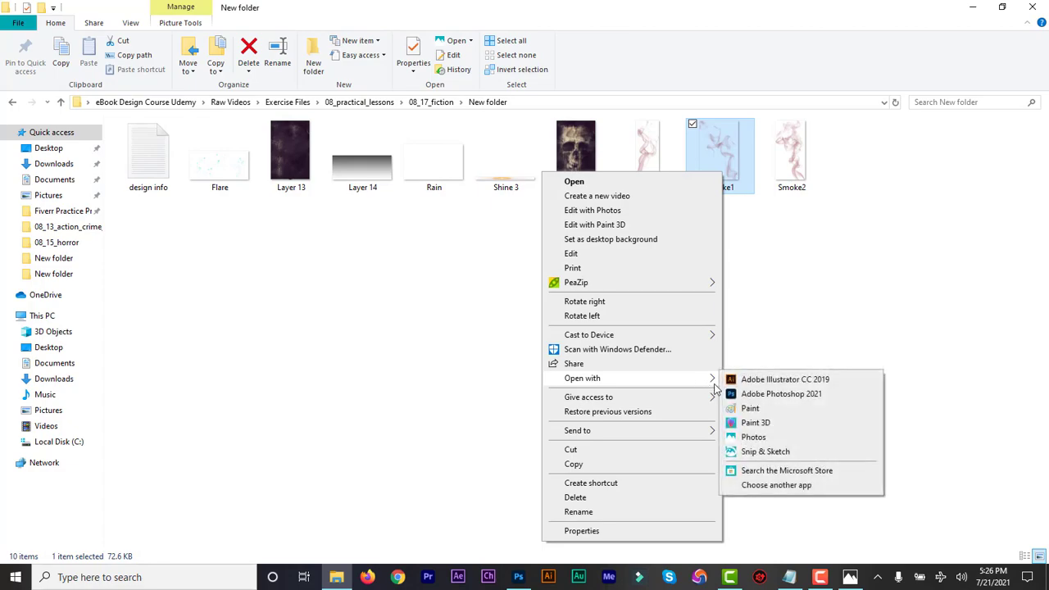
left_click(762, 396)
- Open the Smoke2 image from the same exercise folder in Adobe Photoshop 2021
left_click(336, 579)
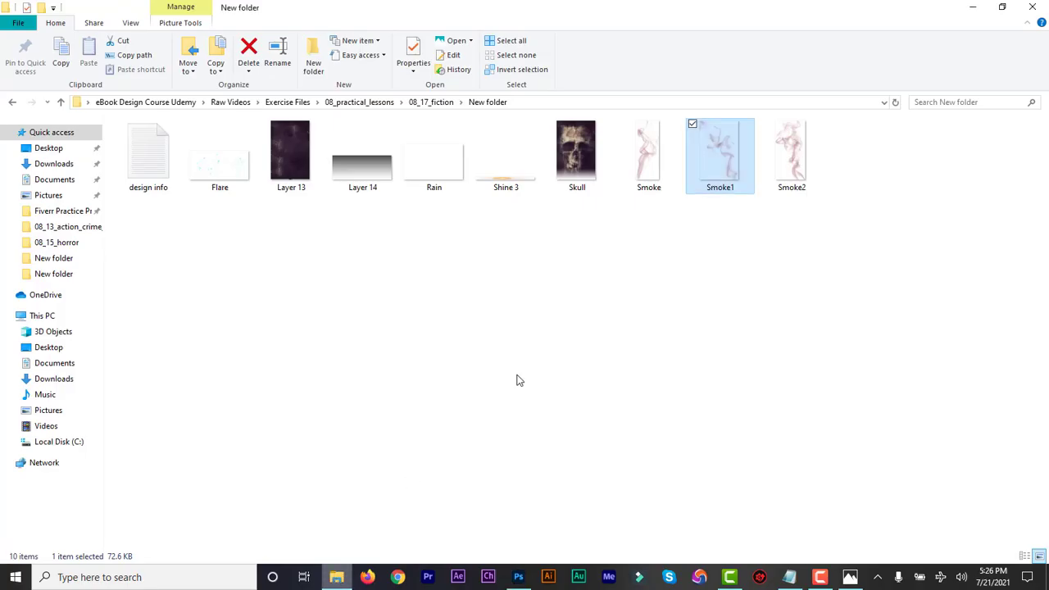
left_click(790, 171)
right_click(792, 170)
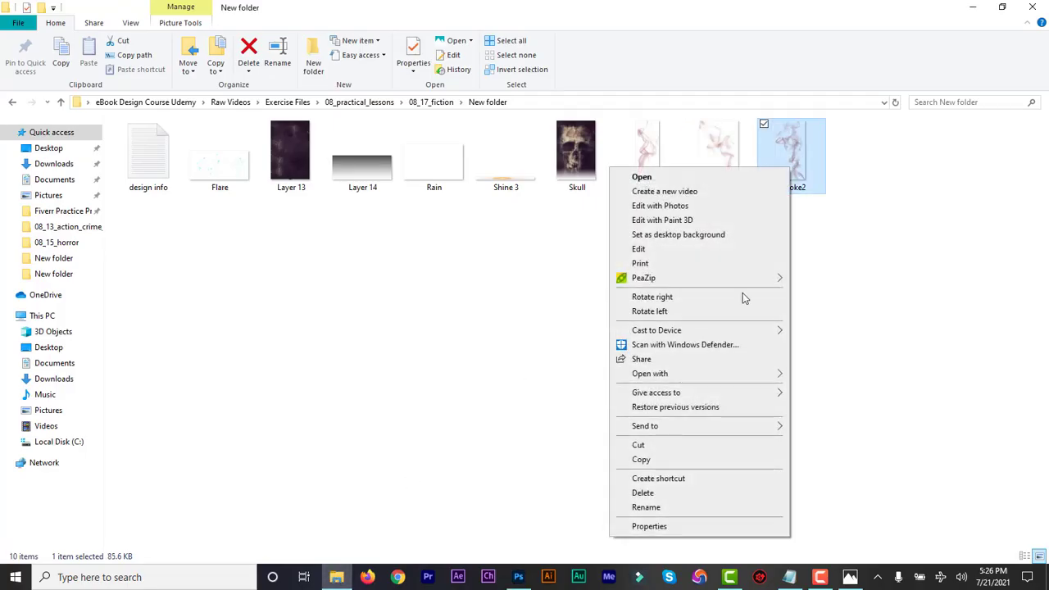
mouse_move(780, 374)
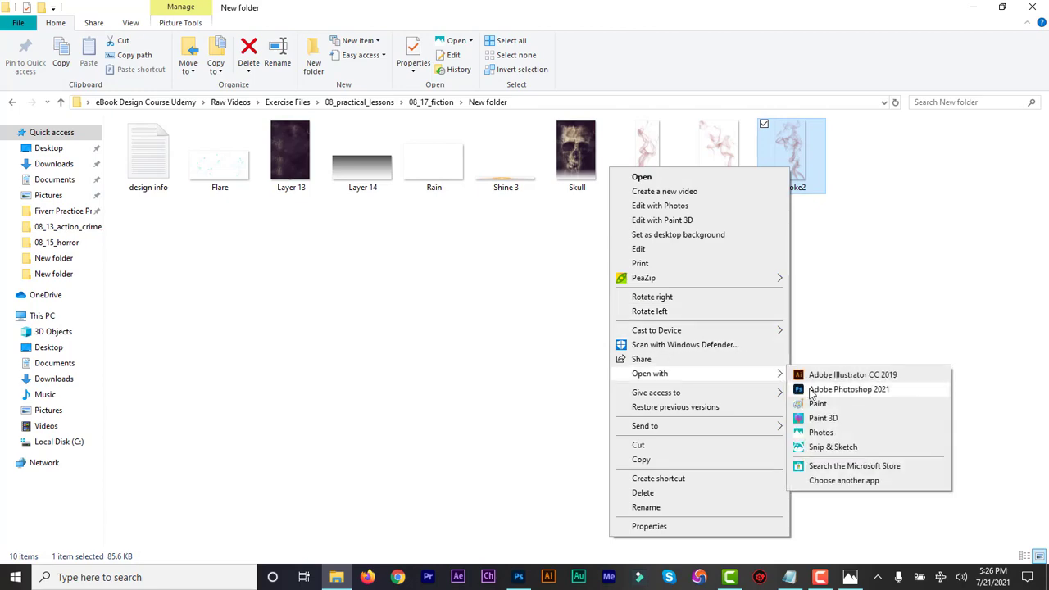
left_click(811, 390)
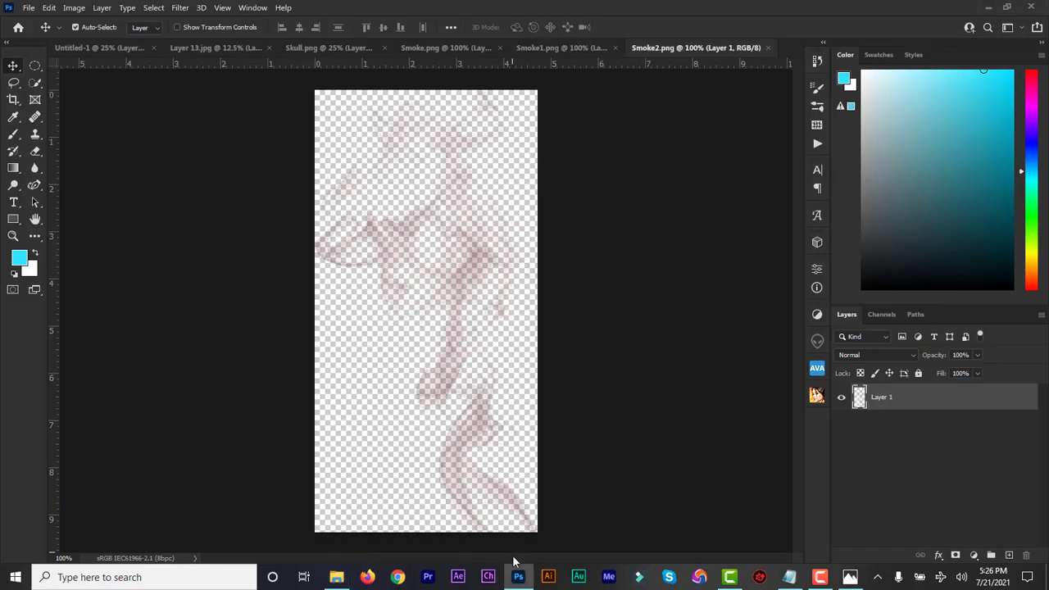
- Try bringing the smoke from Smoke.png into the Skull.png document with the Move tool
left_click(14, 140)
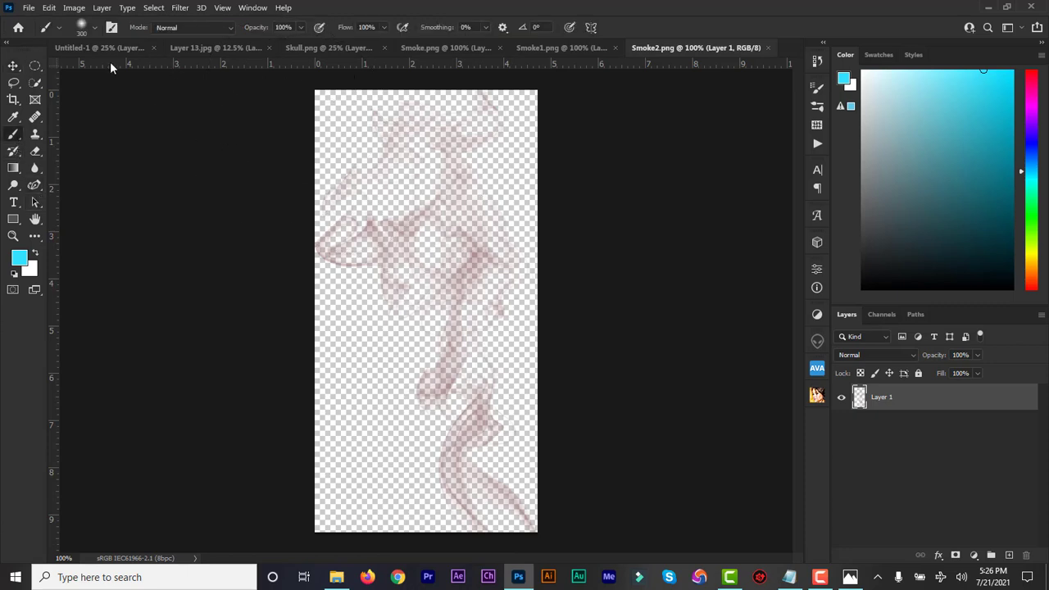
left_click(13, 65)
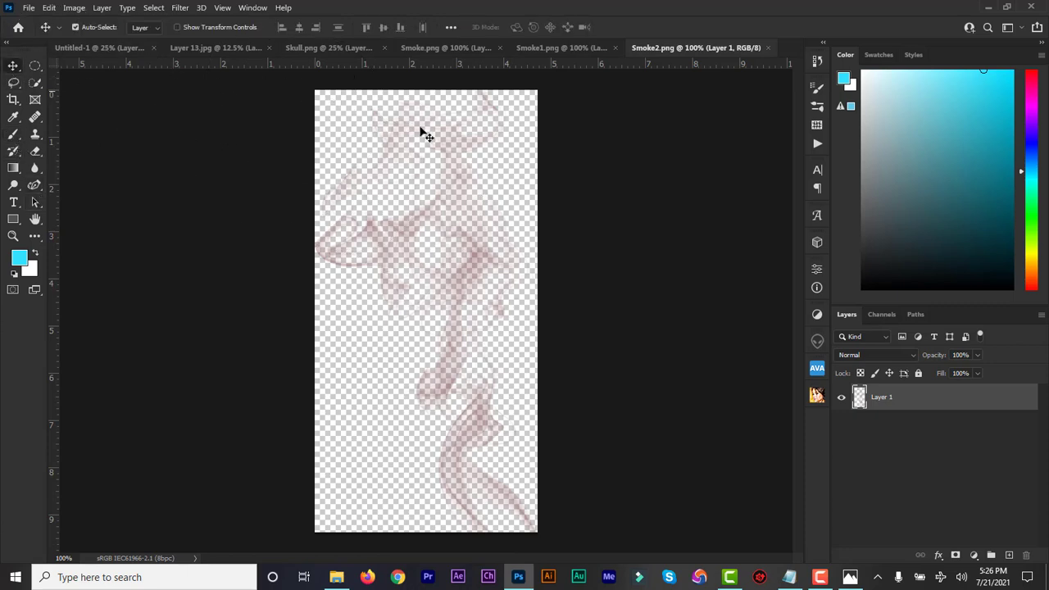
left_click(437, 47)
left_click_drag(413, 243, 376, 94)
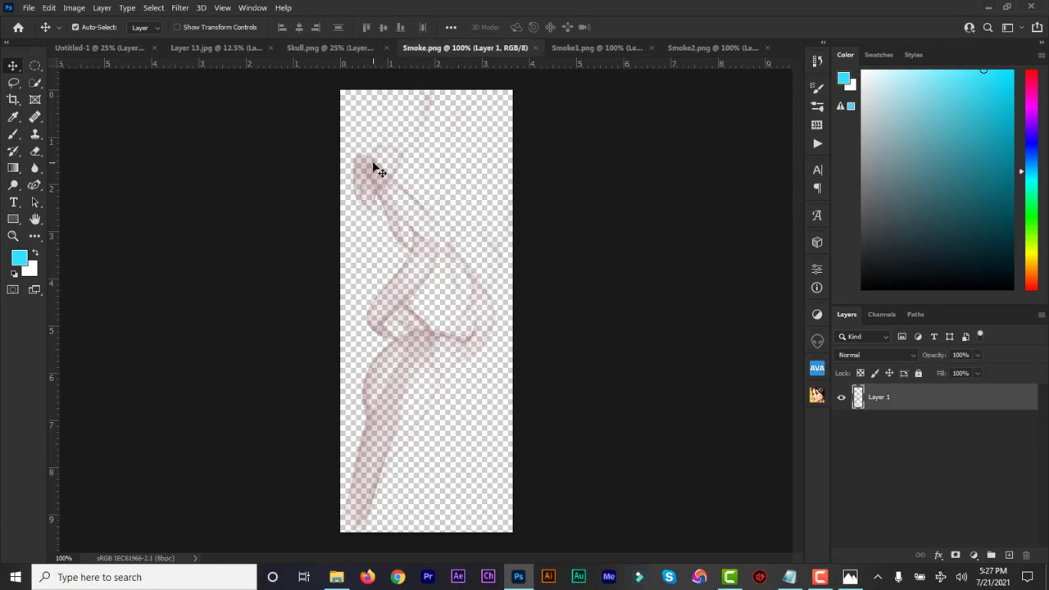
left_click_drag(374, 192, 351, 51)
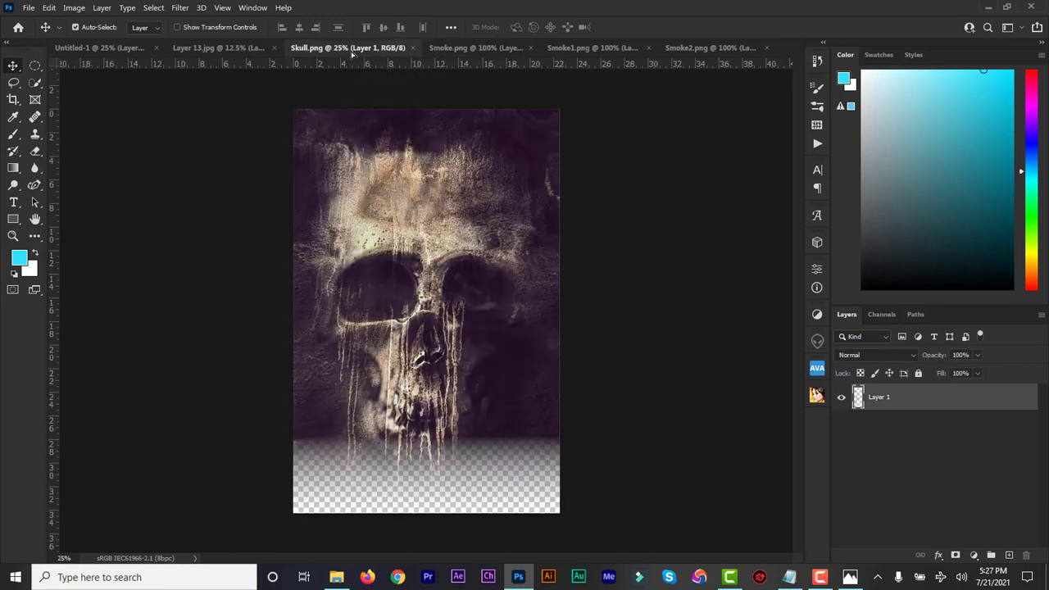
left_click_drag(389, 173, 390, 172)
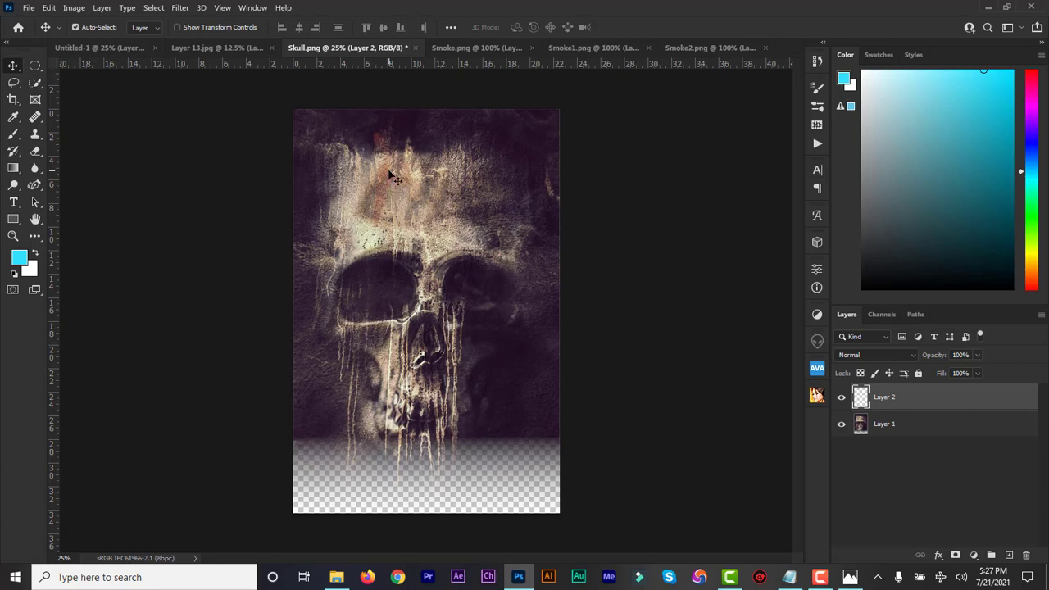
- Compare the three smoke images, copy the one from Smoke.png into the Layer 13.jpg cover, and position it over the skull's nose cavity
left_click(468, 48)
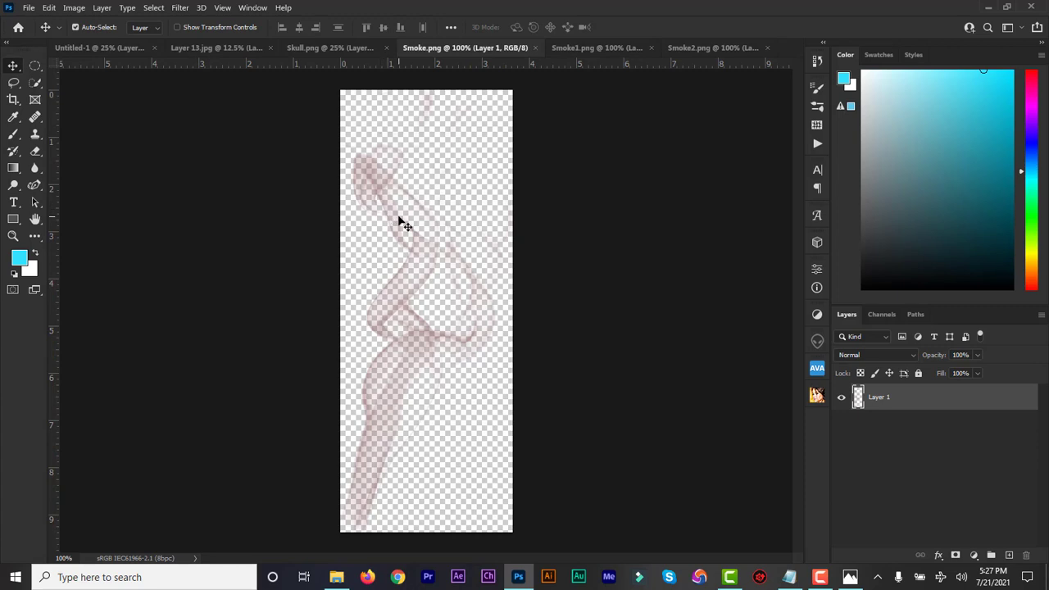
left_click(582, 48)
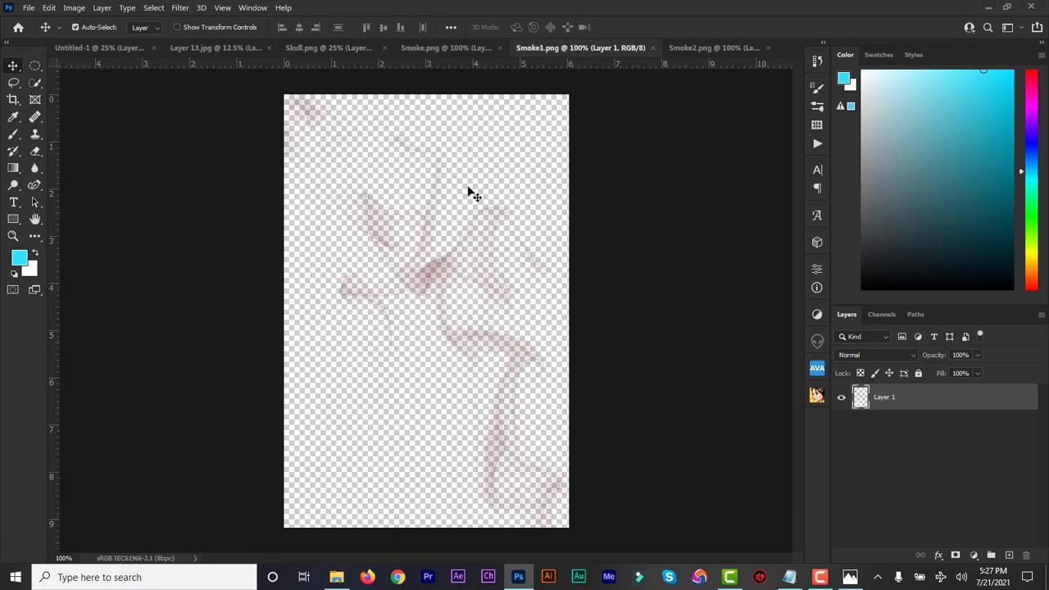
left_click(723, 48)
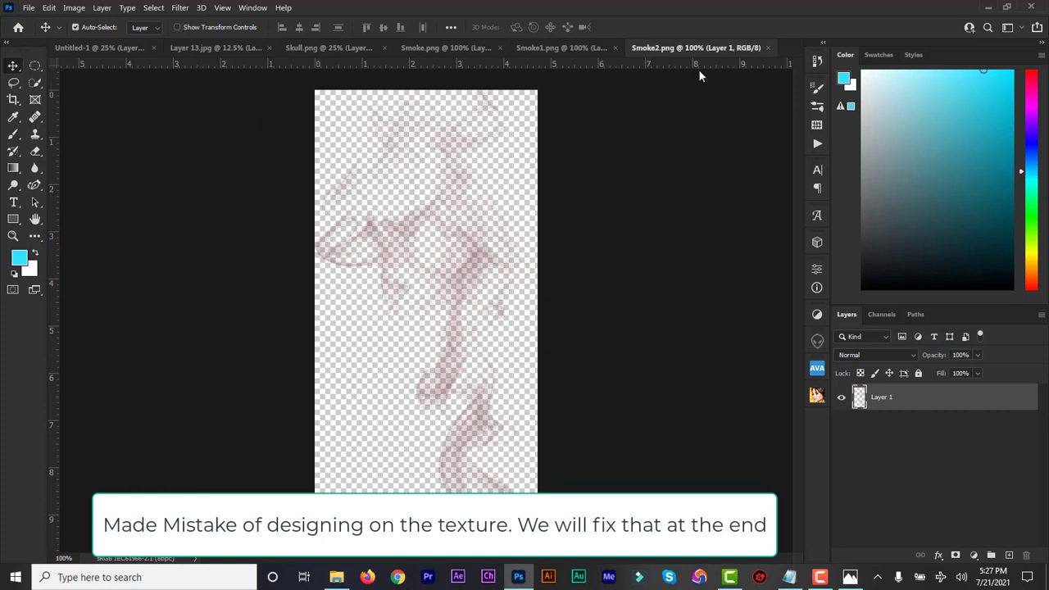
left_click(562, 50)
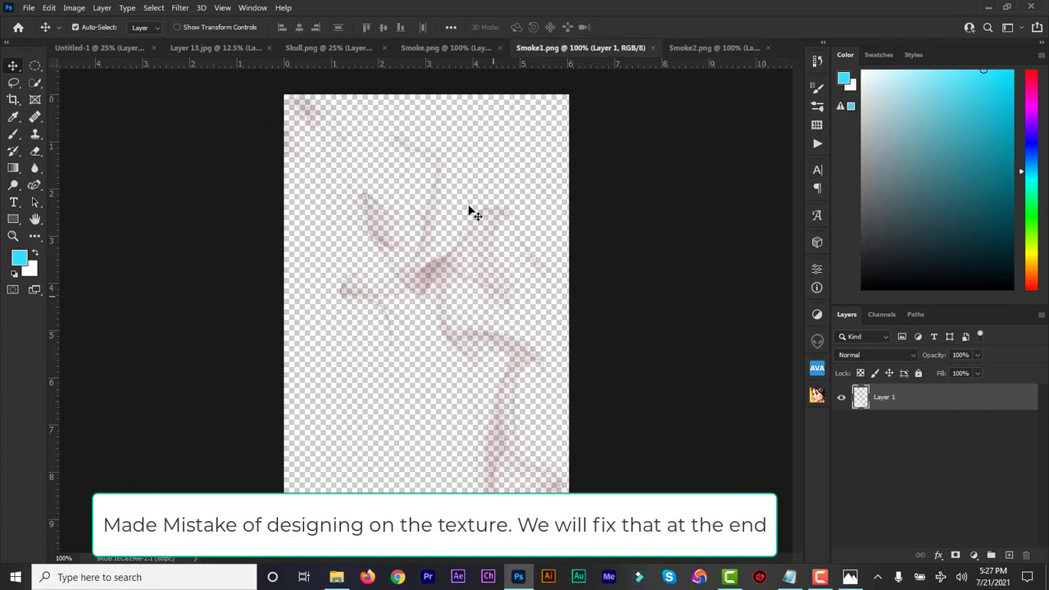
left_click(438, 49)
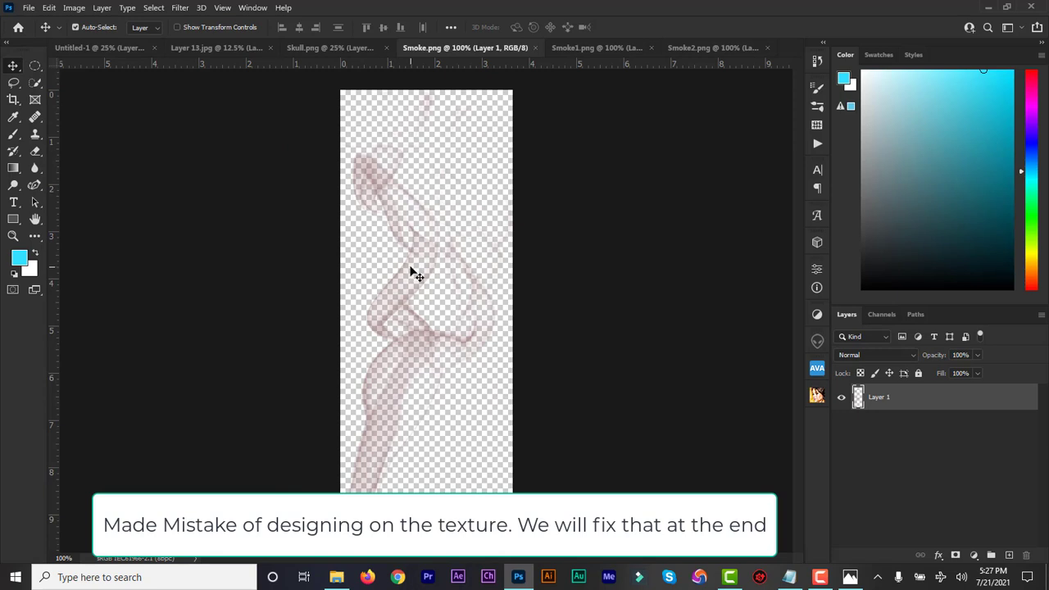
left_click_drag(414, 275, 195, 49)
left_click_drag(310, 170, 392, 197)
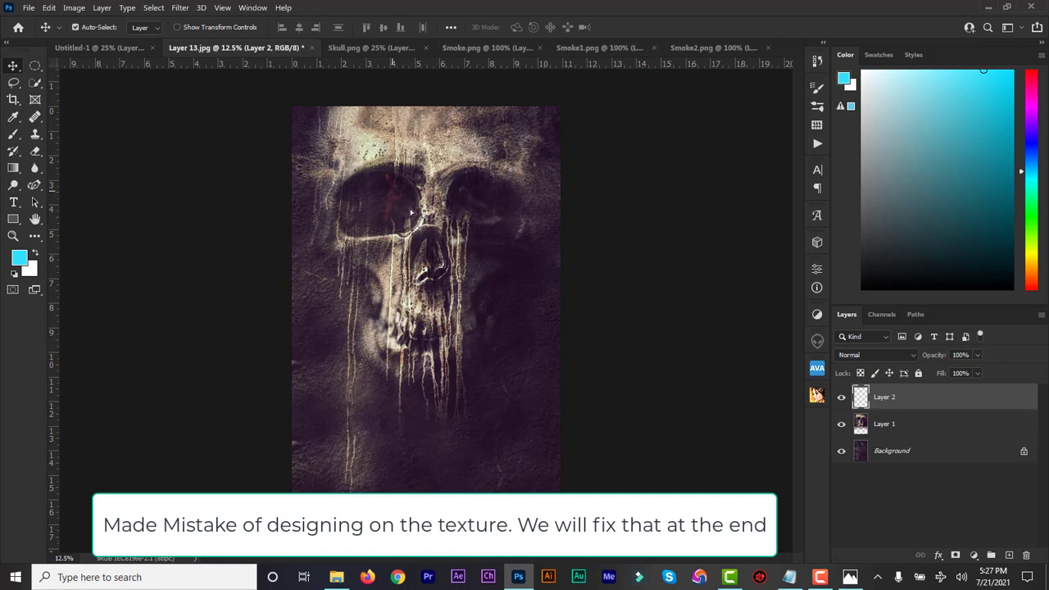
left_click_drag(410, 212, 441, 259)
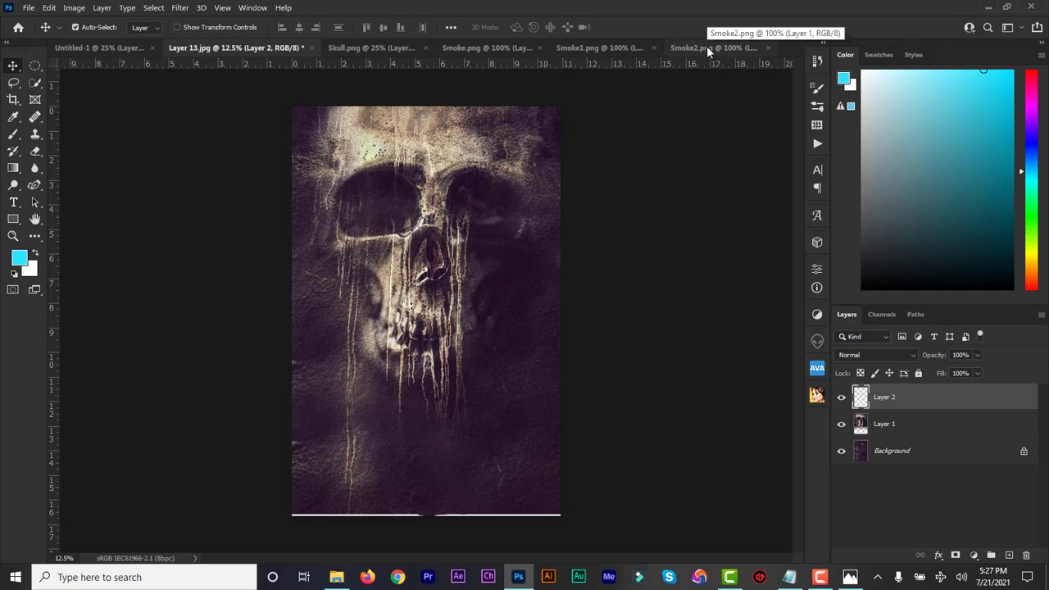
- Add a Color Overlay effect to the smoke layer with the pale pink colour eee4e9 at 100% opacity in Normal mode
left_click(939, 556)
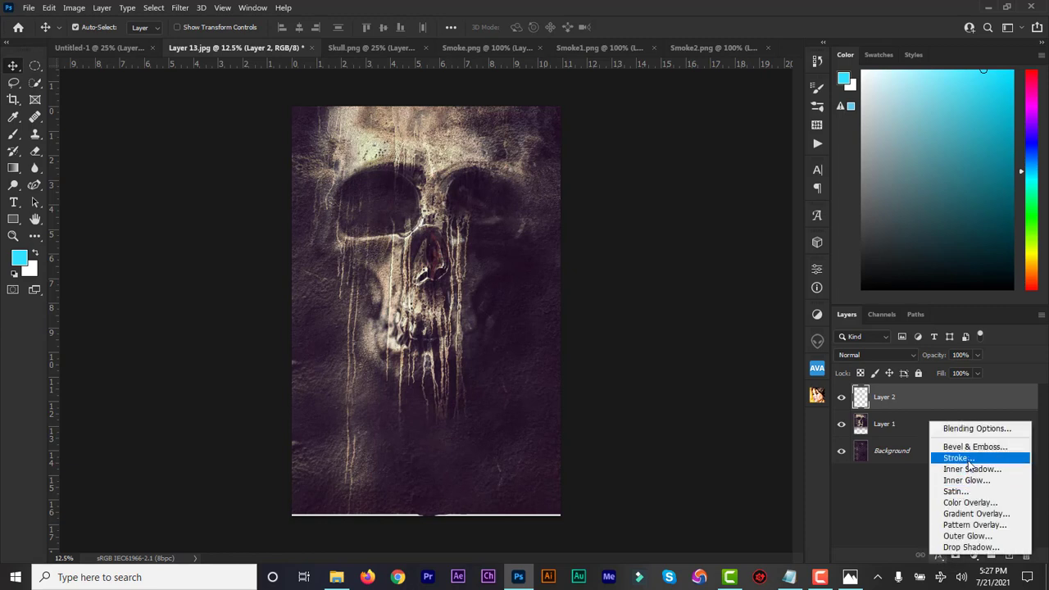
left_click(983, 502)
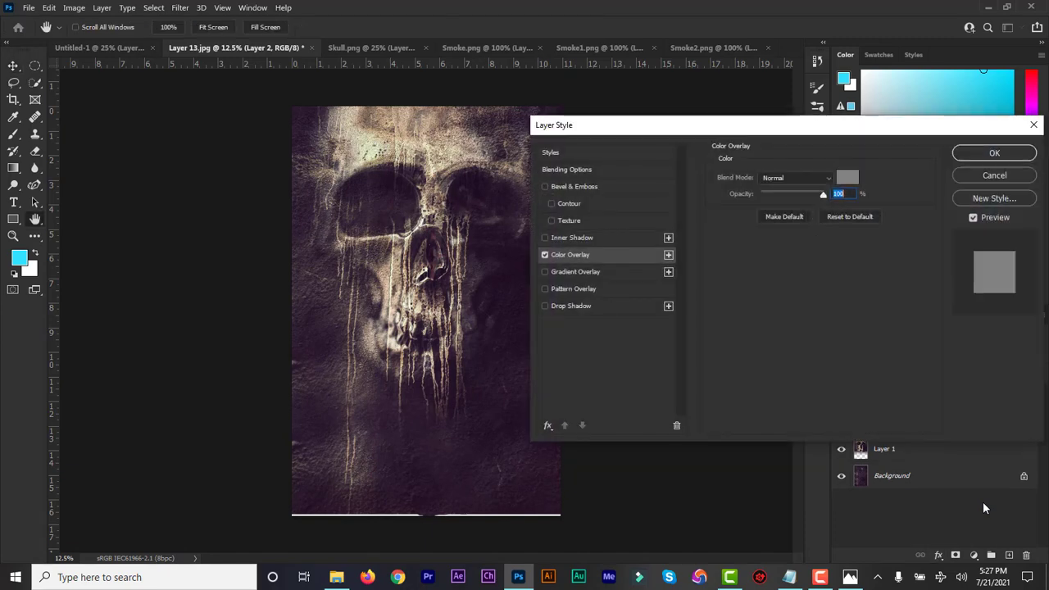
left_click(846, 182)
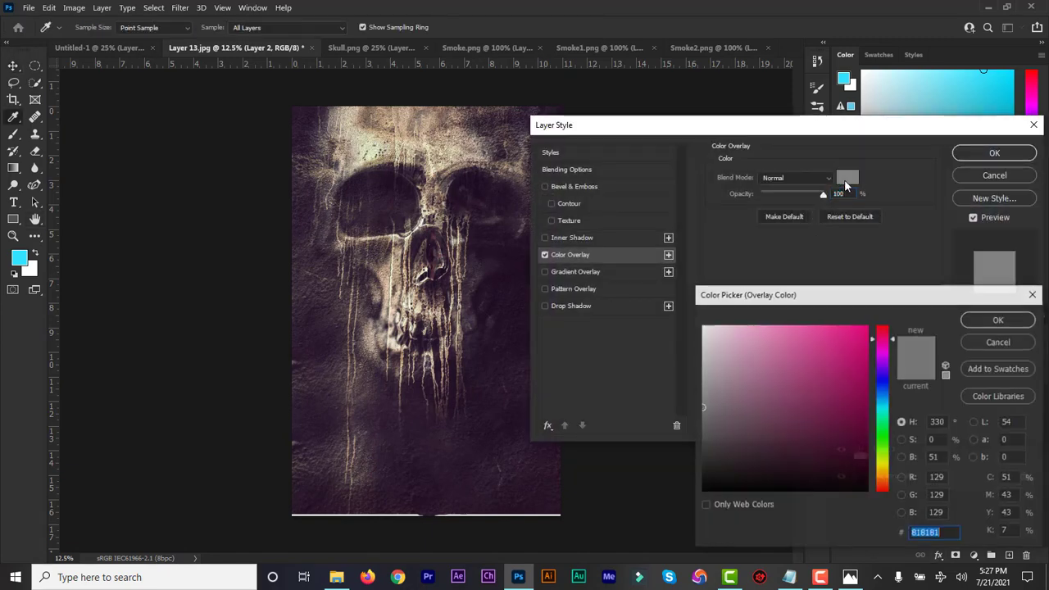
left_click(710, 342)
left_click_drag(710, 342, 708, 335)
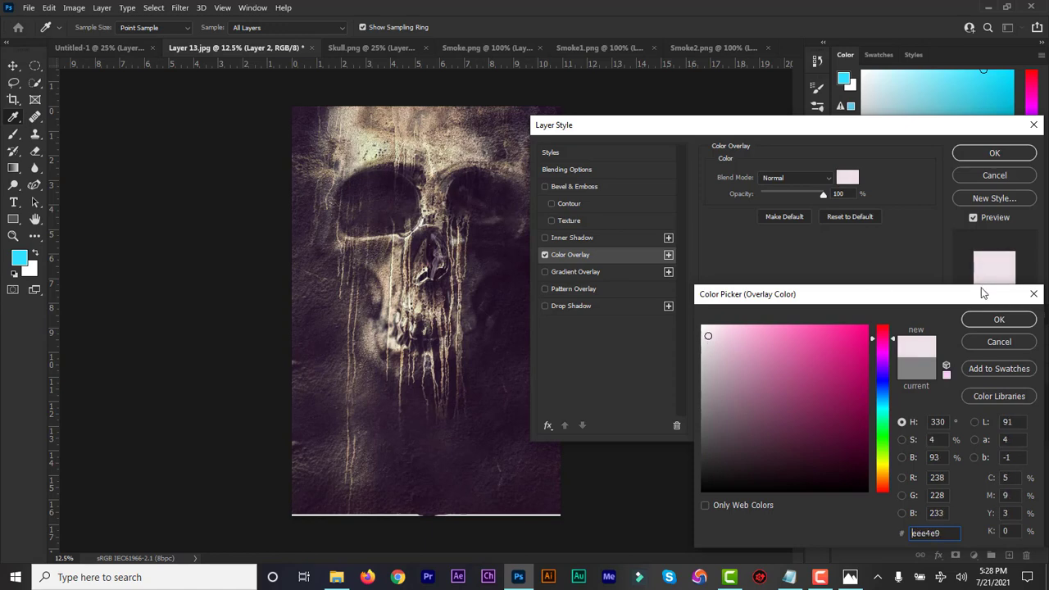
left_click(1001, 321)
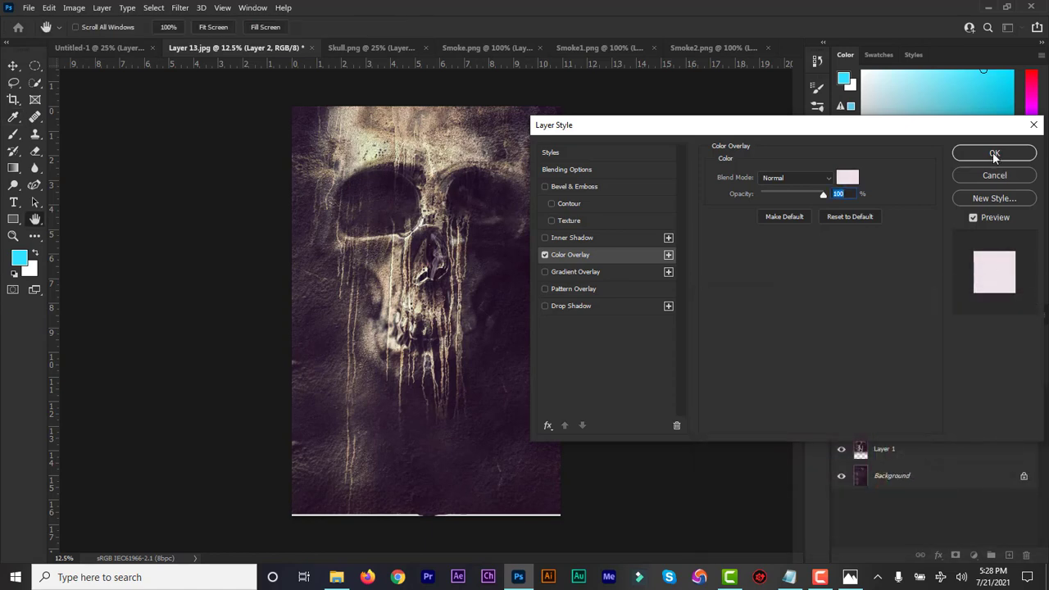
left_click(994, 154)
- Resize the tinted smoke layer over the skull's nose with Free Transform
key("ctrl+t")
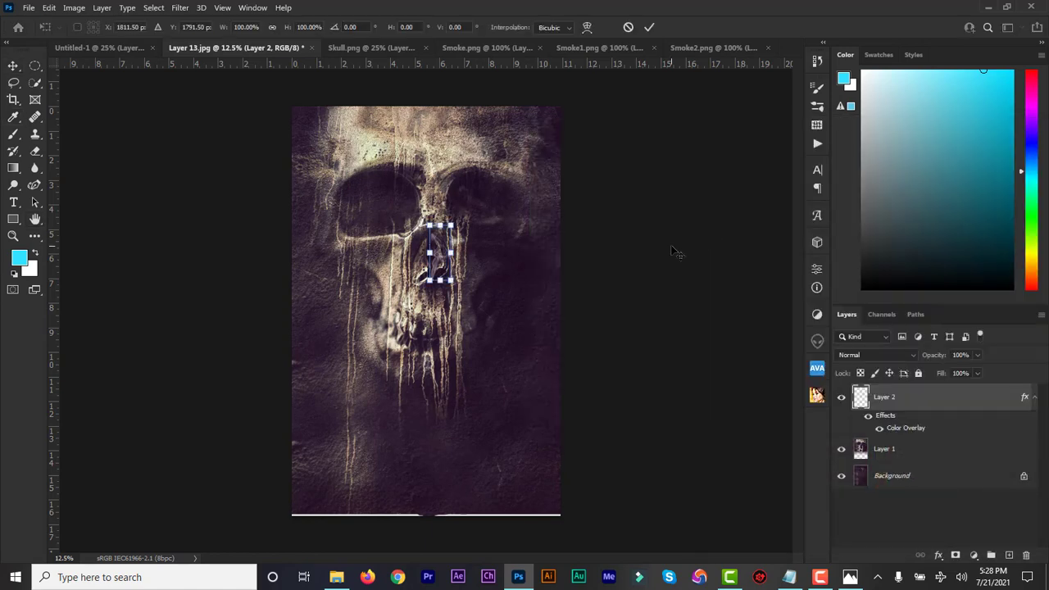
left_click_drag(428, 281, 438, 254)
left_click(652, 27)
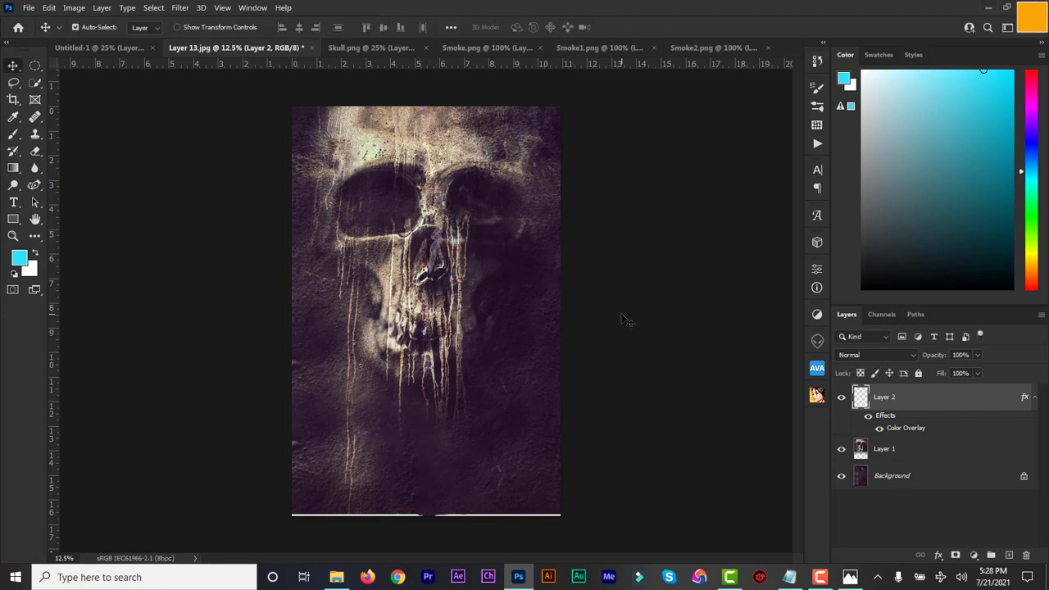
- Copy the smoke from Smoke2.png and Smoke1.png into the Layer 13.jpg cover as separate layers around the skull's eye sockets
left_click(719, 49)
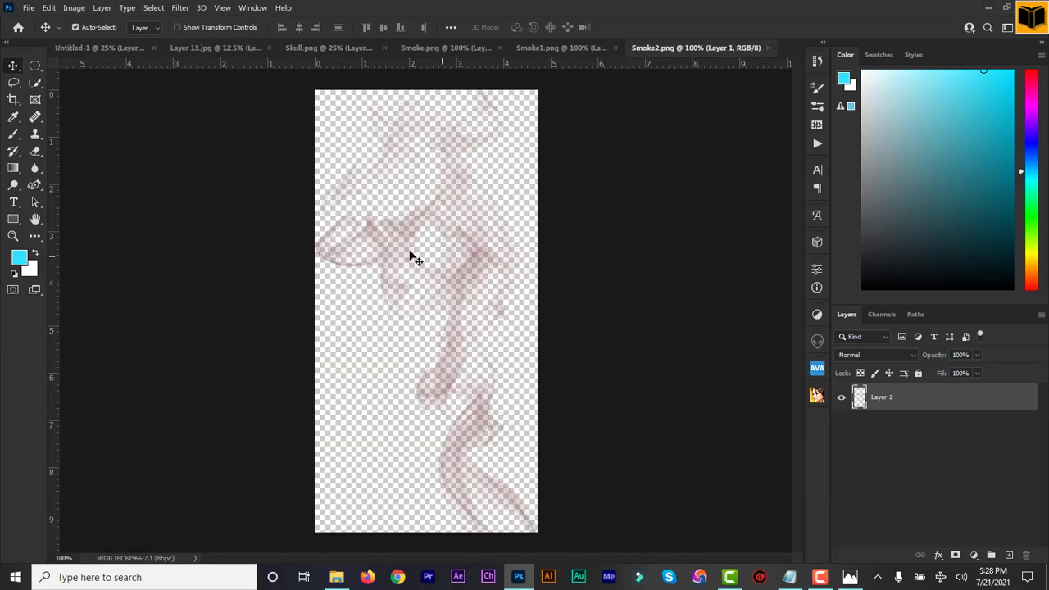
left_click_drag(399, 254, 235, 49)
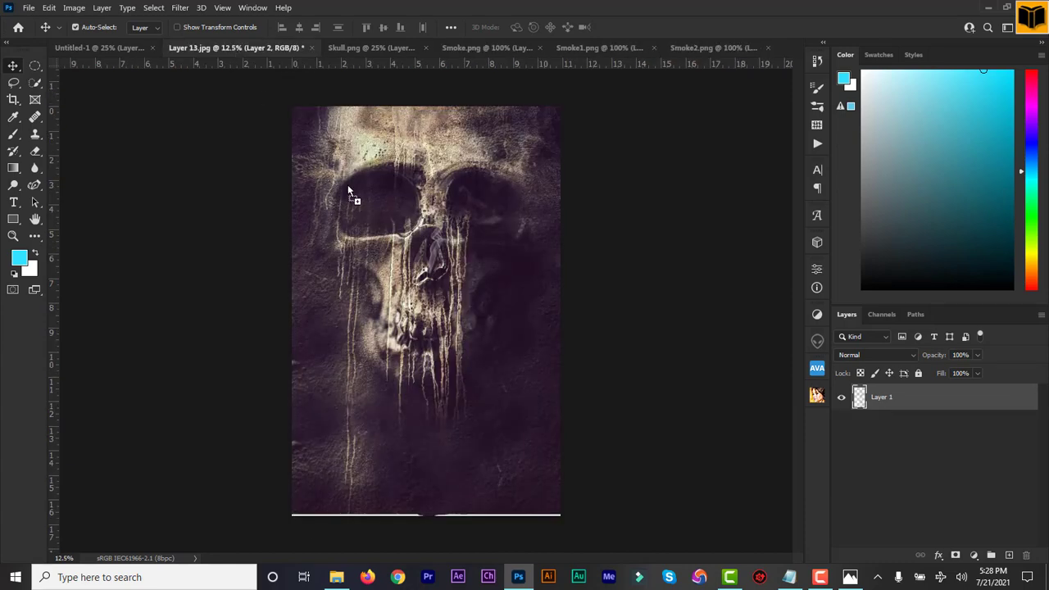
left_click_drag(349, 188, 349, 189)
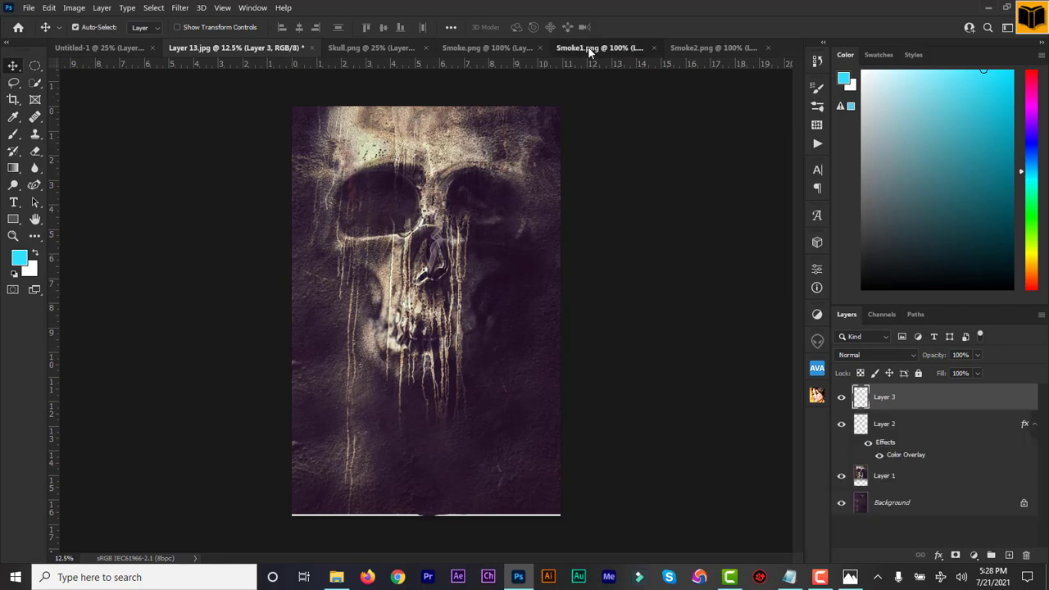
left_click(587, 48)
left_click_drag(425, 278, 482, 160)
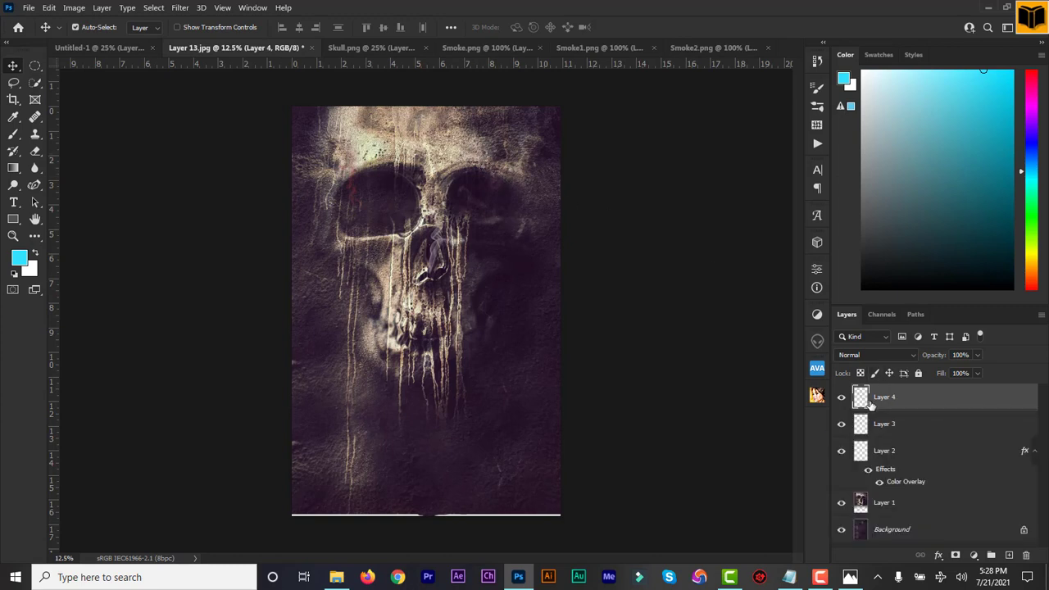
- Enlarge the Layer 4 smoke to about 178% and move it into the skull's right-hand eye socket
key("ctrl+t")
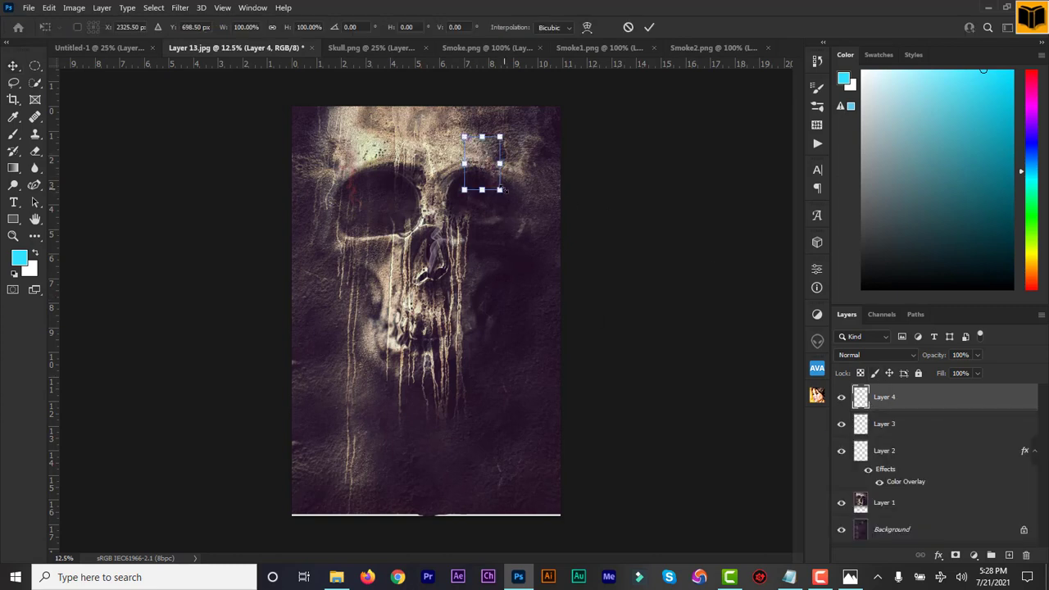
left_click_drag(503, 190, 521, 237)
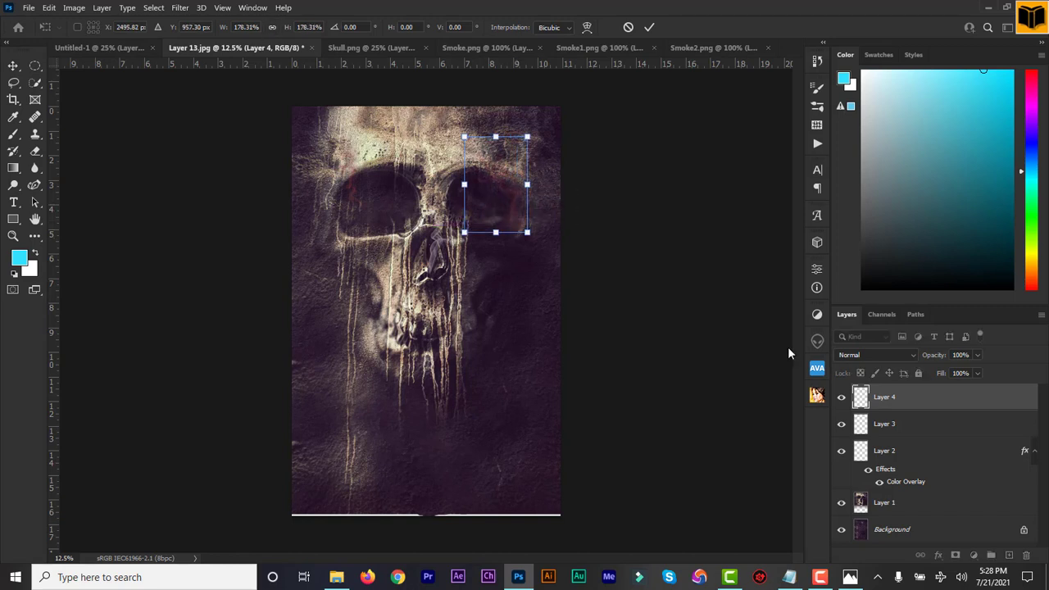
left_click(649, 28)
left_click_drag(517, 205, 482, 180)
- Scale the Layer 3 smoke to about 180% and position it in the skull's left-hand eye socket
left_click(896, 426)
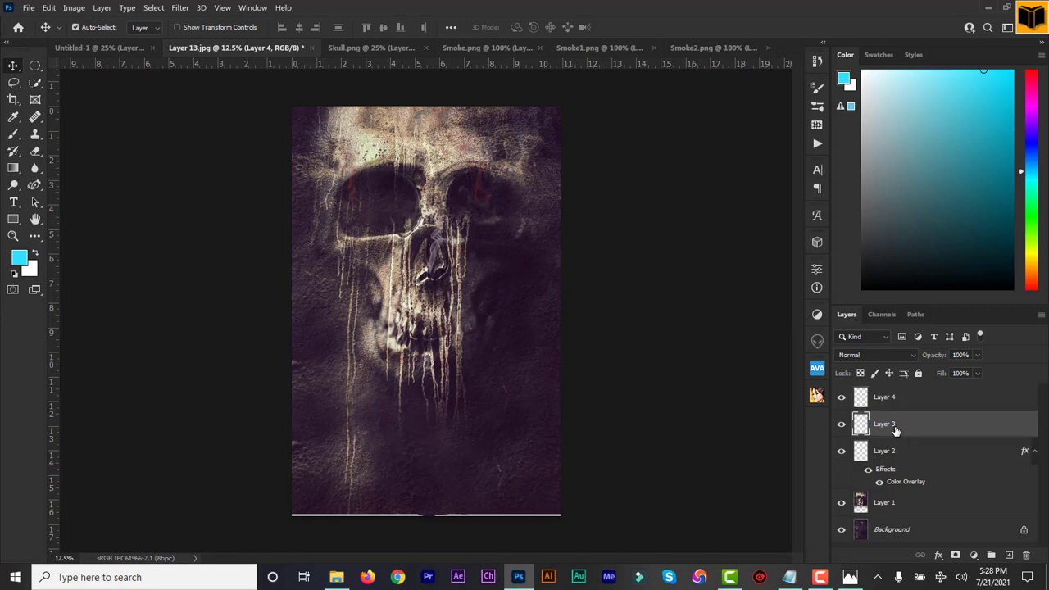
key("ctrl+t")
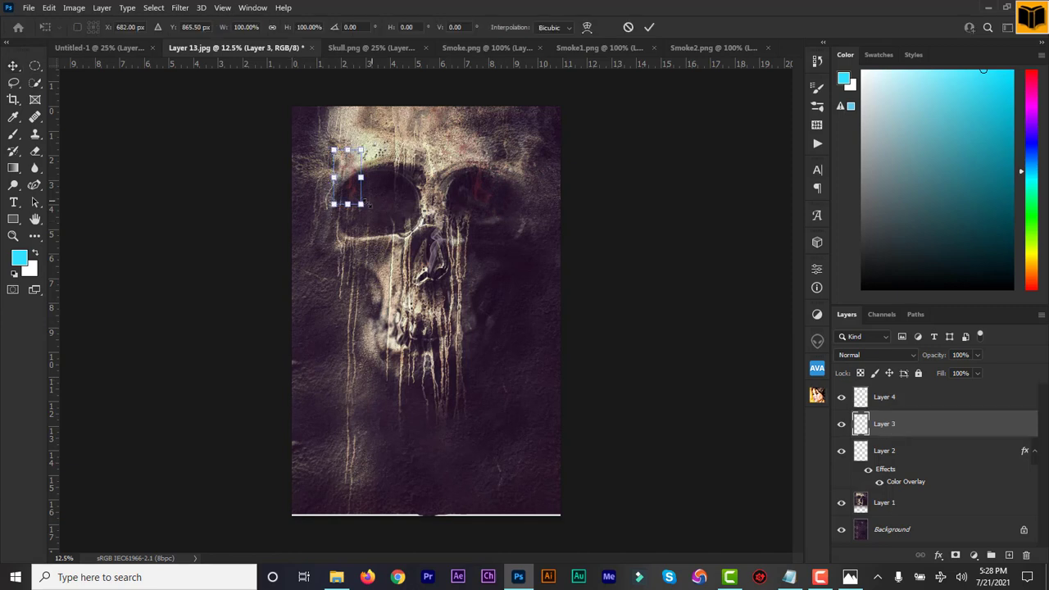
left_click_drag(365, 211, 376, 178)
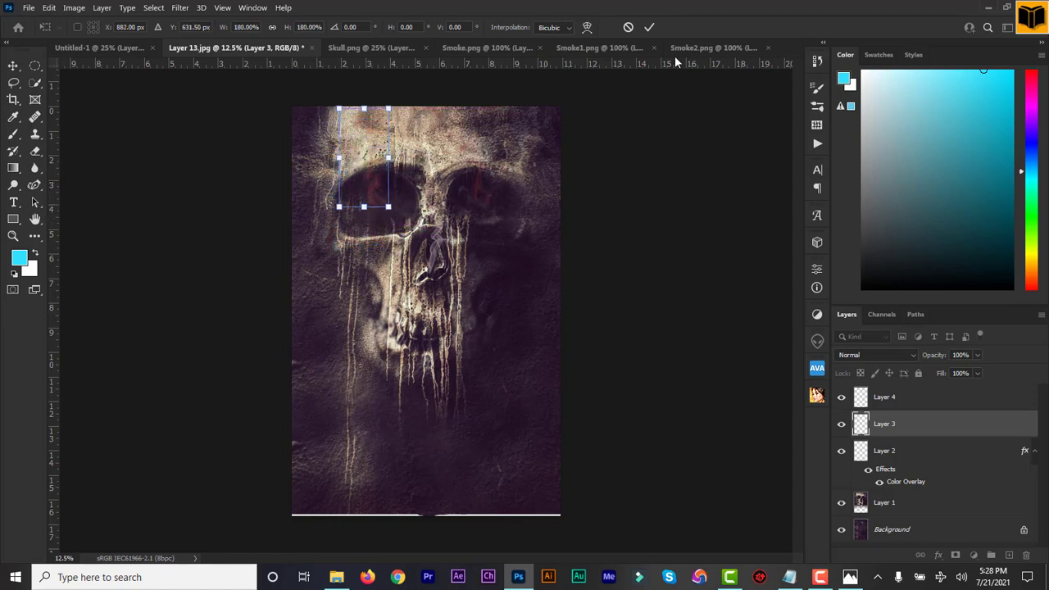
left_click(652, 26)
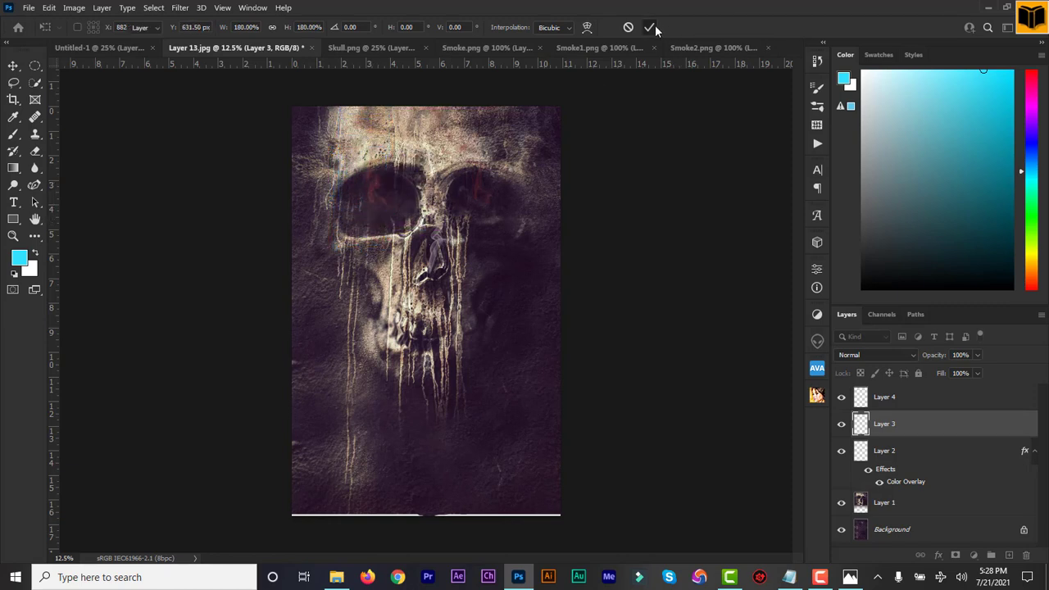
- Copy the Color Overlay layer style from Layer 2 and paste it onto Layer 3 and Layer 4
right_click(917, 456)
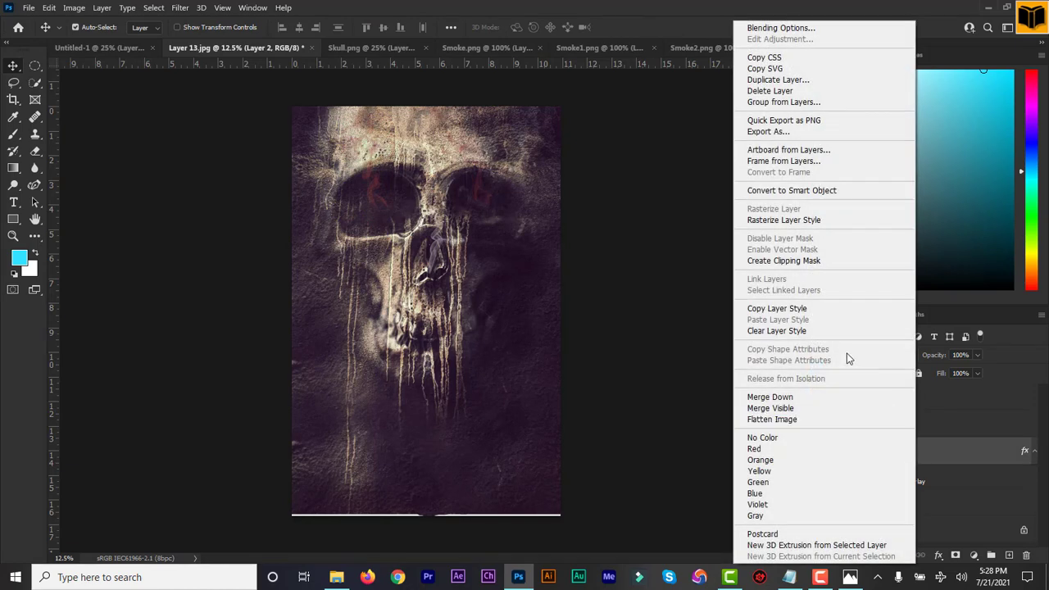
left_click(777, 308)
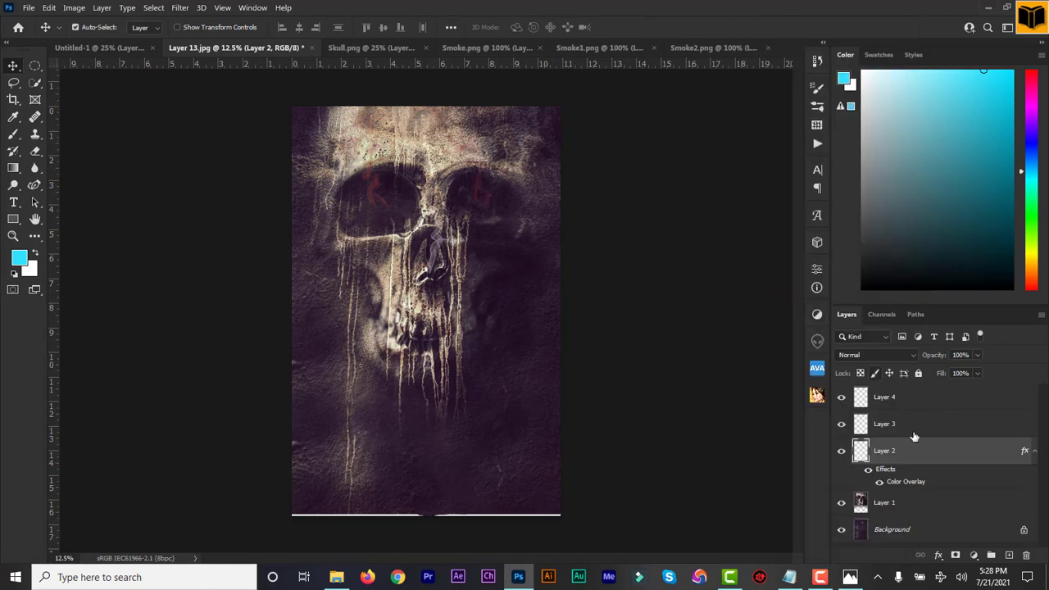
right_click(913, 427)
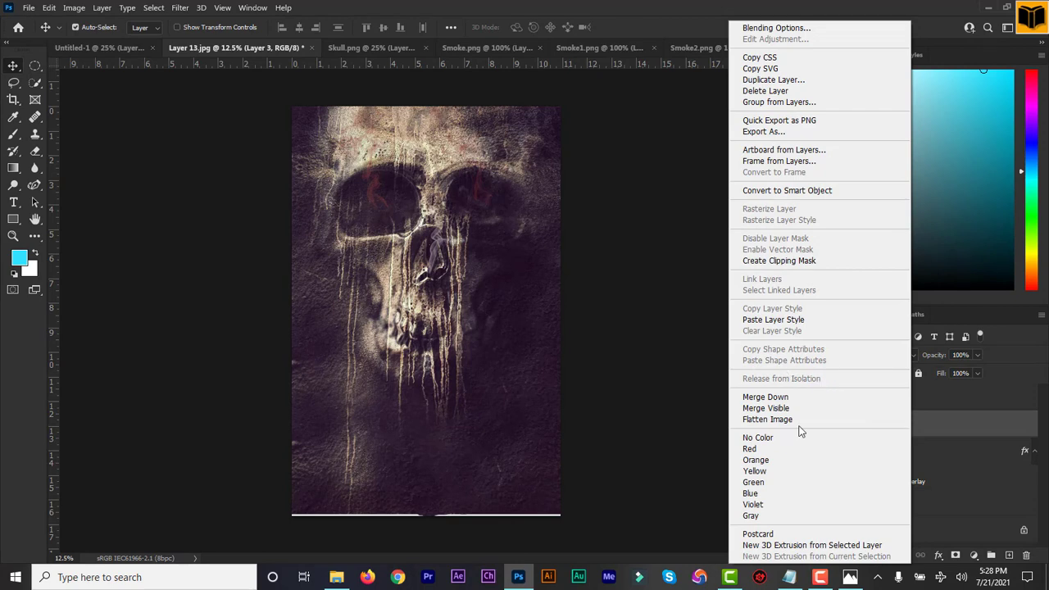
left_click(792, 320)
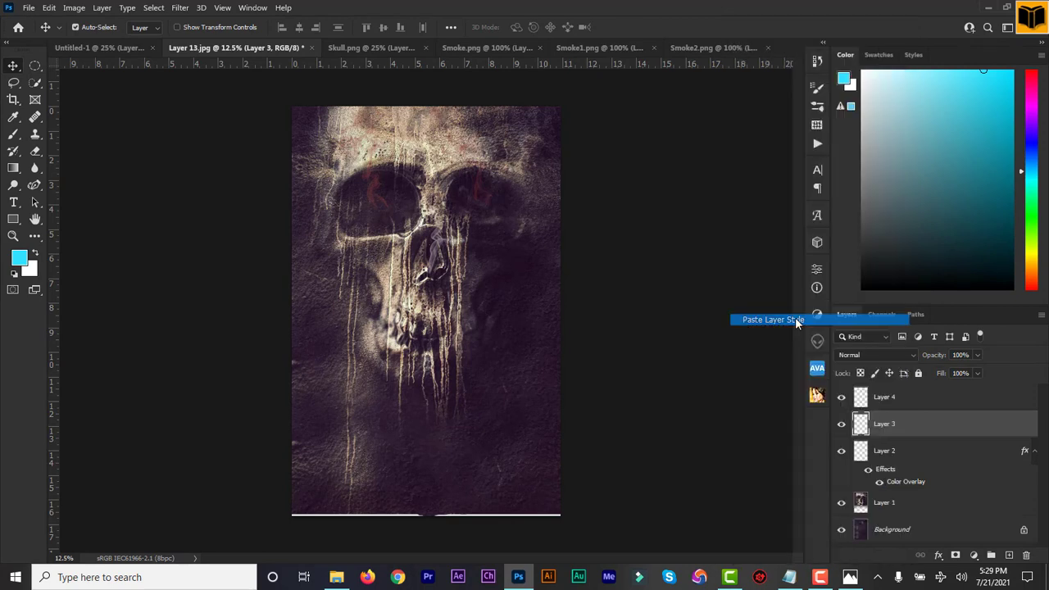
right_click(902, 399)
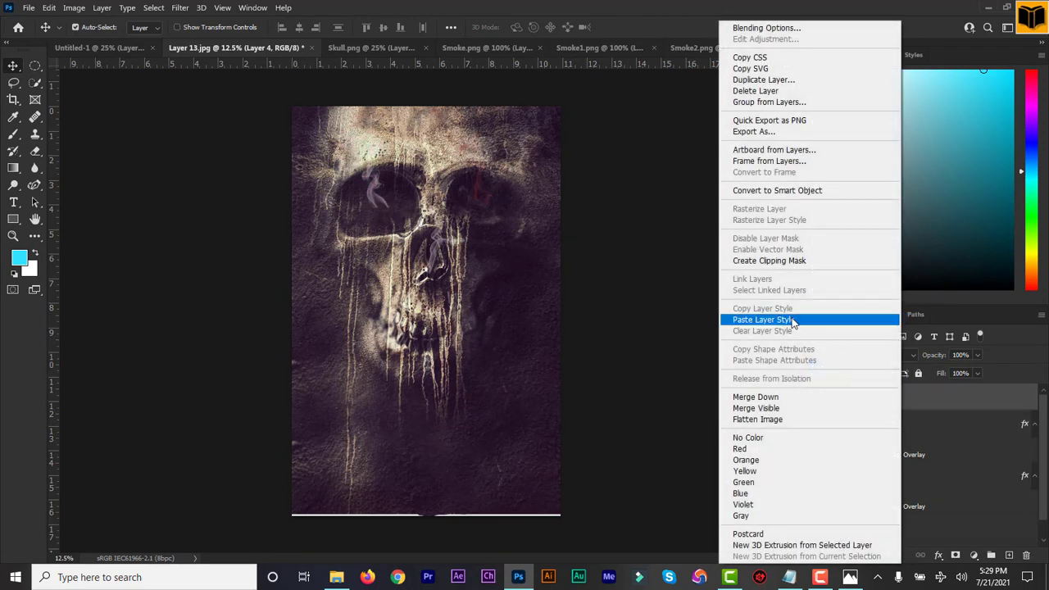
left_click(791, 320)
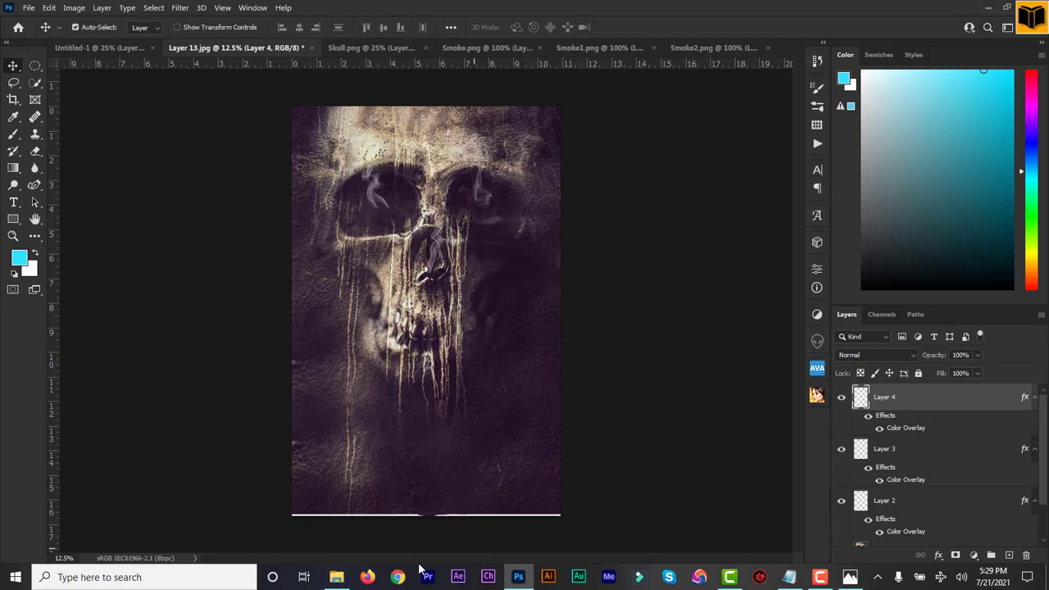
- Switch to File Explorer and open the Rain image with Adobe Photoshop 2021
left_click(336, 577)
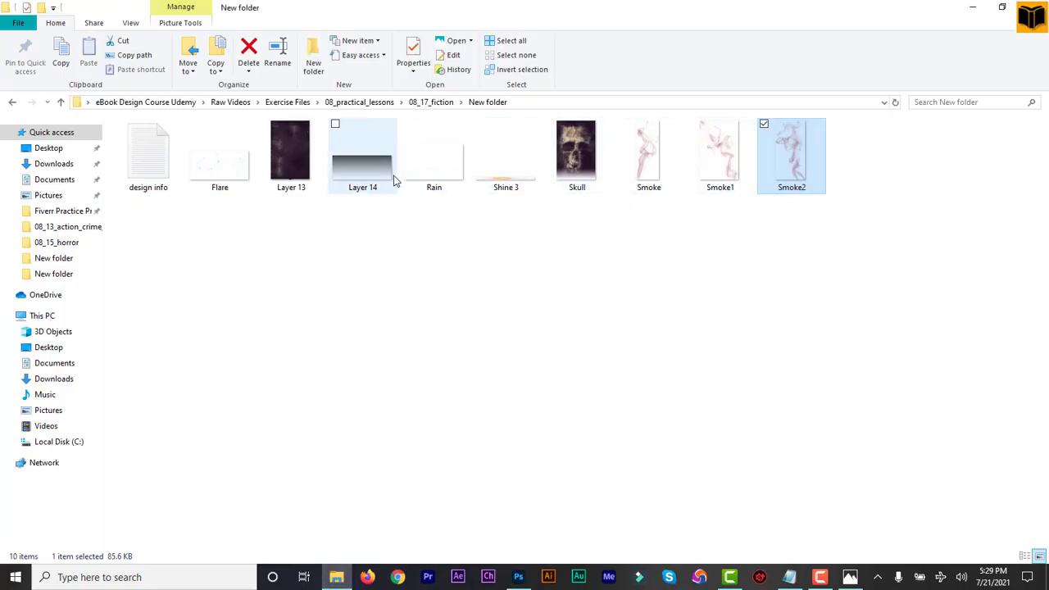
left_click(437, 172)
right_click(437, 172)
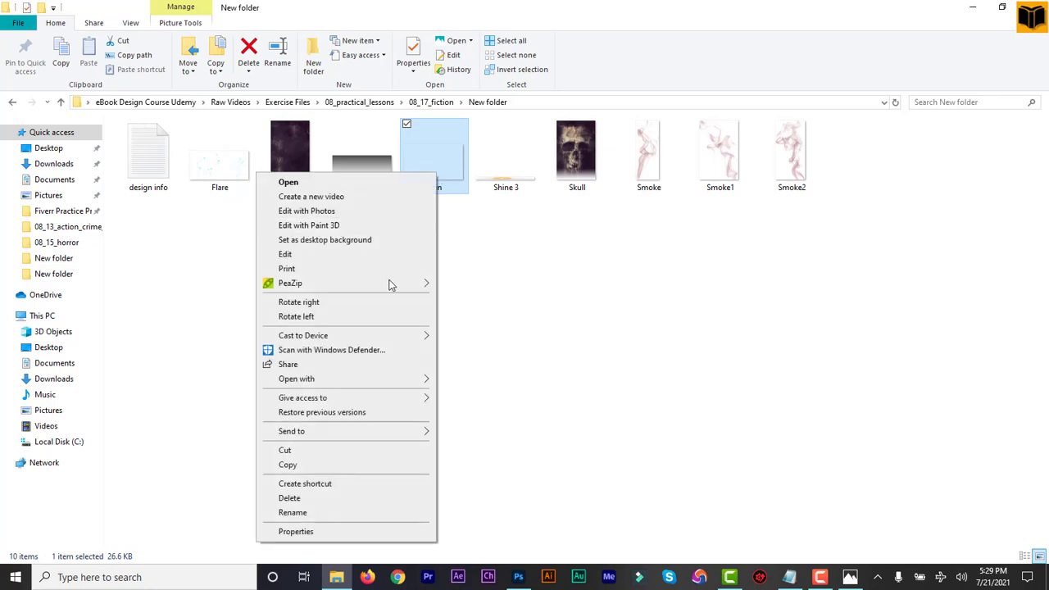
mouse_move(424, 382)
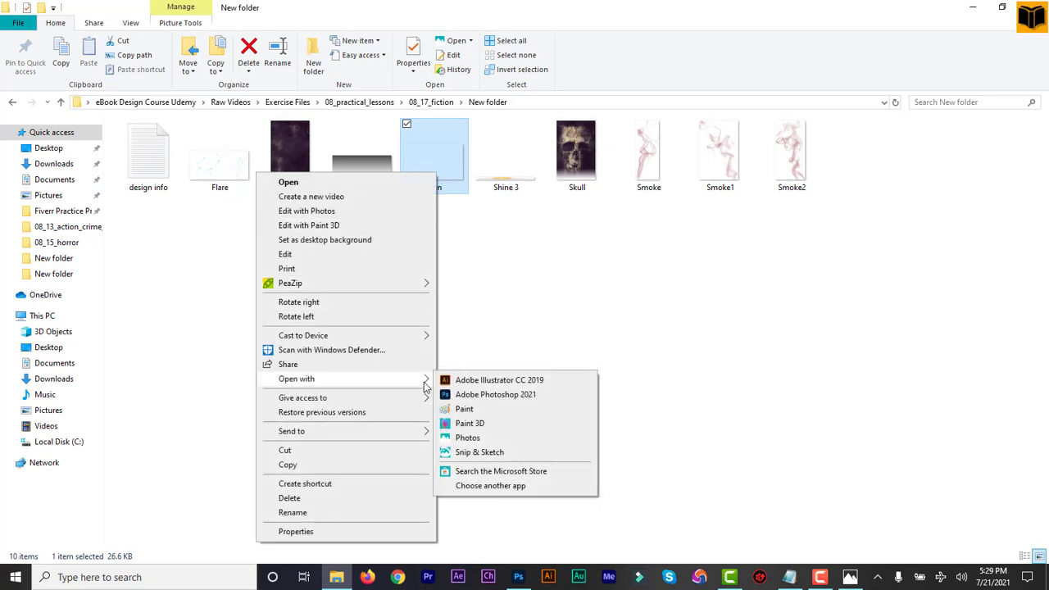
left_click(469, 397)
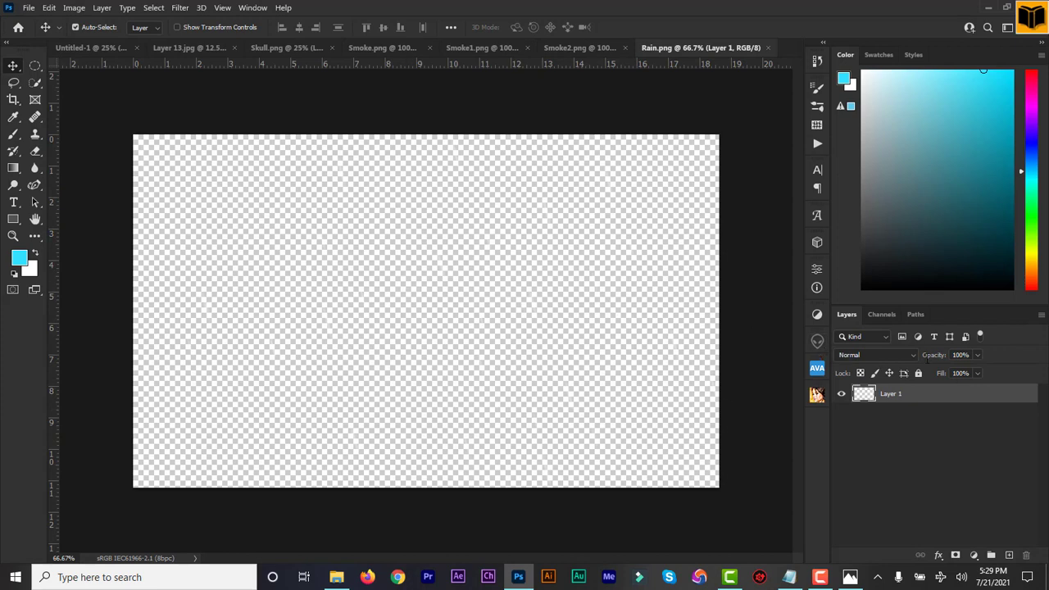
- Copy the rain layer from Rain.png into the Layer 13.jpg cover
left_click(336, 329)
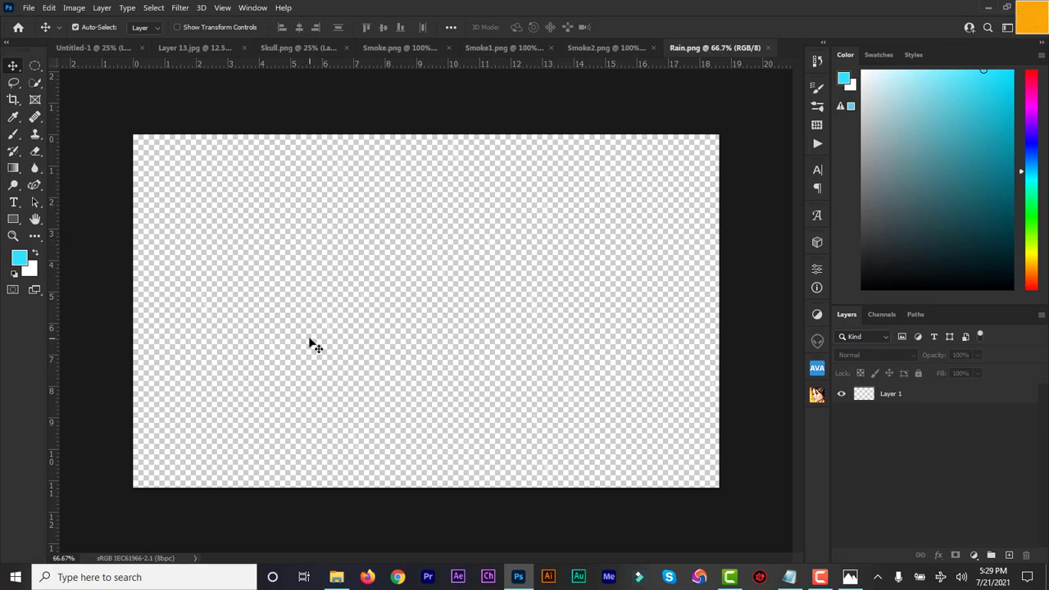
left_click_drag(309, 341, 103, 71)
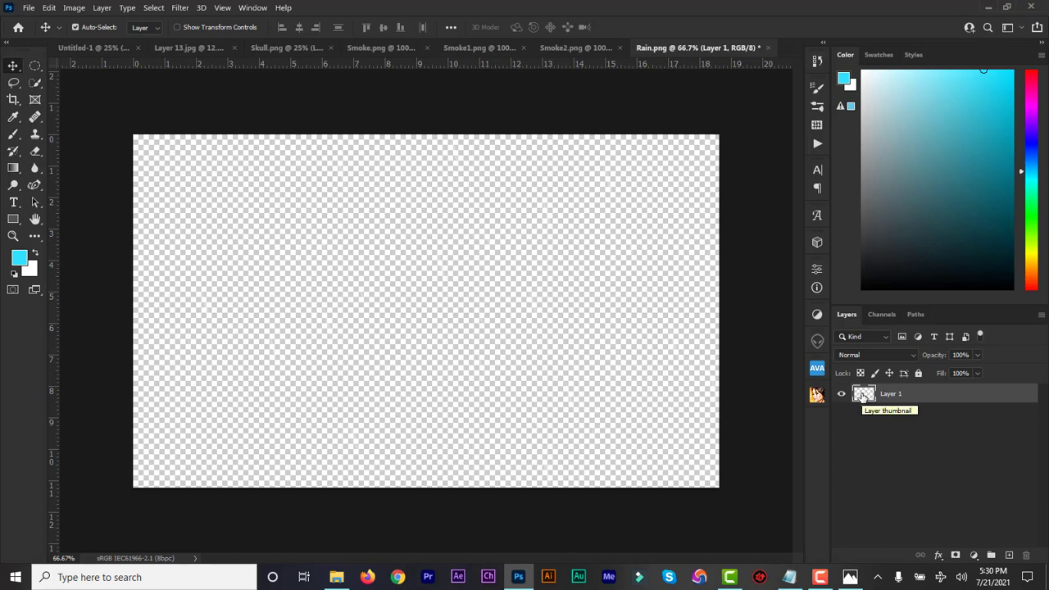
left_click_drag(865, 397, 358, 200)
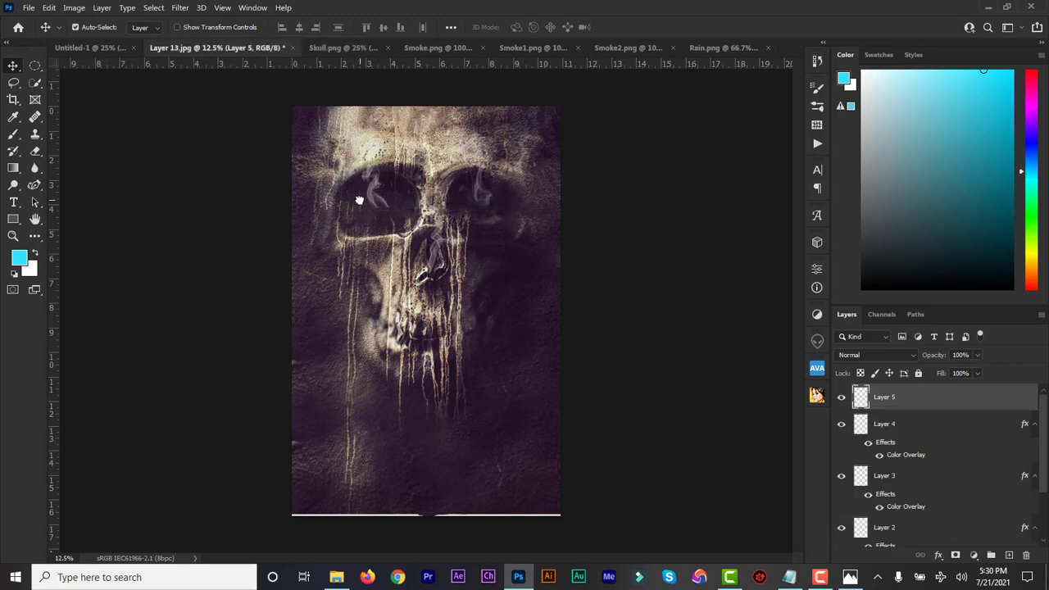
- Scale the rain layer to about 246% so it spans the full width of the cover's upper part
key("ctrl+t")
left_click_drag(443, 224, 498, 232)
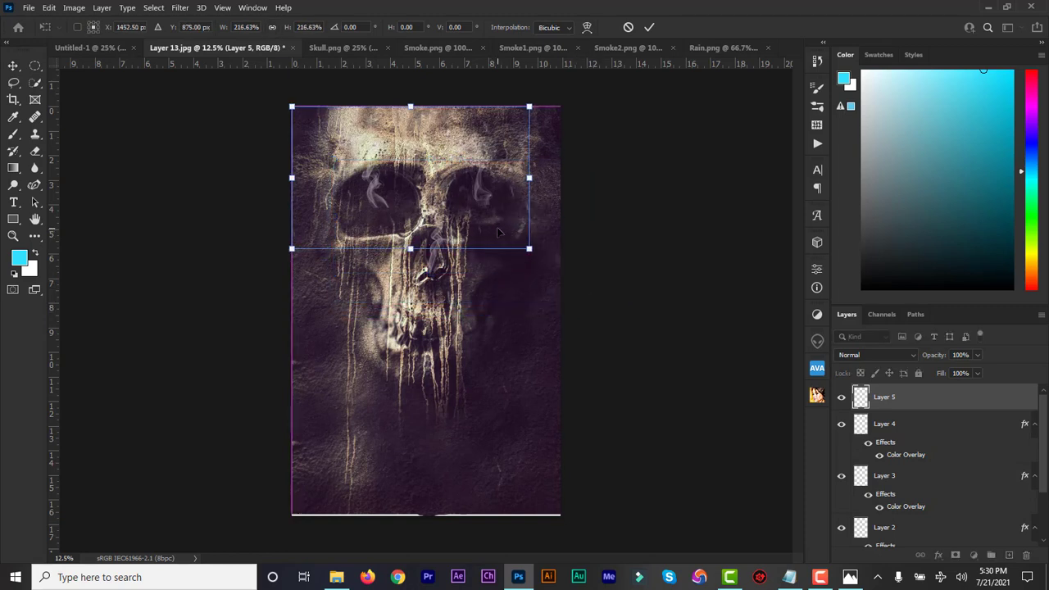
left_click_drag(547, 259, 562, 268)
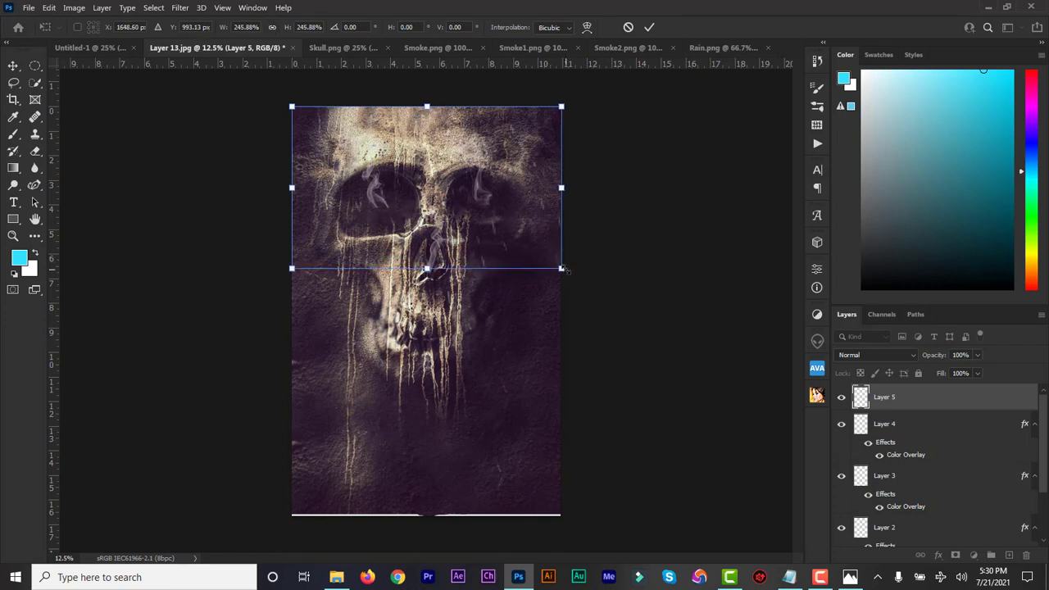
left_click(650, 28)
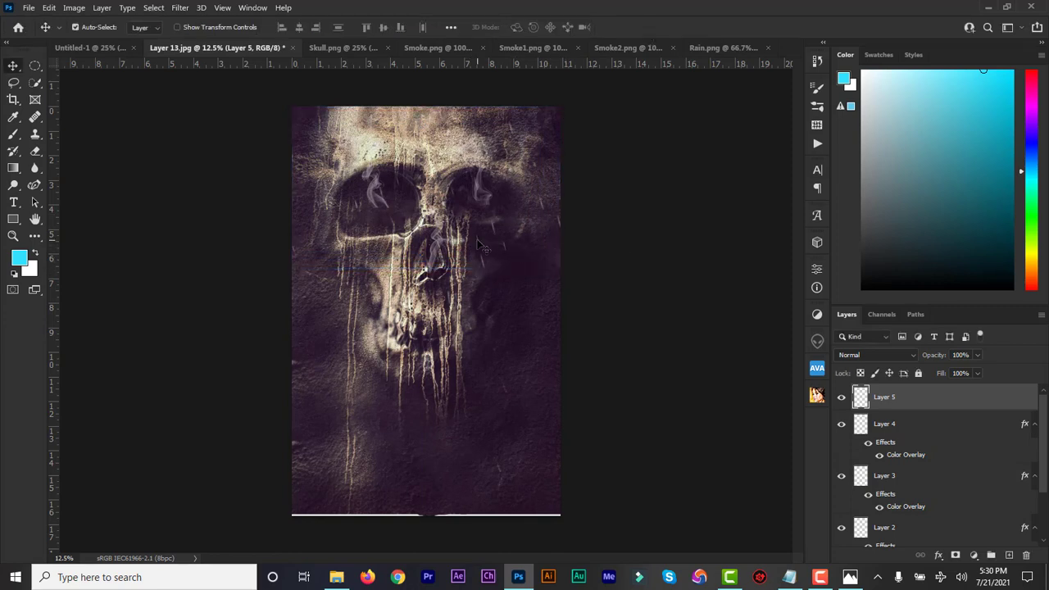
- Duplicate the rain layer, then rename the original rain 1 and the copy rain 2
left_click_drag(479, 246, 480, 247, "alt")
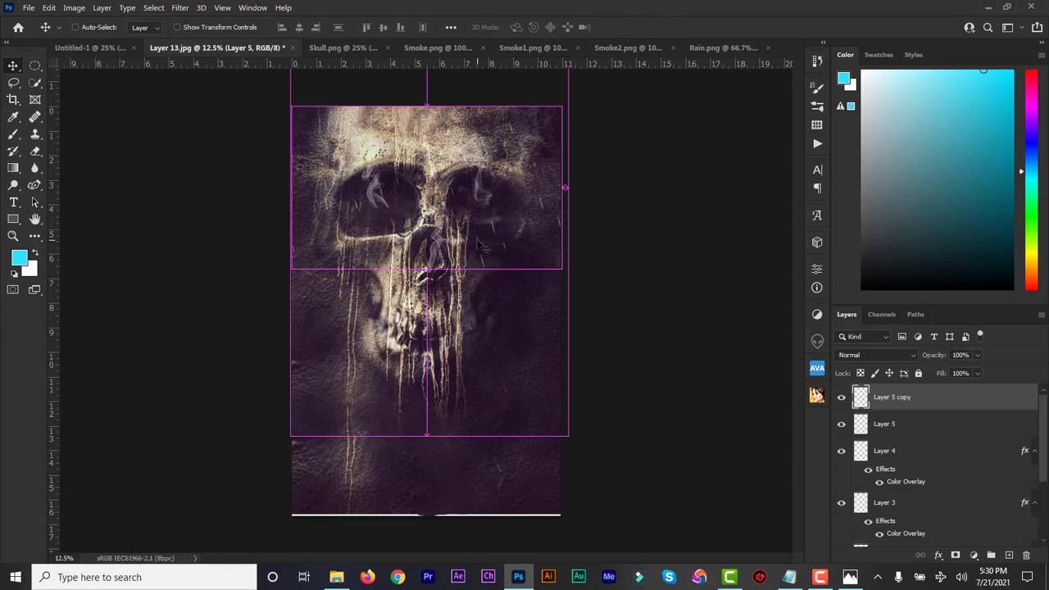
double_click(886, 424)
type("r")
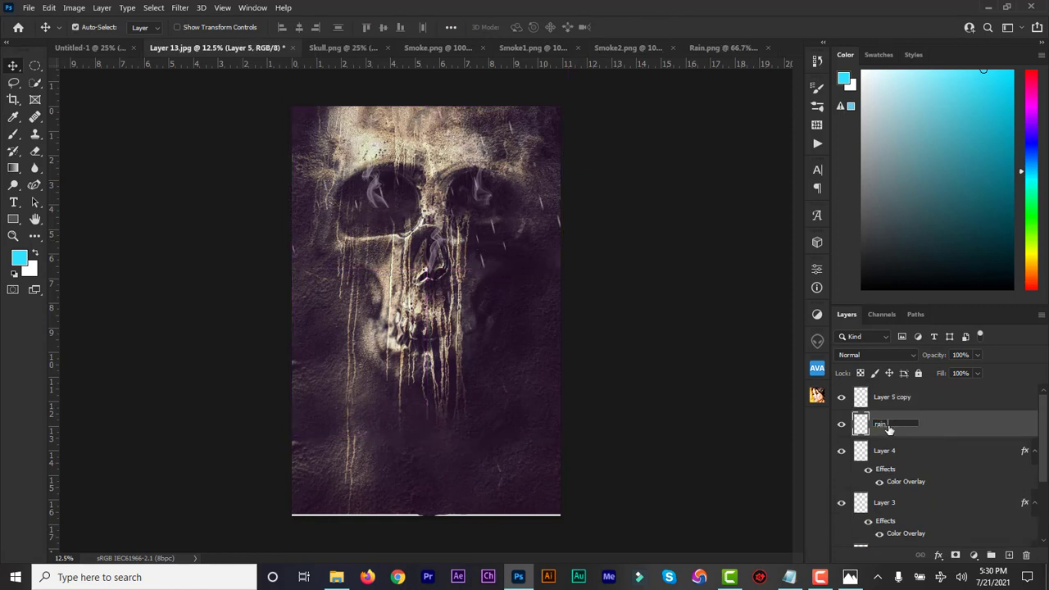
type("ain 1")
key("Return")
double_click(898, 399)
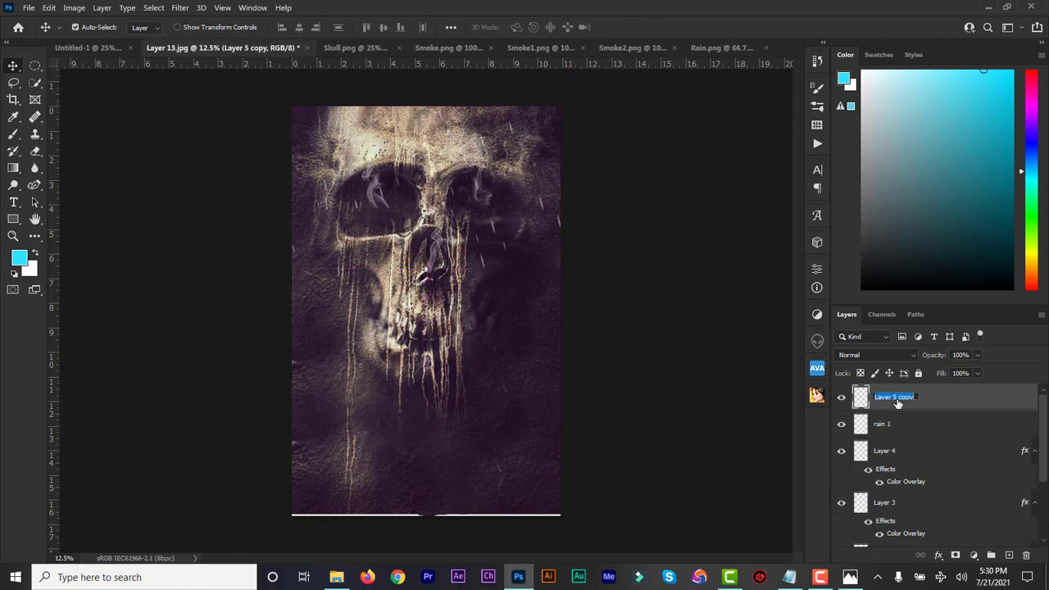
type("rain 2")
key("Return")
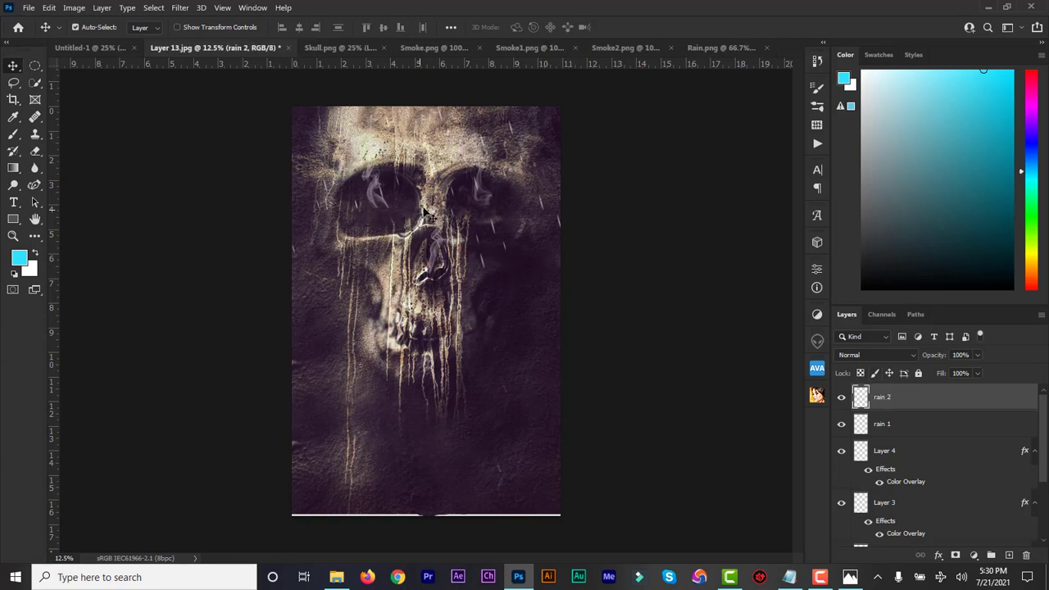
- Move the rain 2 layer down over the skull's nose and jaw with Free Transform
left_click_drag(439, 191, 434, 287)
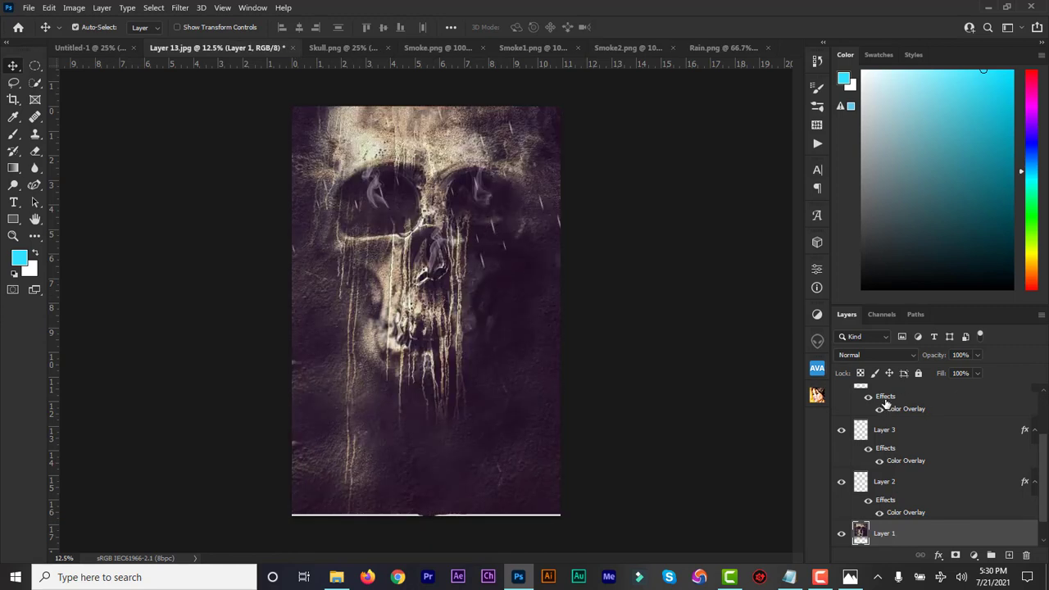
scroll(943, 459, "up", 3)
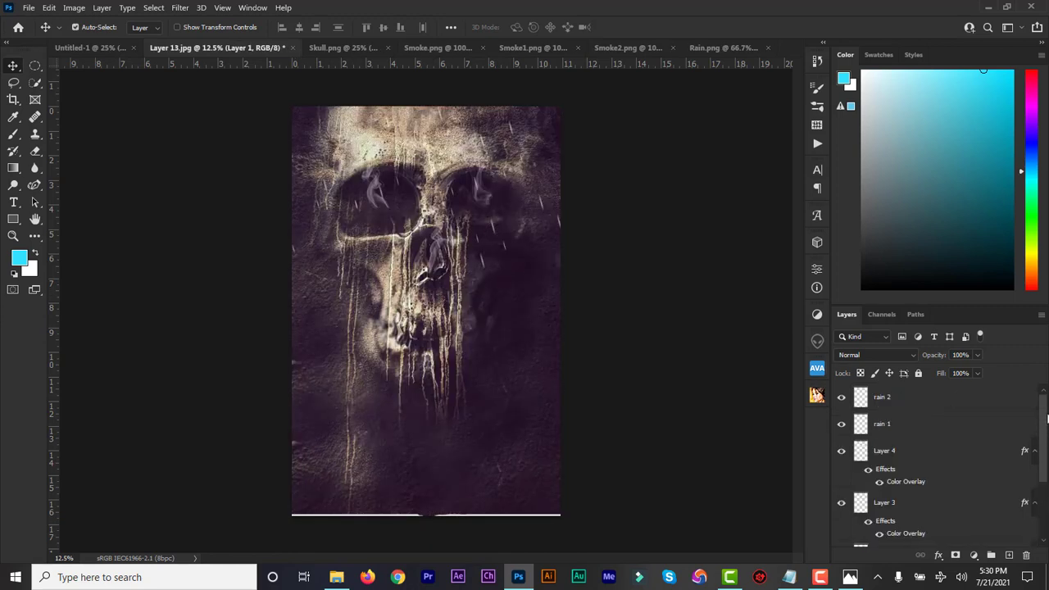
left_click(889, 402)
key("ctrl+t")
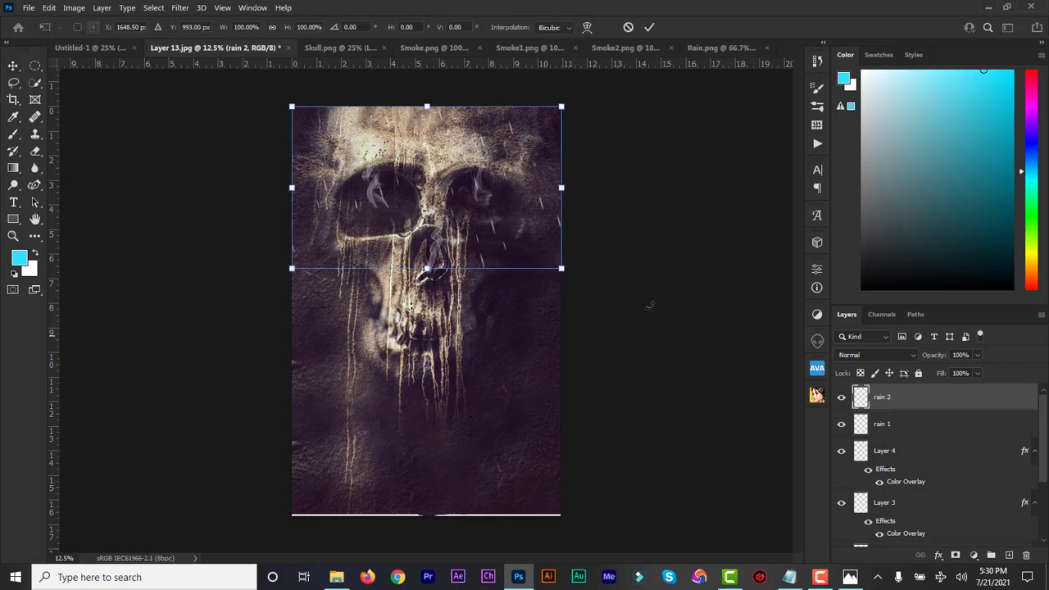
left_click_drag(448, 155, 450, 267)
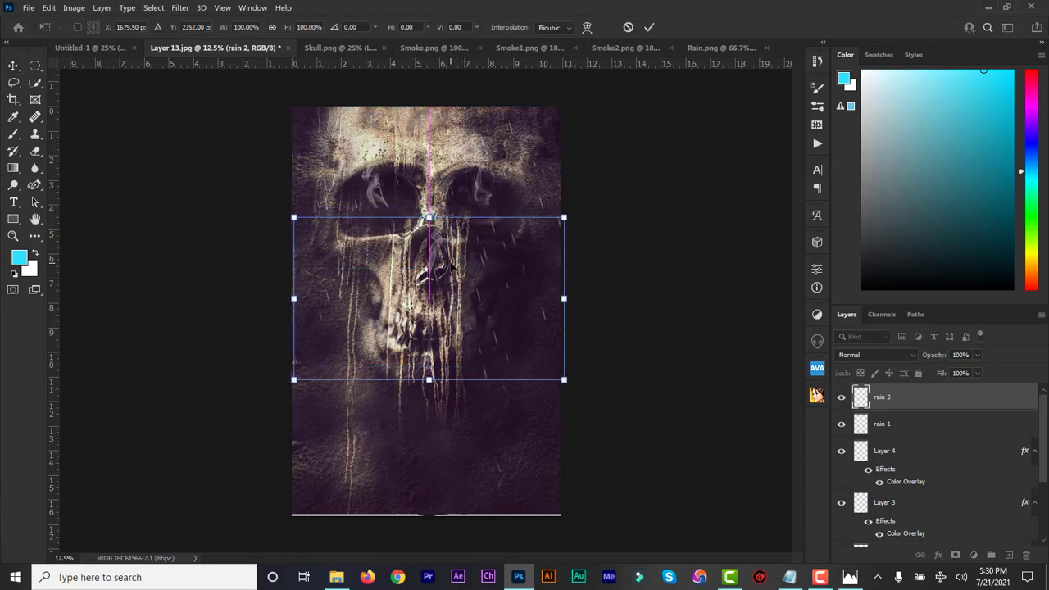
left_click(649, 27)
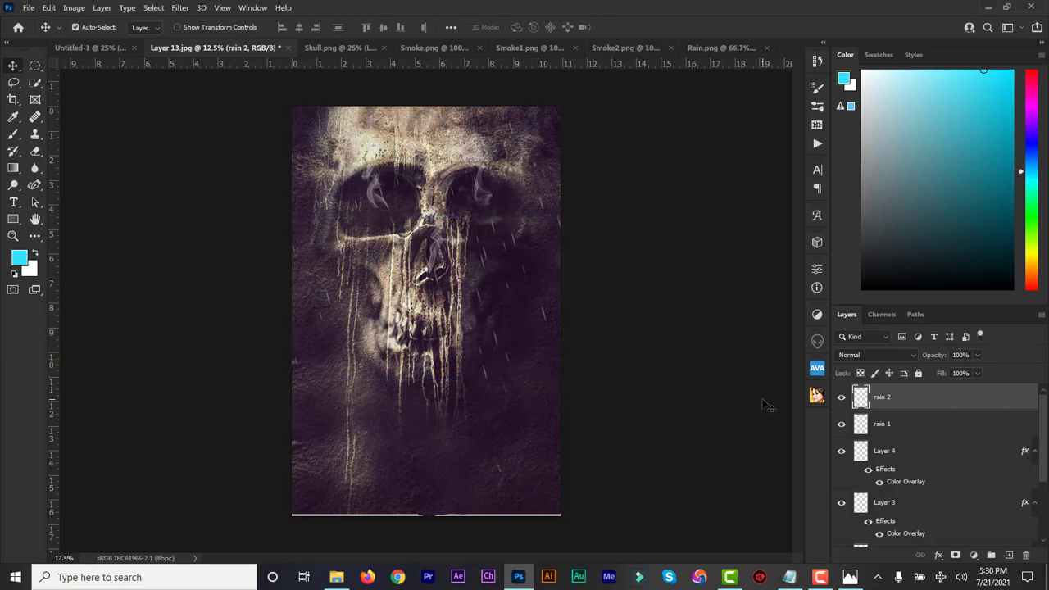
- Set the rain 2 layer's opacity to 72% and open the opacity setting of rain 1
left_click(977, 355)
left_click_drag(978, 371, 968, 375)
left_click(921, 433)
left_click(921, 433)
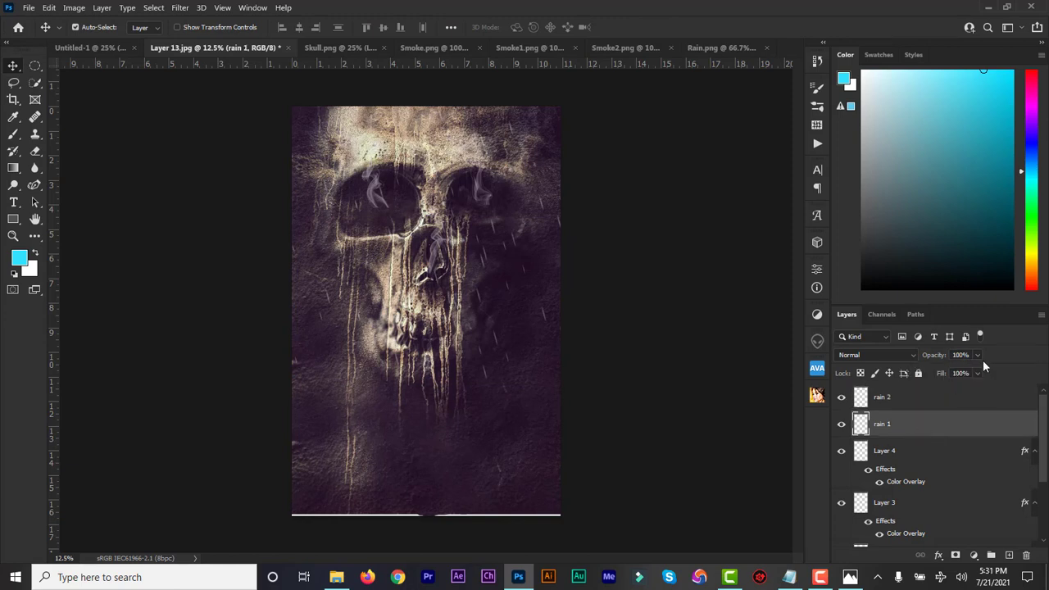
left_click(978, 355)
left_click(912, 406)
left_click(912, 405)
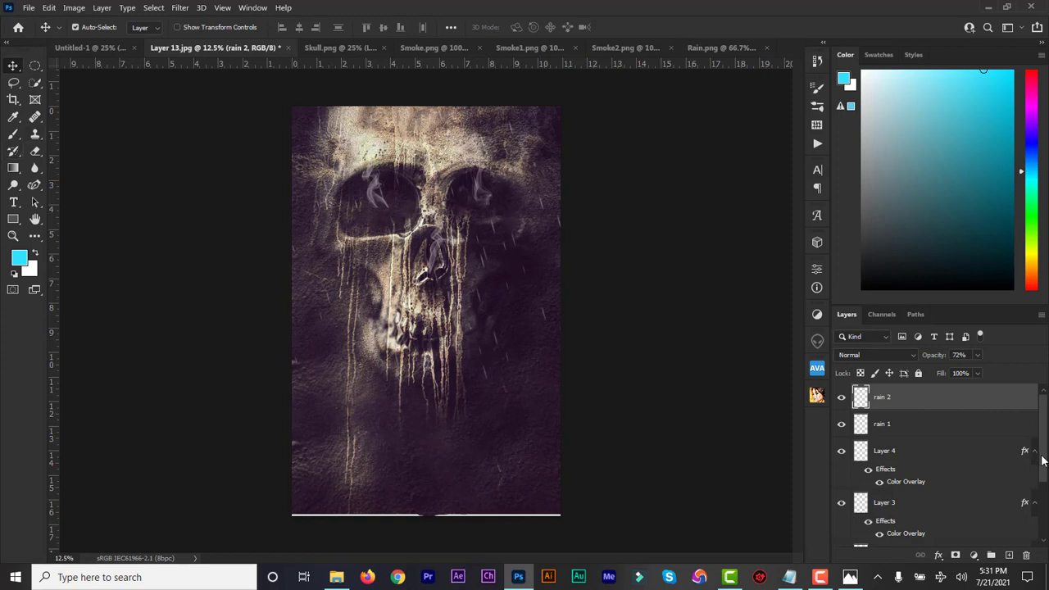
- Hide the Background wall texture layer beneath the skull
scroll(1043, 461, "down", 4)
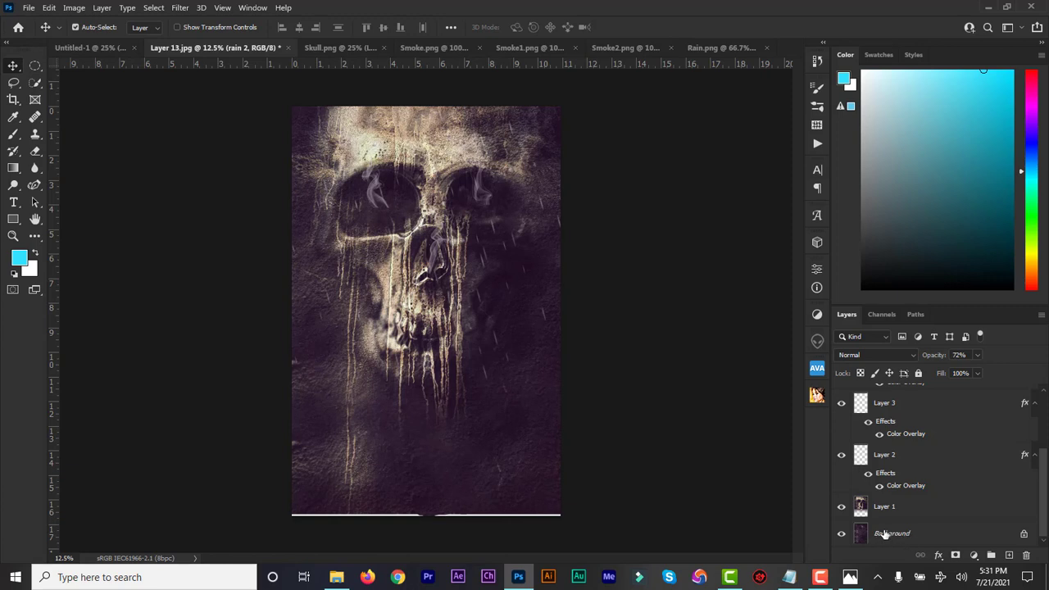
left_click(841, 533)
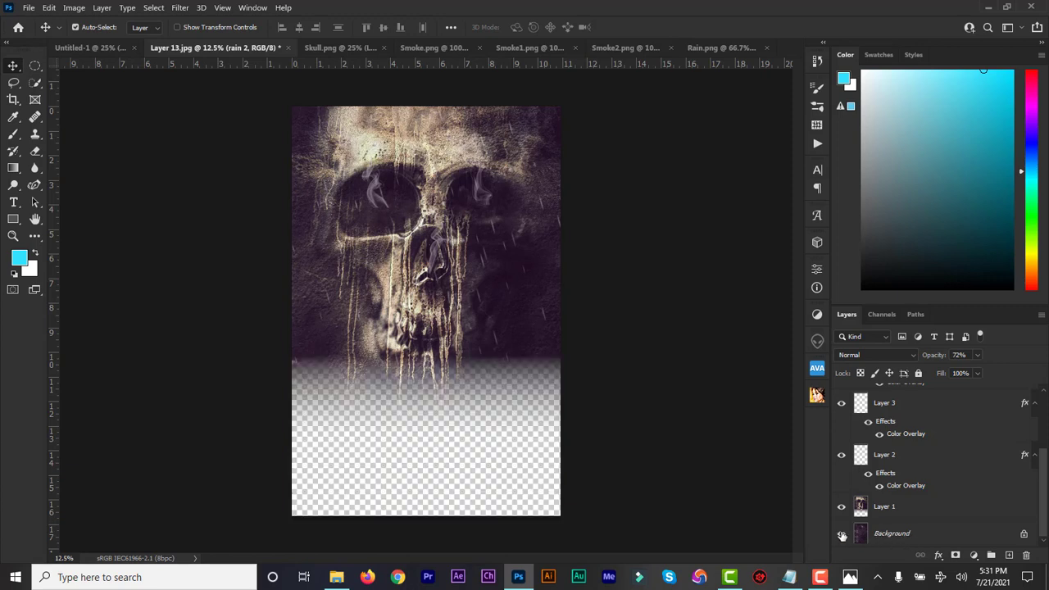
- Show and unlock the wall texture layer, then group it with all the layers above it
left_click(841, 533)
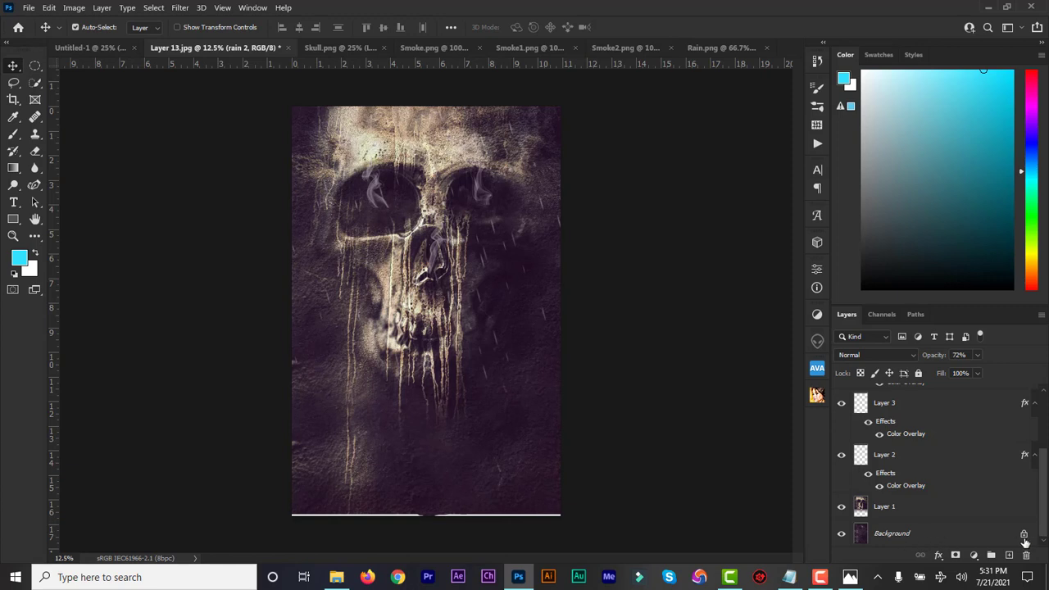
left_click(1024, 535)
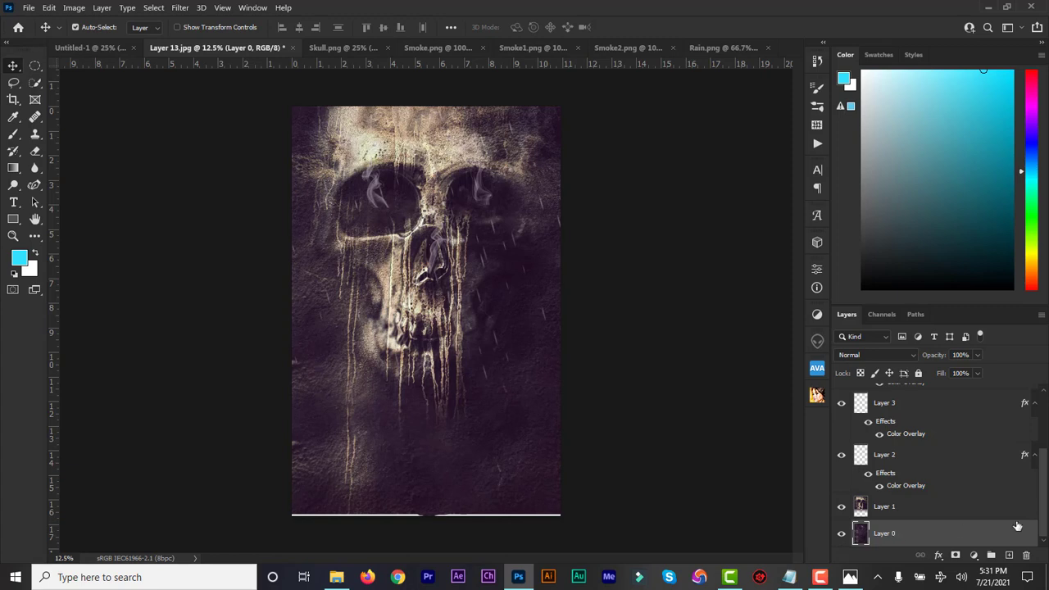
left_click_drag(1043, 518, 1045, 433)
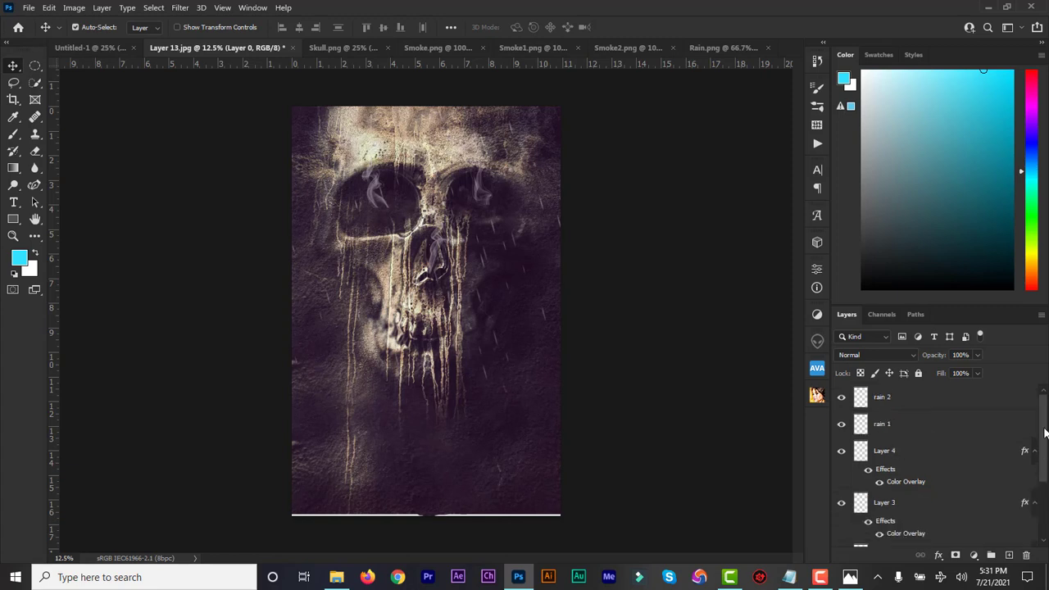
left_click(910, 397, "shift")
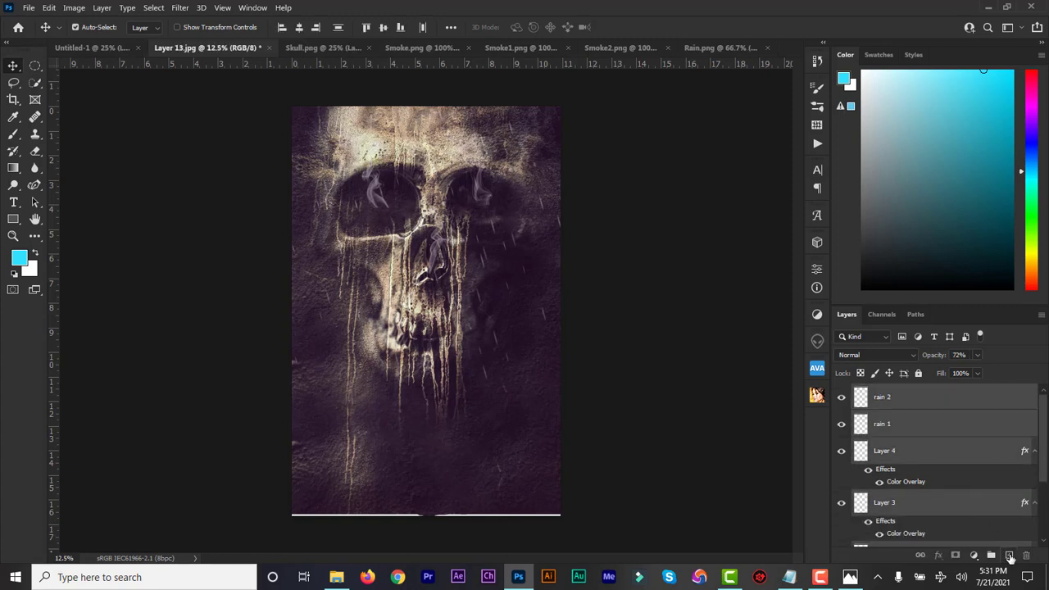
key("ctrl+g")
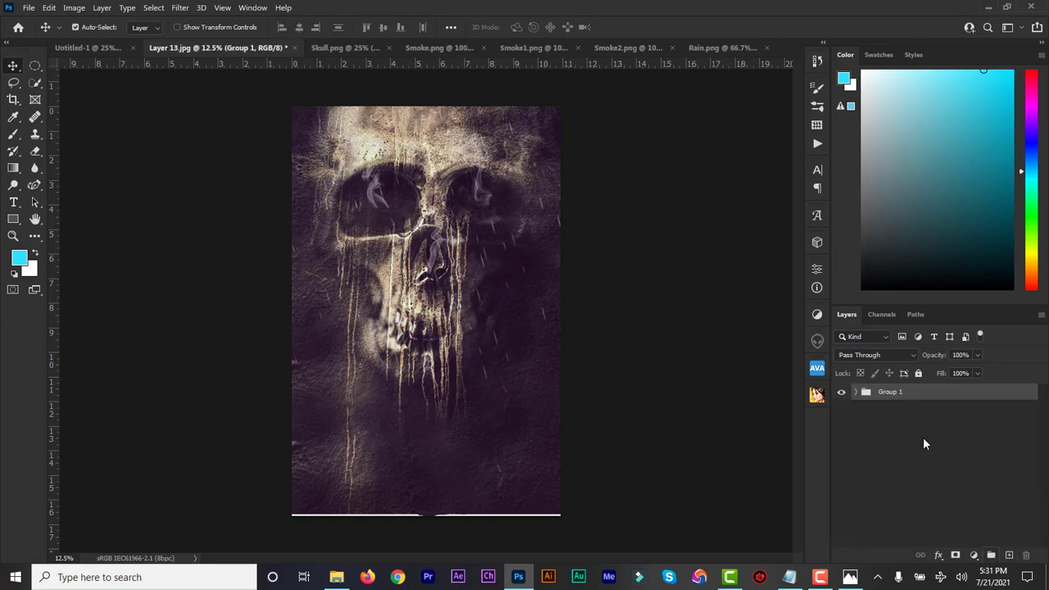
- Rename the new group Background and toggle its visibility off and back on
double_click(889, 393)
type("Background")
key("Return")
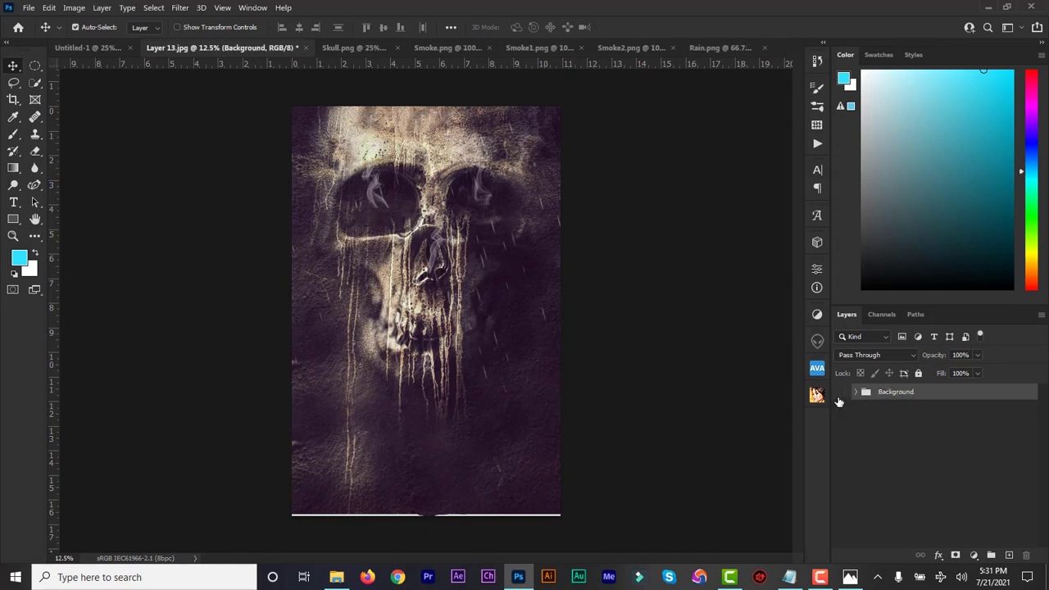
left_click(840, 393)
left_click(840, 393)
- Add a text layer reading "the" in Cinzel Regular on the lower left part of the cover
left_click(13, 202)
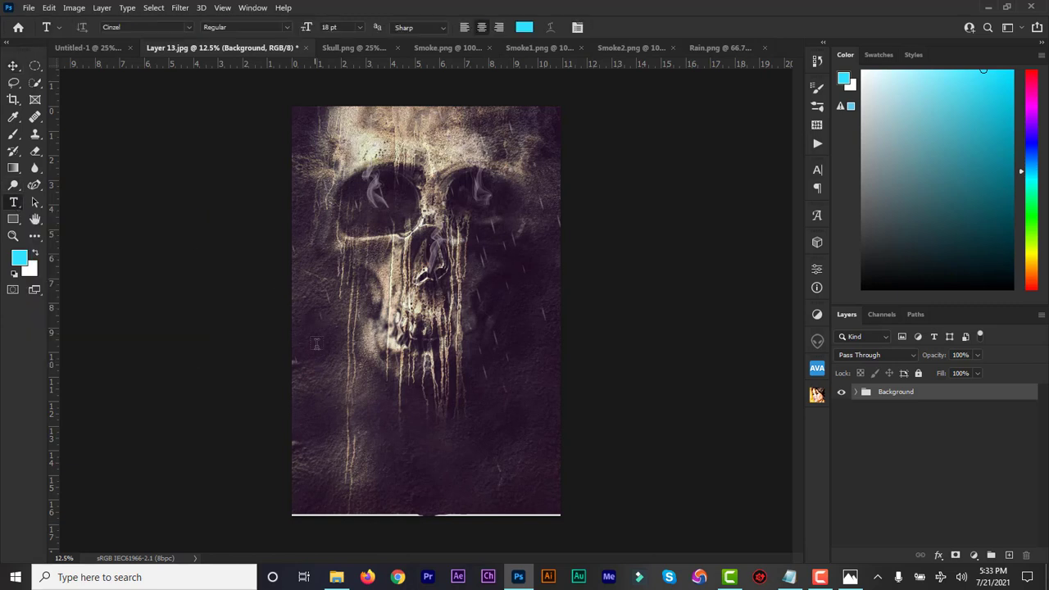
left_click(350, 409)
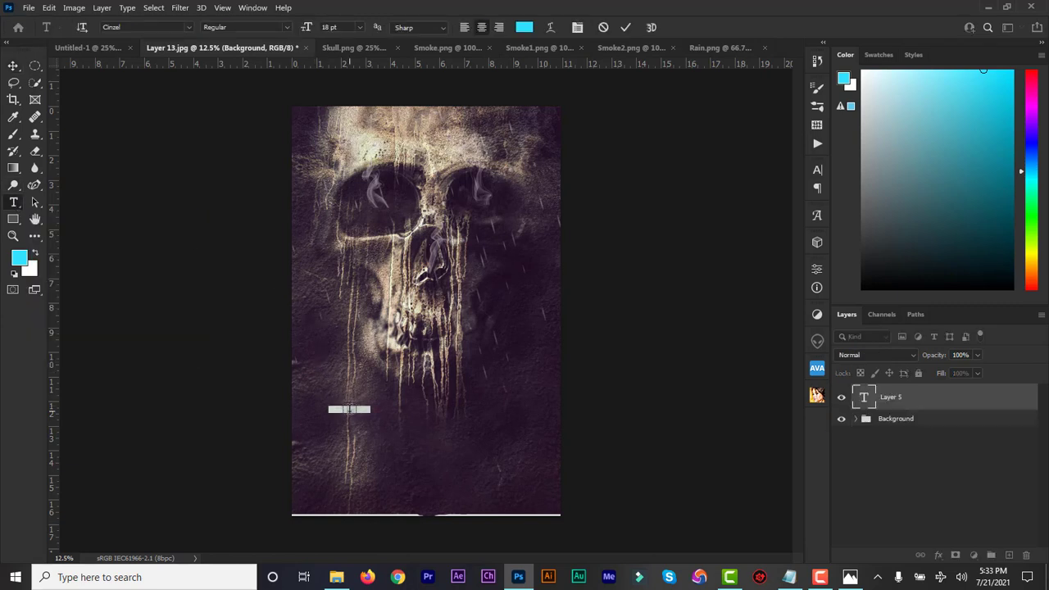
type("the")
- Change the colour of the word THE to white (ffffff)
left_click(868, 398)
double_click(868, 398)
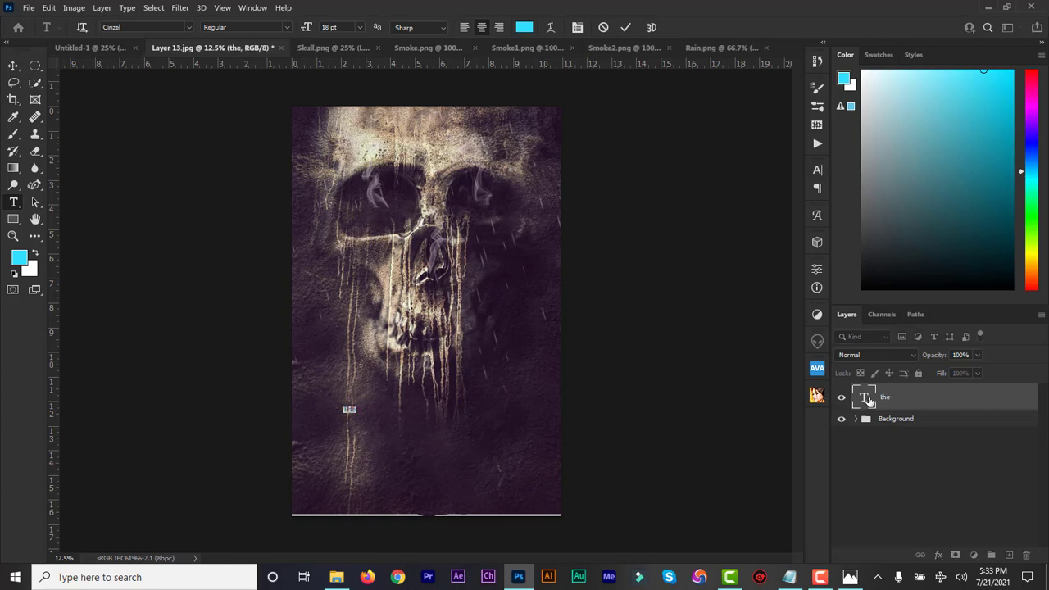
left_click(524, 28)
left_click(706, 333)
left_click_drag(695, 319, 676, 289)
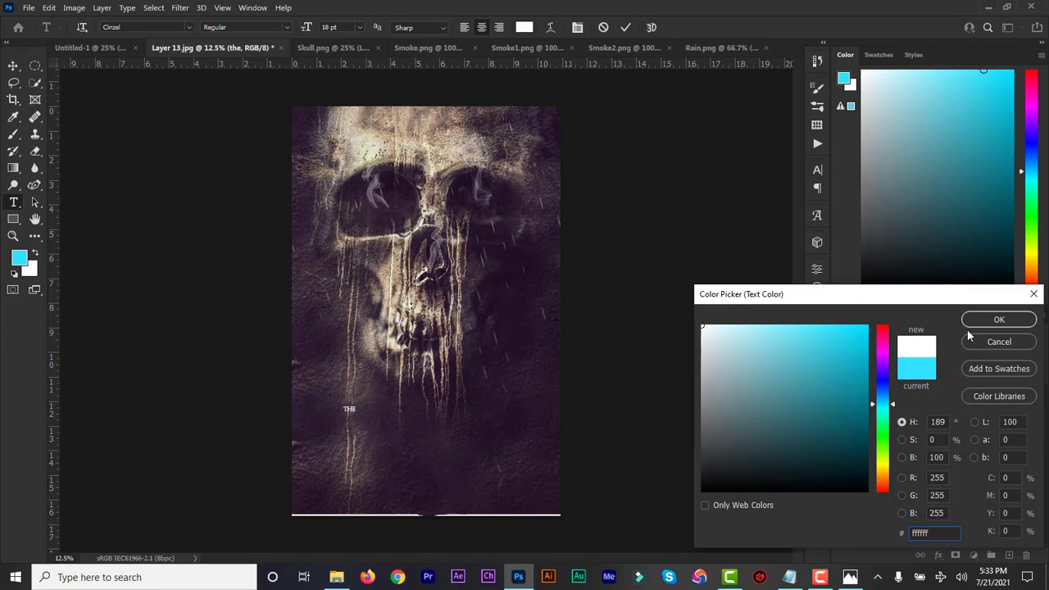
left_click(978, 324)
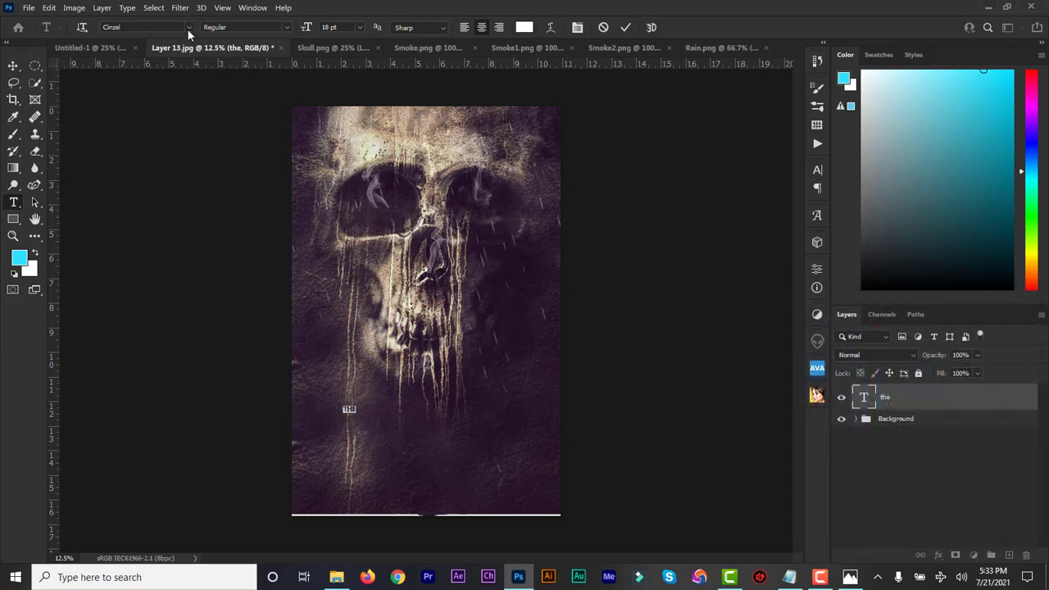
- Enlarge the word THE to 37 pt and shift it slightly toward the cover's left edge
left_click_drag(305, 30, 321, 31)
left_click_drag(393, 413, 378, 423)
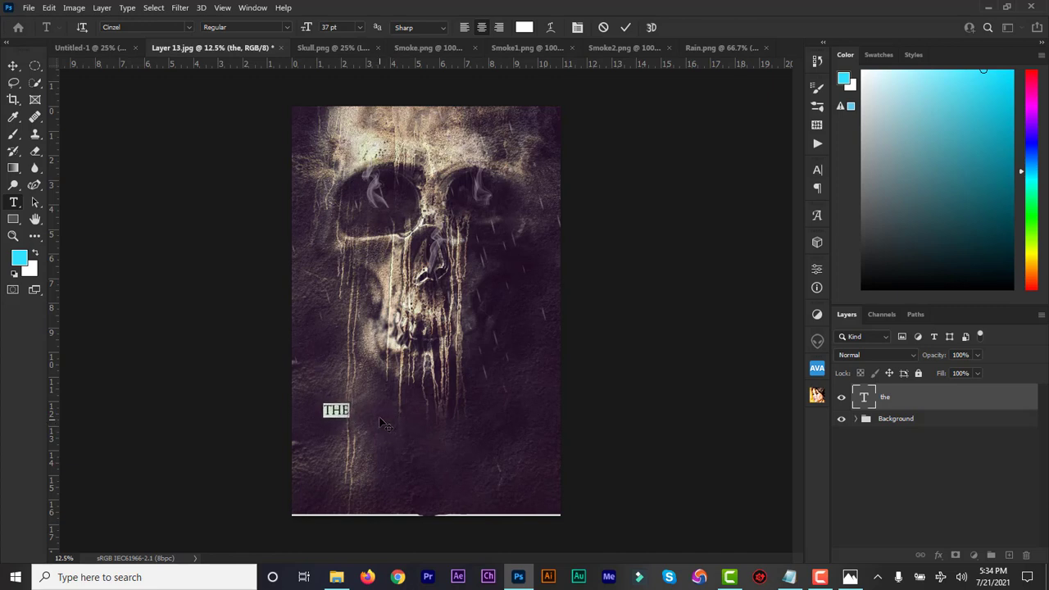
left_click(625, 27)
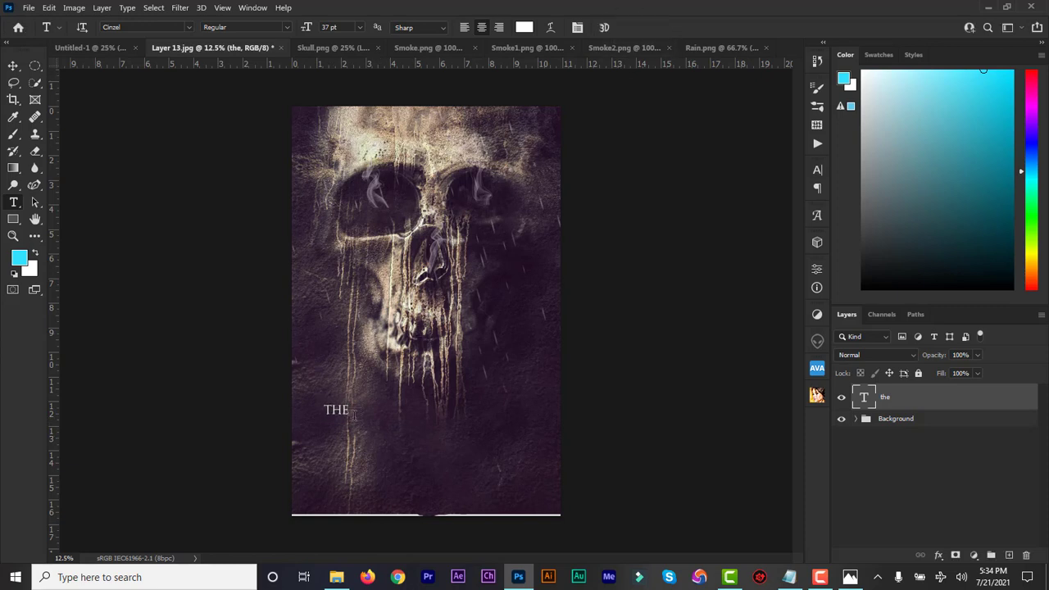
- Apply faux bold to the word THE and commit the text edit
double_click(867, 401)
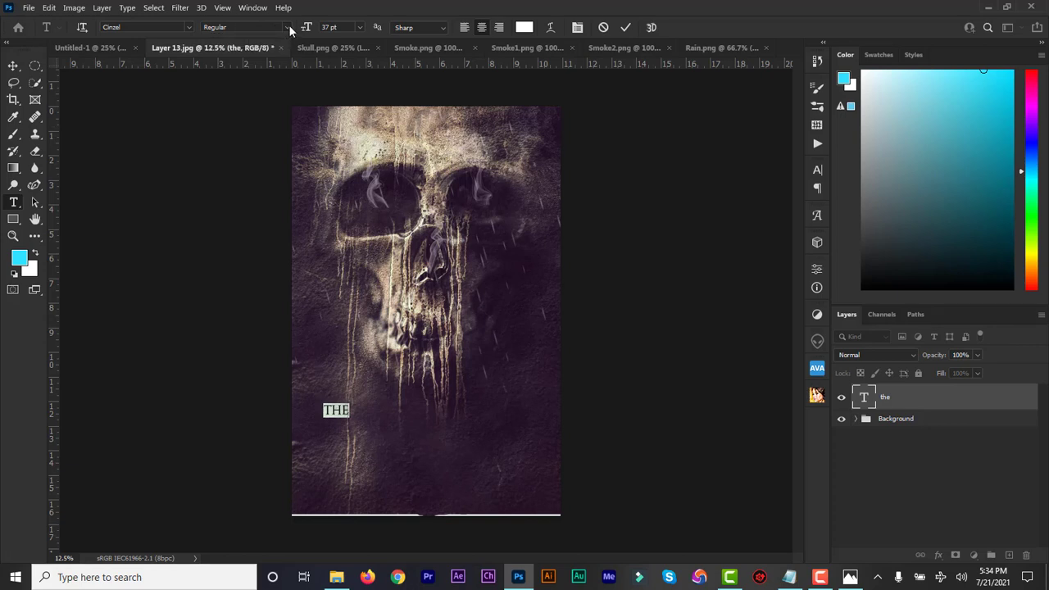
left_click(817, 170)
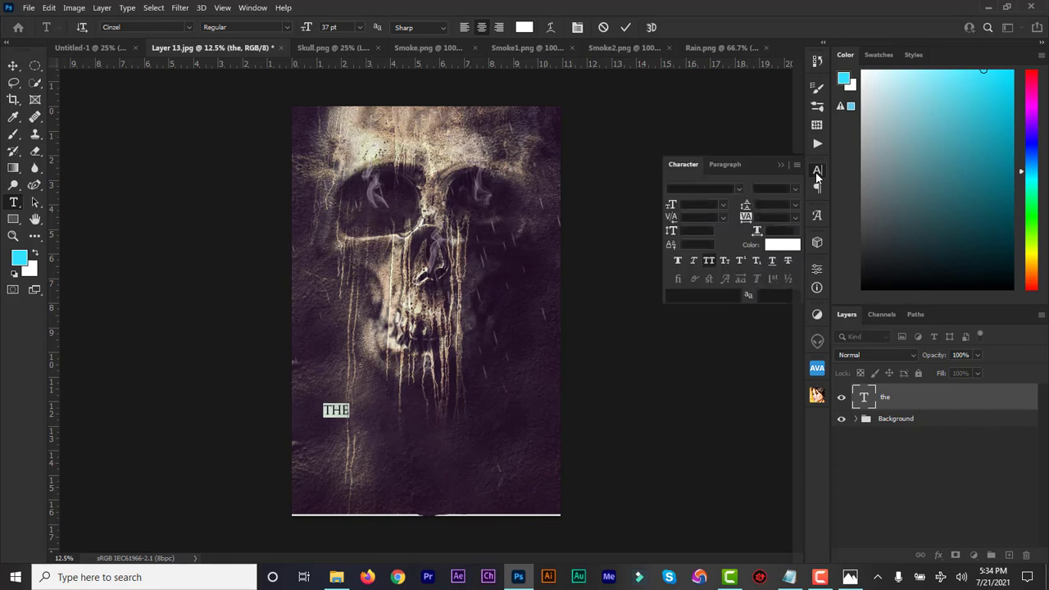
left_click(678, 261)
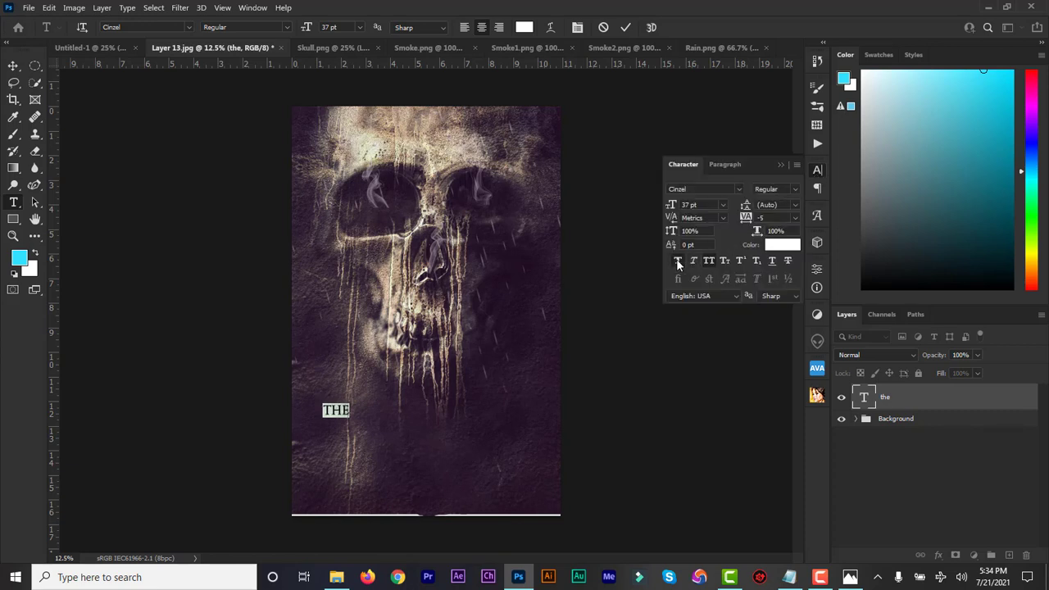
left_click(625, 28)
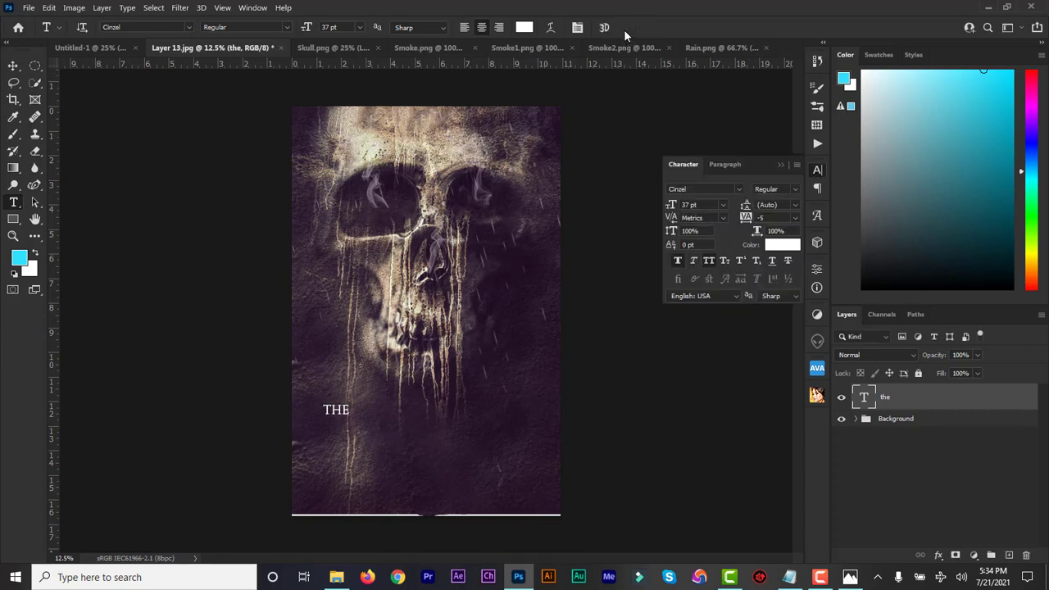
left_click(781, 166)
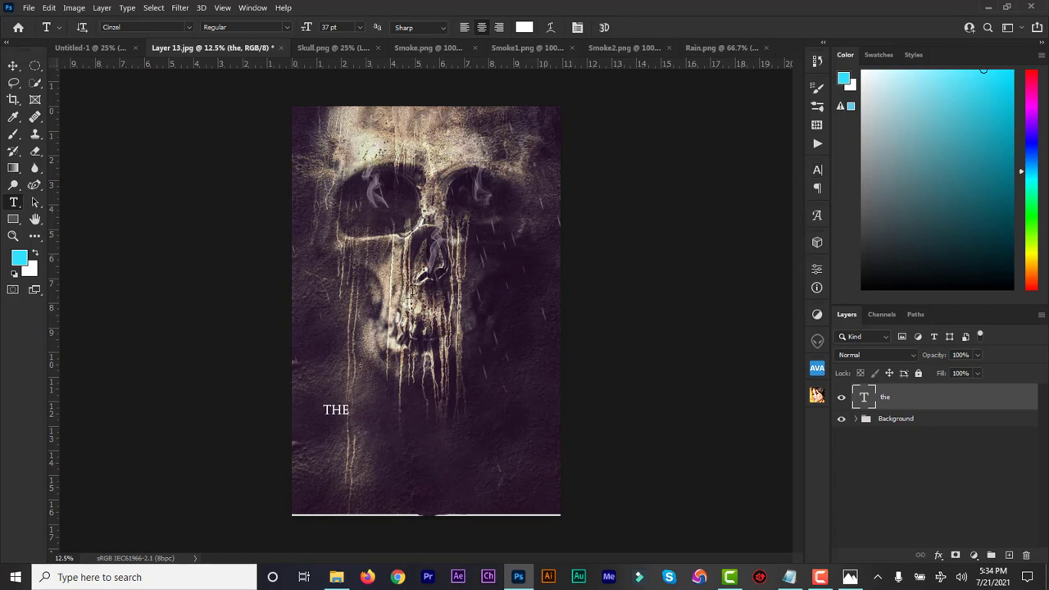
- Add a text layer reading "skull" at 93 pt and place it to the right of THE
left_click(370, 414)
type("skull")
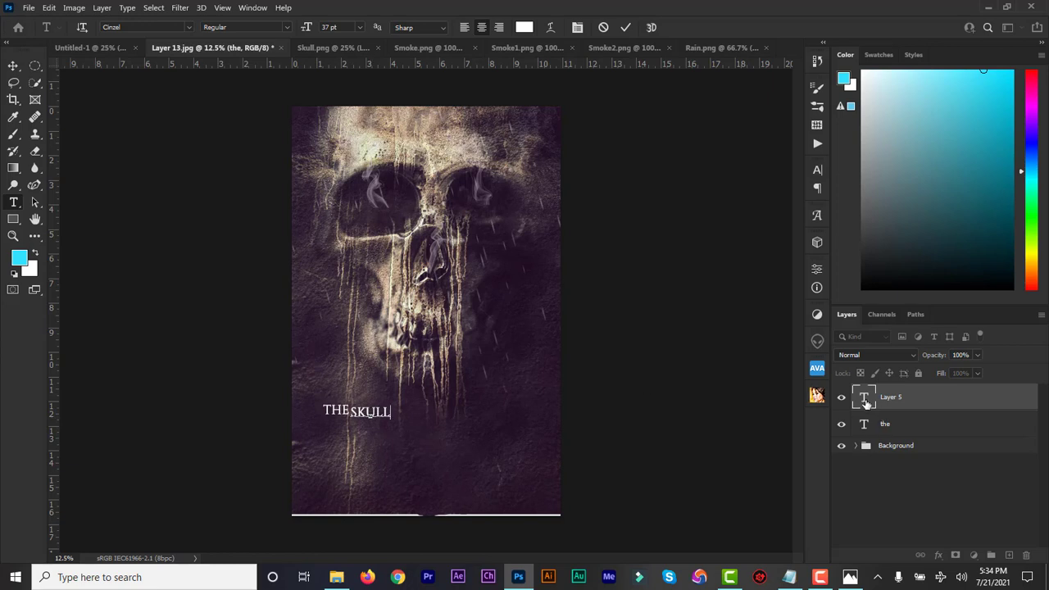
key("ctrl+a")
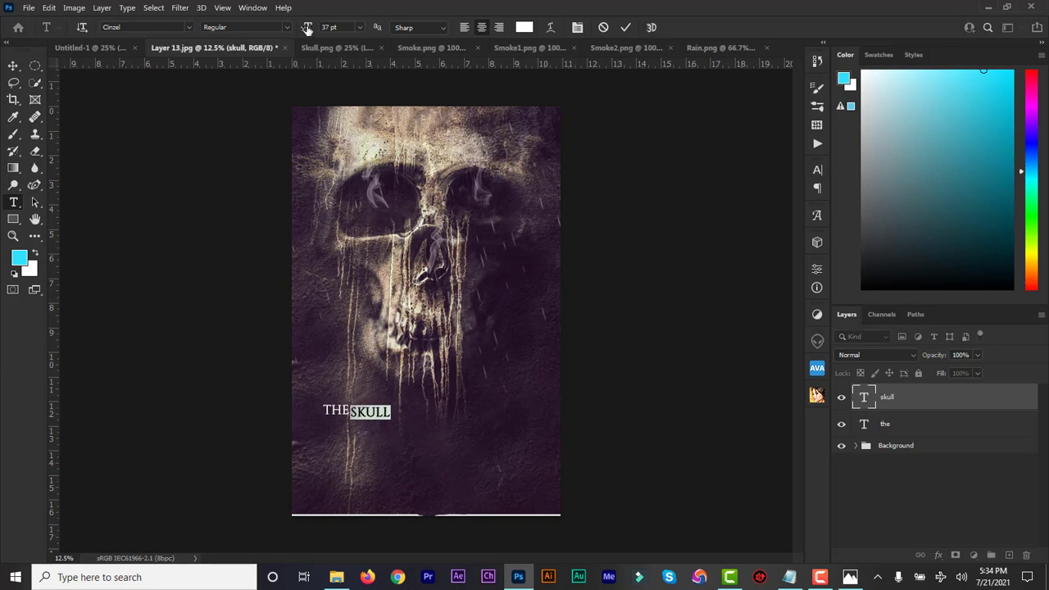
left_click_drag(309, 28, 344, 31)
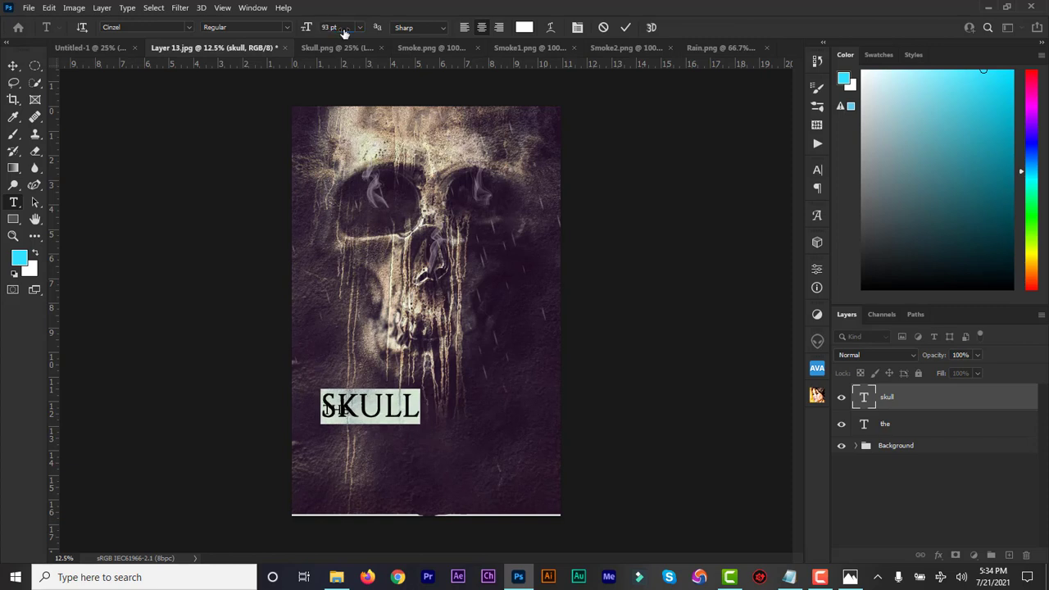
left_click_drag(463, 426, 509, 434)
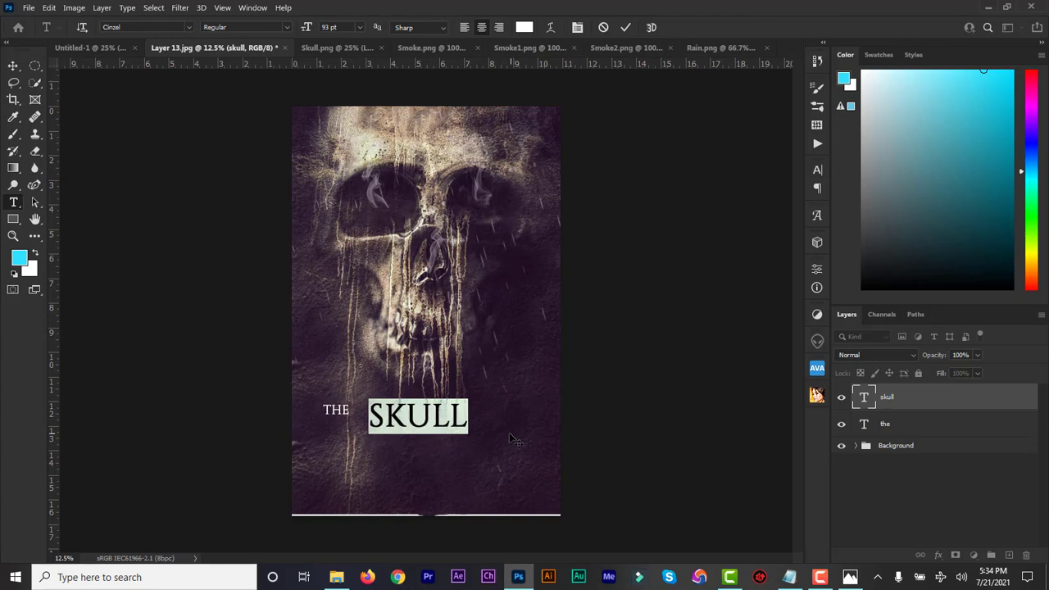
- Change the font of the word SKULL to Cinzel Decorative Regular
left_click(135, 31)
type("cinz")
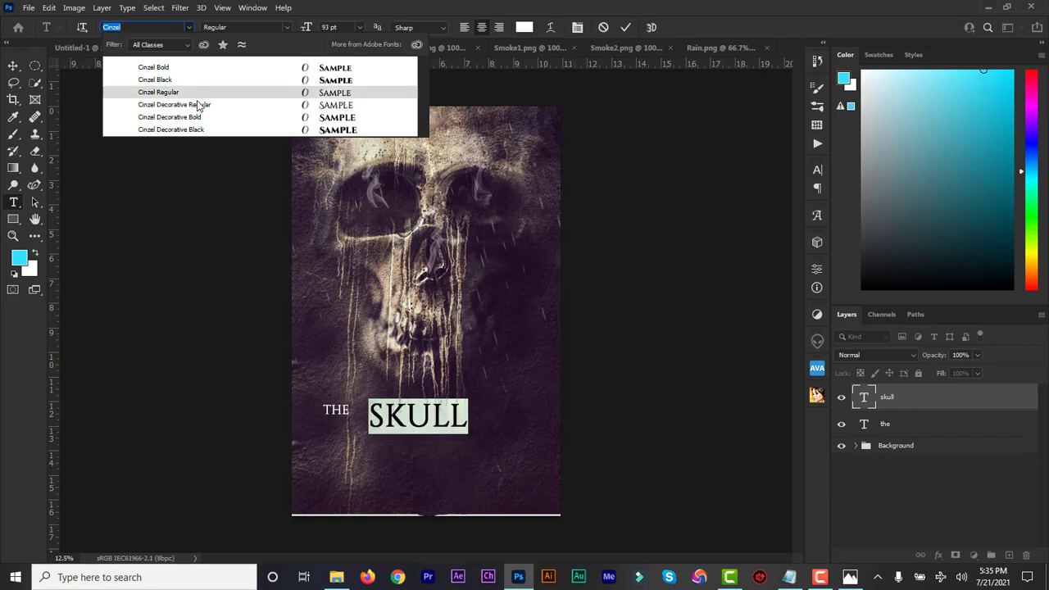
left_click(199, 106)
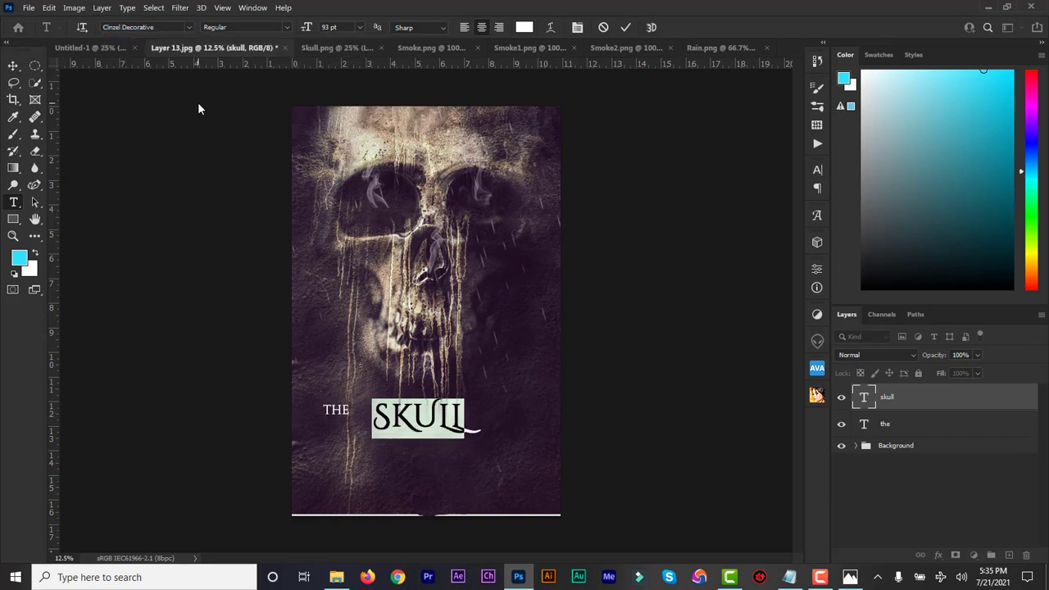
- Turn off faux bold for the word SKULL, leave all caps on, and set its tracking to 115
left_click(817, 171)
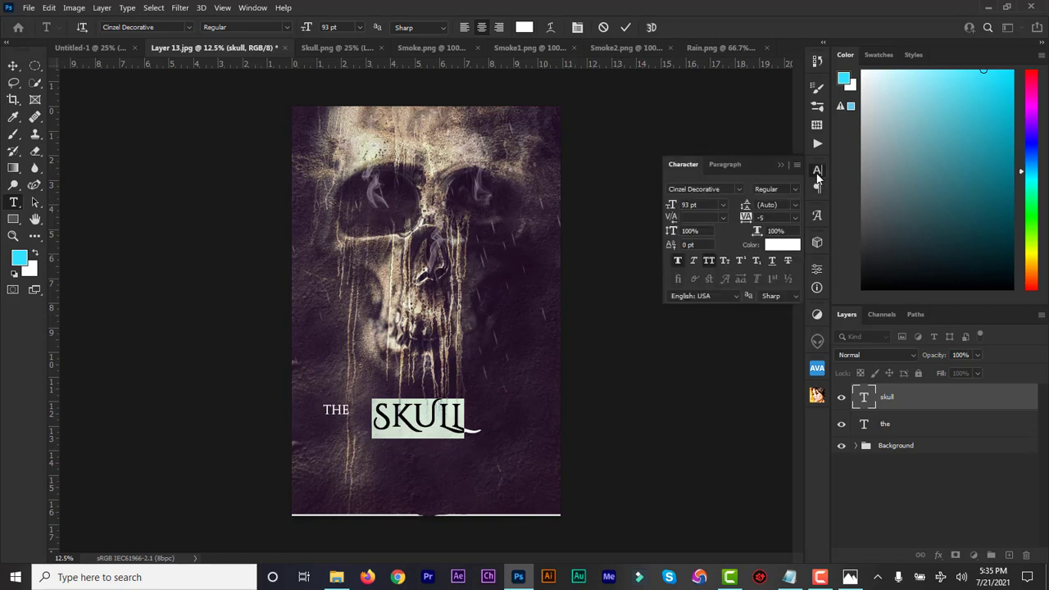
left_click(706, 263)
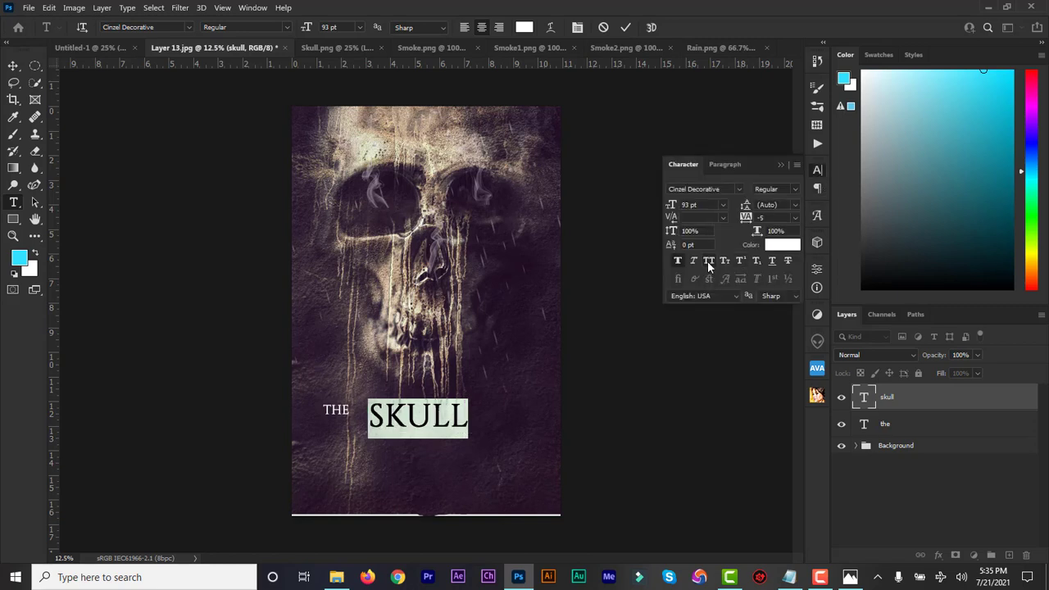
left_click(673, 263)
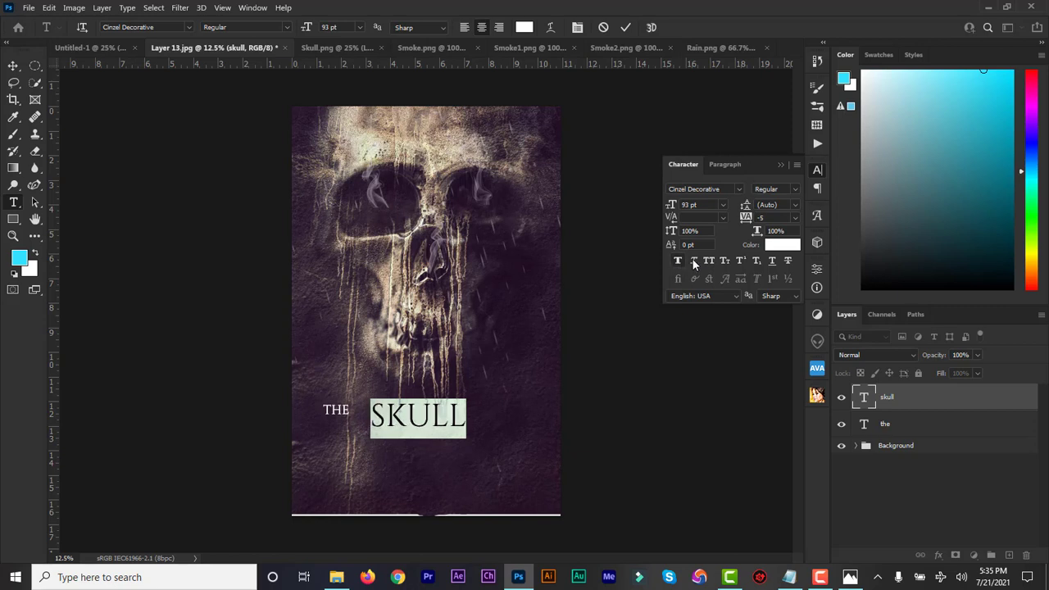
left_click(708, 260)
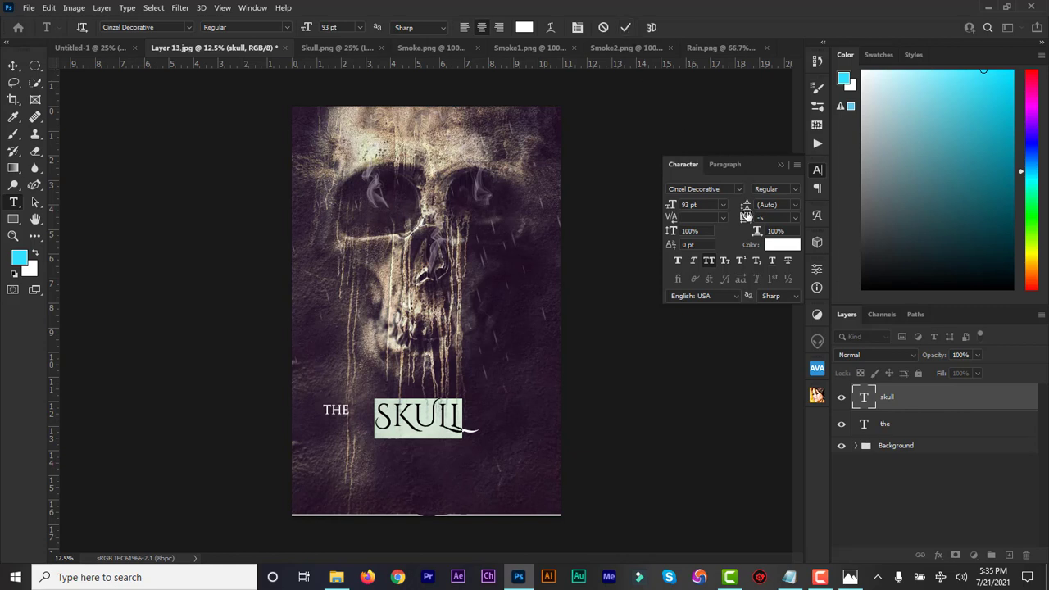
left_click_drag(746, 218, 746, 220)
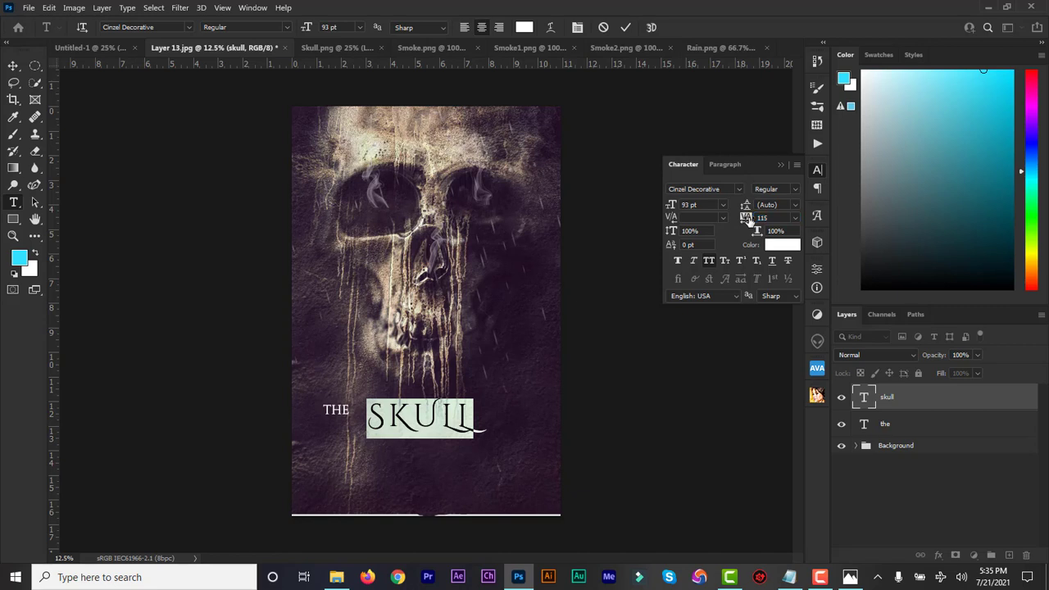
left_click(287, 27)
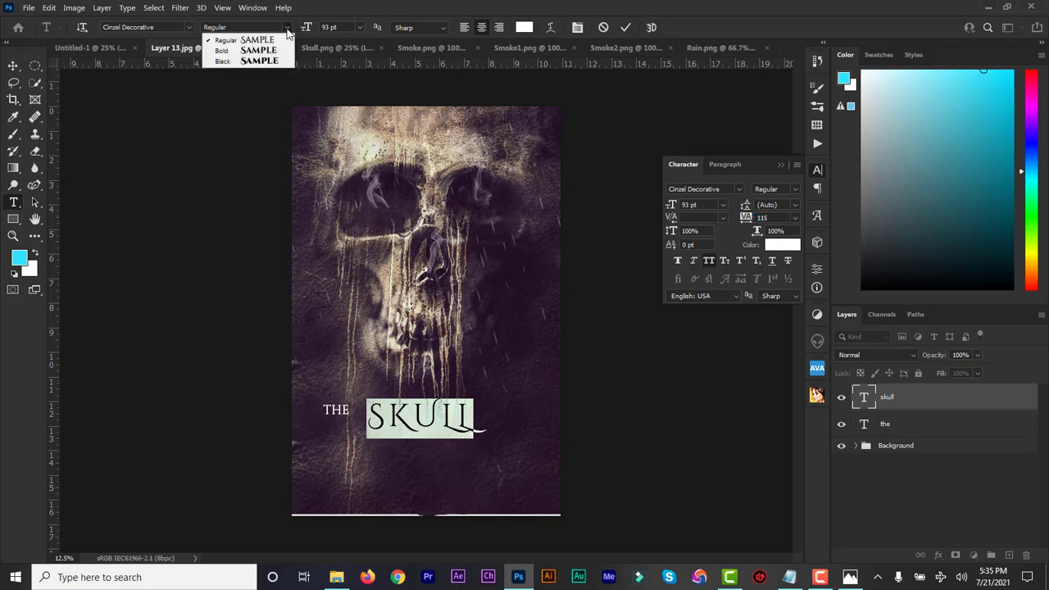
left_click(279, 52)
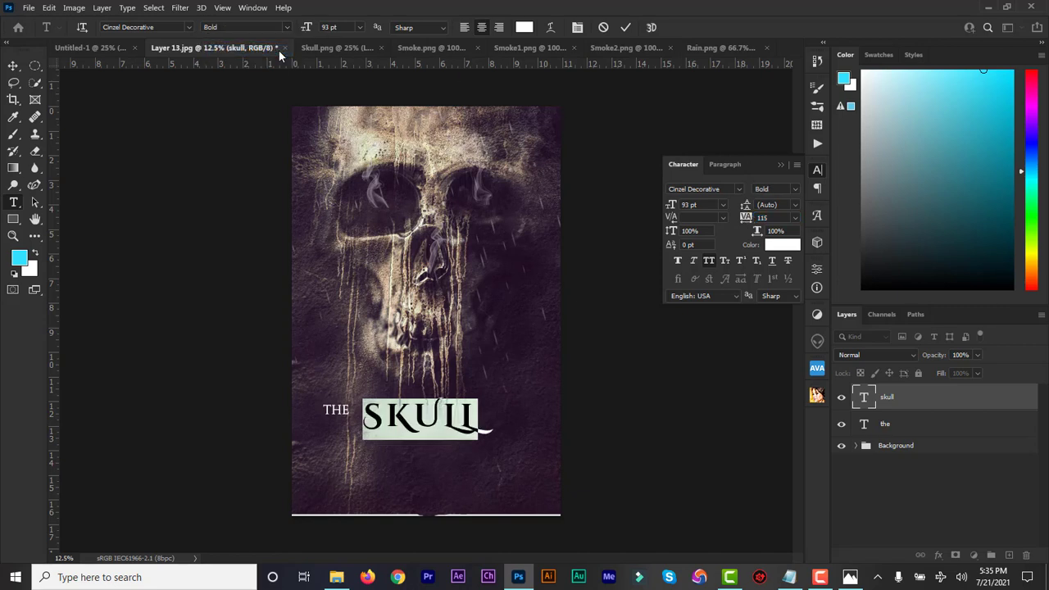
left_click(285, 28)
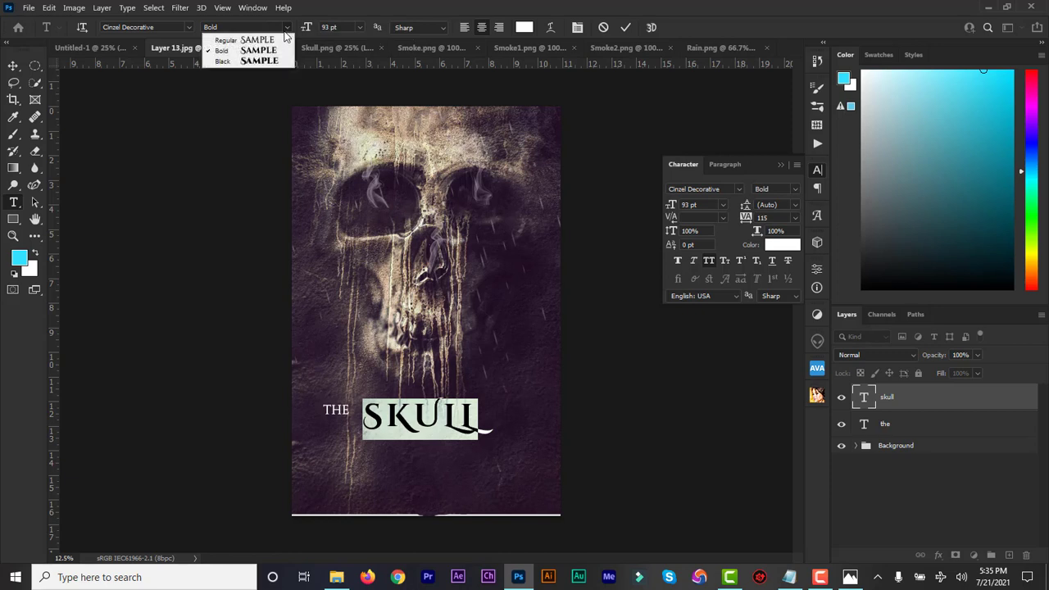
left_click(283, 40)
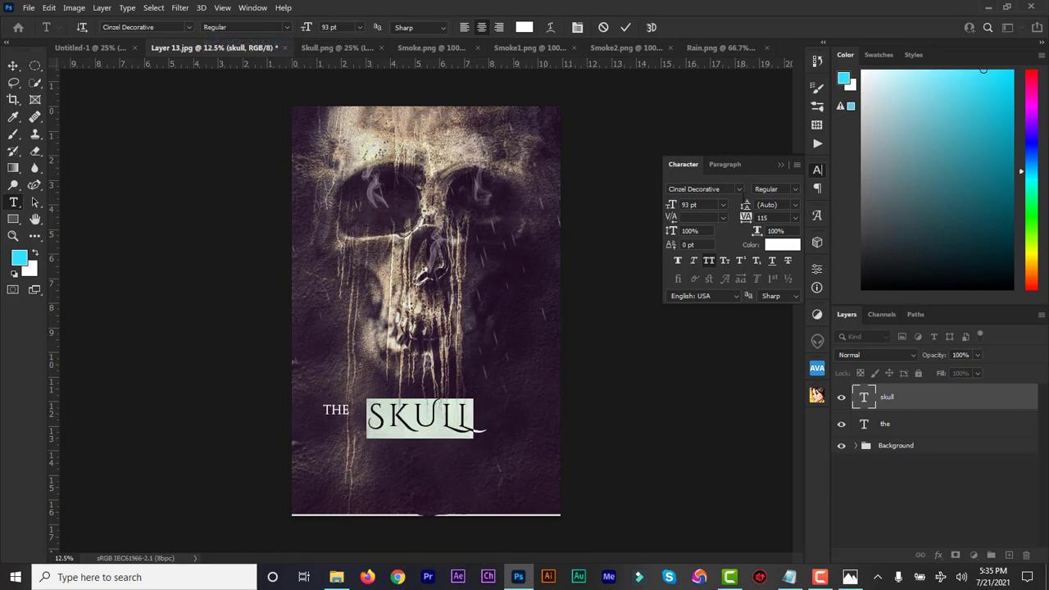
- Commit the formatted SKULL text
left_click(781, 166)
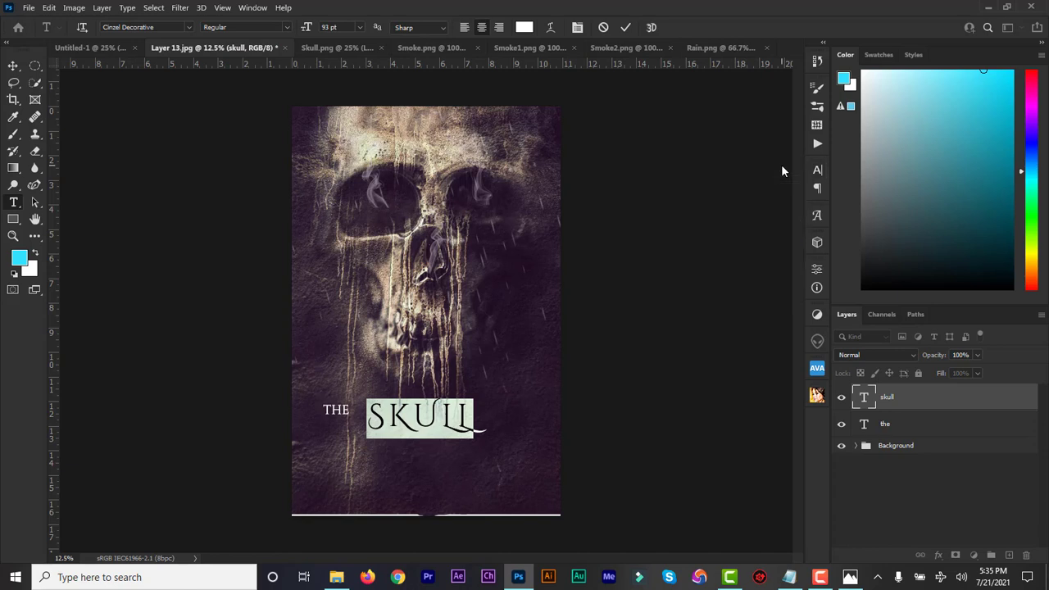
left_click(627, 29)
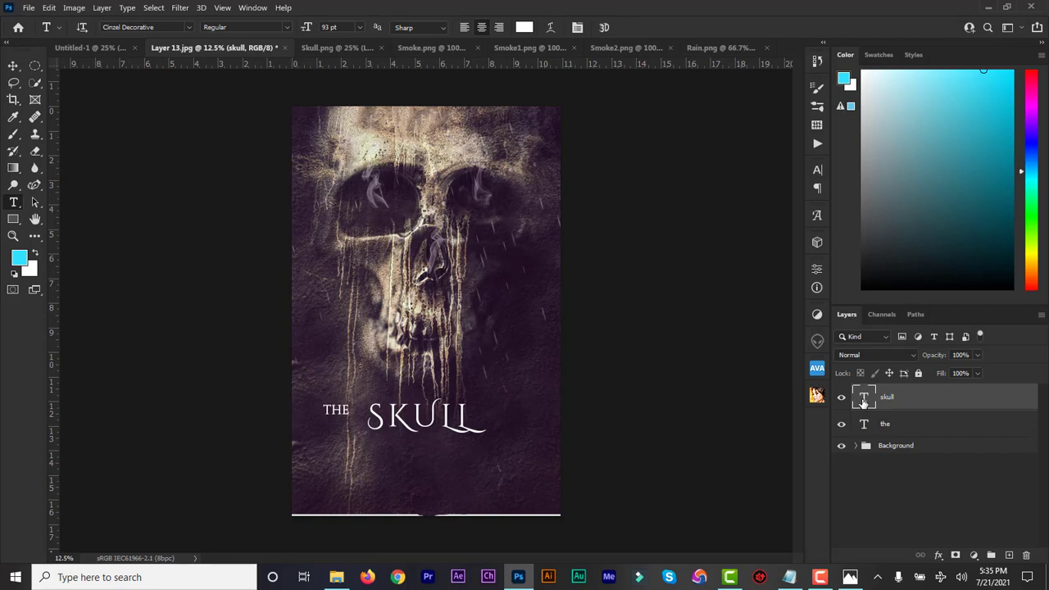
- Enlarge the word SKULL to 106 pt and move it slightly up and closer to THE
double_click(863, 402)
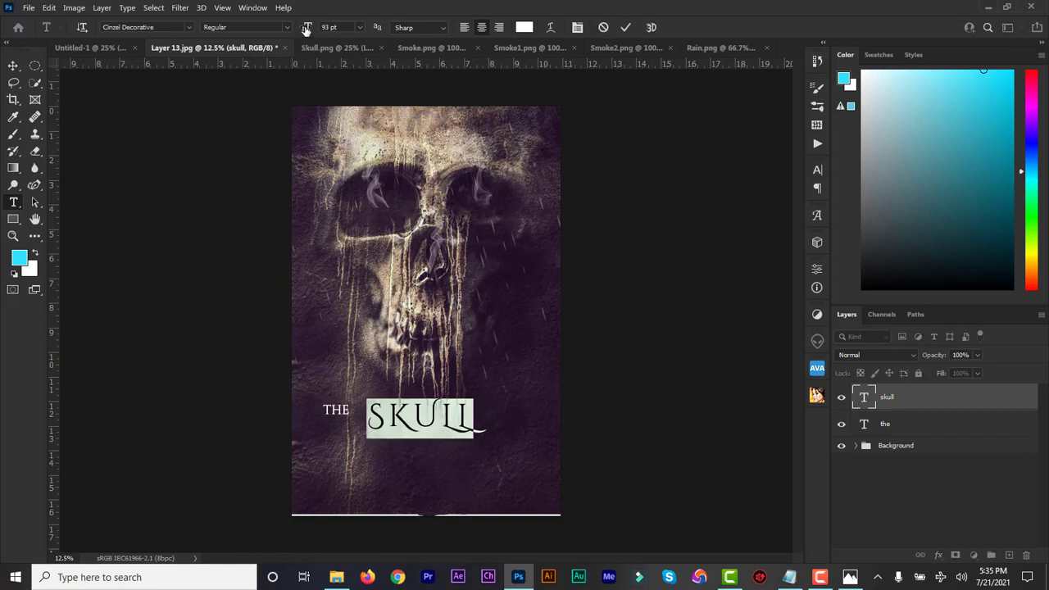
left_click_drag(307, 30, 314, 32)
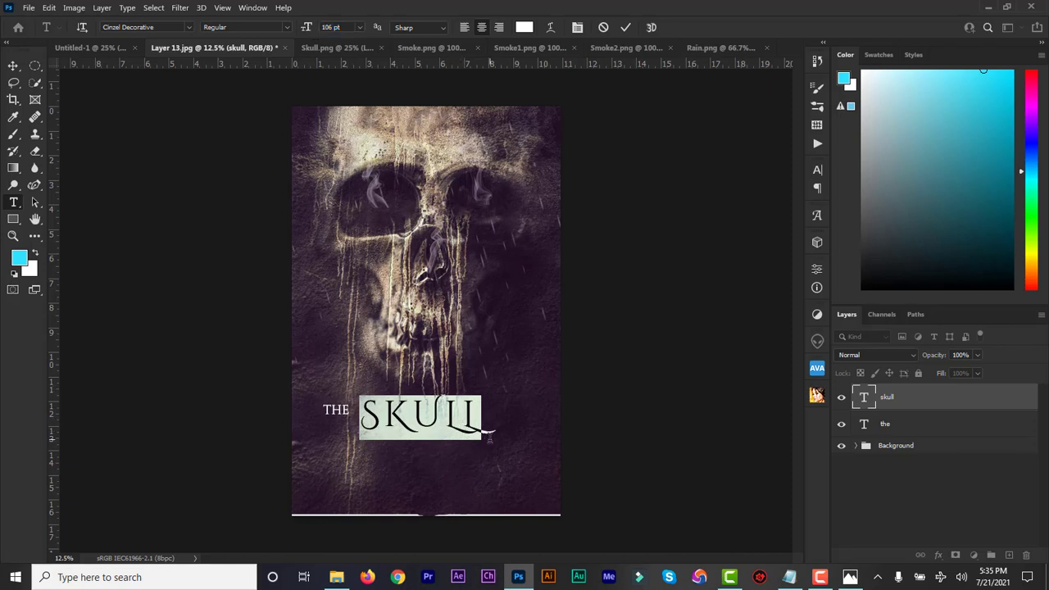
left_click_drag(538, 453, 531, 440)
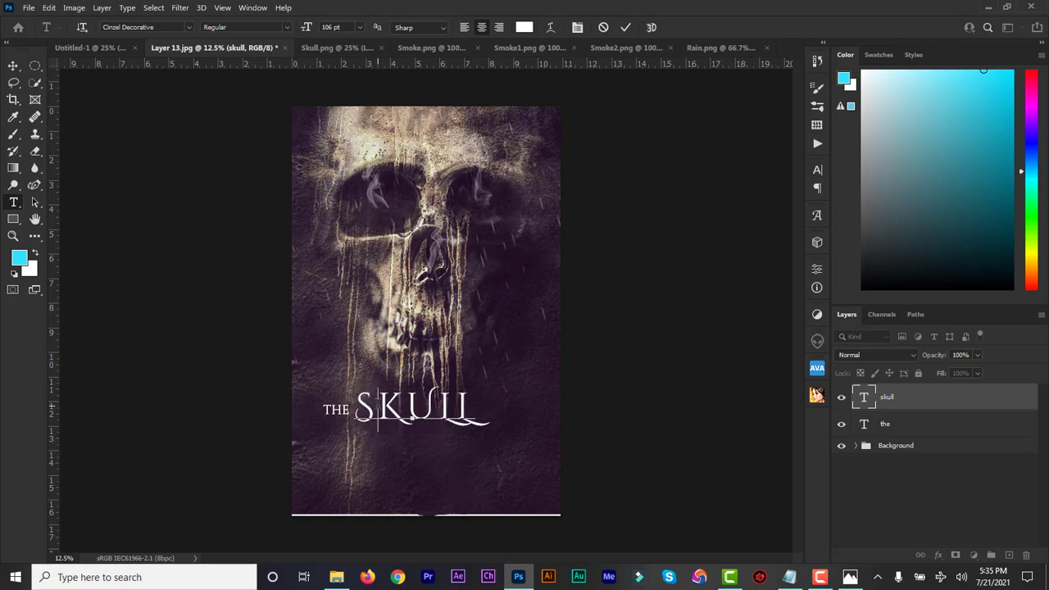
- Delete the initial S from the word SKULL and commit the text
left_click(378, 406)
left_click_drag(378, 406, 356, 407)
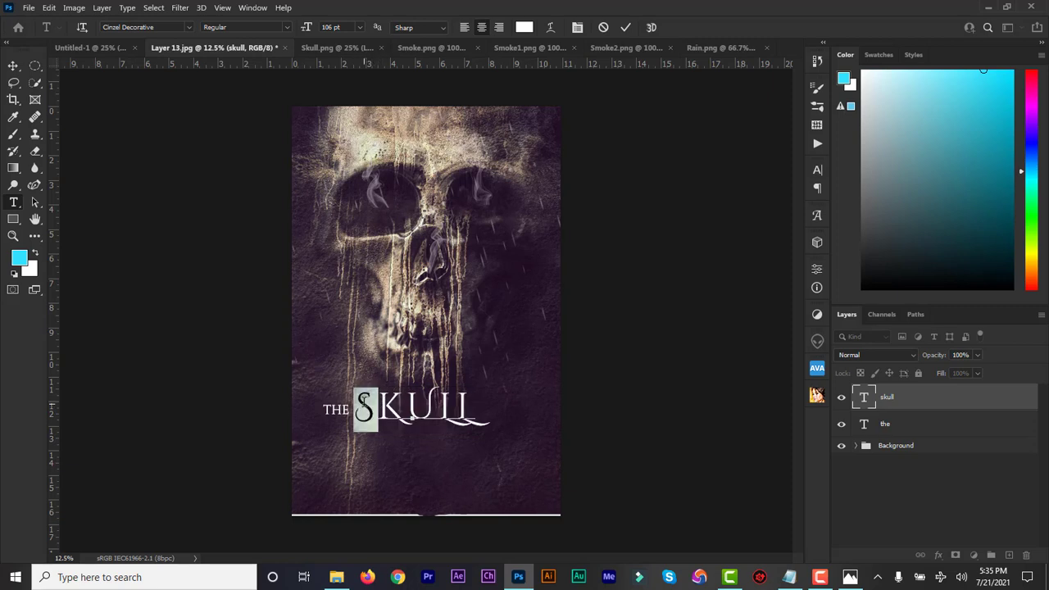
key("BackSpace")
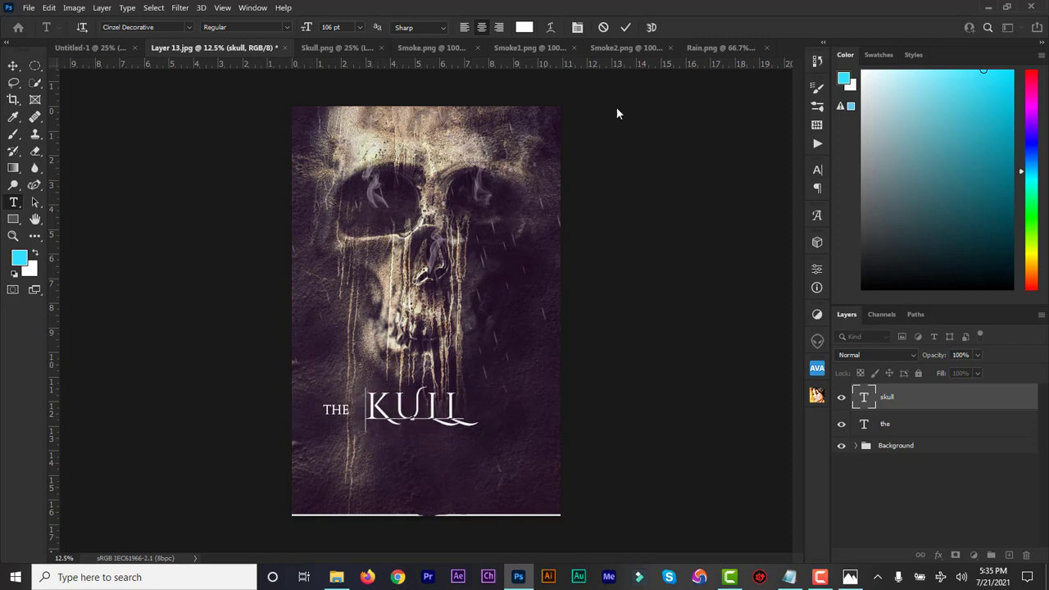
left_click(625, 27)
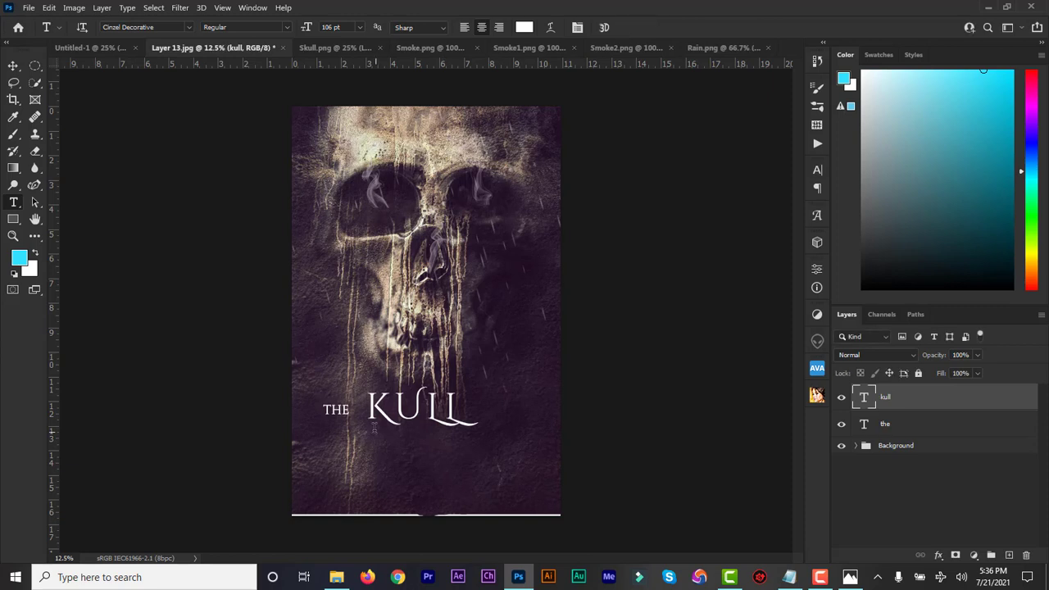
- Add a separate text layer reading "S" at 135 pt and place it directly before KULL
left_click(353, 366)
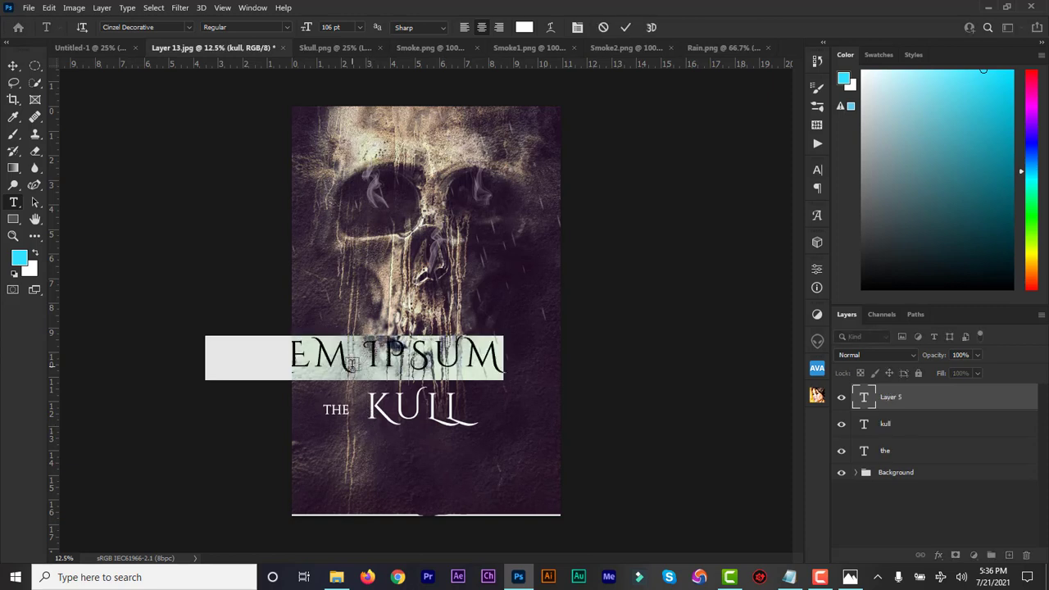
type("S")
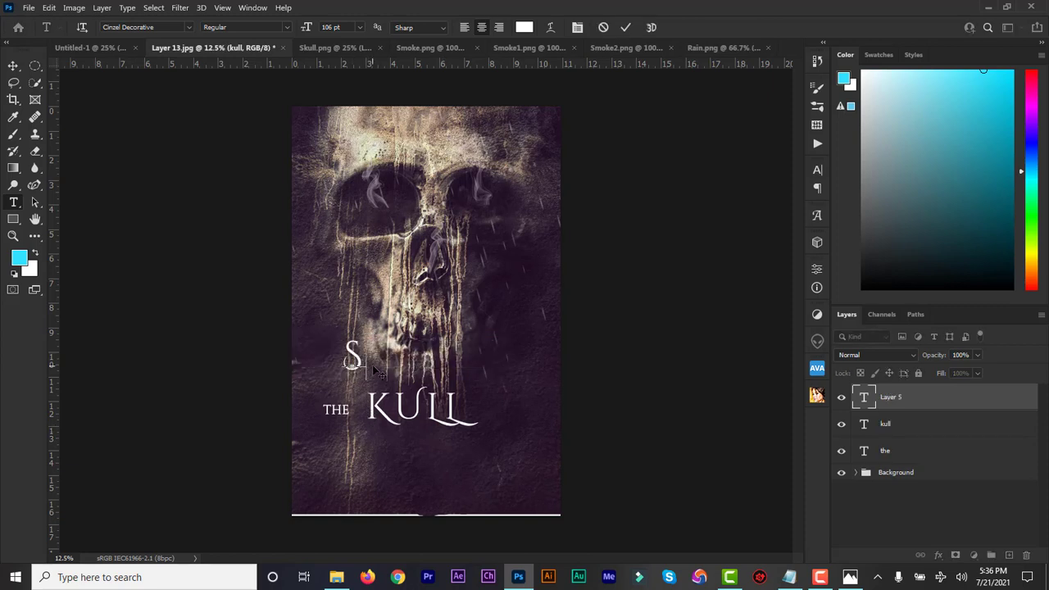
left_click_drag(363, 360, 313, 354)
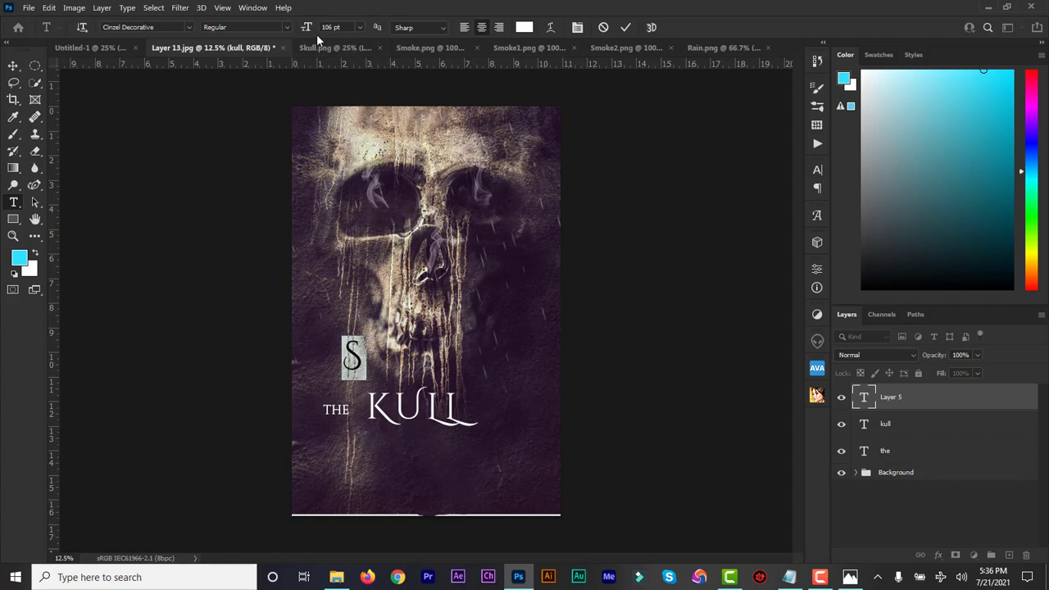
left_click_drag(307, 28, 314, 28)
left_click_drag(399, 322, 404, 378)
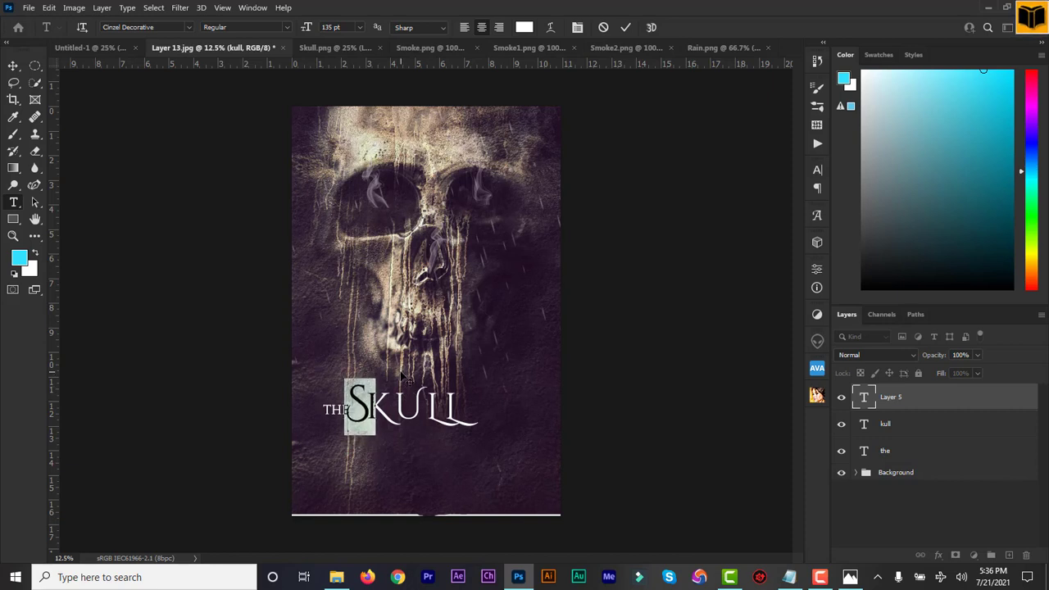
- Shift the S and kull layers together slightly right and down, and bring THE over to sit directly beside the S
left_click(891, 457, "ctrl")
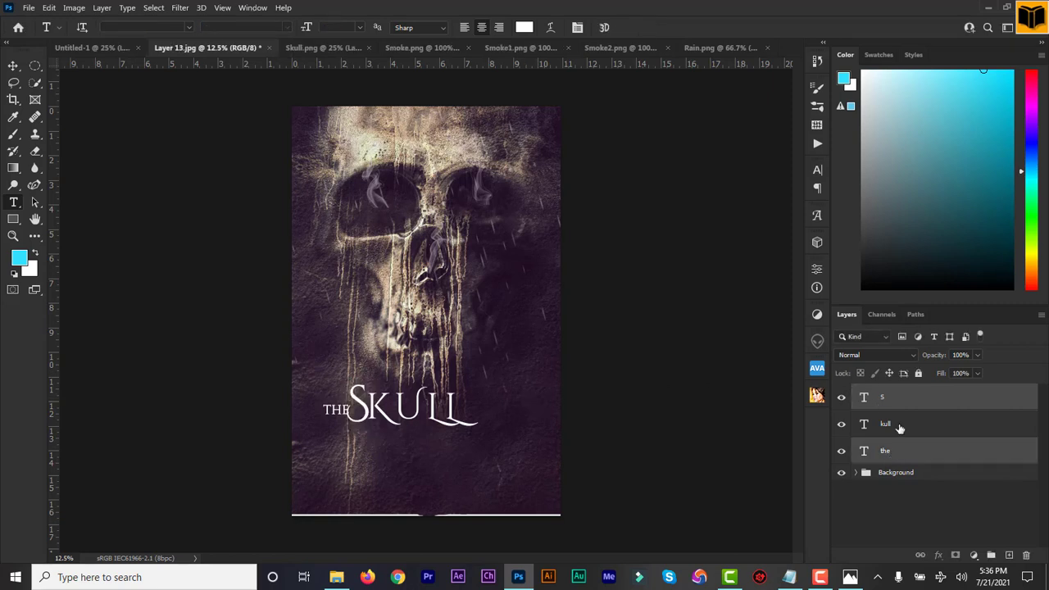
left_click(899, 426)
left_click(900, 401, "ctrl")
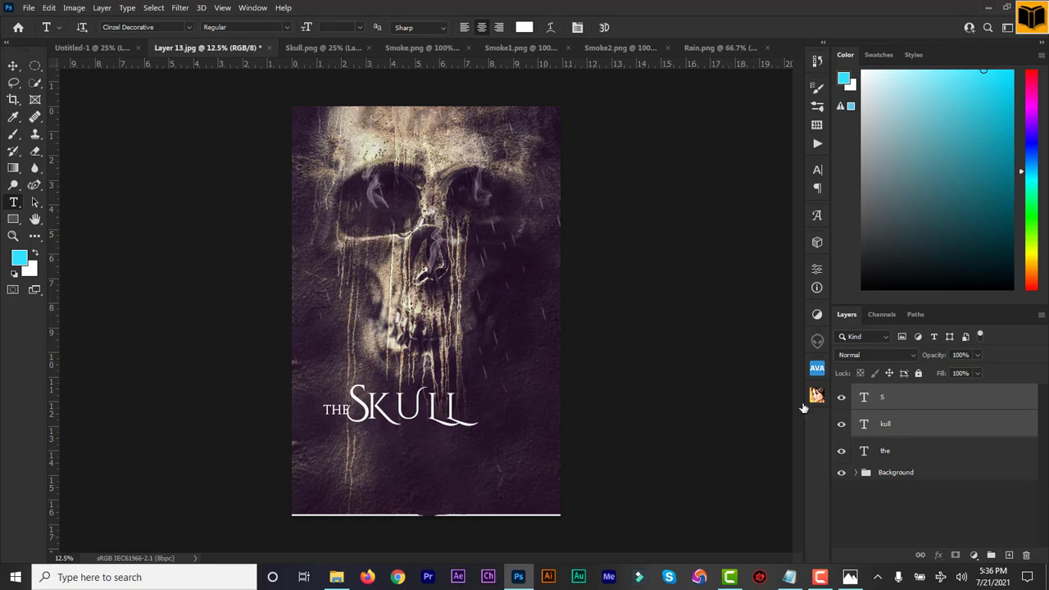
left_click(13, 66)
left_click_drag(445, 403, 469, 412)
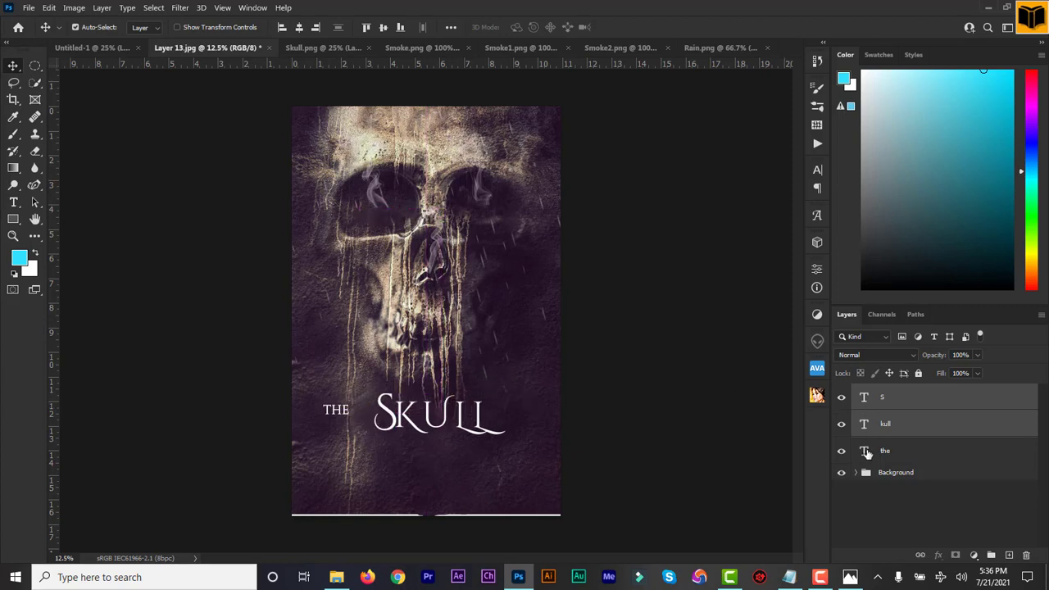
left_click(867, 453)
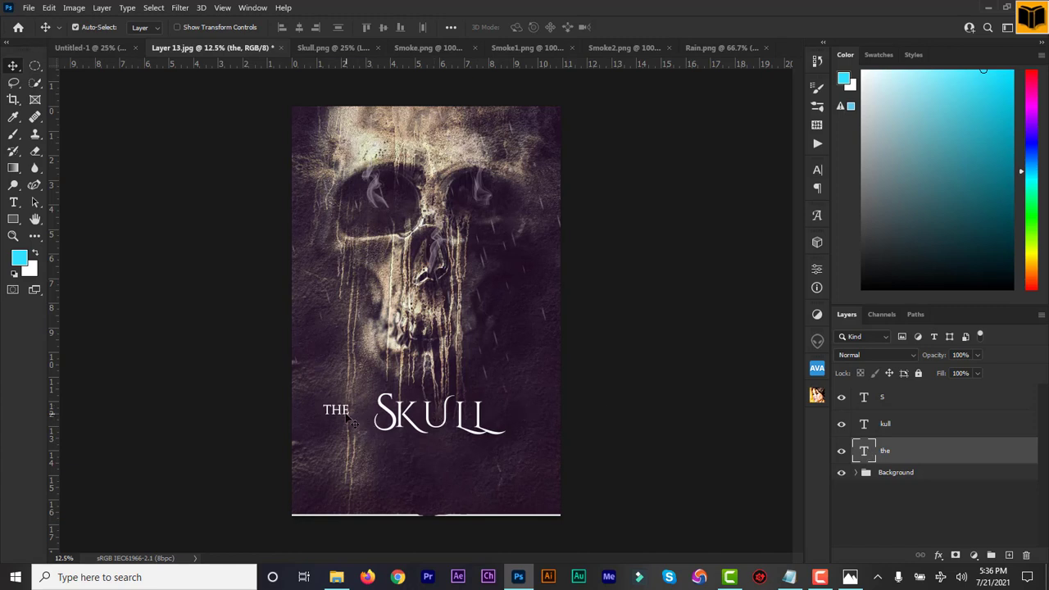
left_click_drag(343, 416, 364, 424)
- Add a new text layer reading "pirates" below THE SKULL
left_click(13, 204)
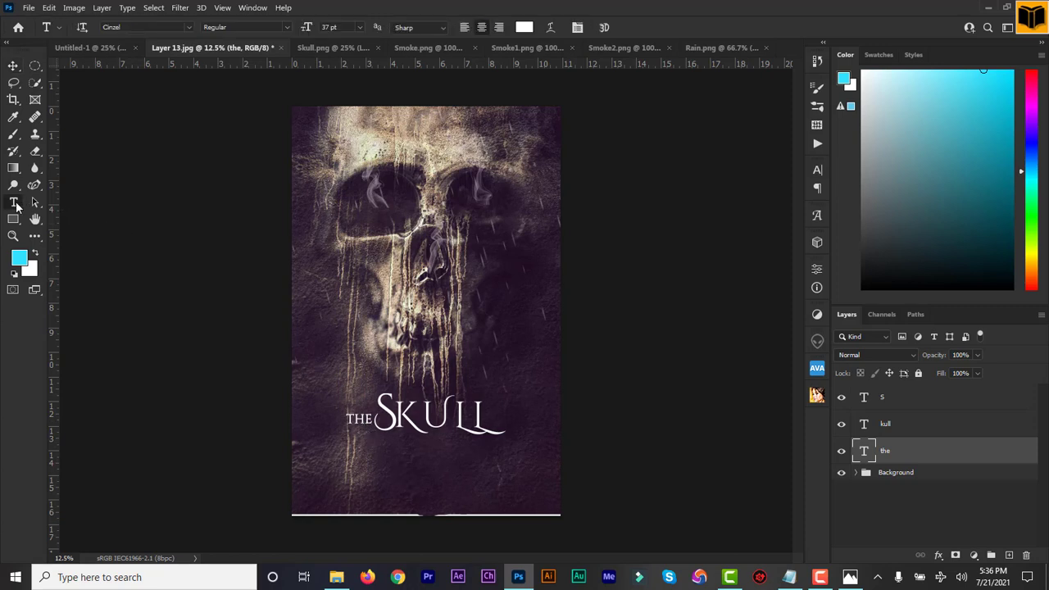
left_click(361, 464)
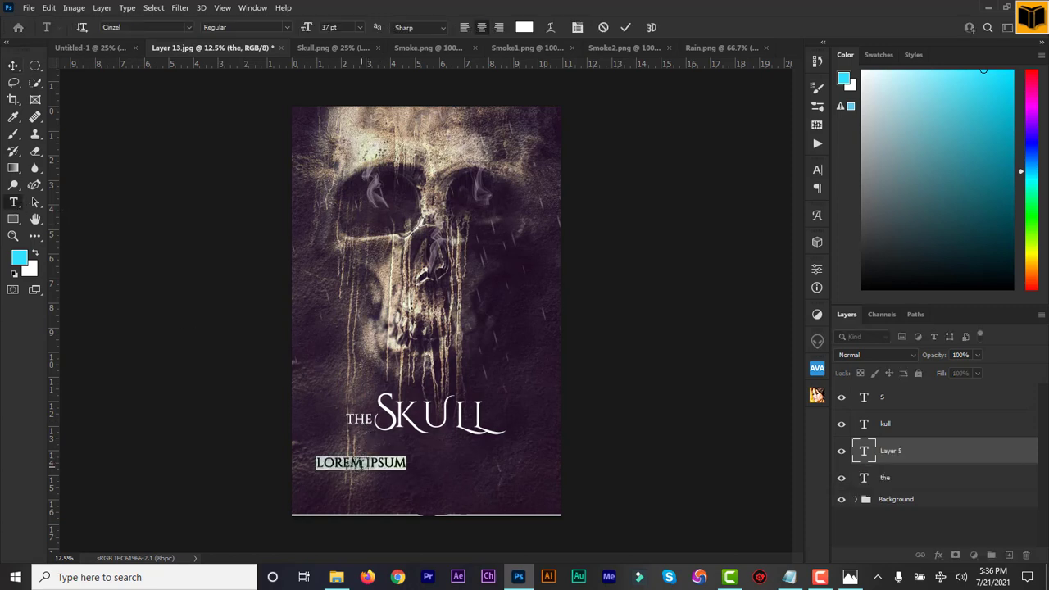
type("PIRATES")
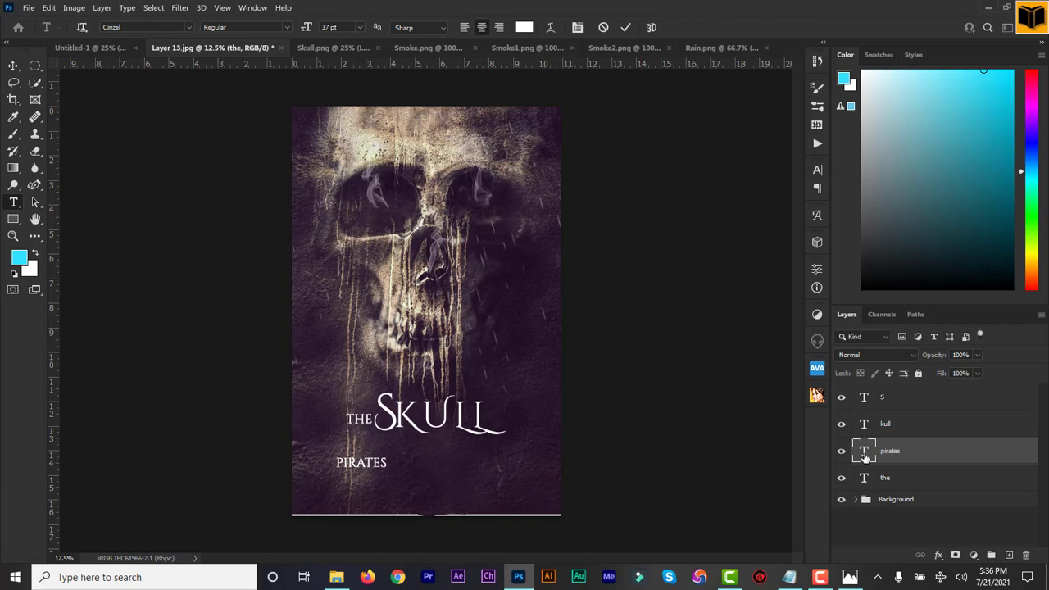
- Set the word PIRATES in Cinzel Decorative Regular at 121 pt and position it directly under THE SKULL
double_click(865, 452)
left_click(131, 27)
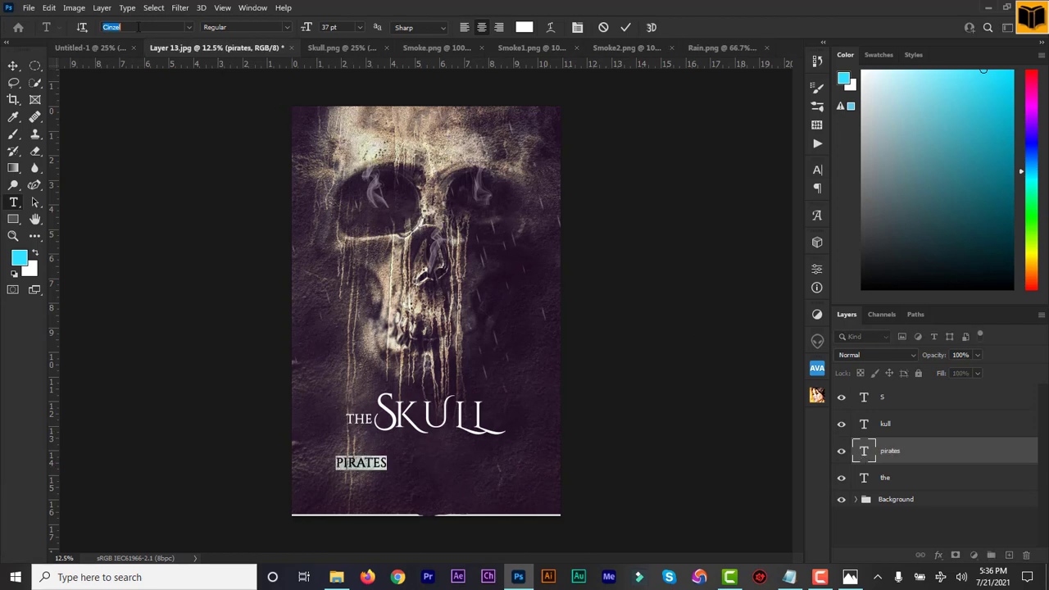
type("cinz")
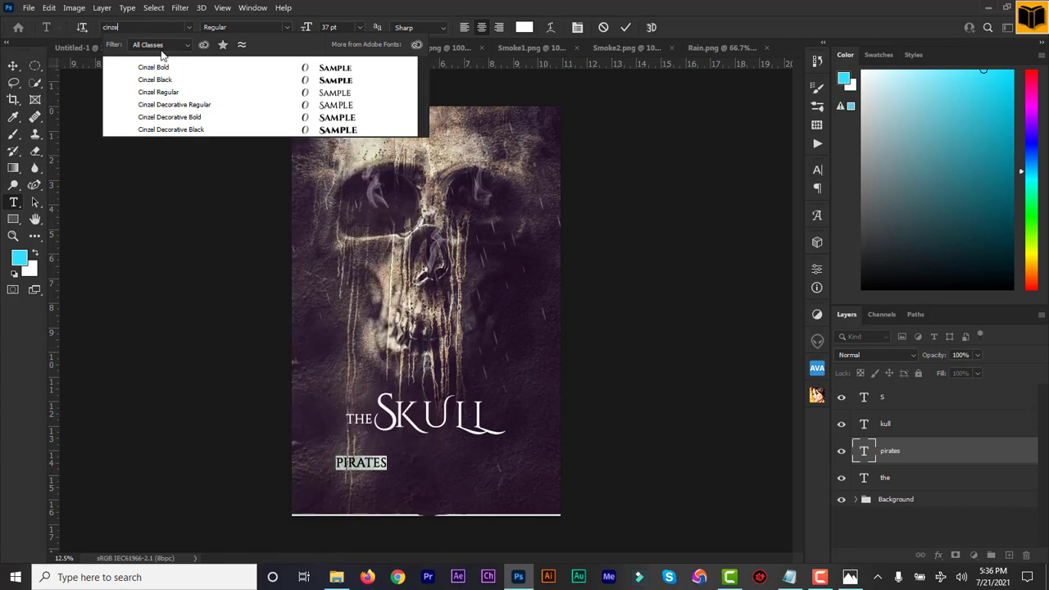
left_click(193, 105)
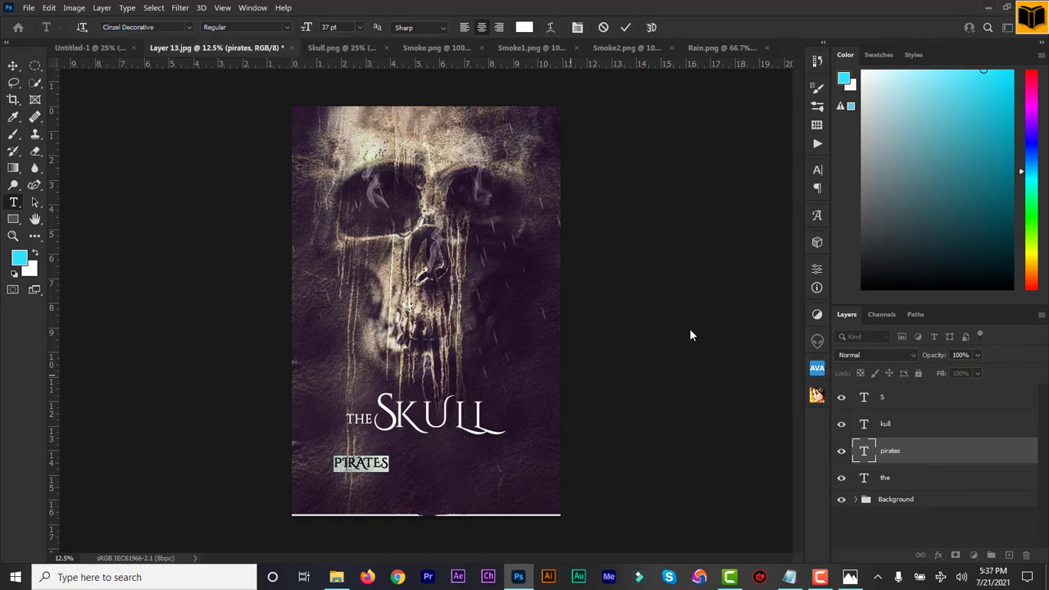
left_click_drag(306, 27, 360, 31)
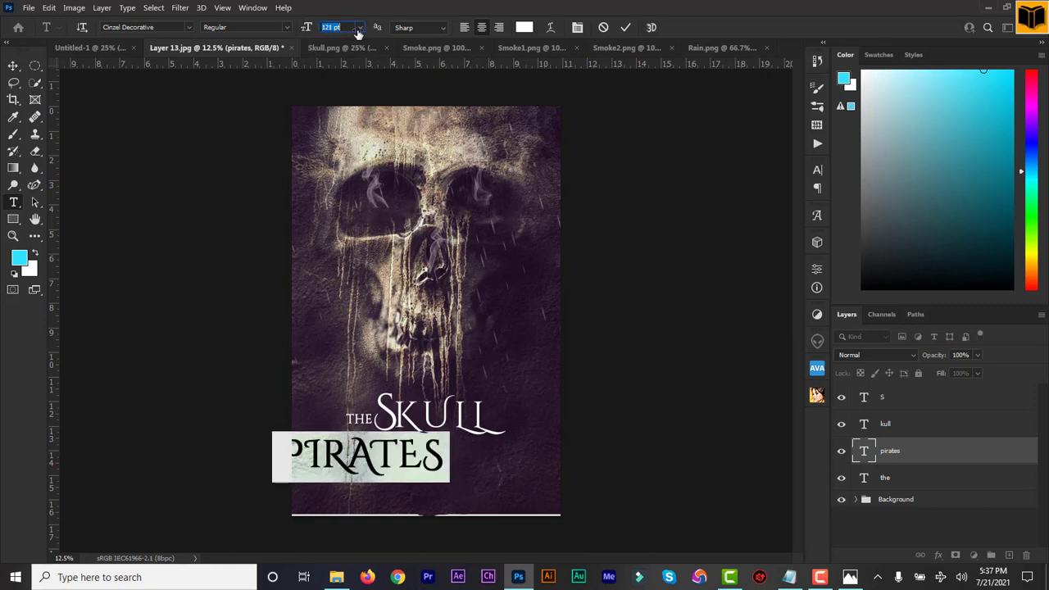
left_click_drag(486, 463, 550, 473)
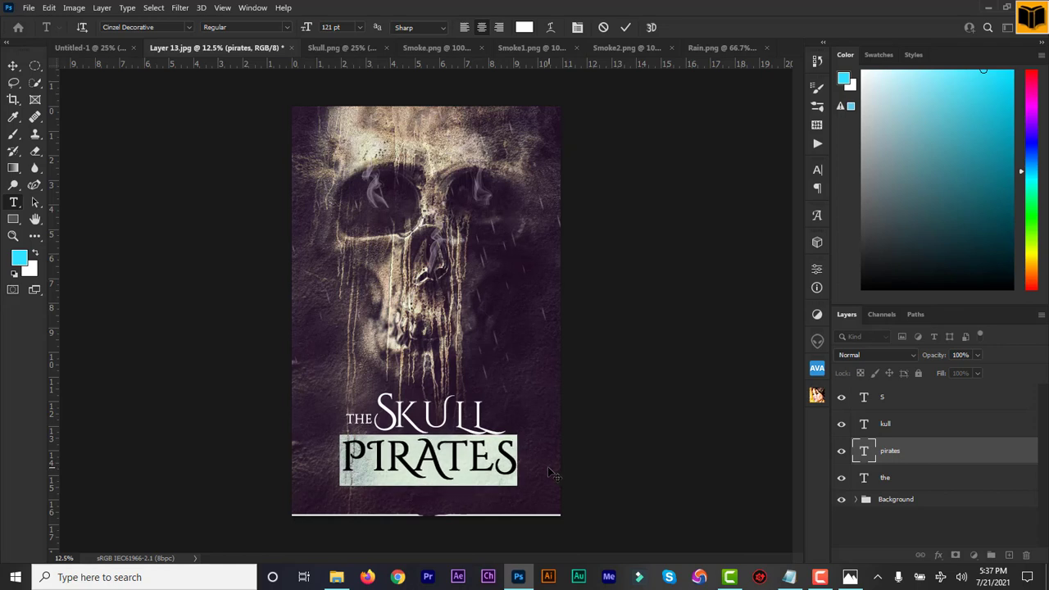
- Set the tracking of PIRATES to -5, nudge the word up closer to SKULL, and commit the text
left_click(818, 170)
left_click(677, 260)
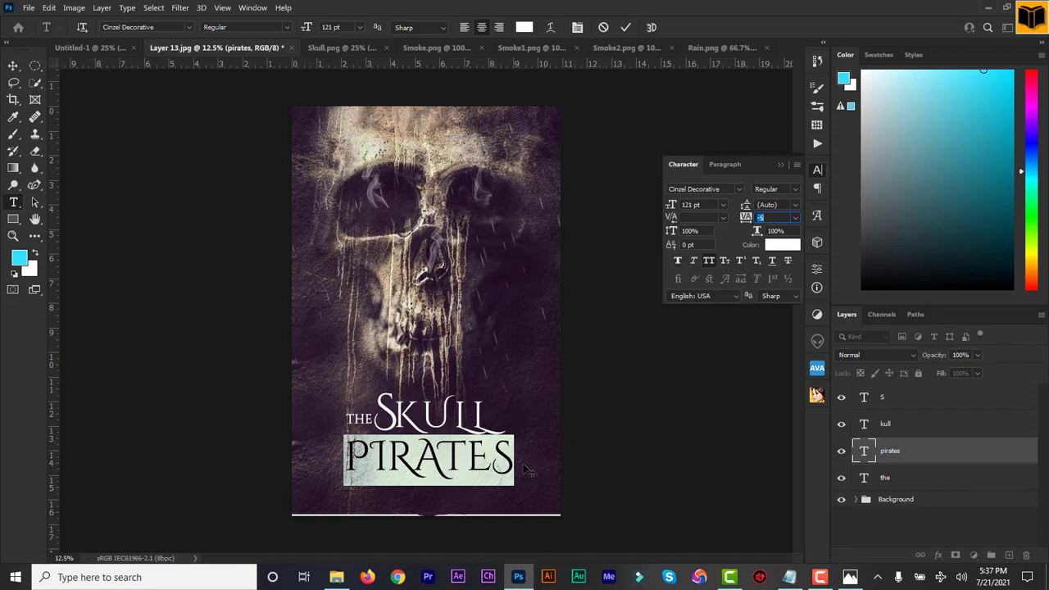
left_click_drag(523, 464, 525, 465)
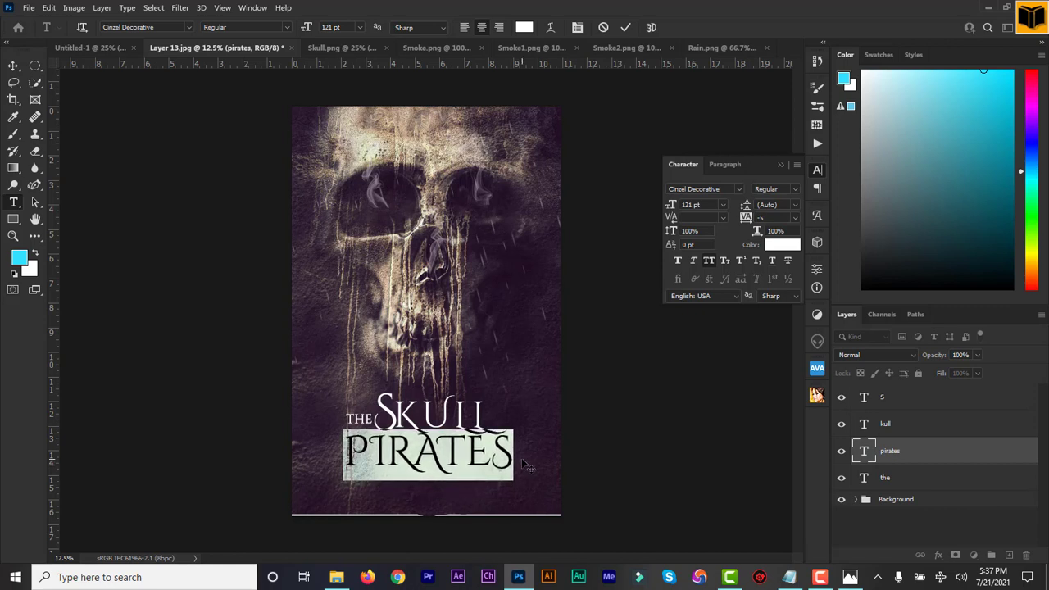
left_click(624, 27)
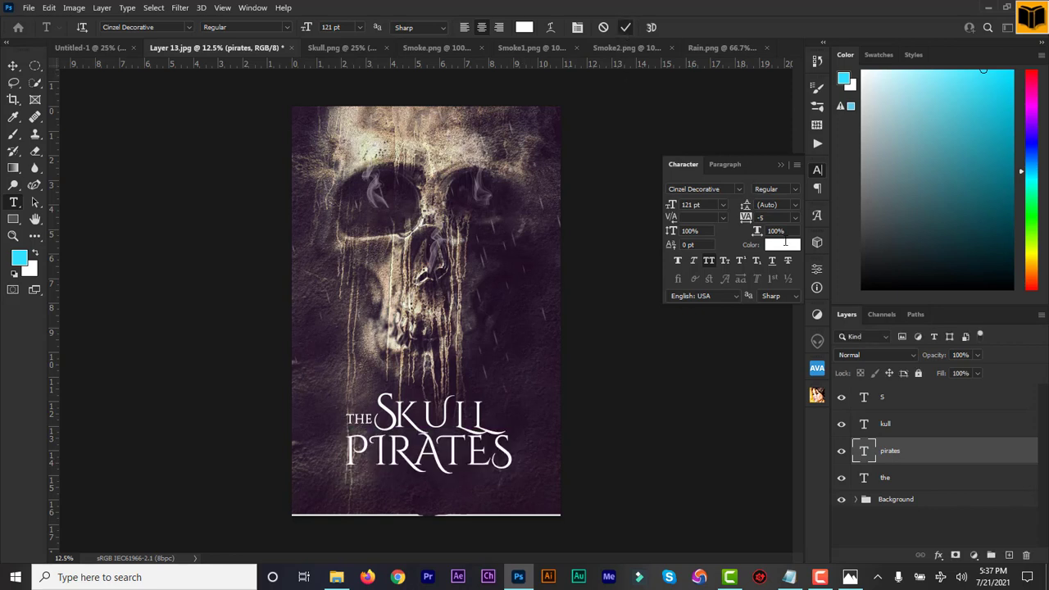
left_click(780, 166)
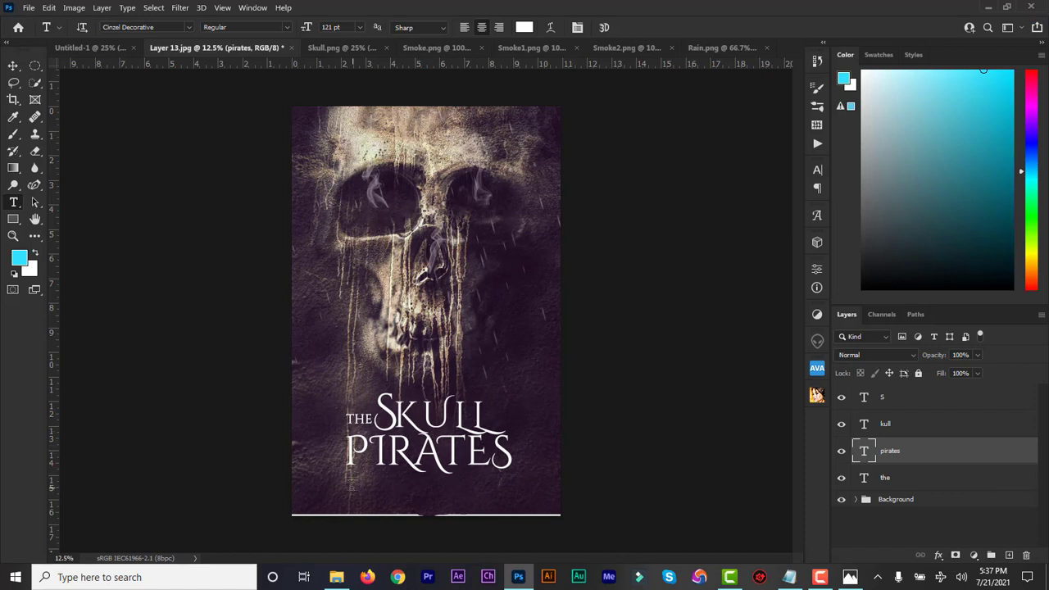
- Copy the subtitle "Journey to the end of the world" from the design info note in Notepad and paste it as a new text layer below PIRATES
left_click(790, 577)
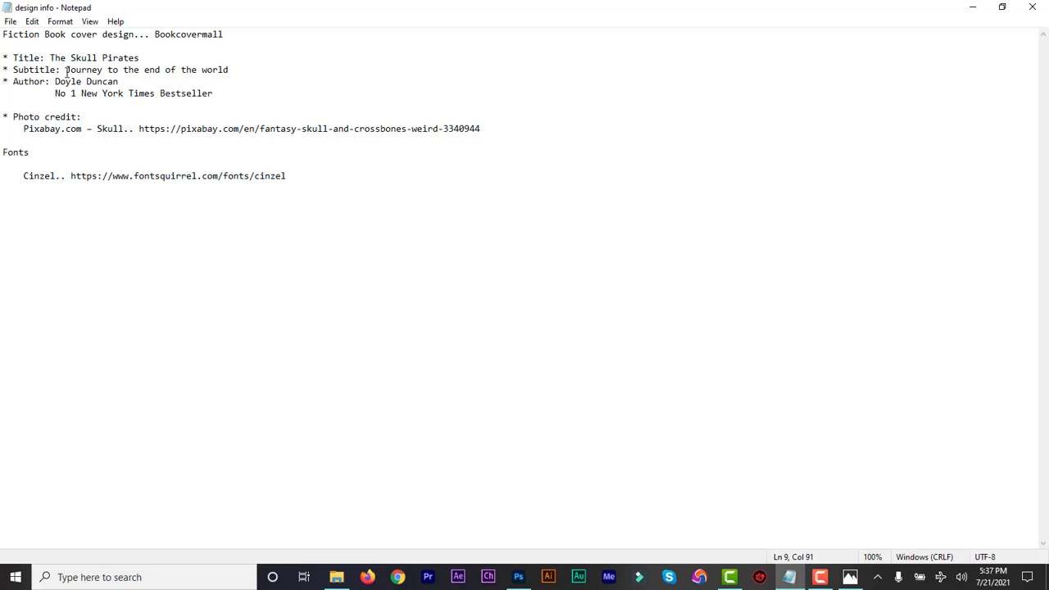
left_click_drag(66, 72, 238, 74)
key("ctrl+c")
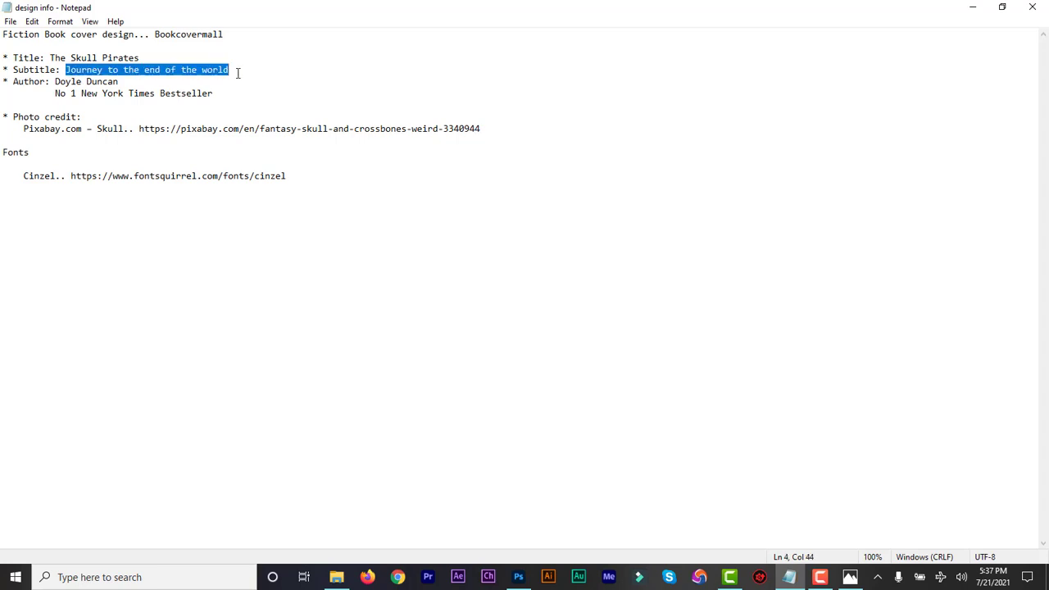
left_click(973, 7)
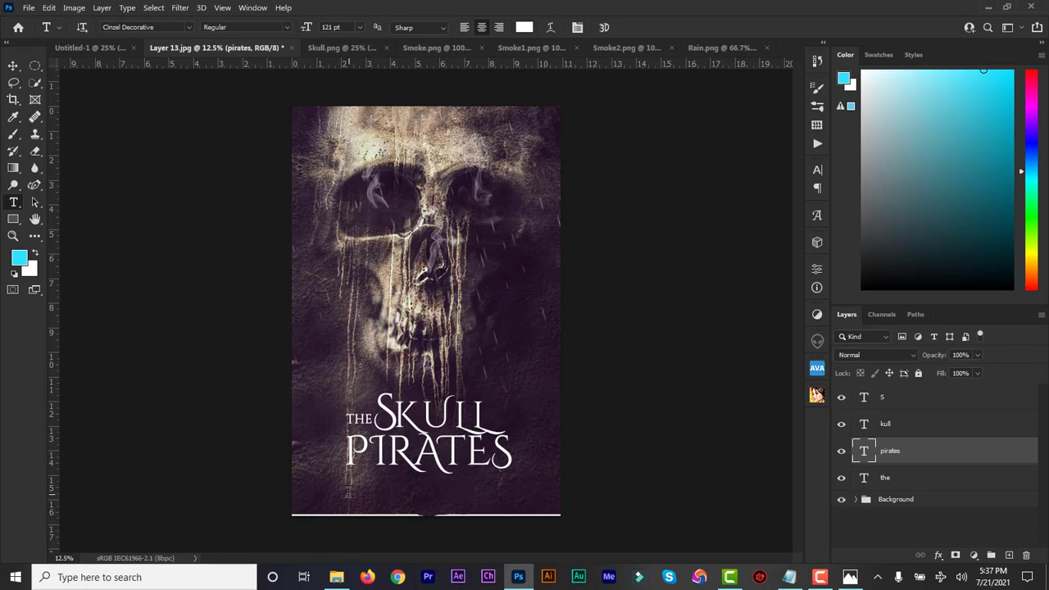
left_click(348, 492)
key("ctrl+v")
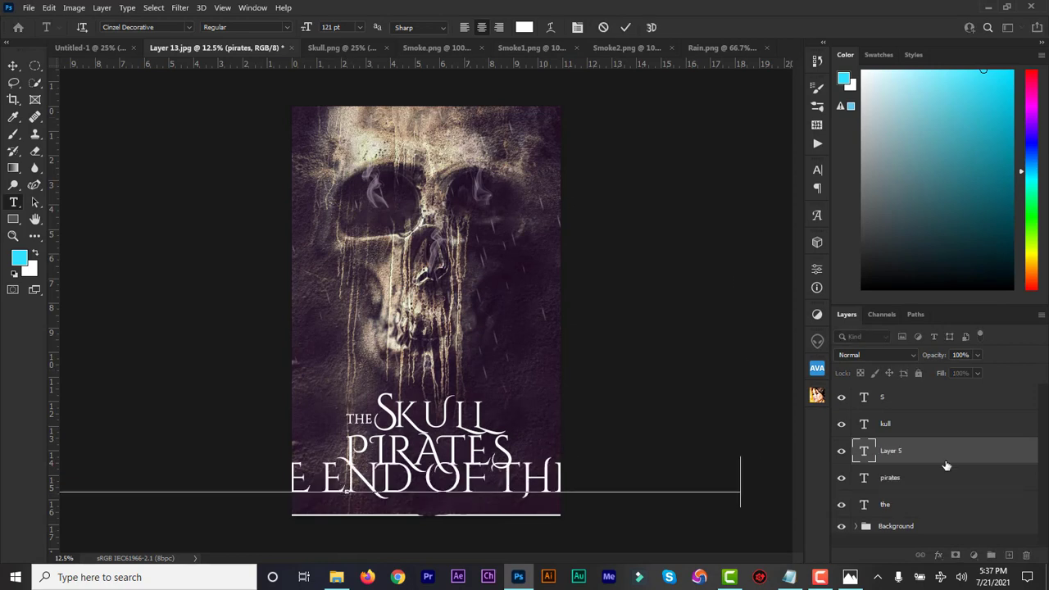
- Format the whole subtitle in Cinzel Regular at 21 pt and commit it
key("ctrl+a")
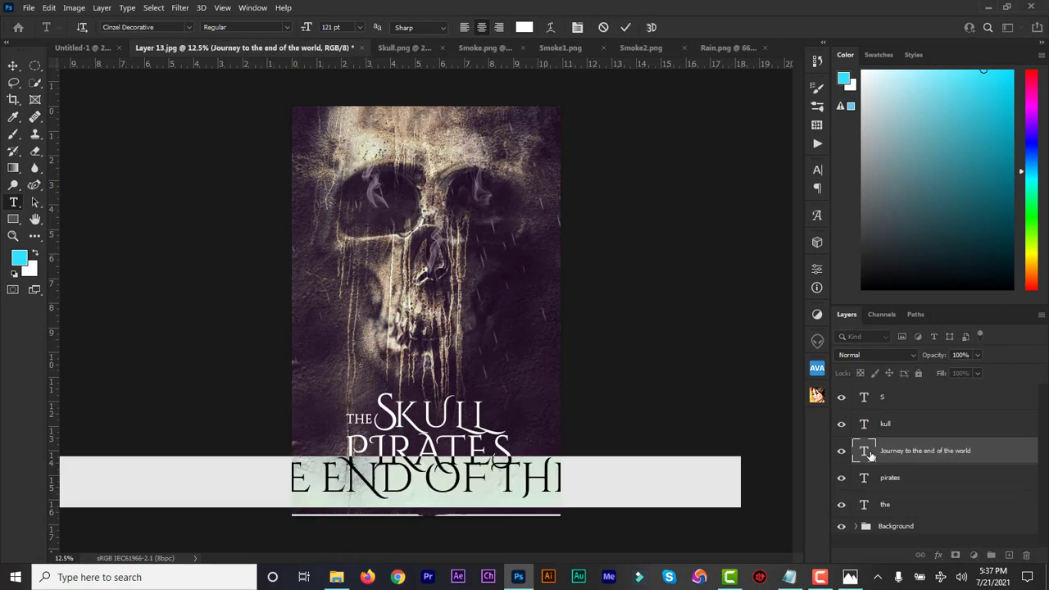
left_click(157, 25)
type("cin")
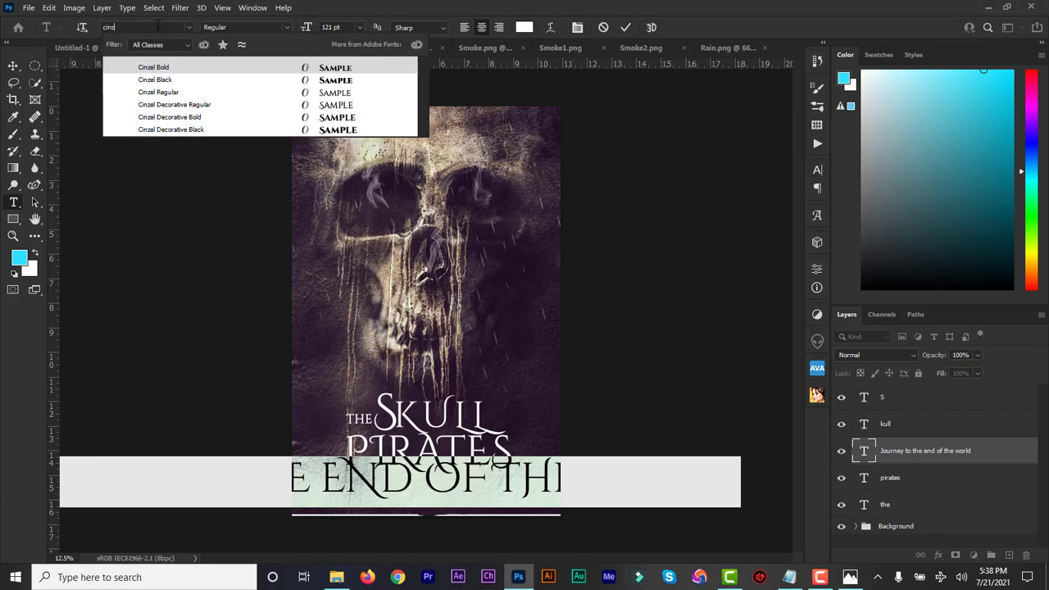
left_click(184, 97)
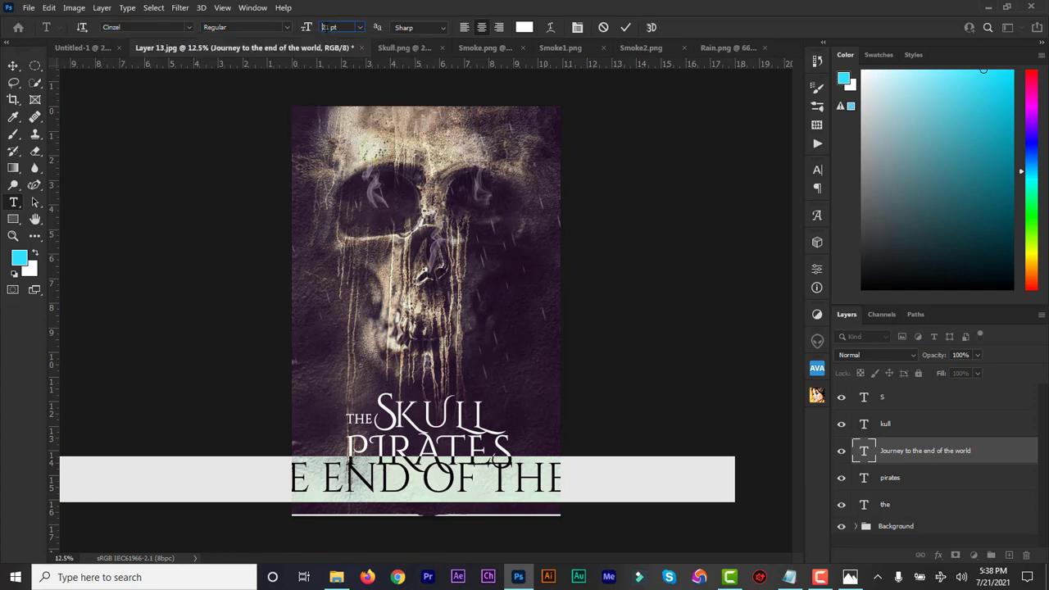
left_click(627, 28)
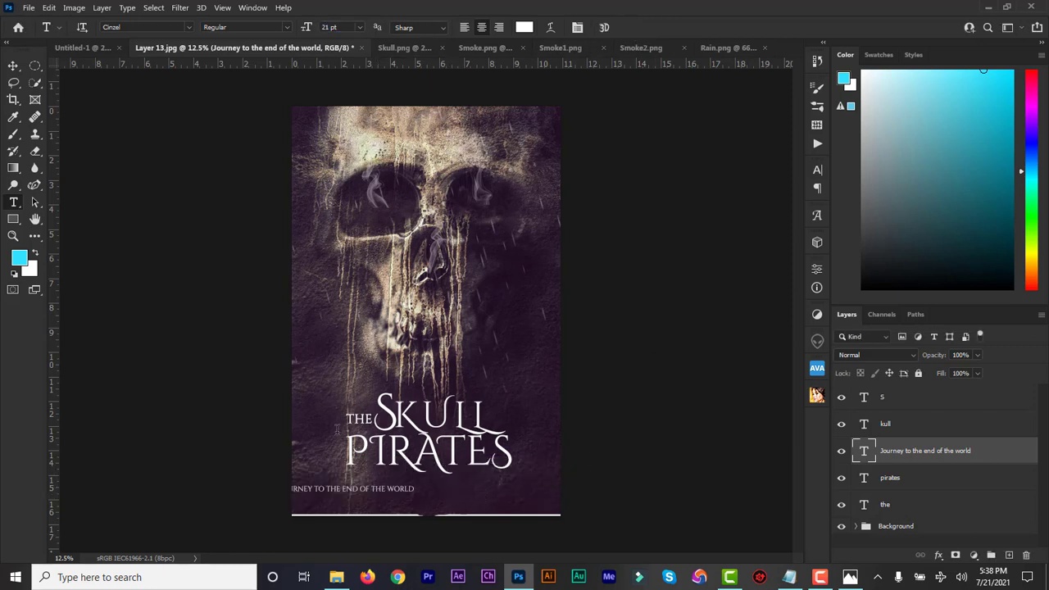
- Move the subtitle directly beneath PIRATES, lining its start up with the left edge of the title
left_click(13, 66)
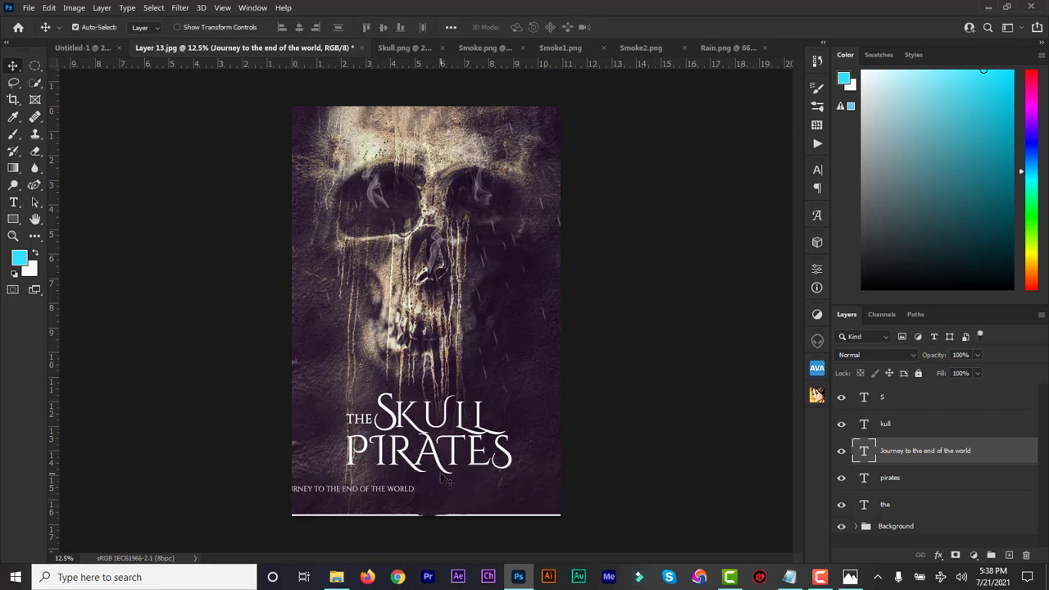
key("ctrl+t")
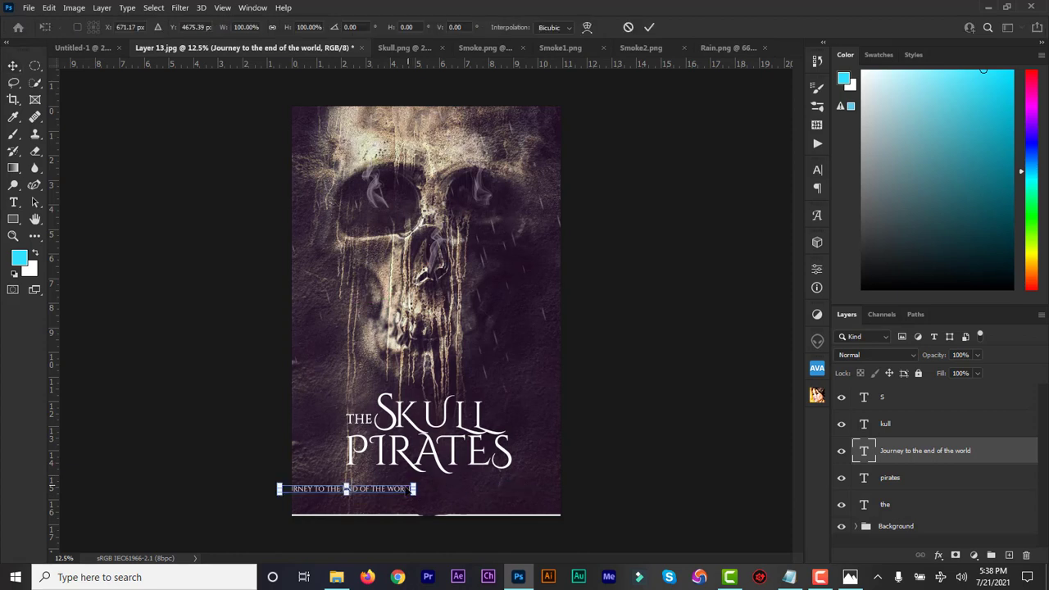
left_click_drag(414, 492, 469, 483)
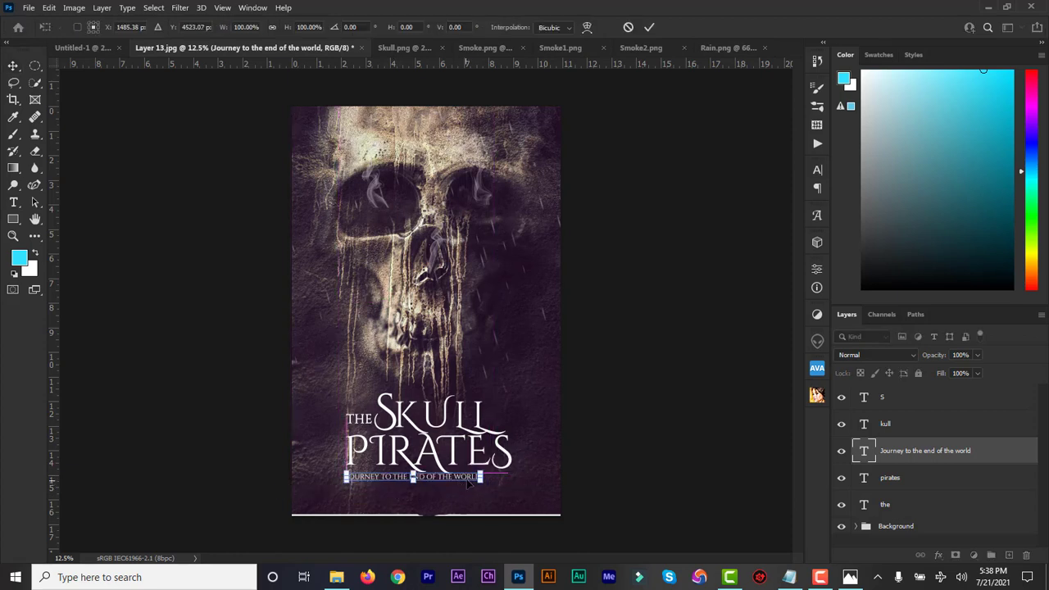
- Set the subtitle's tracking to 235, shift it right to centre it under PIRATES, and commit the text
double_click(865, 450)
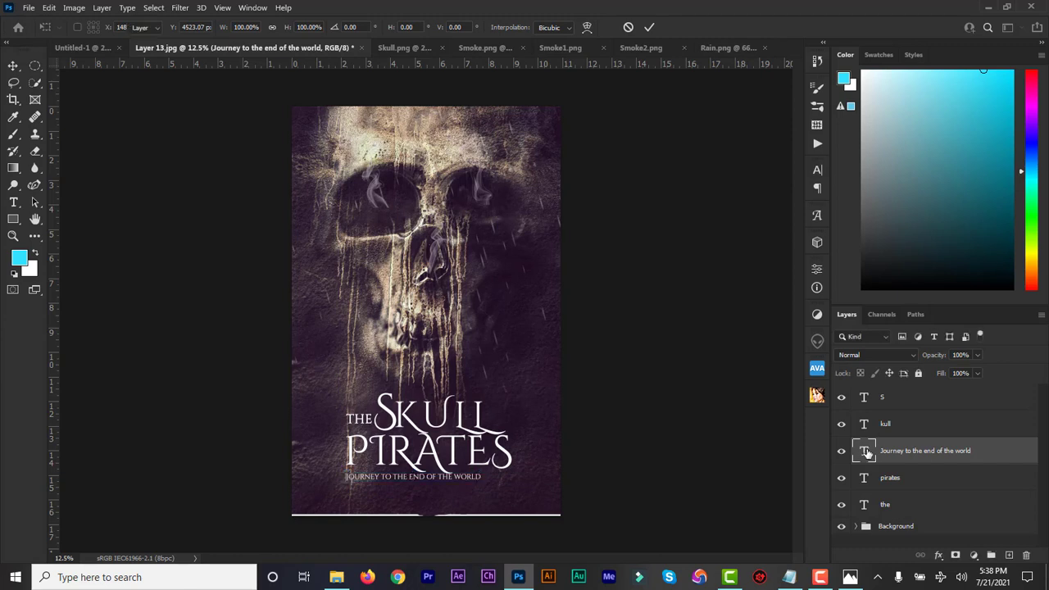
left_click(817, 171)
left_click_drag(746, 221, 756, 220)
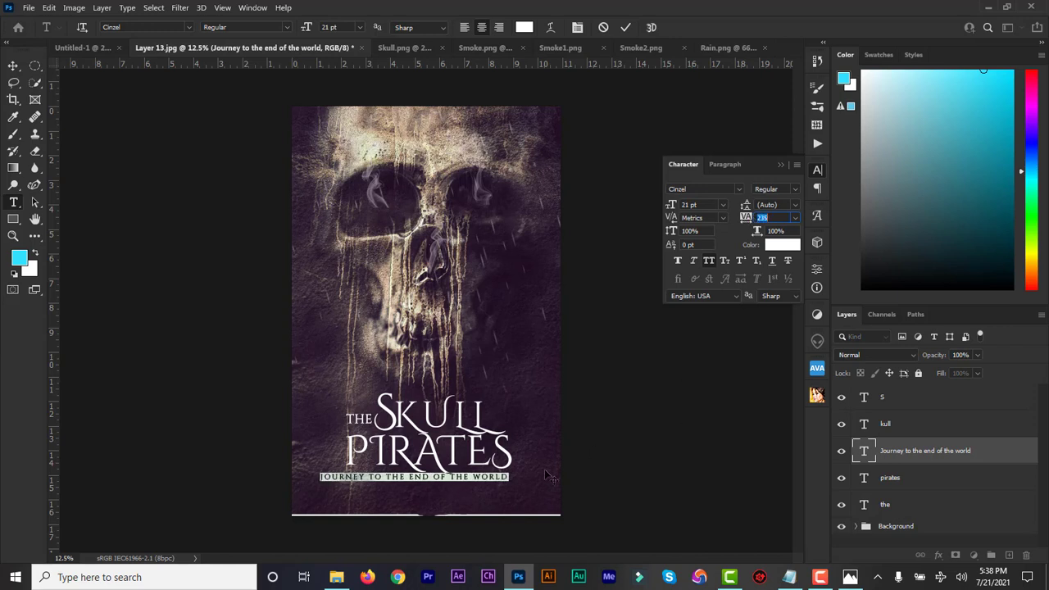
left_click_drag(529, 474, 543, 473)
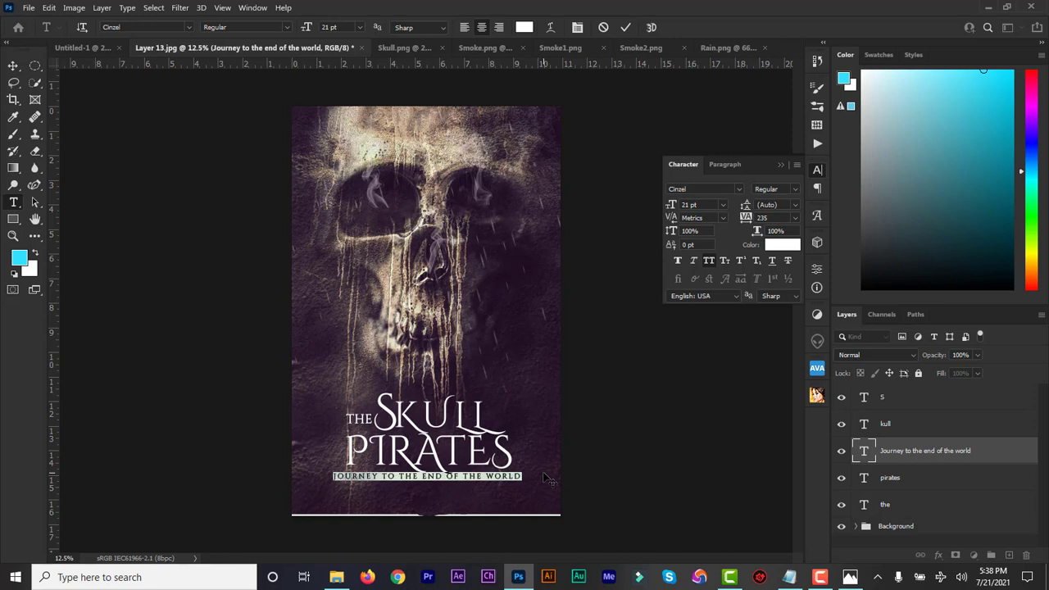
left_click(626, 28)
- Nudge the subtitle down slightly to leave a gap below PIRATES
key("v")
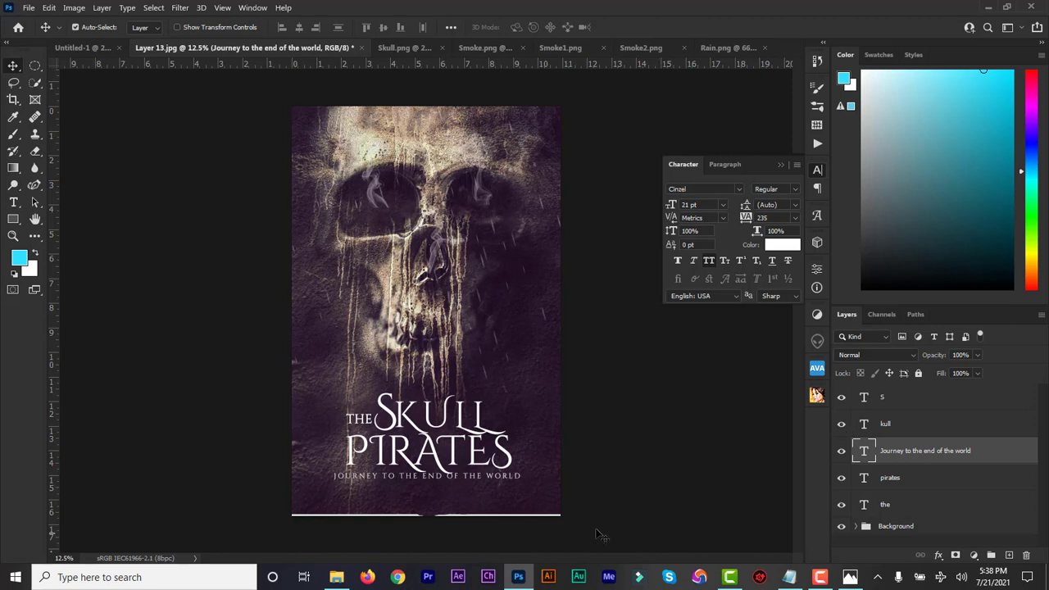
key("shift+Down")
key("shift+Down")
key("shift+Down")
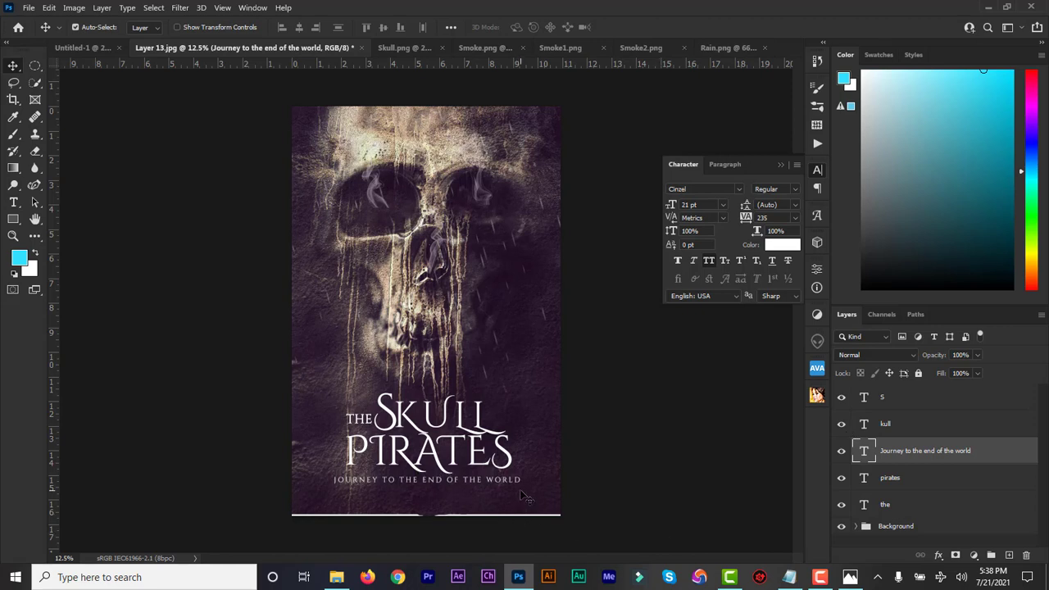
- Widen the tracking of PIRATES to 55 so the word spans about the subtitle's width
double_click(865, 481)
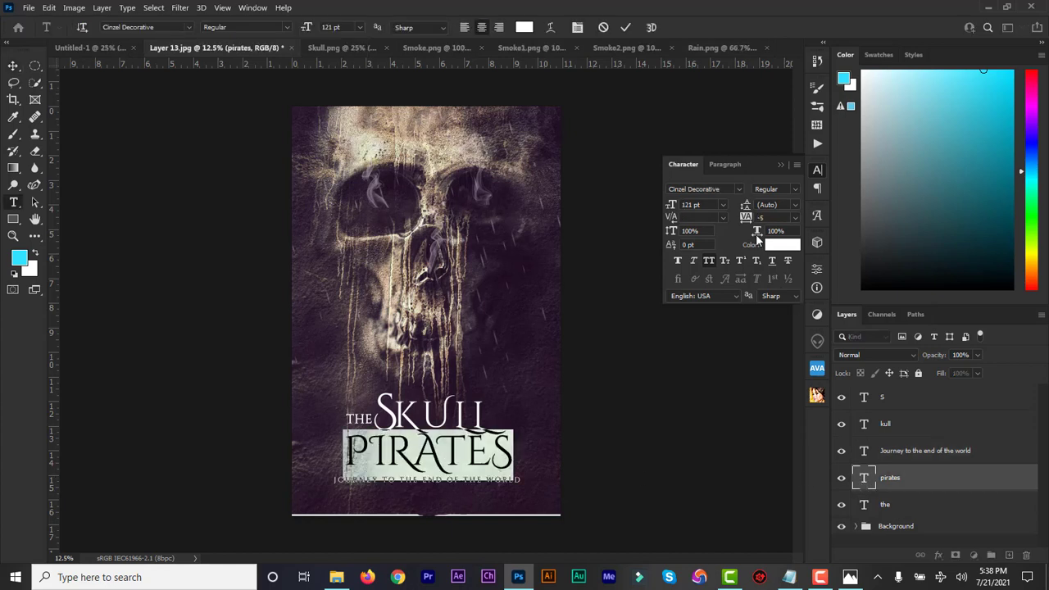
left_click_drag(747, 223, 748, 223)
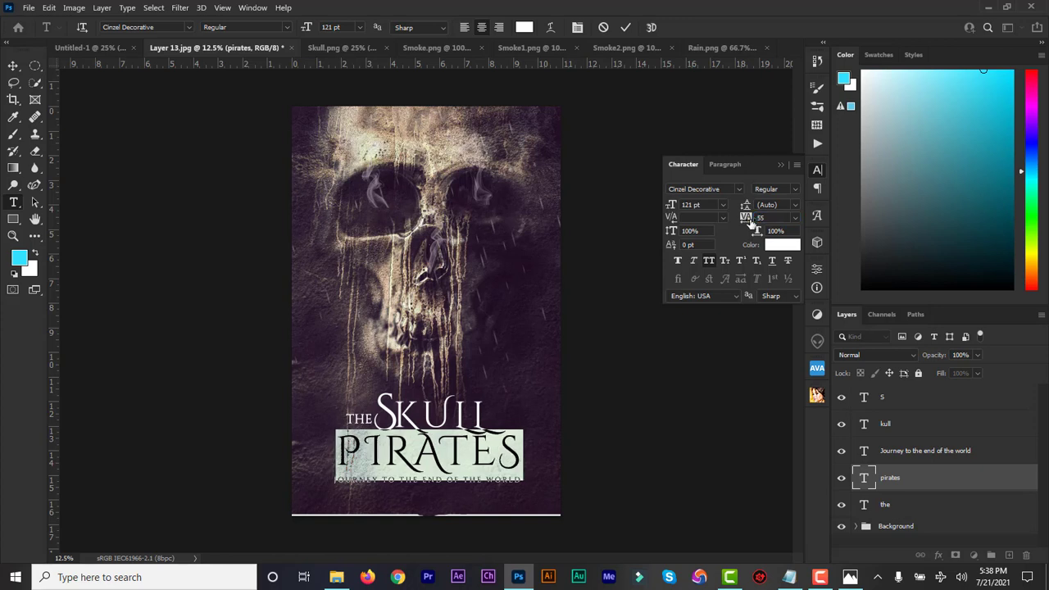
- Set the tracking of the KULL letters to 135 and shift them slightly right beside the large S
double_click(864, 424)
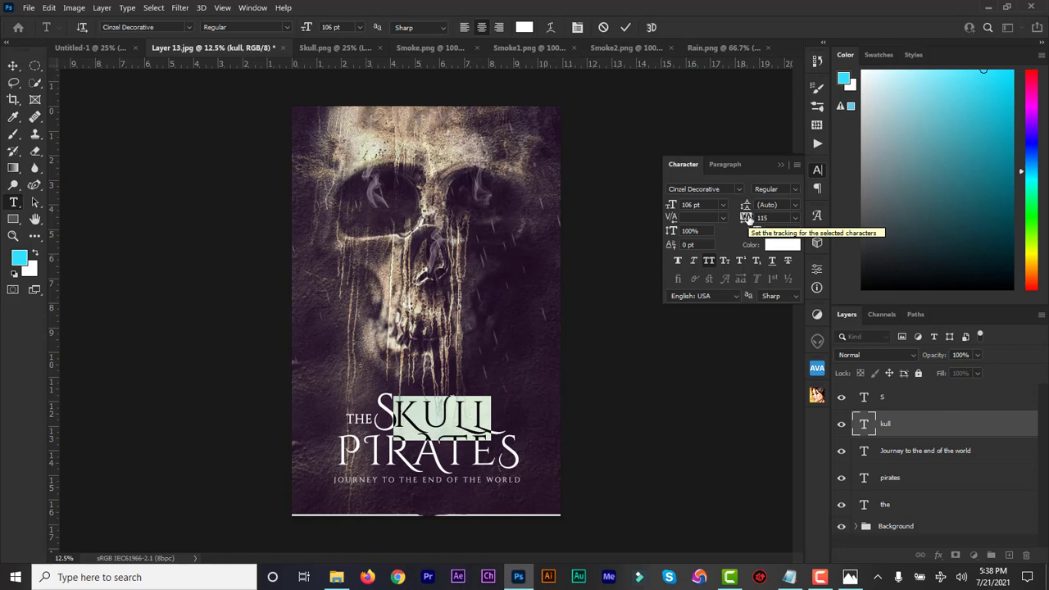
left_click(626, 28)
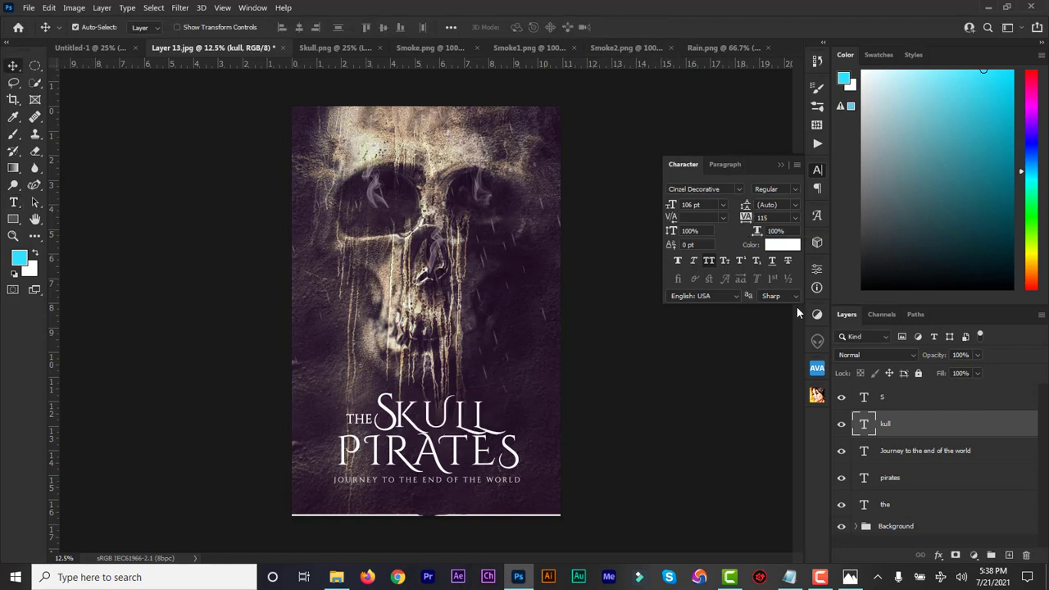
double_click(867, 426)
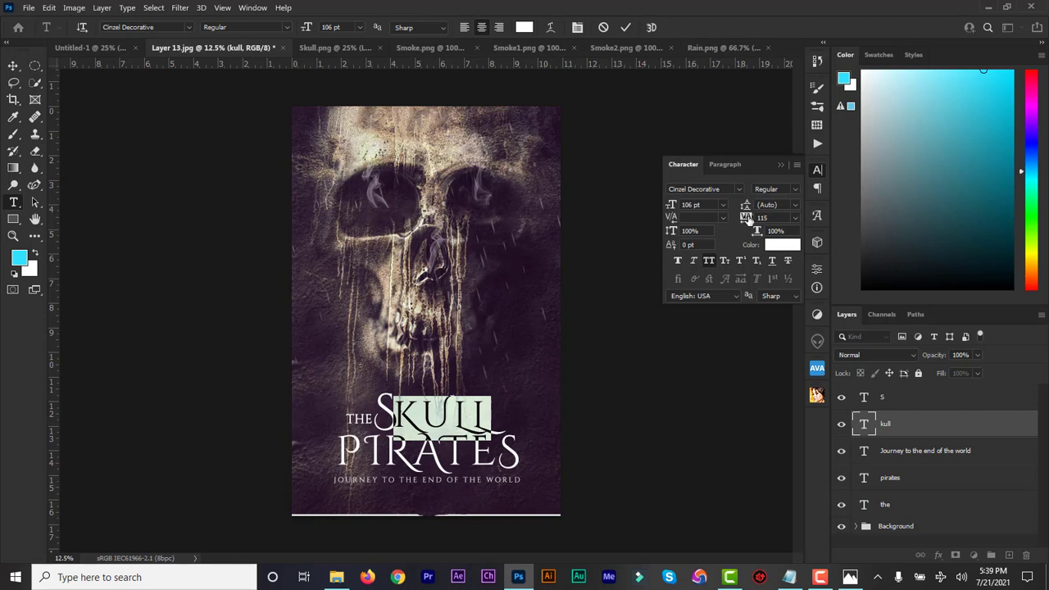
left_click_drag(747, 220, 749, 219)
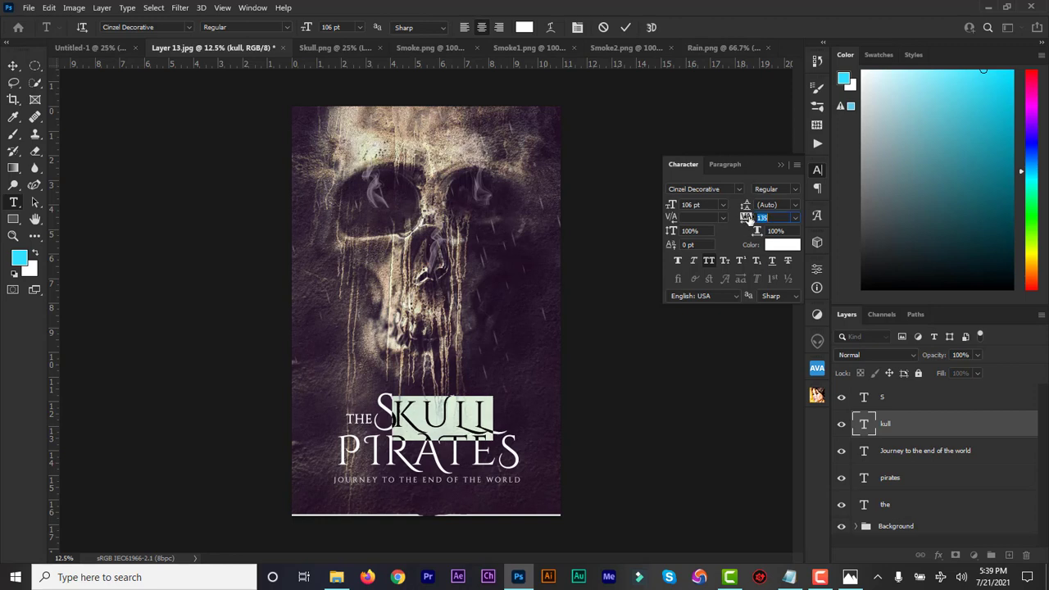
left_click_drag(534, 417, 537, 416)
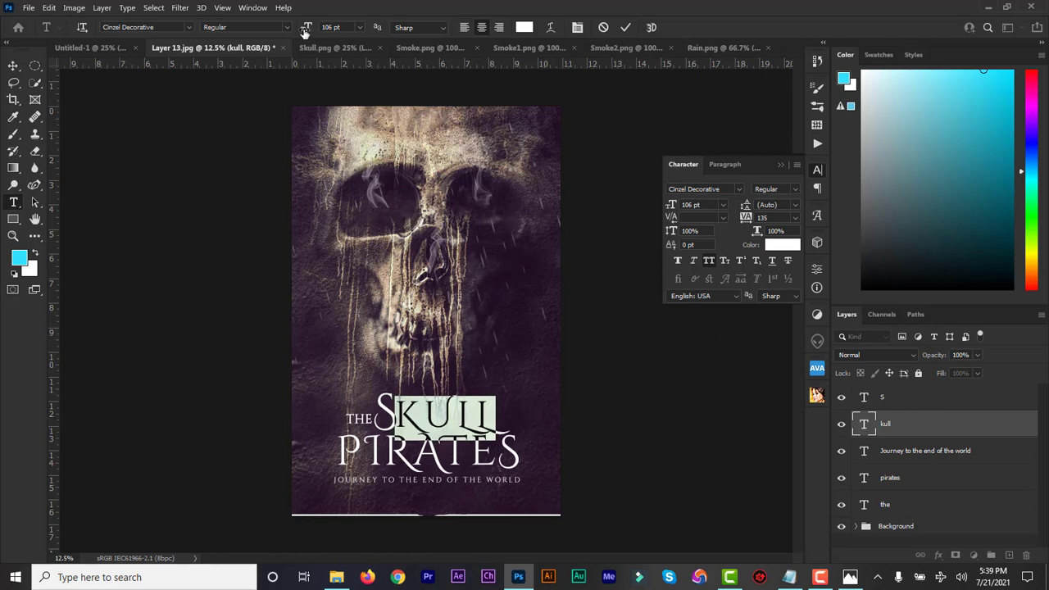
- Reduce the KULL letters to 102 pt, move them slightly closer to the S, and commit the text
left_click_drag(305, 33, 303, 32)
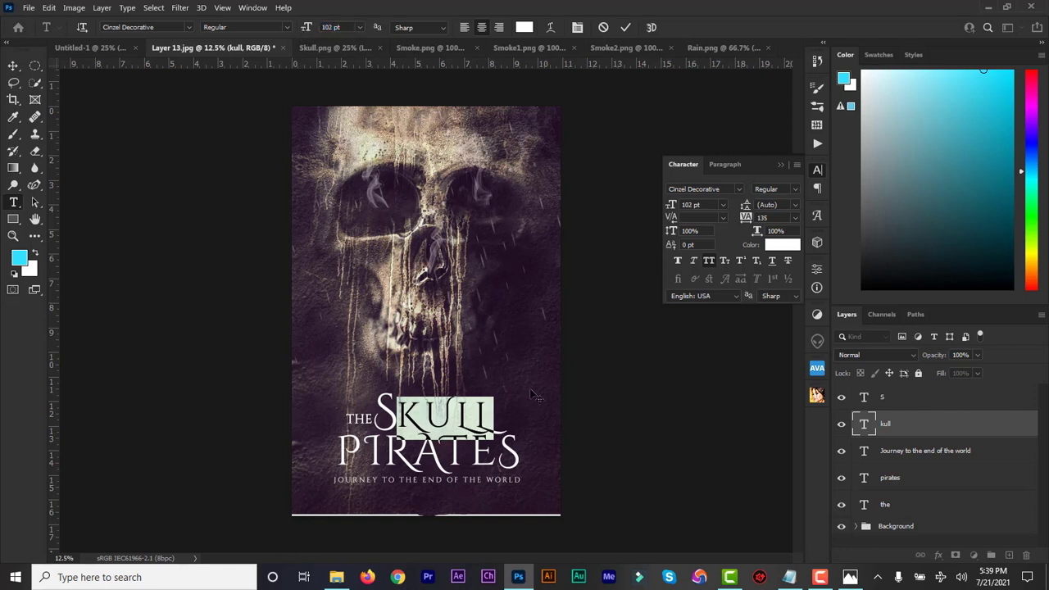
left_click_drag(531, 413, 529, 414)
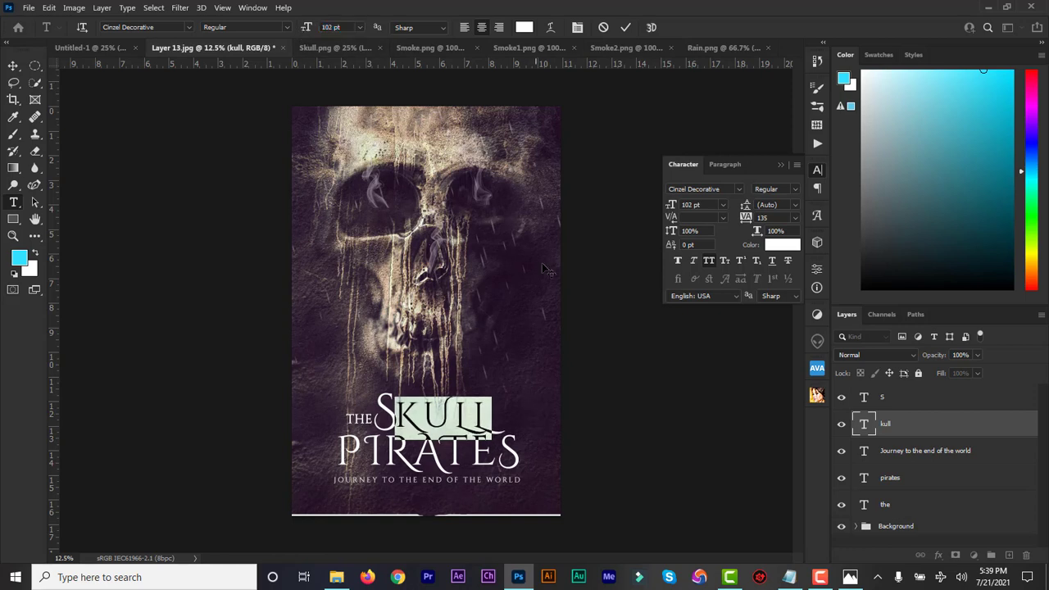
left_click(620, 32)
key("v")
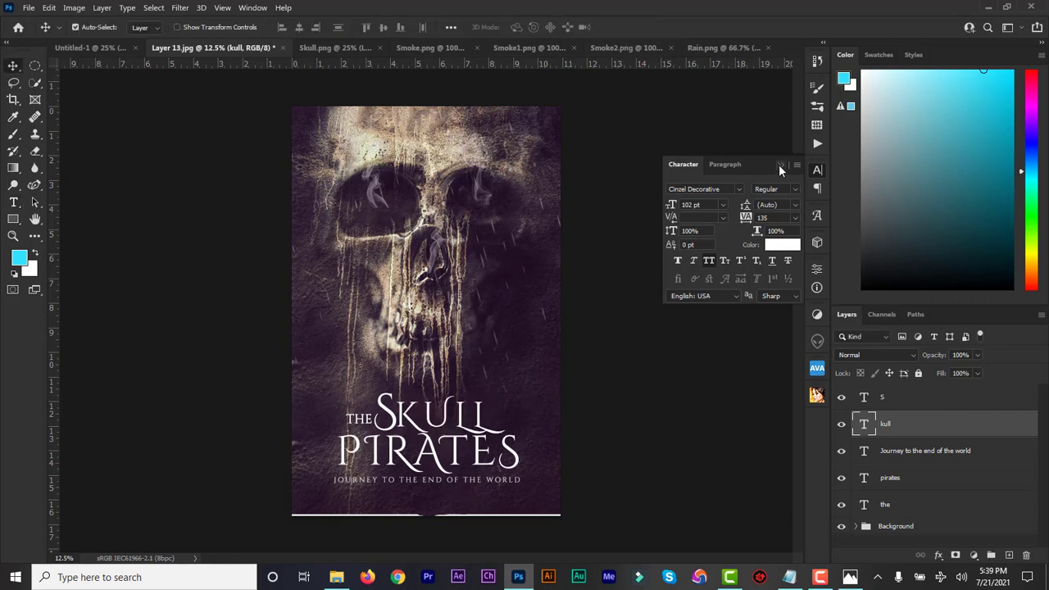
left_click(780, 165)
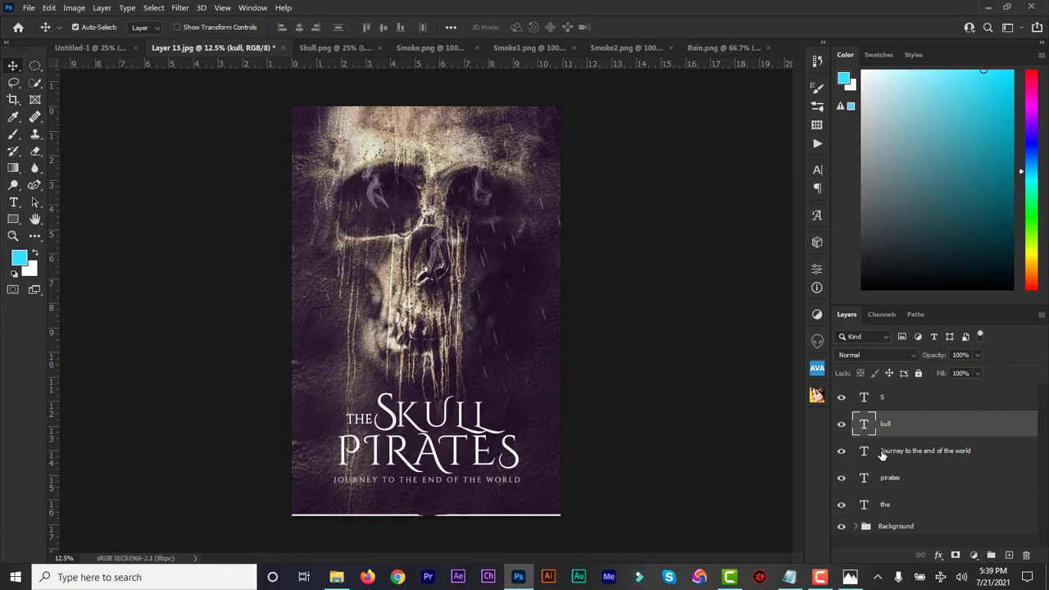
- Add a Bevel & Emboss effect to the S layer with the Inner Bevel style and Chisel Hard technique
left_click(866, 402)
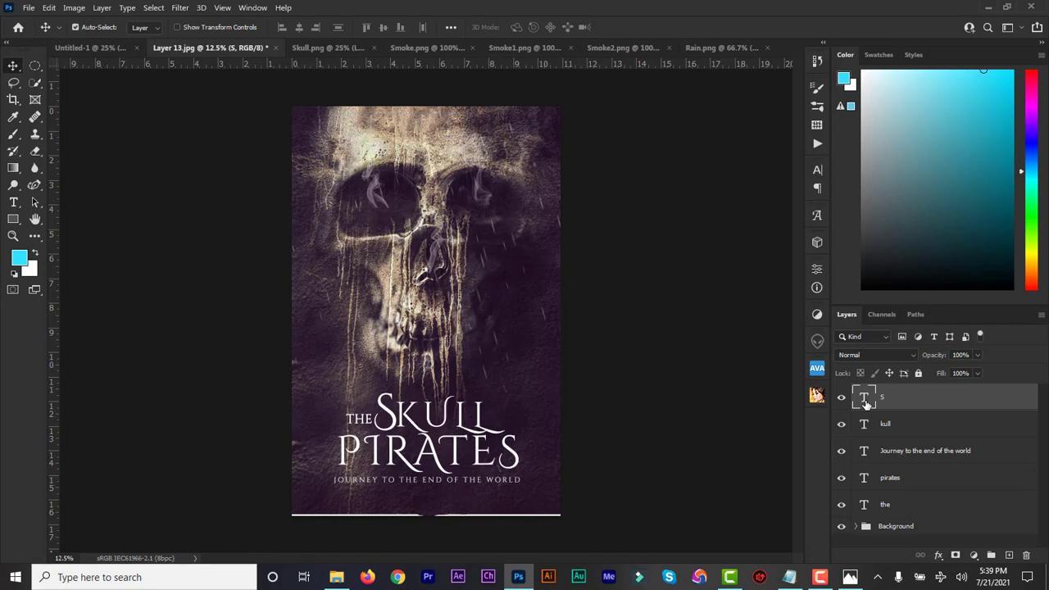
left_click(939, 555)
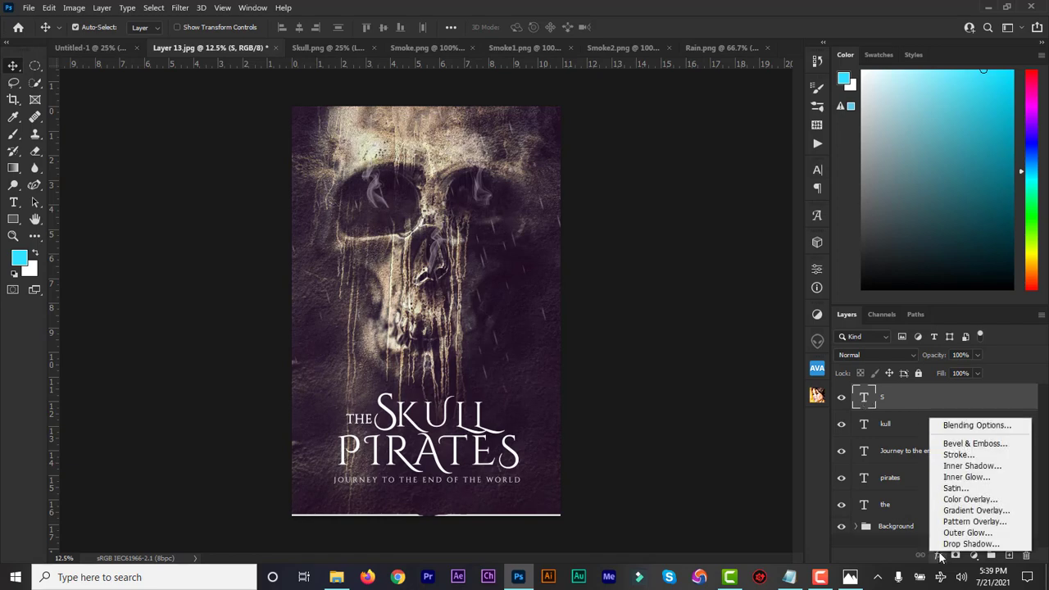
left_click(970, 443)
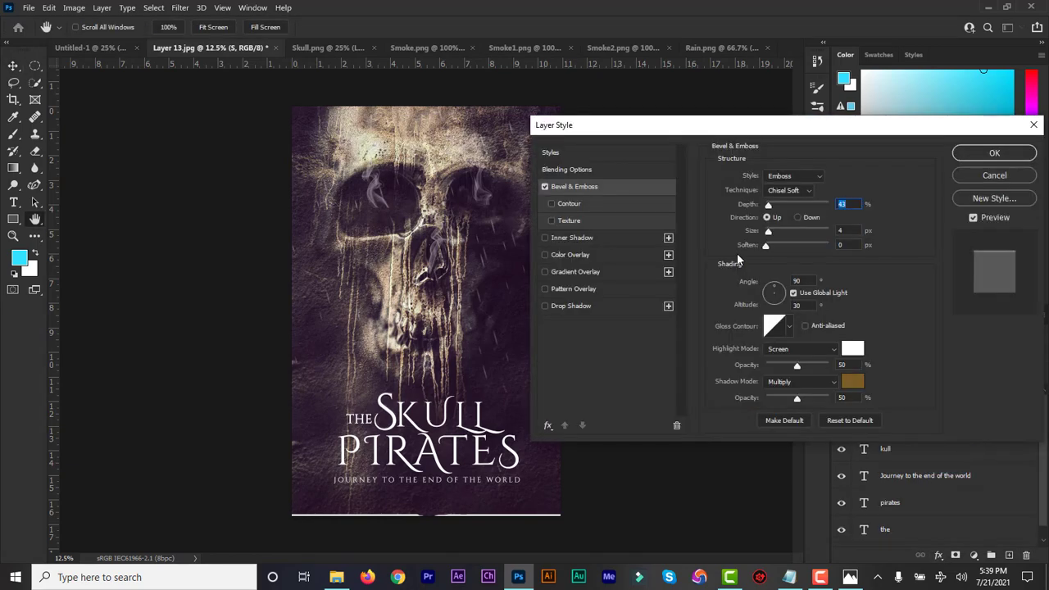
left_click_drag(709, 126, 756, 118)
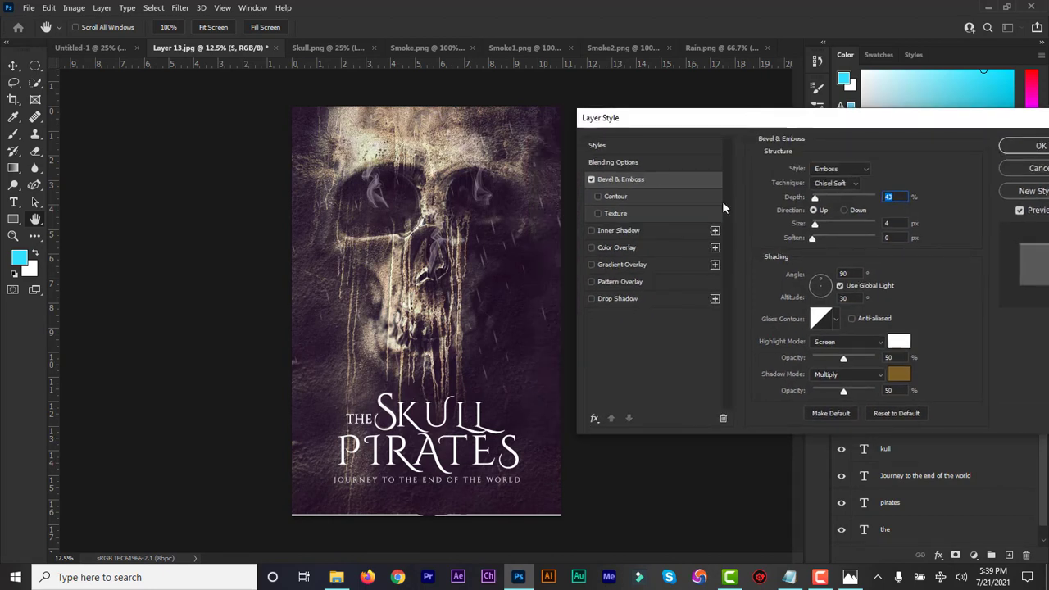
left_click(843, 184)
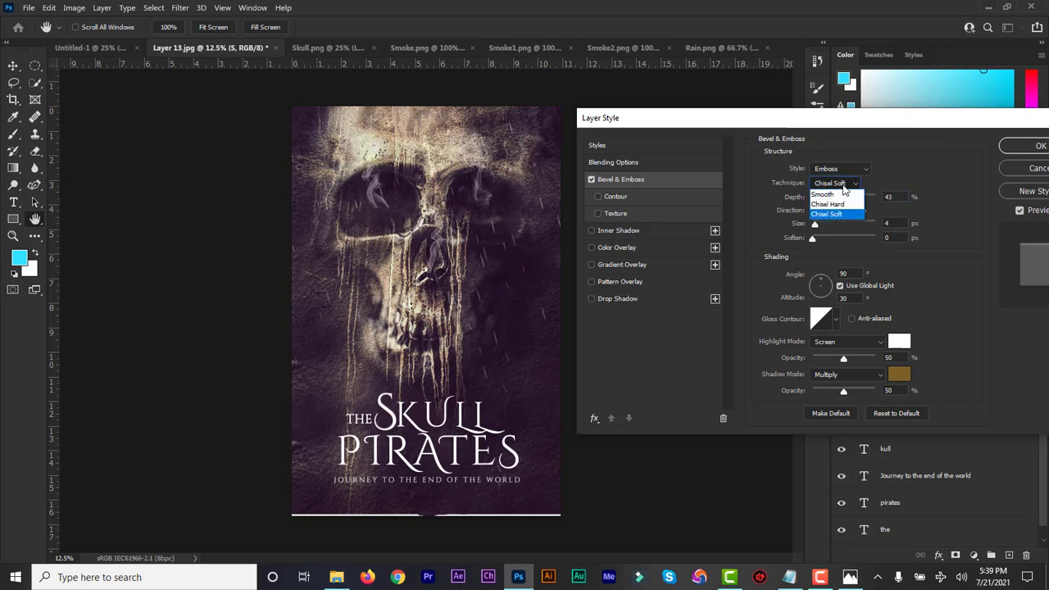
left_click(842, 205)
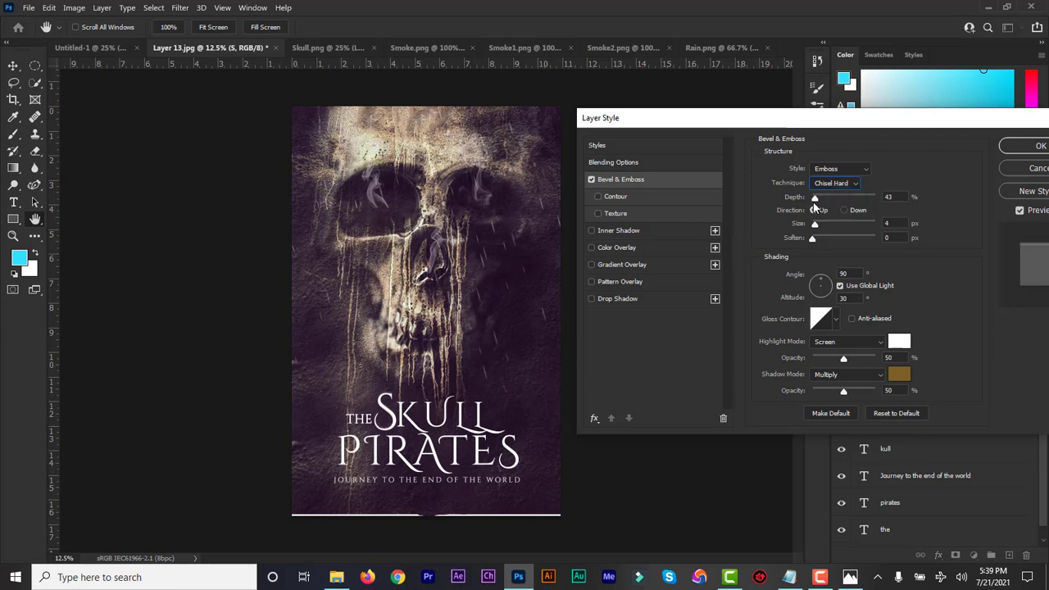
left_click(849, 172)
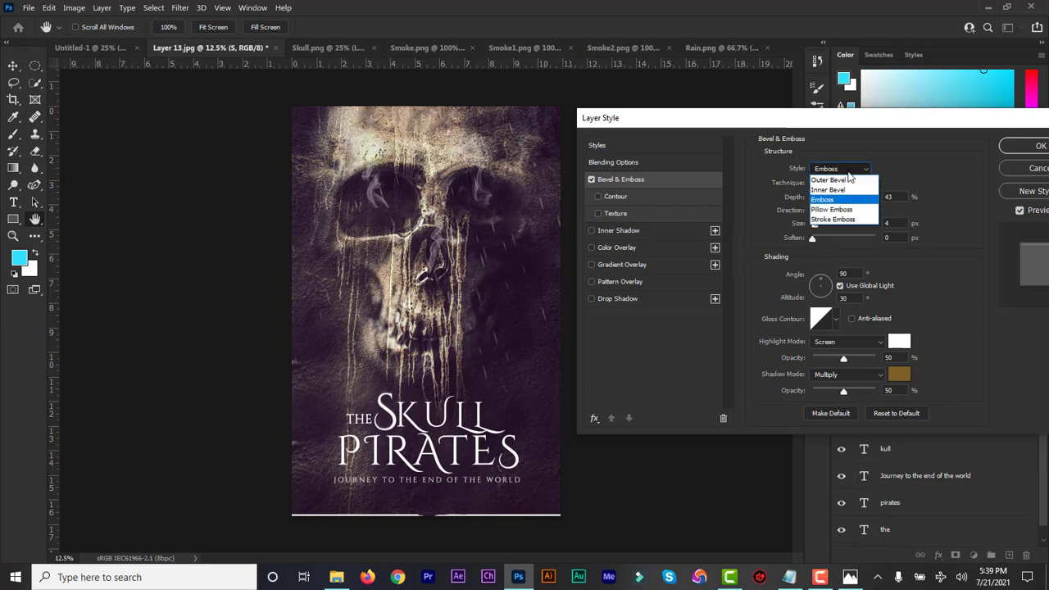
left_click(830, 189)
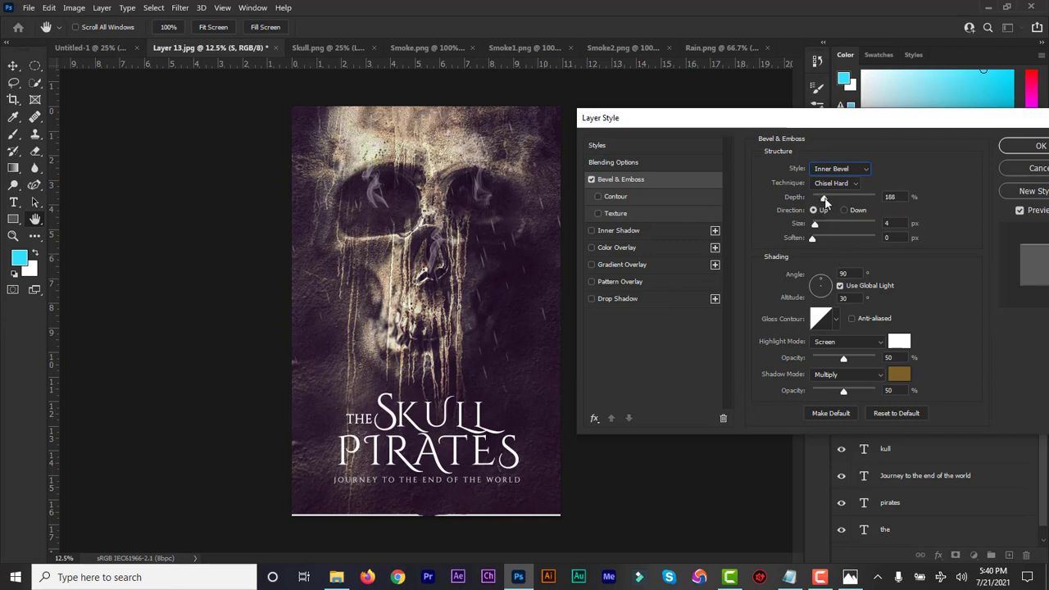
- Set the S bevel's depth to 324%, direction to Down and size to 9 px, keeping the Screen highlight mode
left_click_drag(825, 202, 833, 198)
left_click(845, 210)
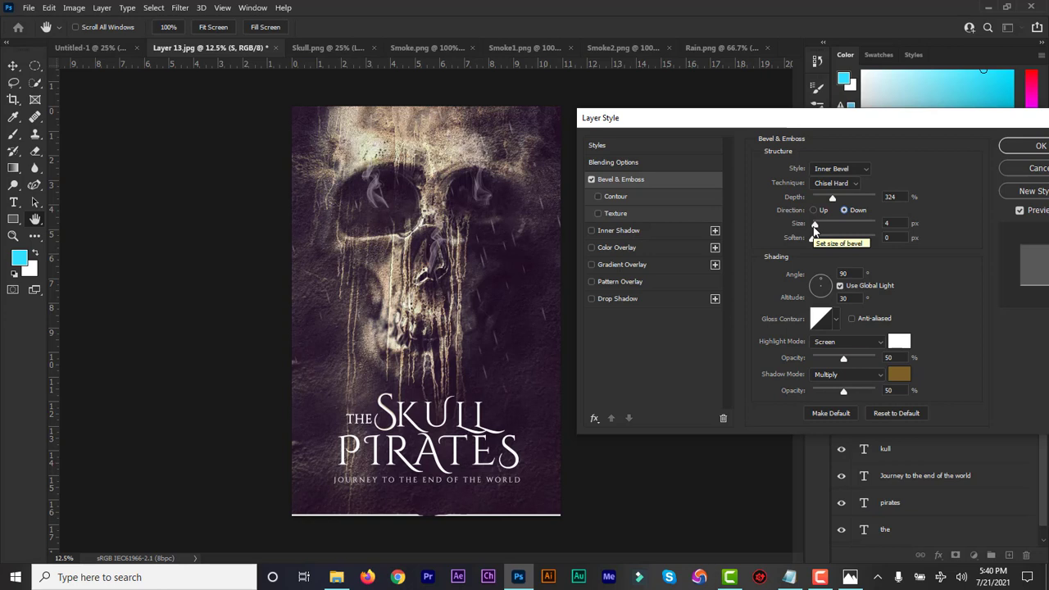
left_click_drag(814, 227, 819, 227)
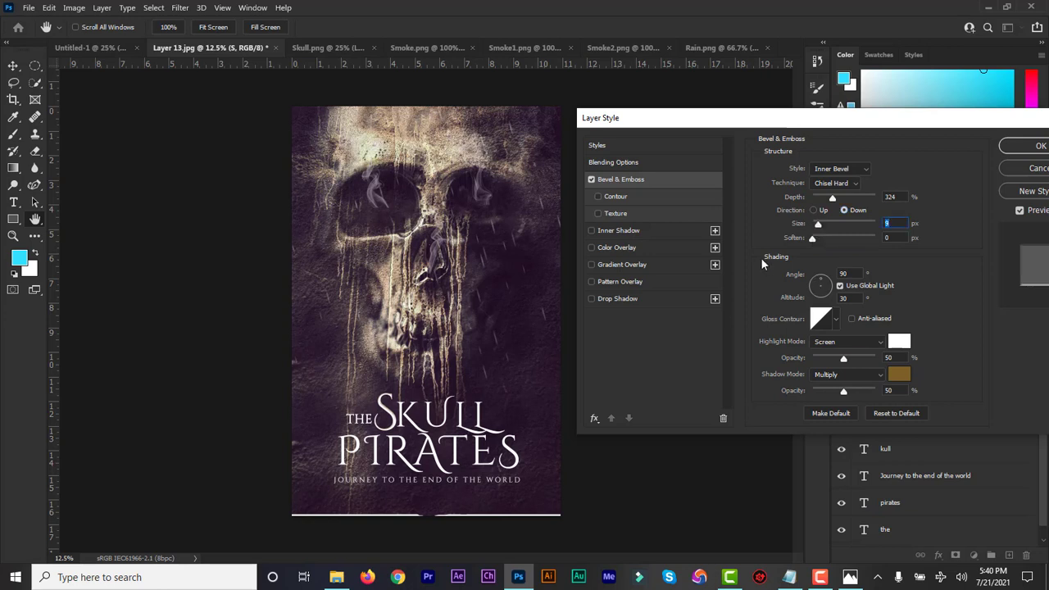
left_click(880, 344)
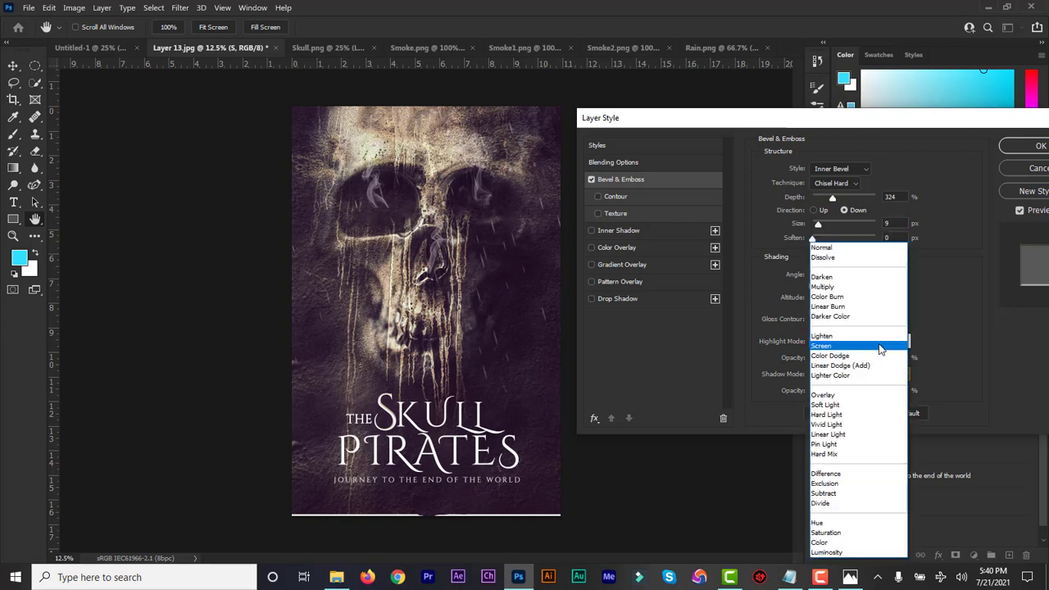
left_click(950, 338)
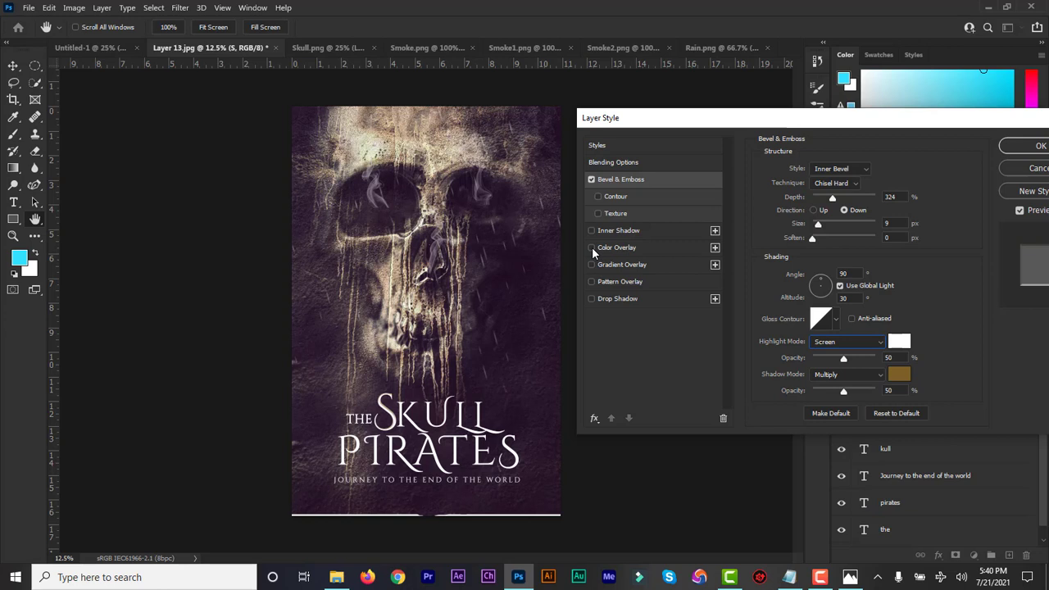
- Enable a pale pink Color Overlay and a Drop Shadow on the S layer, and apply the layer style
left_click(591, 299)
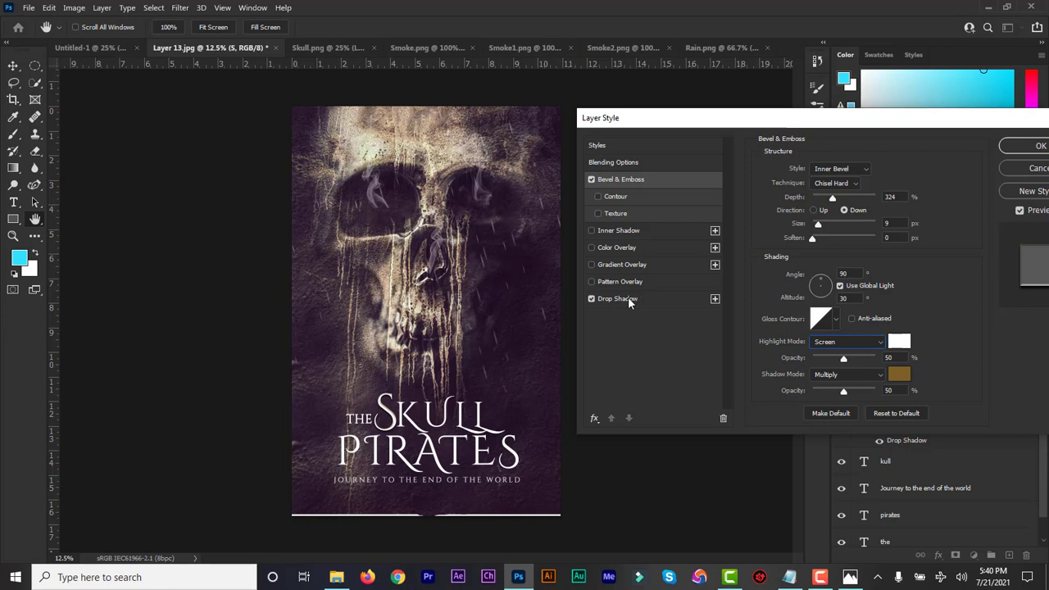
left_click(591, 299)
left_click(591, 299)
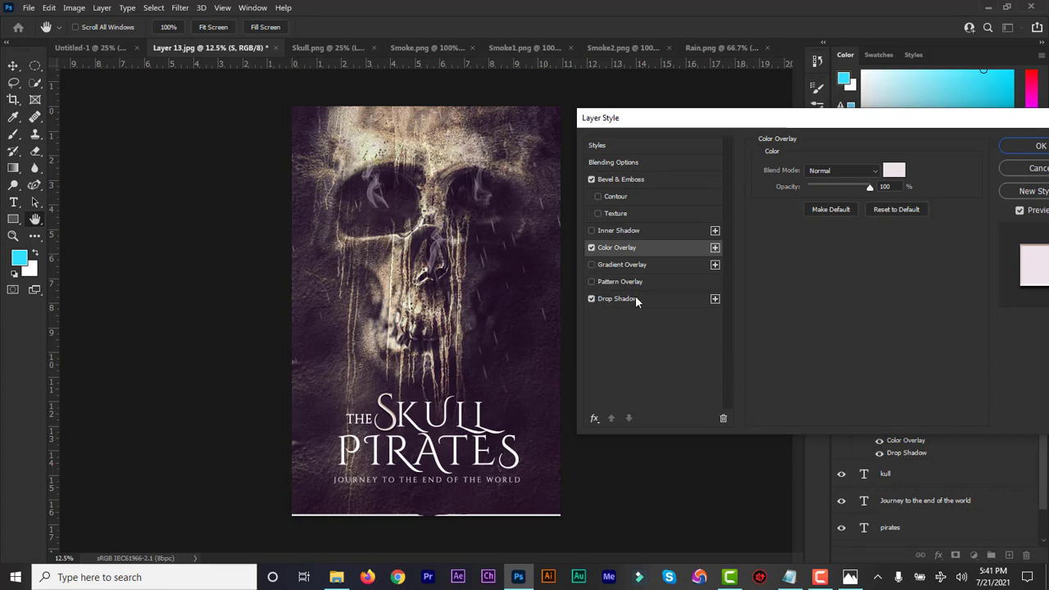
left_click(635, 298)
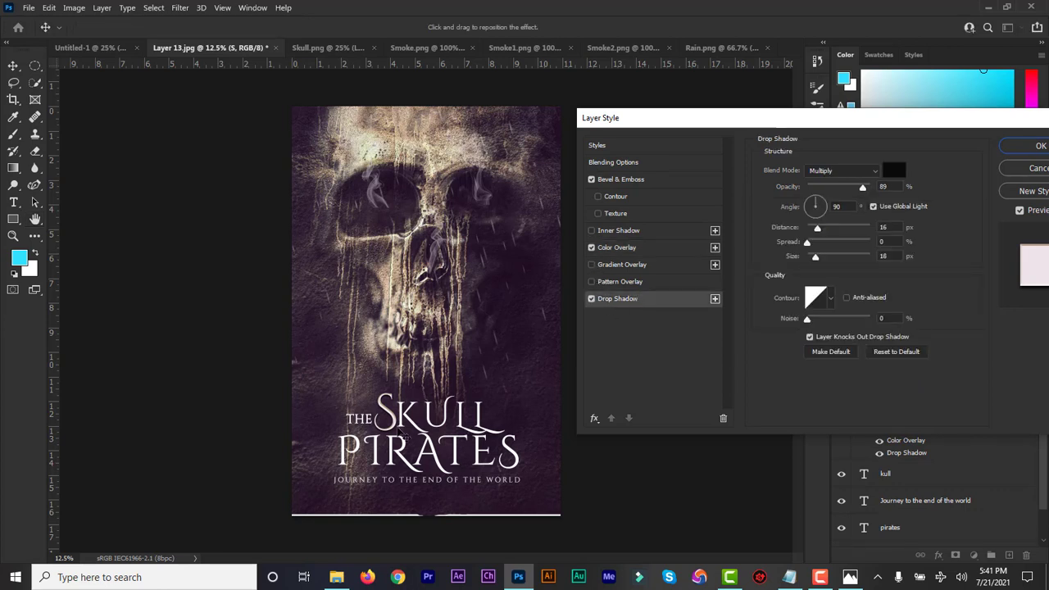
left_click(1021, 148)
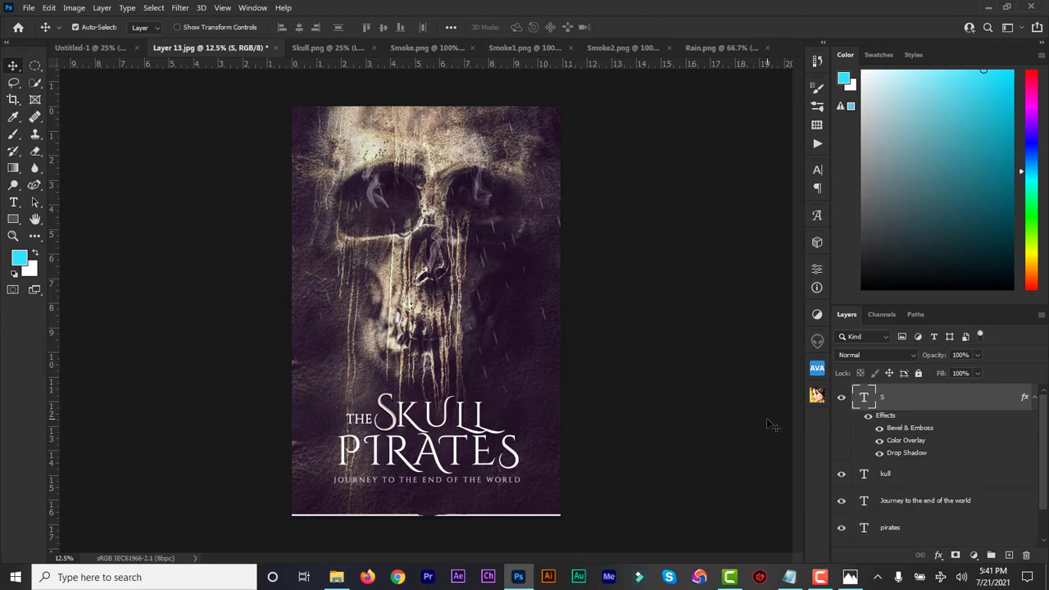
- Edit the S layer's Bevel & Emboss effect, setting its depth to 563% and its size to 46 px
key("ctrl+plus")
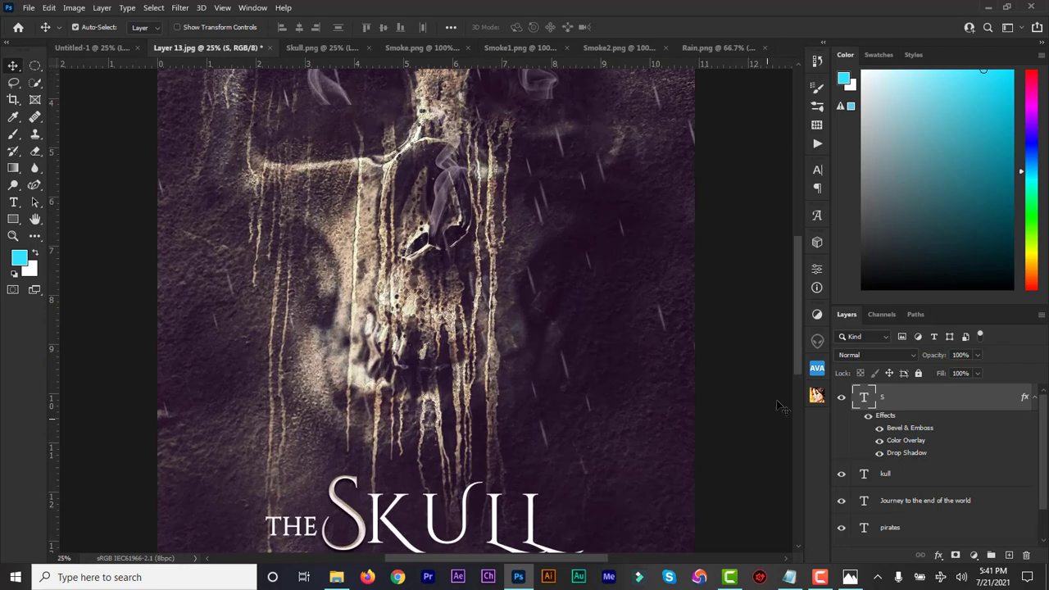
left_click_drag(793, 369, 794, 438)
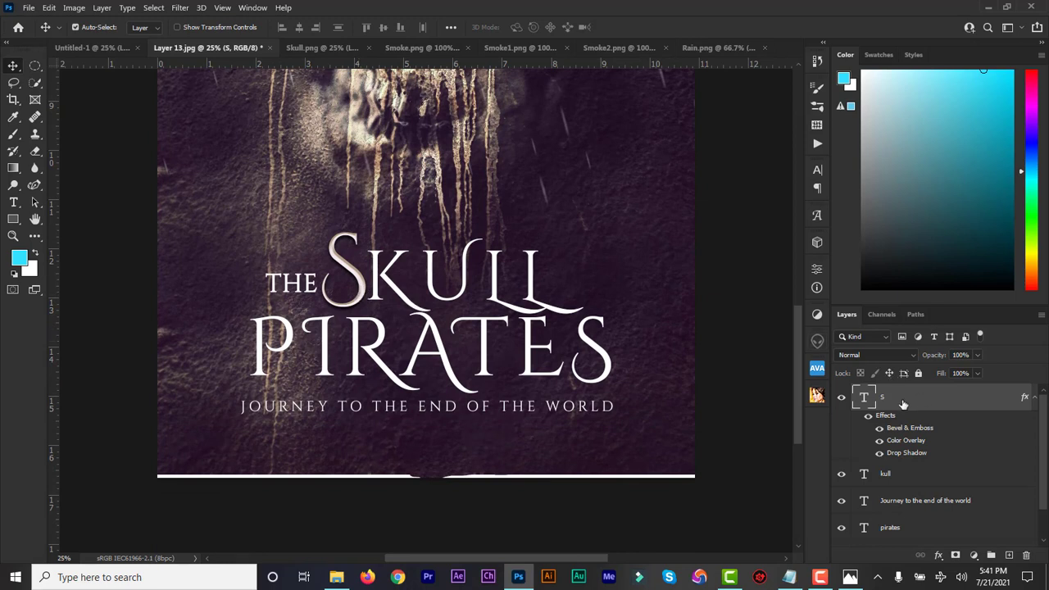
left_click(941, 555)
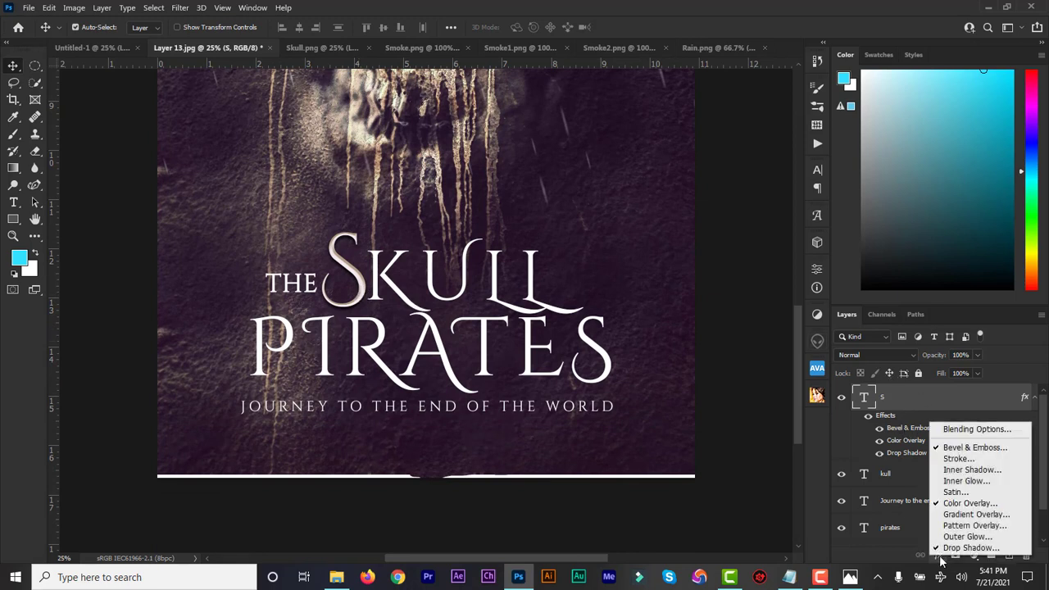
left_click(986, 448)
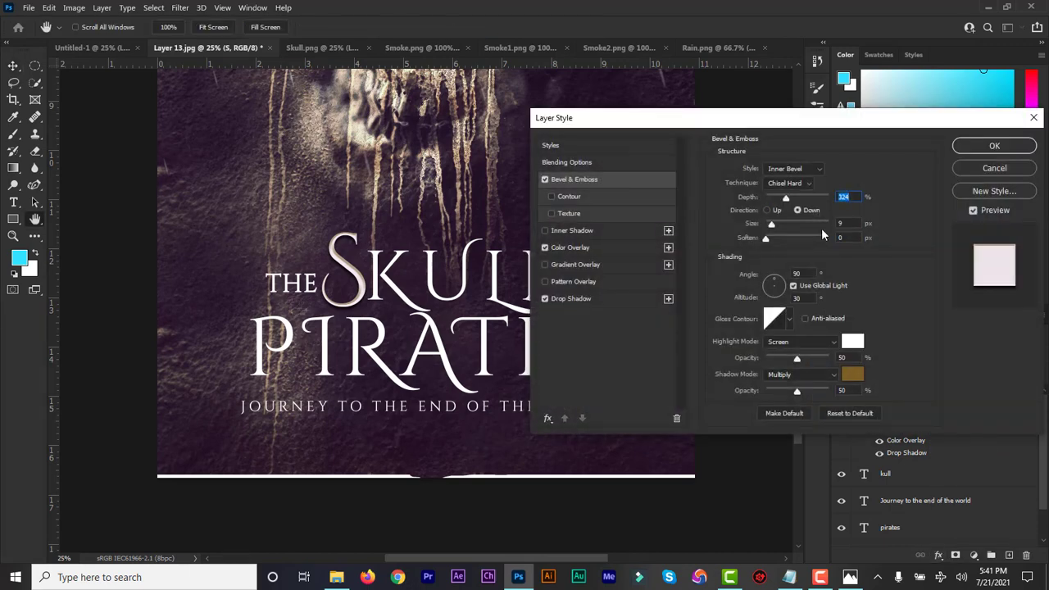
left_click_drag(787, 200, 801, 201)
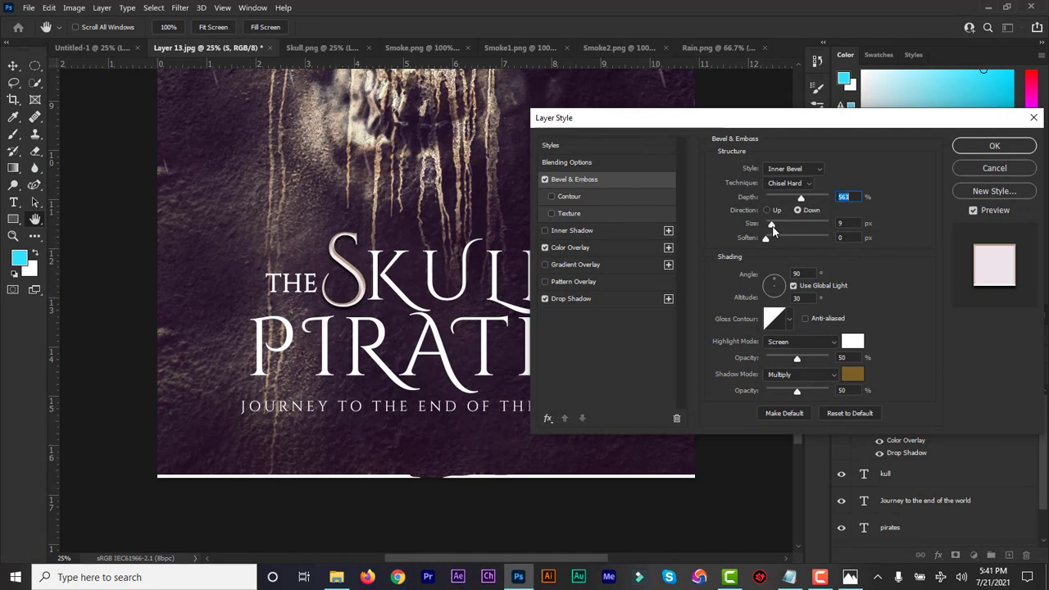
left_click_drag(772, 226, 783, 231)
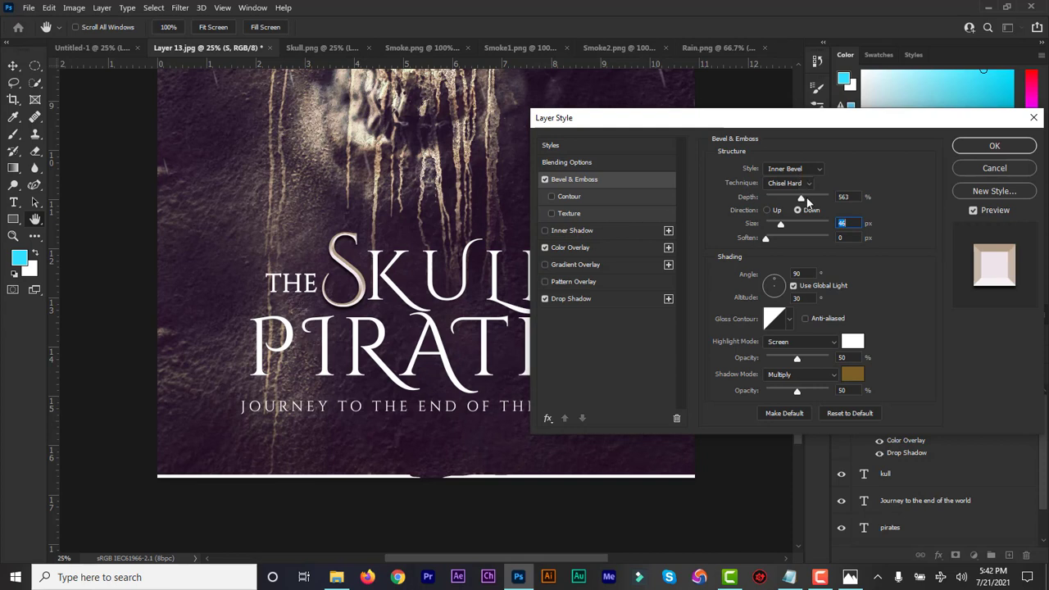
- Try the Outer Bevel style on the S, return it to Inner Bevel, and apply the layer style
left_click(815, 171)
left_click(807, 169)
left_click(824, 169)
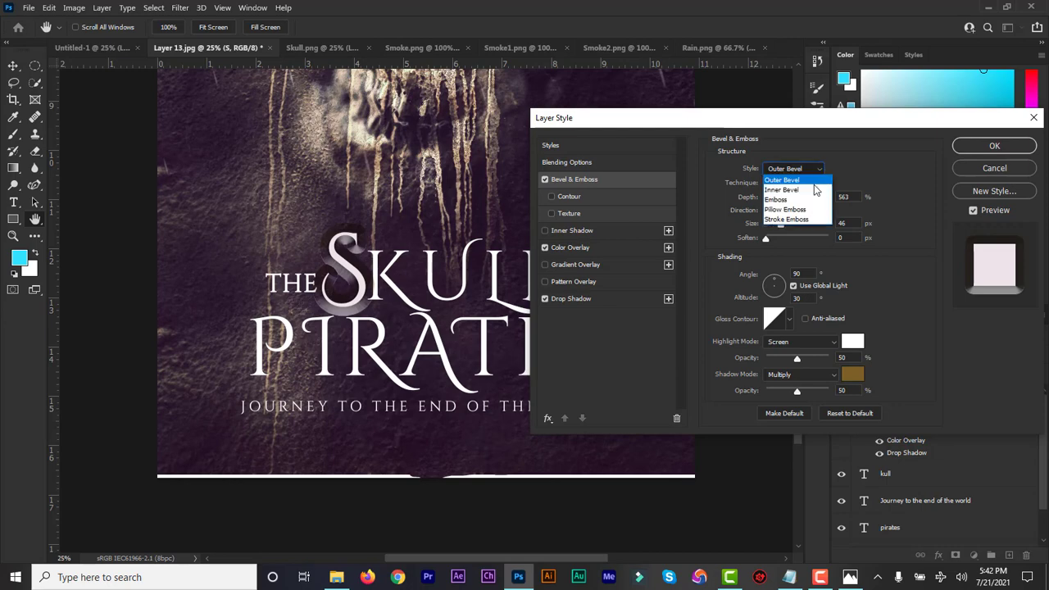
left_click(814, 189)
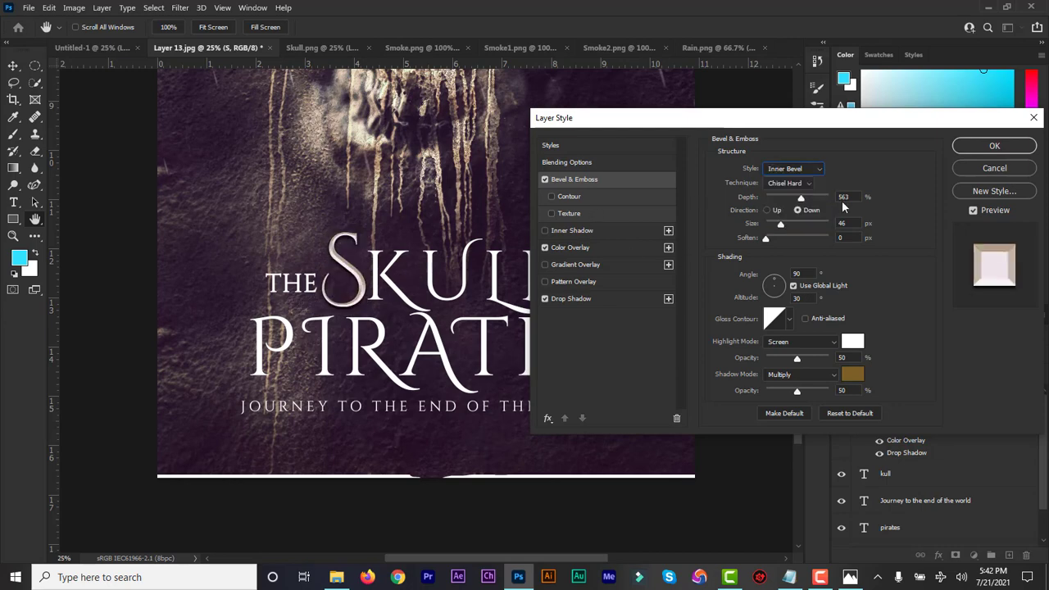
left_click(995, 147)
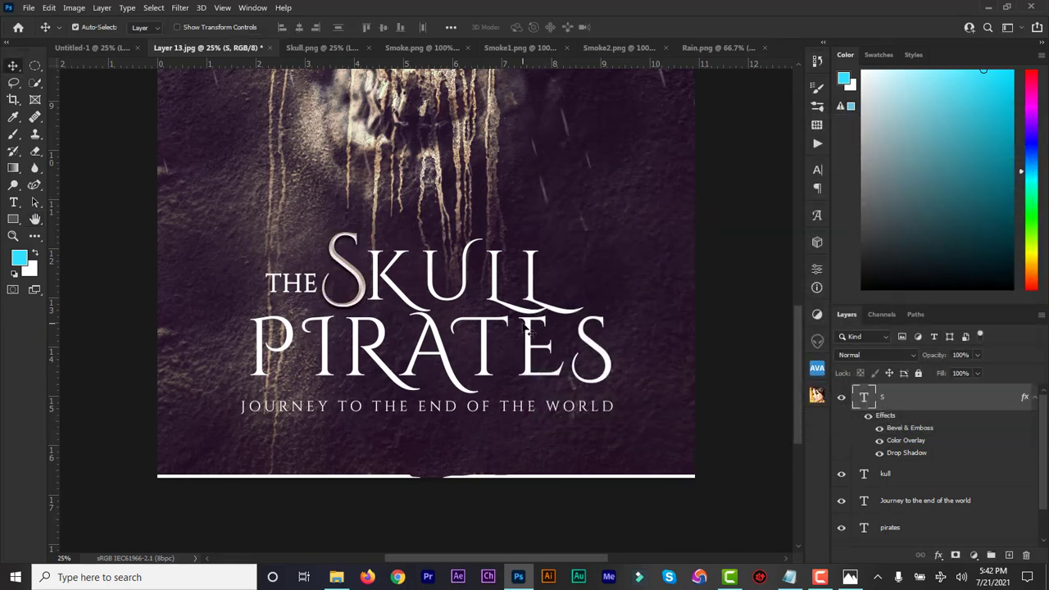
- Copy the S layer's style and paste it onto the kull text layer
right_click(924, 407)
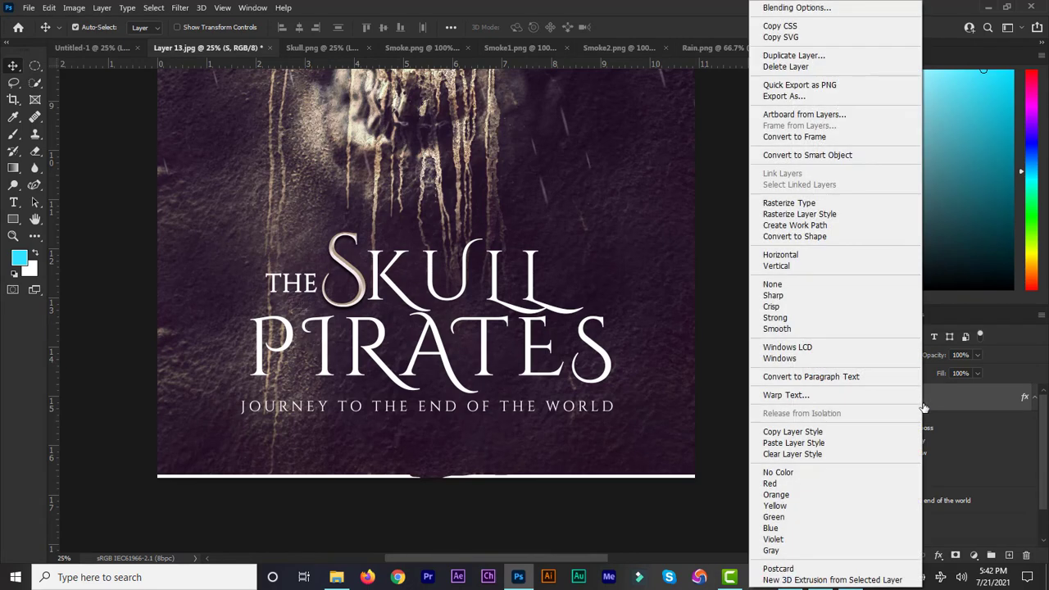
left_click(834, 435)
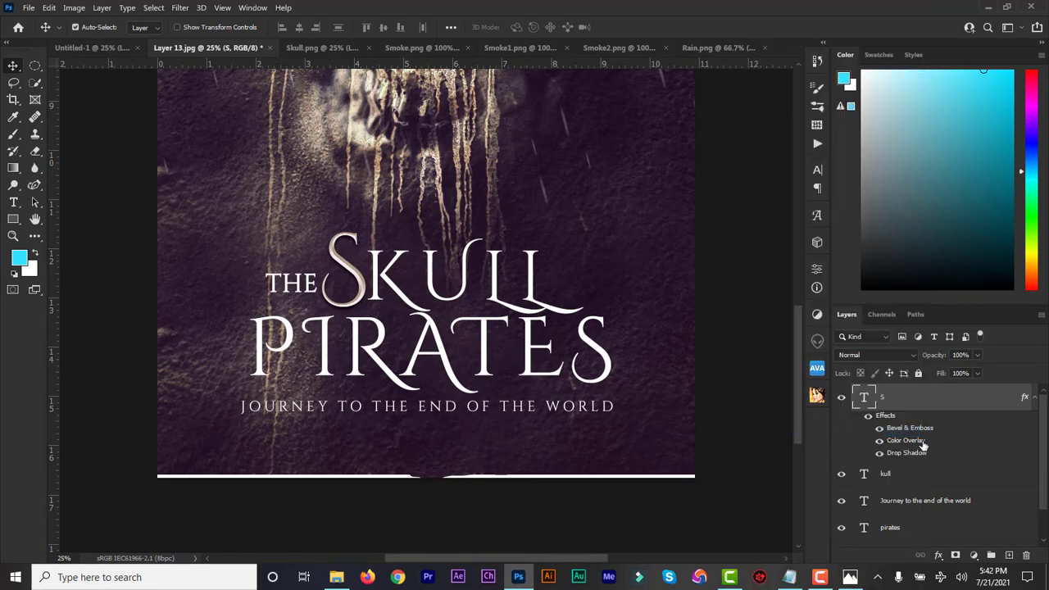
left_click(908, 477)
right_click(908, 477)
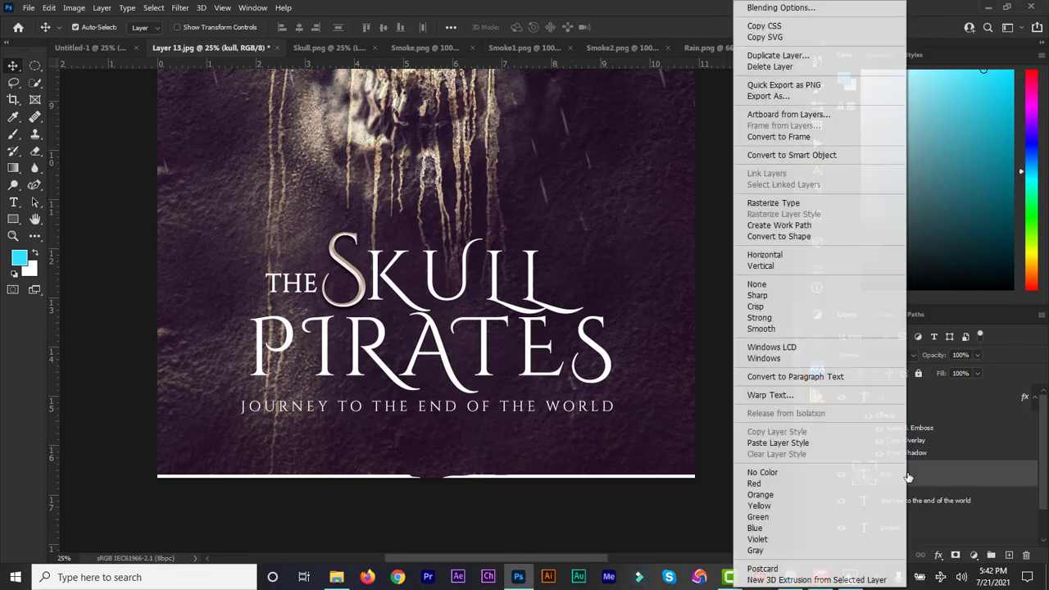
left_click(835, 443)
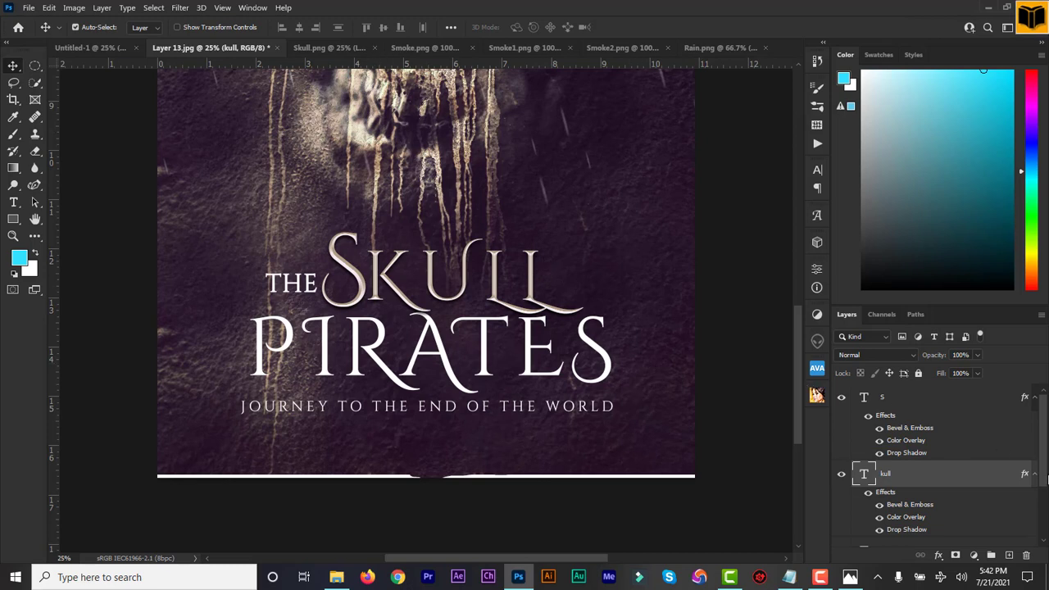
mouse_move(1048, 475)
left_mouse_down()
mouse_move(1048, 489)
mouse_move(1048, 474)
left_mouse_up()
left_click(939, 557)
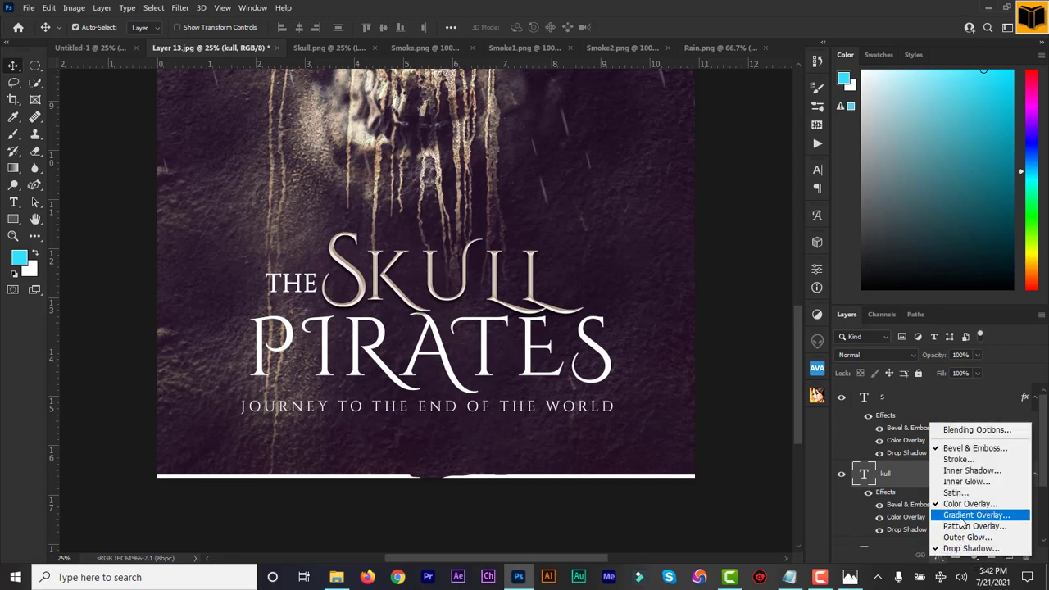
left_click(903, 474)
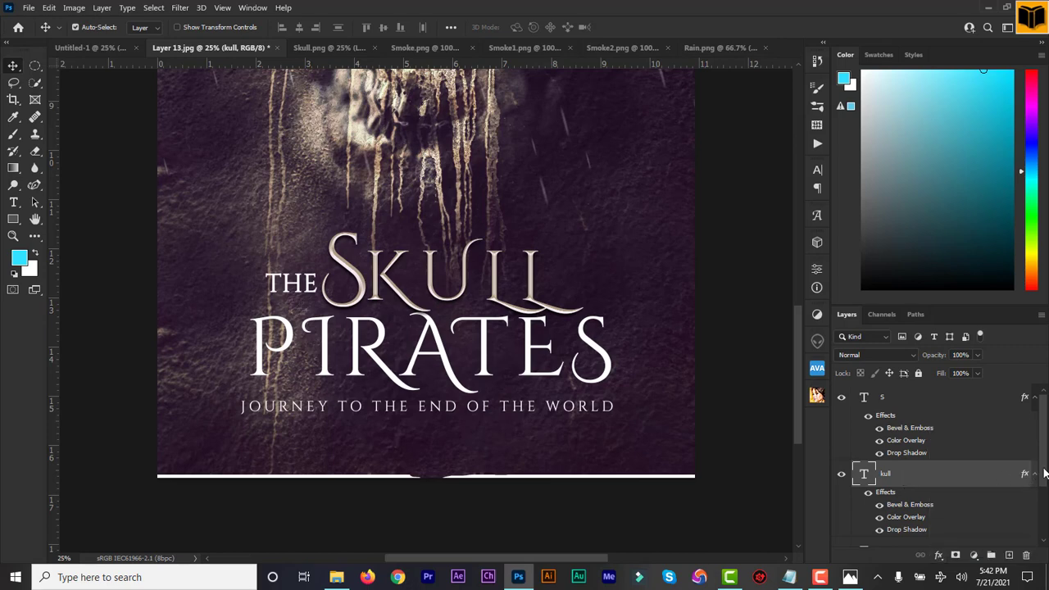
- Paste the copied layer style onto the pirates text layer
scroll(953, 496, "down", 2)
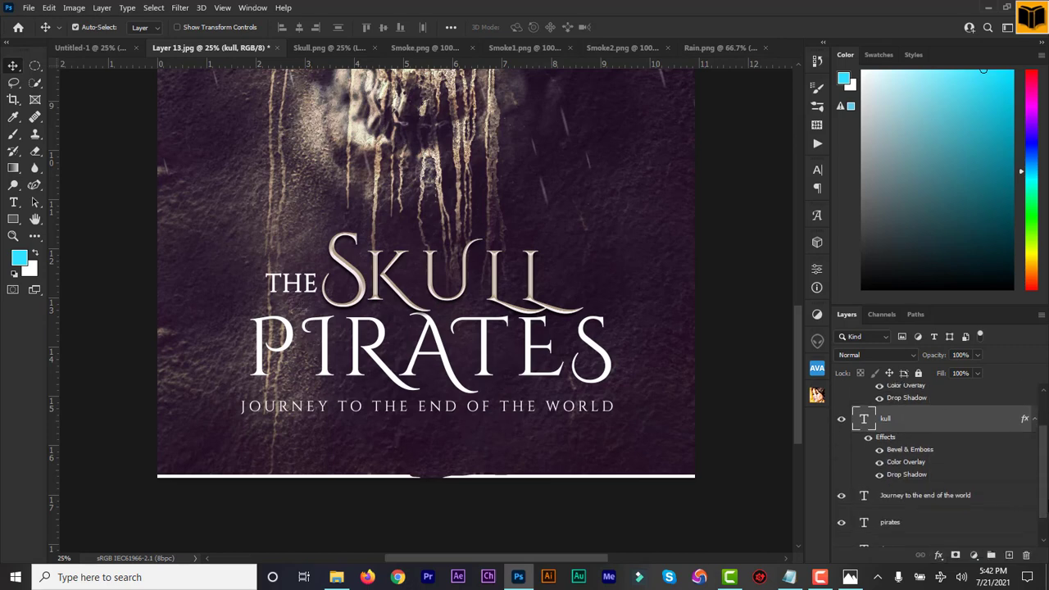
left_click(904, 523)
right_click(924, 523)
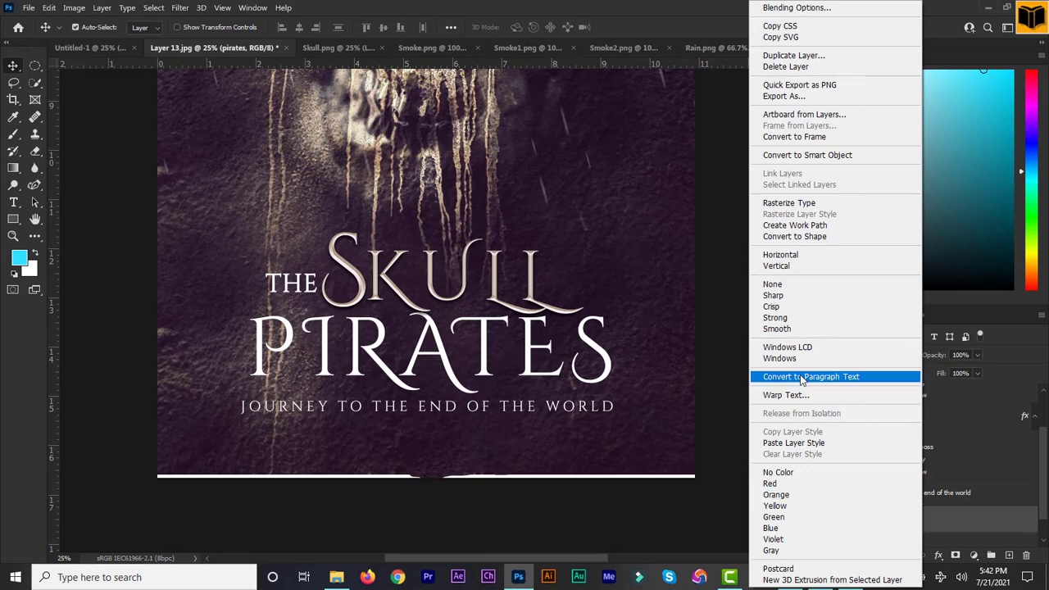
left_click(805, 442)
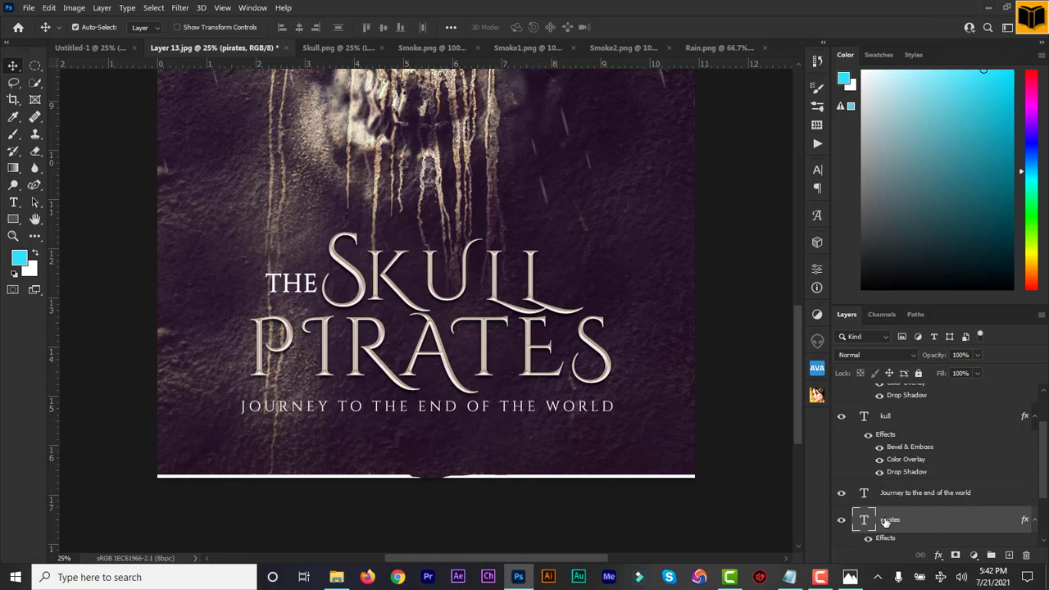
- Add a Gradient Overlay to the pirates layer and set the gradient's starting color stop to 7d2d11
left_click(940, 556)
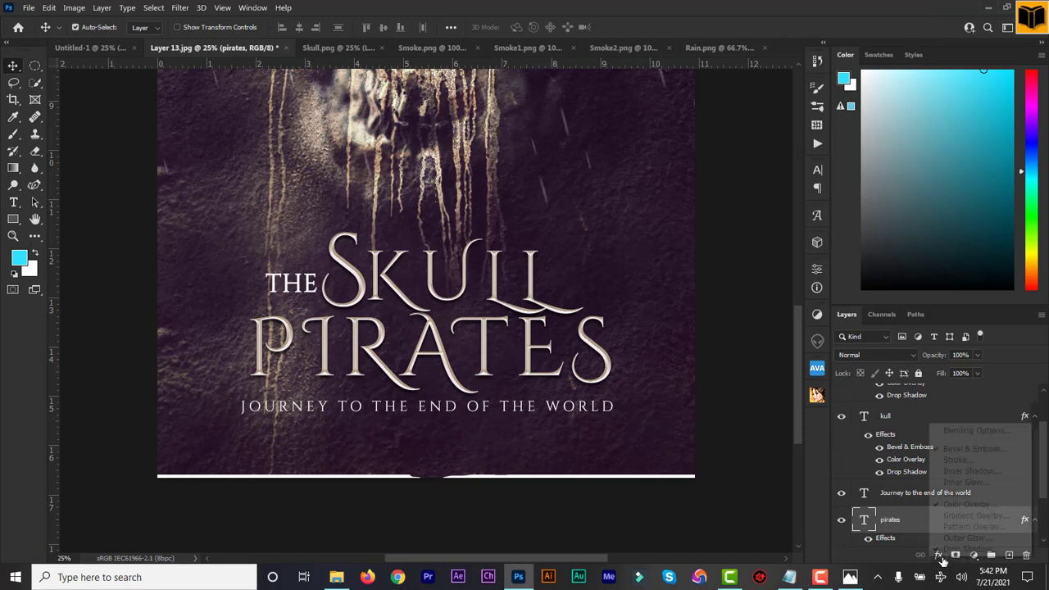
left_click(981, 515)
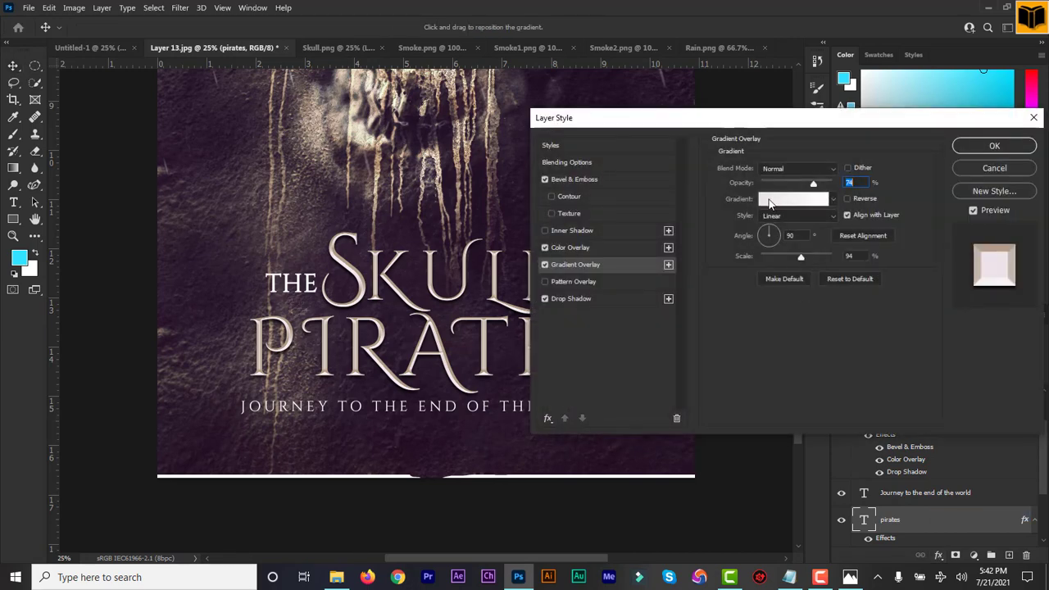
left_click(770, 201)
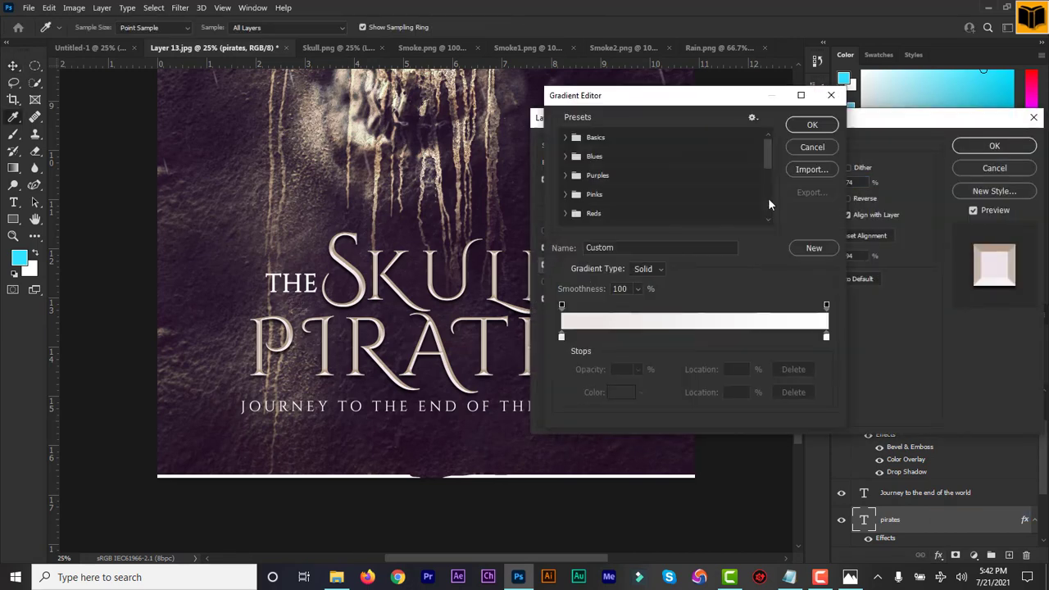
left_click(562, 338)
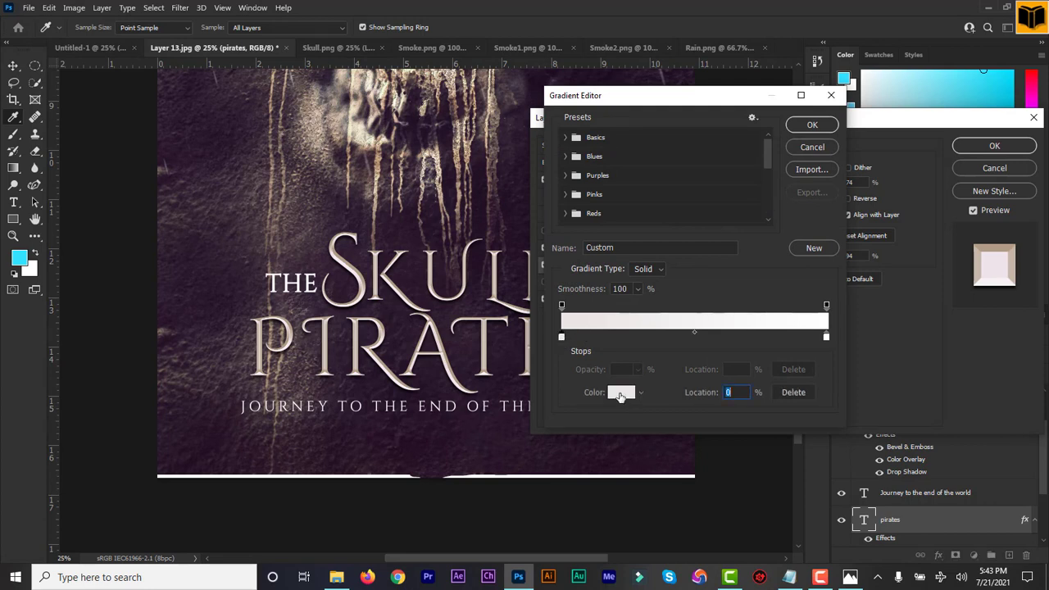
left_click(620, 394)
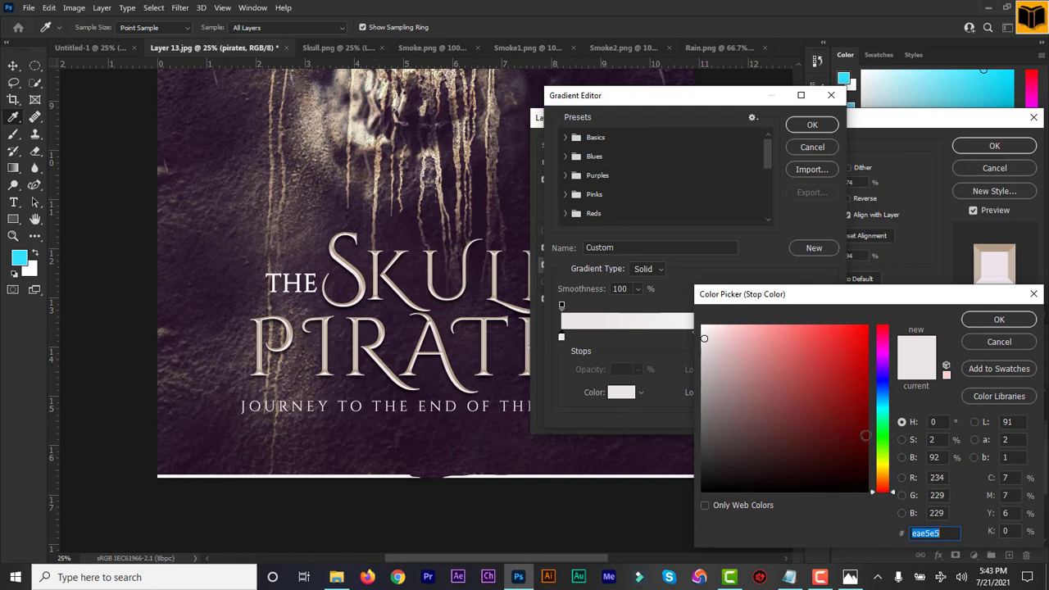
mouse_move(887, 471)
left_mouse_down()
mouse_move(887, 459)
mouse_move(887, 477)
left_mouse_up()
left_click(864, 330)
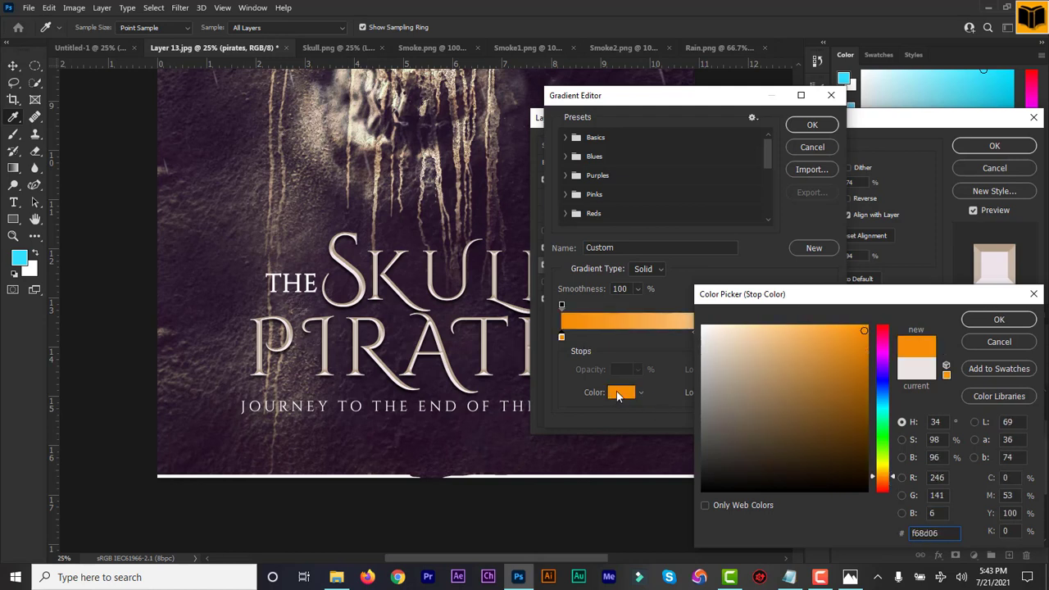
type("7d")
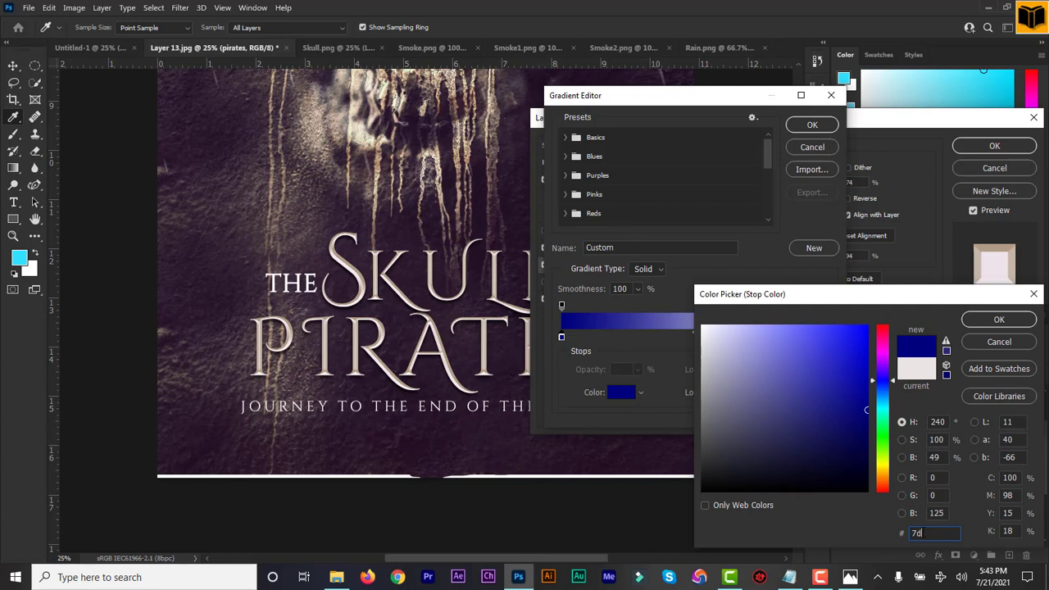
type("2d11")
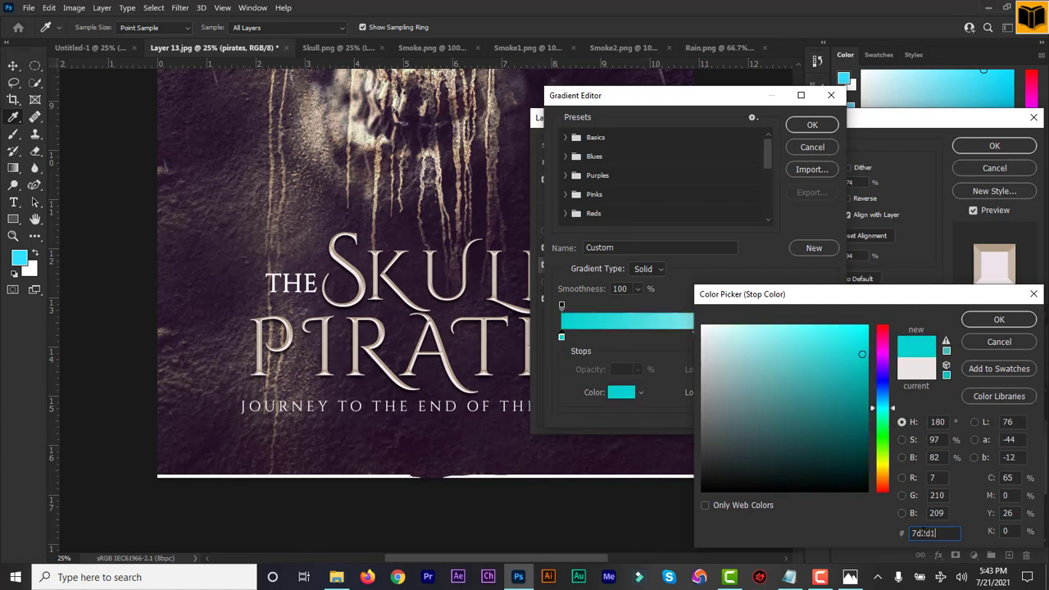
left_click(997, 319)
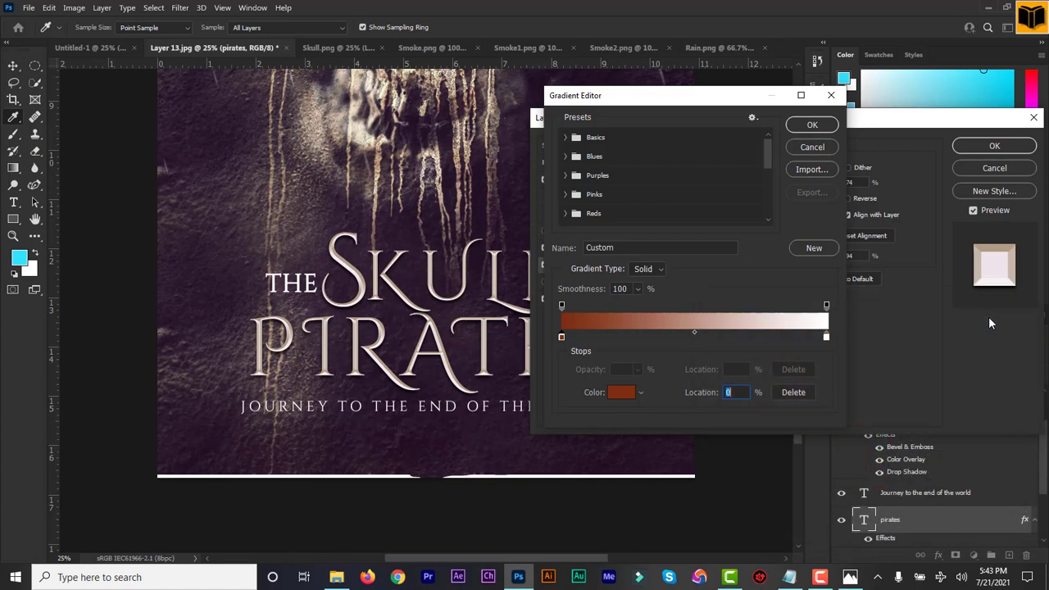
- Set the gradient's end color stop at location 100% to a dark red and accept the edited gradient
left_click(827, 340)
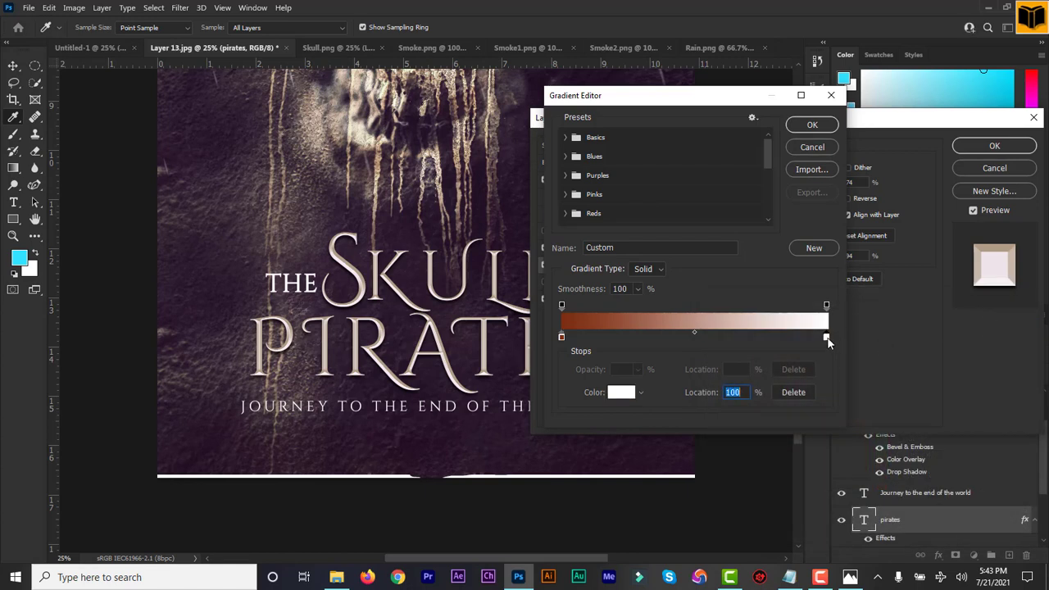
left_click(622, 393)
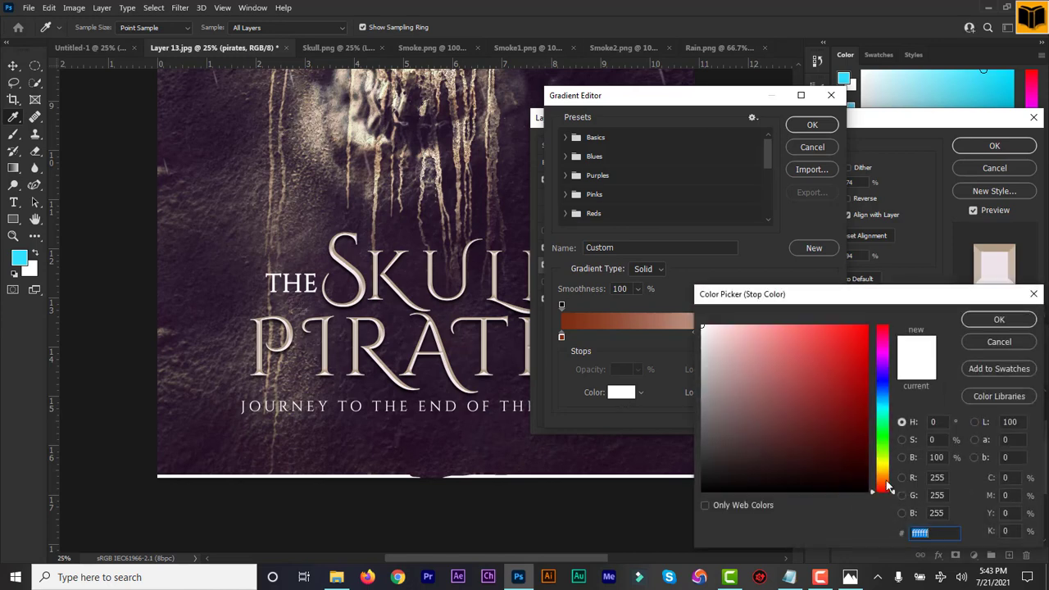
mouse_move(887, 485)
left_mouse_down()
mouse_move(887, 468)
mouse_move(889, 492)
left_mouse_up()
left_click_drag(855, 390, 857, 403)
left_click(995, 321)
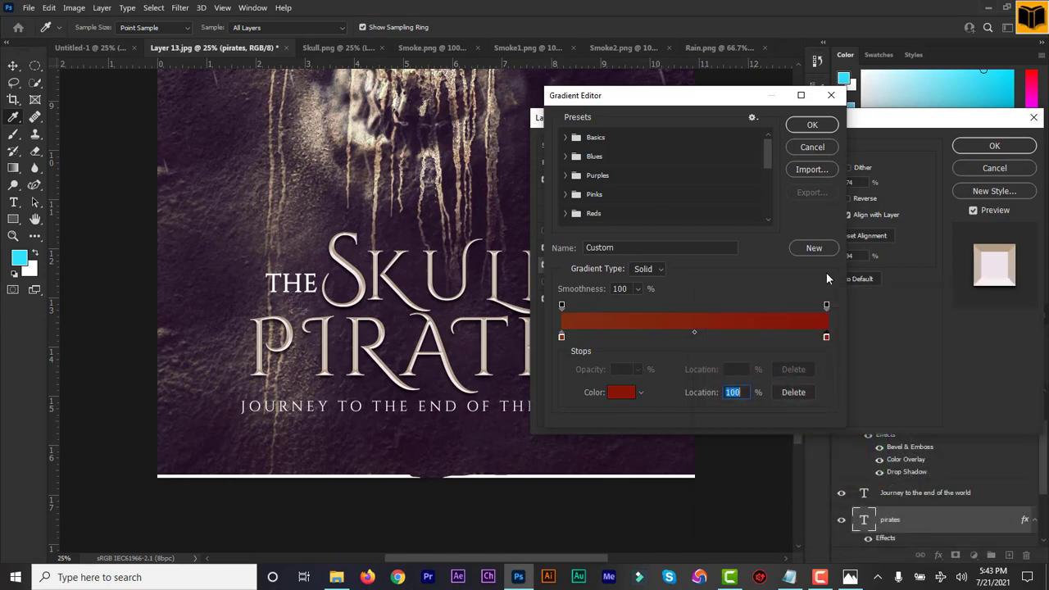
left_click(811, 125)
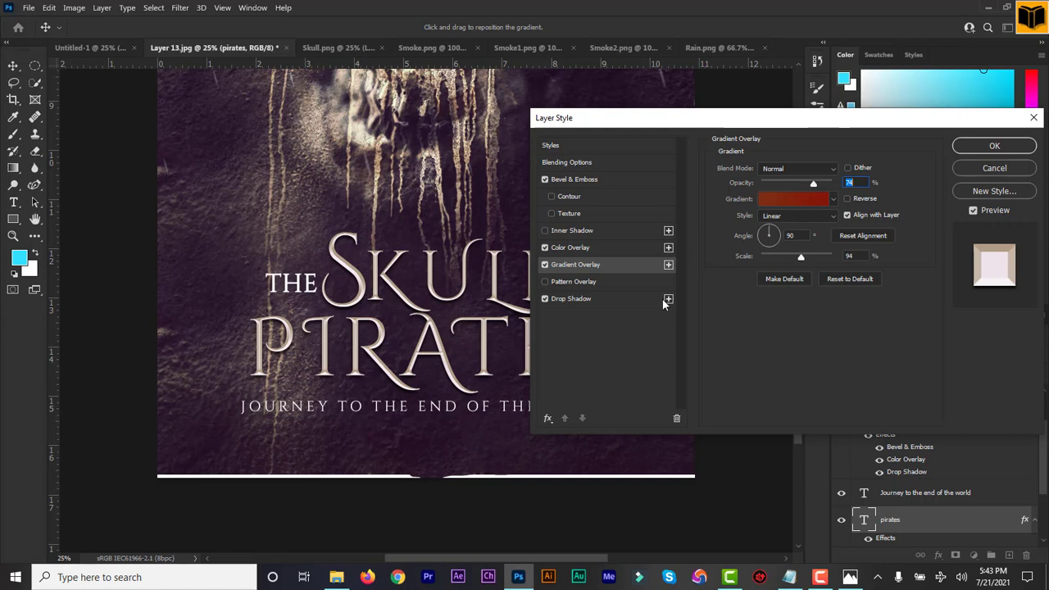
- Set the pirates layer's Gradient Overlay blend mode to Color Dodge and apply the layer style
left_click(832, 170)
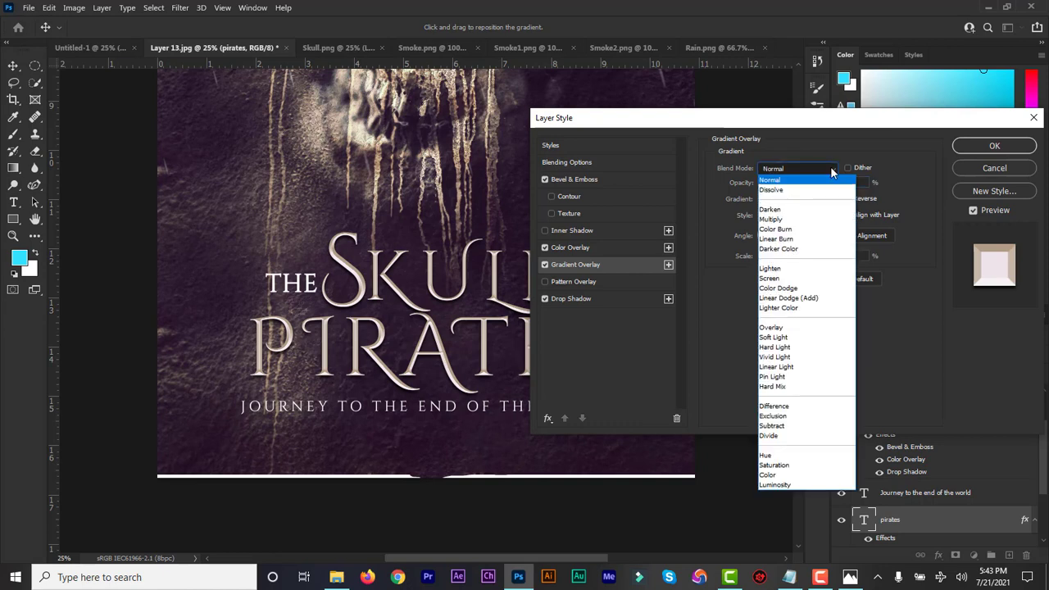
left_click(809, 288)
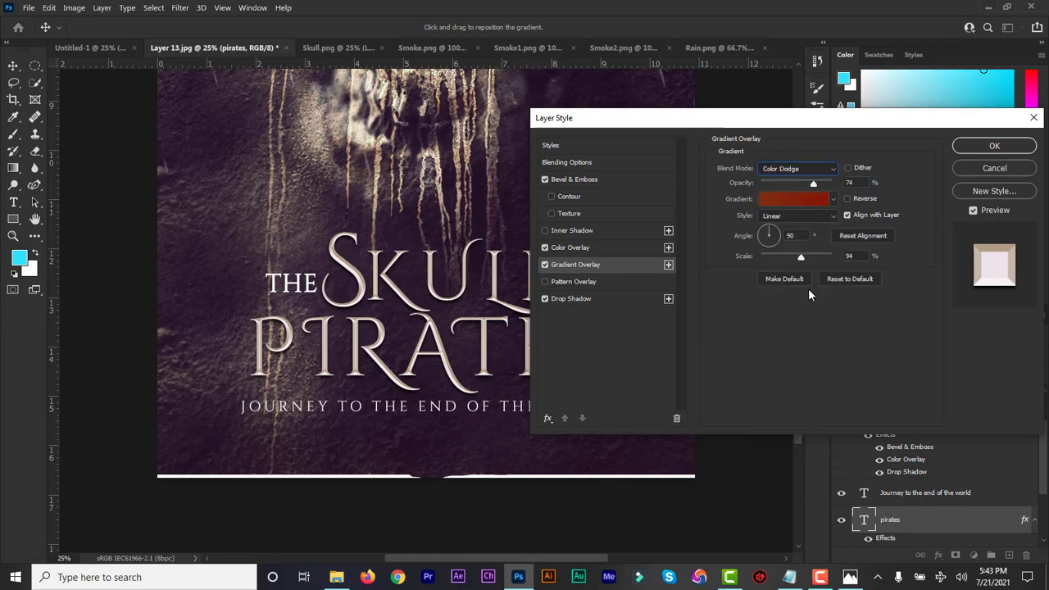
left_click(997, 149)
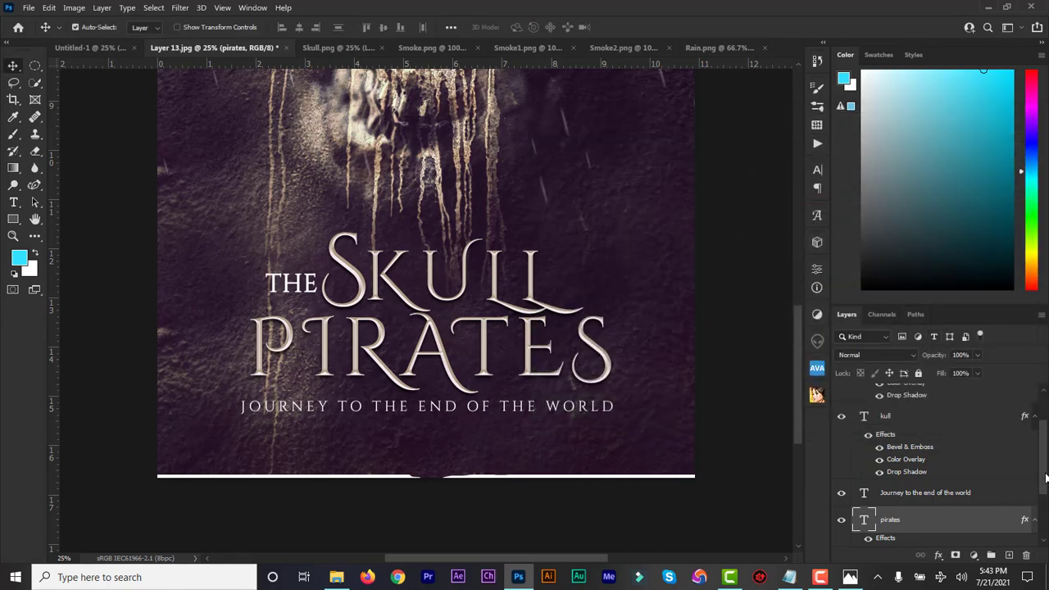
scroll(1041, 483, "down", 3)
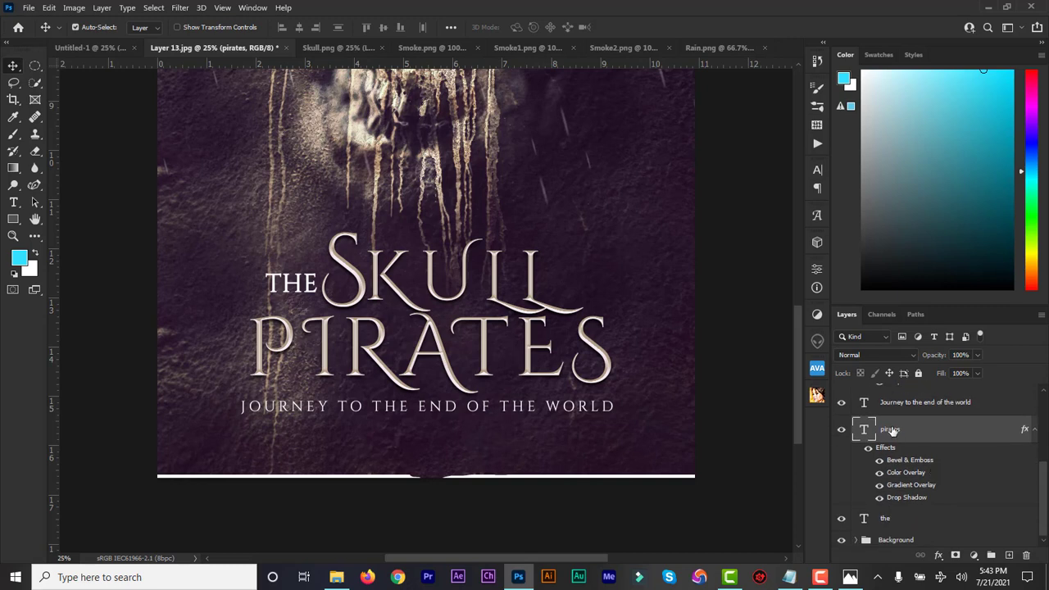
- Set the pirates layer's Gradient Overlay blend mode to Normal and apply the layer style
left_click(939, 559)
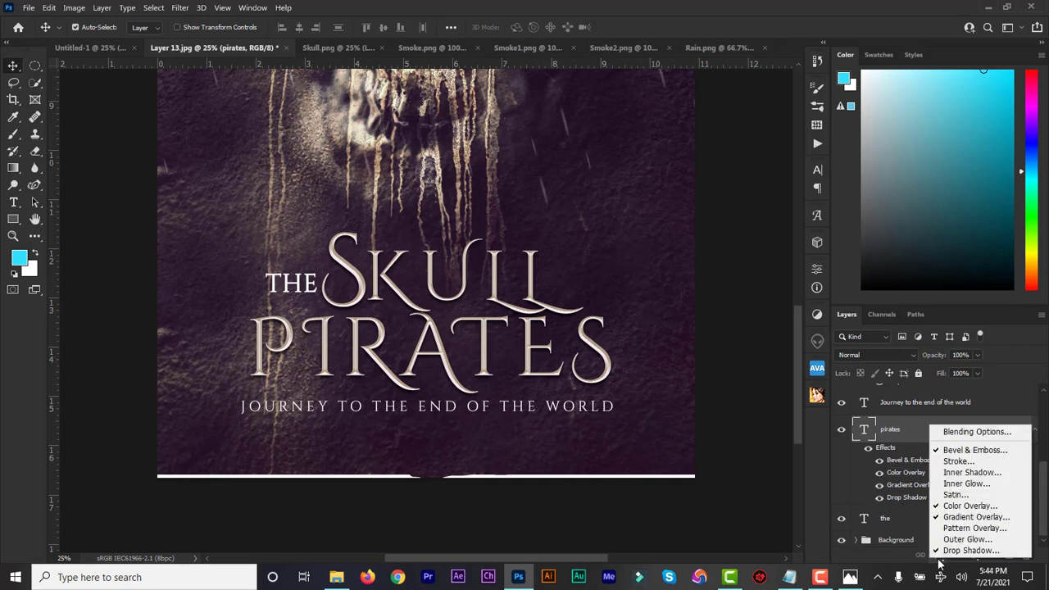
left_click(975, 516)
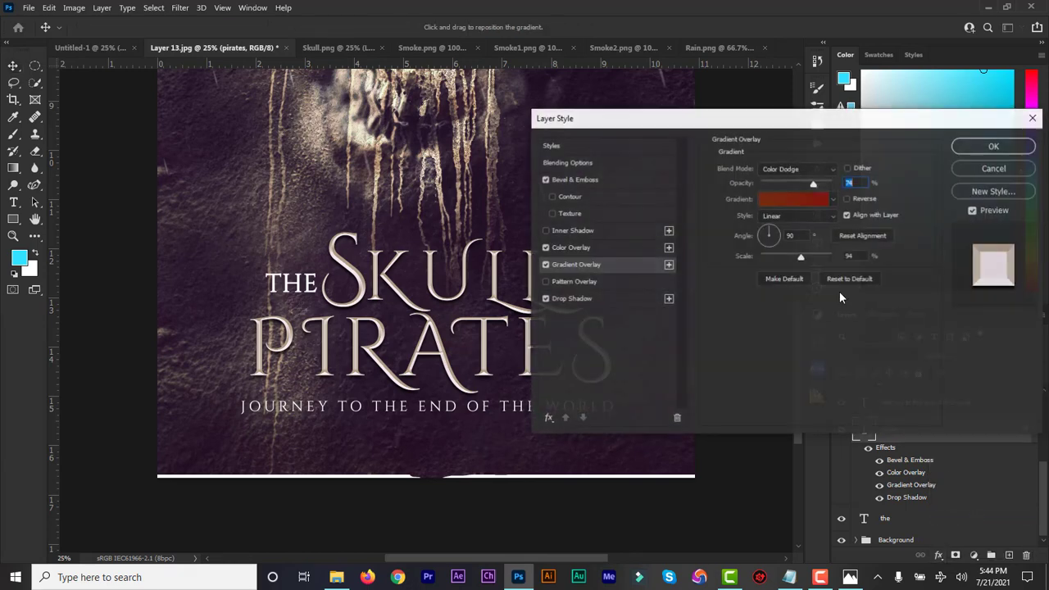
left_click(831, 172)
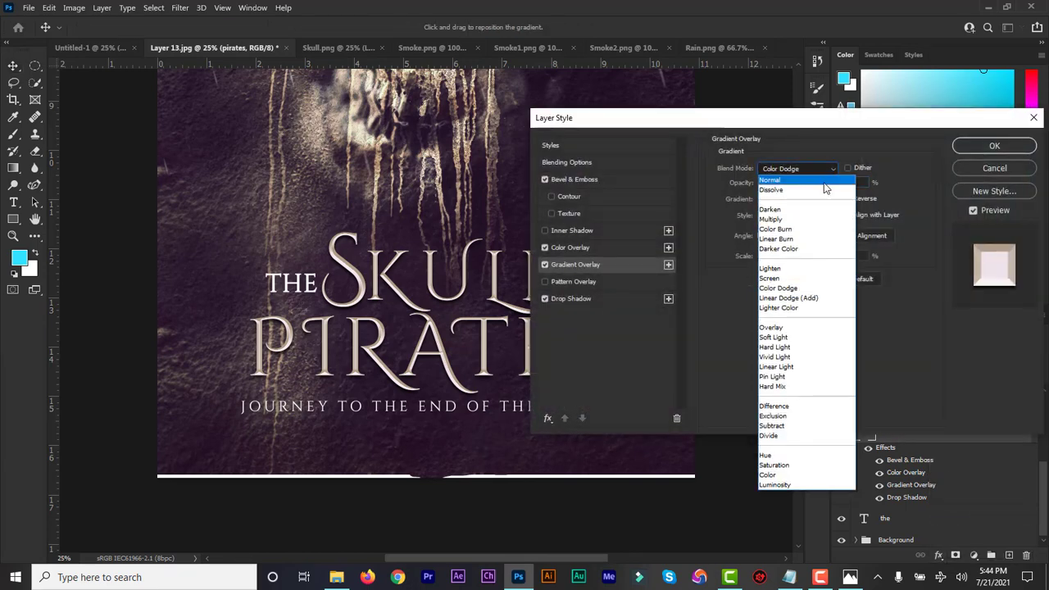
left_click(825, 182)
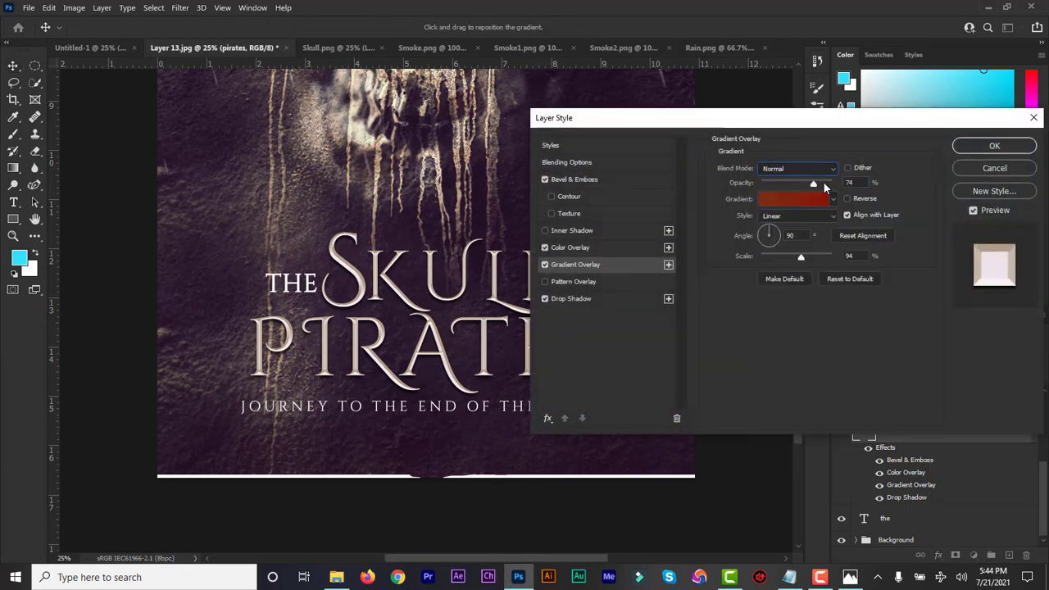
left_click(990, 144)
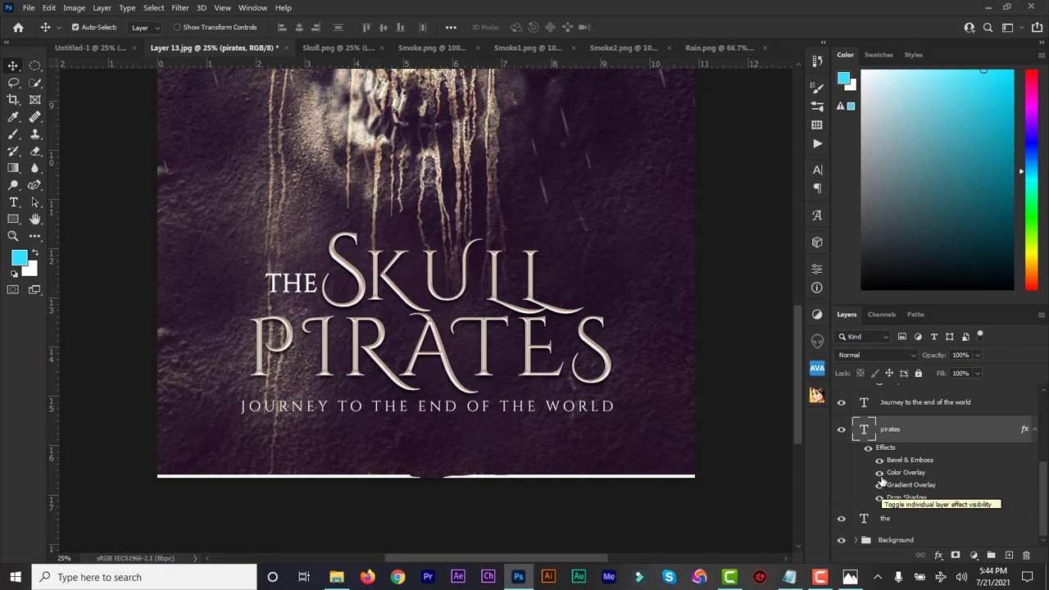
- Toggle the pirates layer's Color Overlay effect to compare the lettering, leaving the effect hidden
left_click(880, 473)
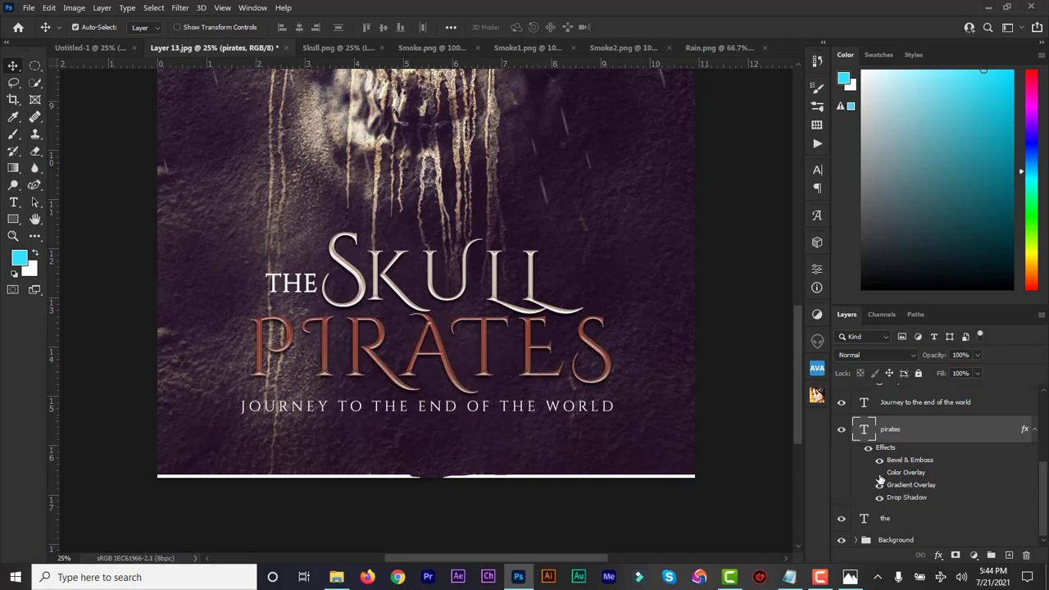
left_click(879, 473)
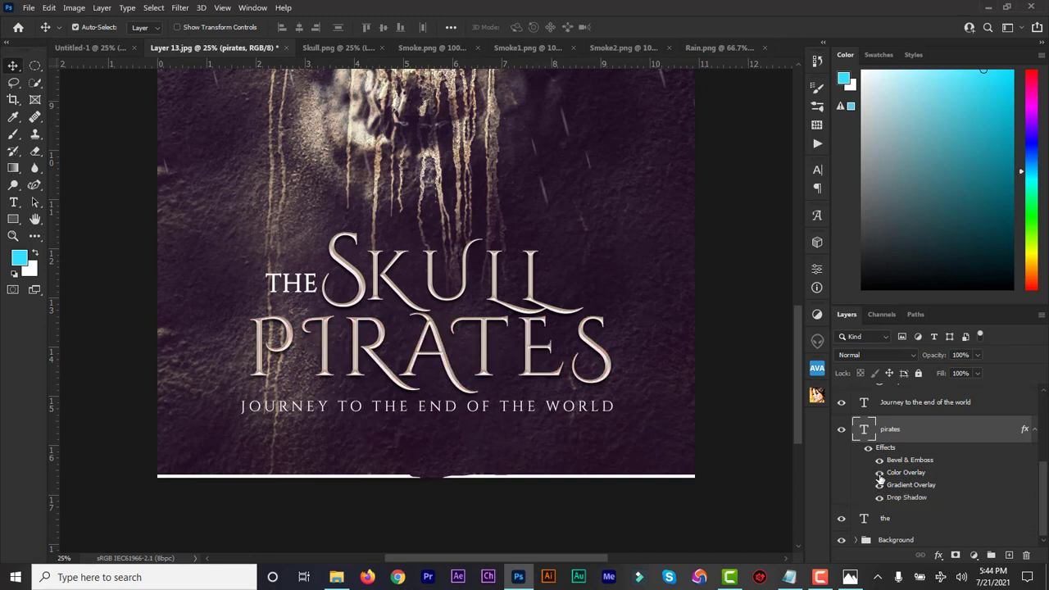
left_click(880, 474)
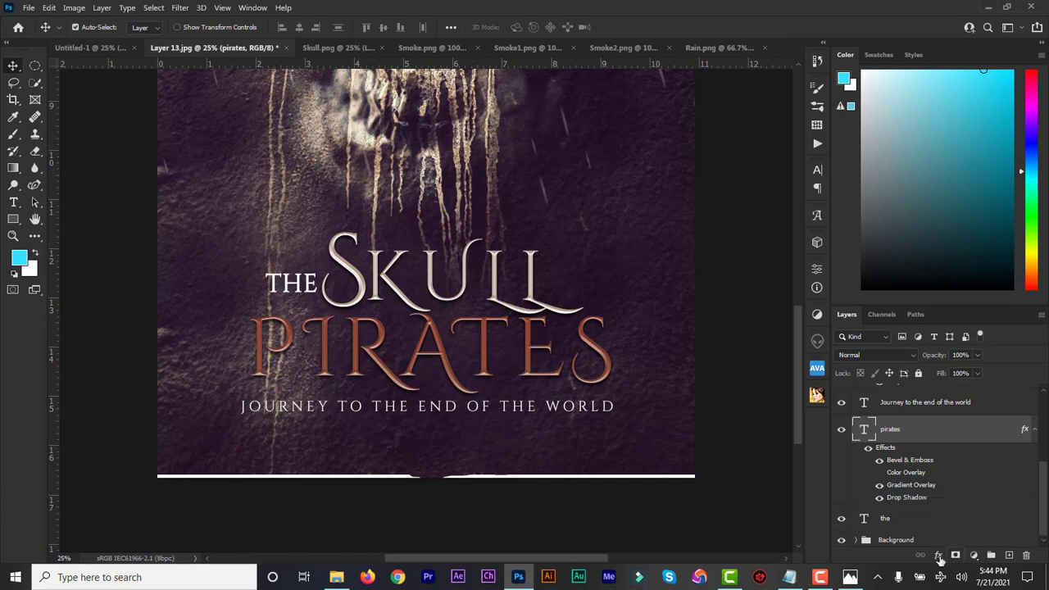
- Edit the pirates layer's Gradient Overlay and set the gradient's starting color stop to ff4402
left_click(939, 557)
left_click(992, 514)
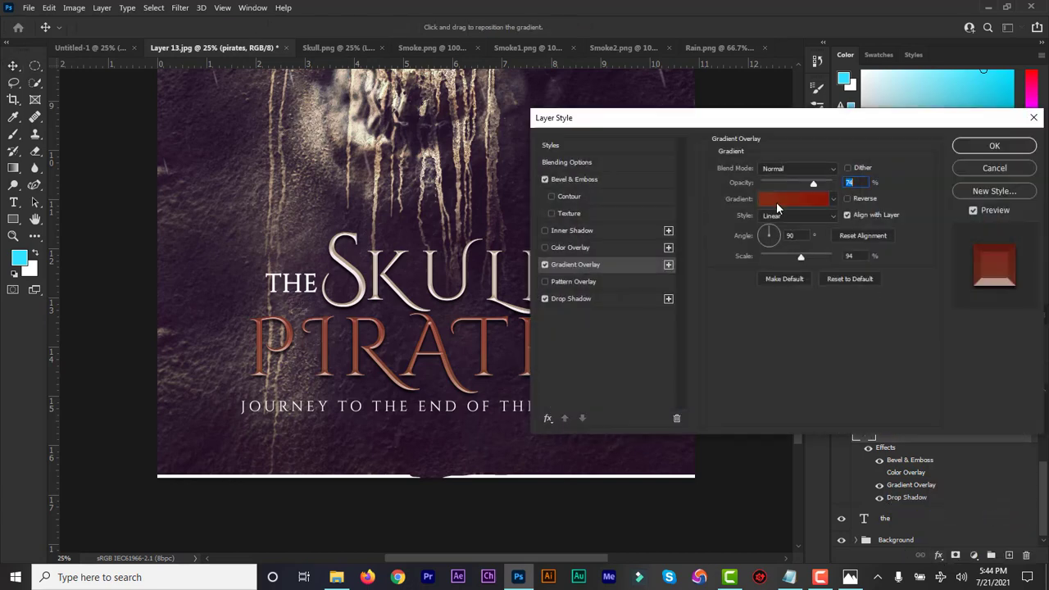
left_click(771, 200)
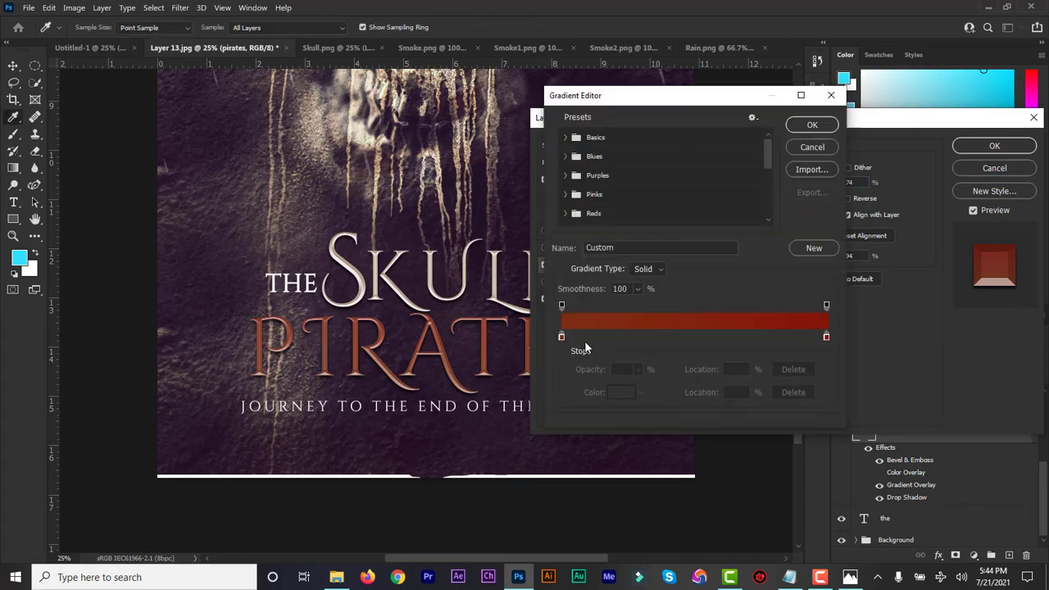
left_click(562, 337)
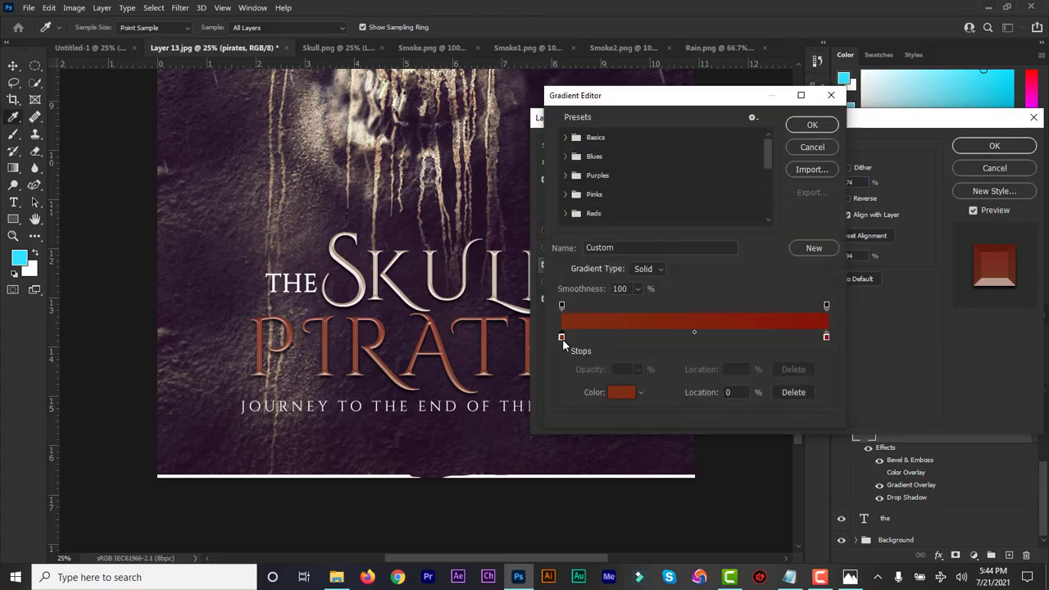
left_click(619, 393)
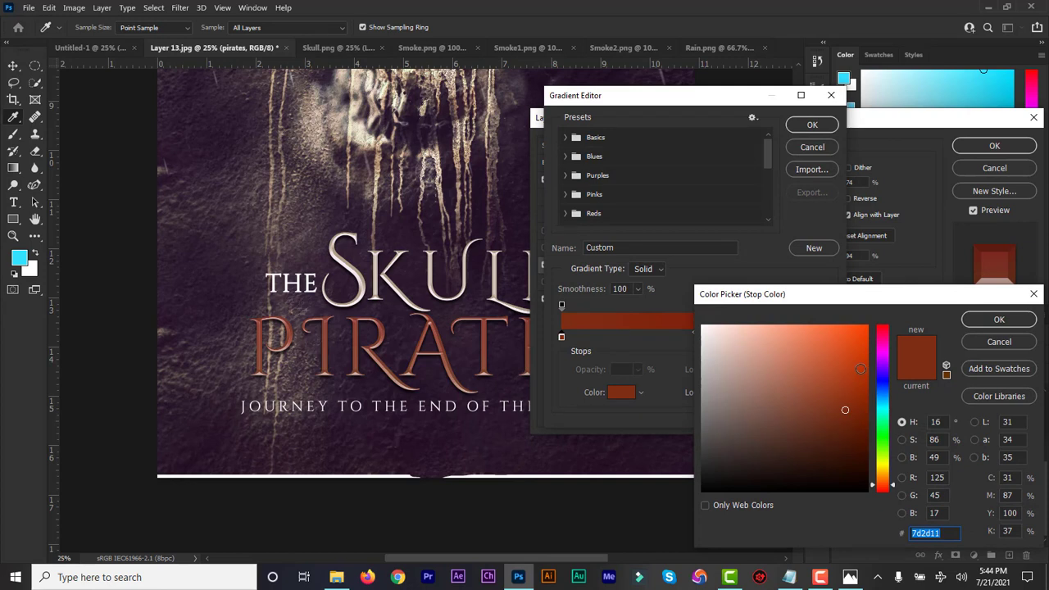
left_click_drag(860, 369, 866, 324)
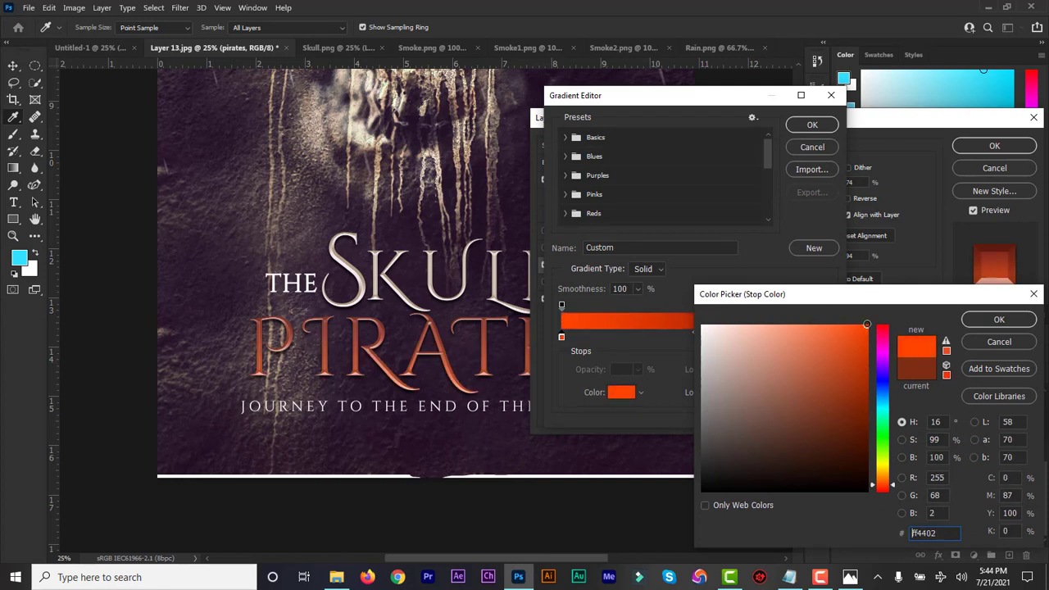
left_click(993, 319)
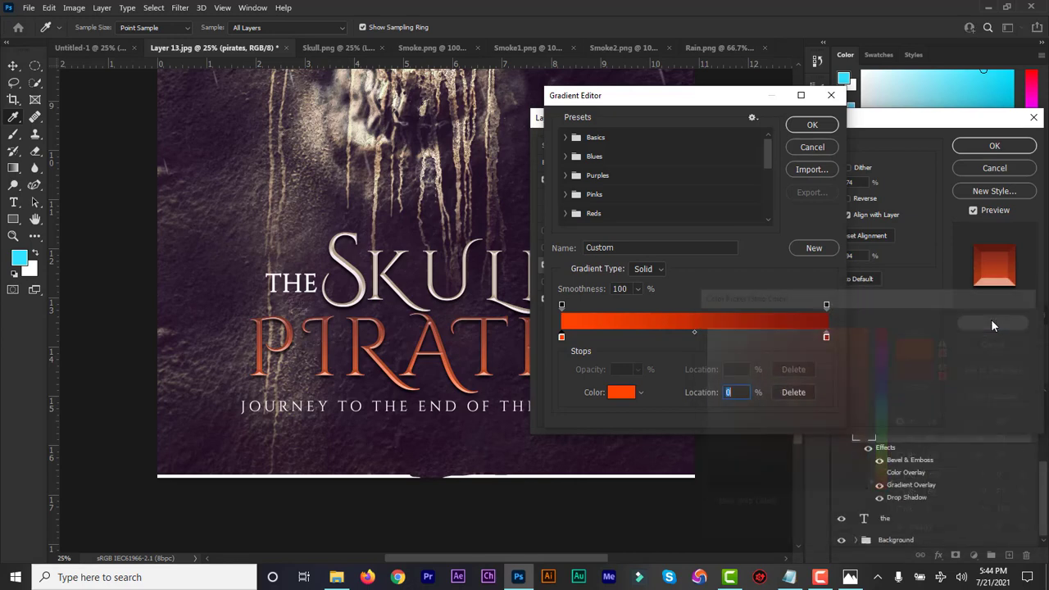
- Set the gradient's end color stop at location 100% to ff5b02 and accept the edited gradient
left_click(827, 339)
left_click(625, 395)
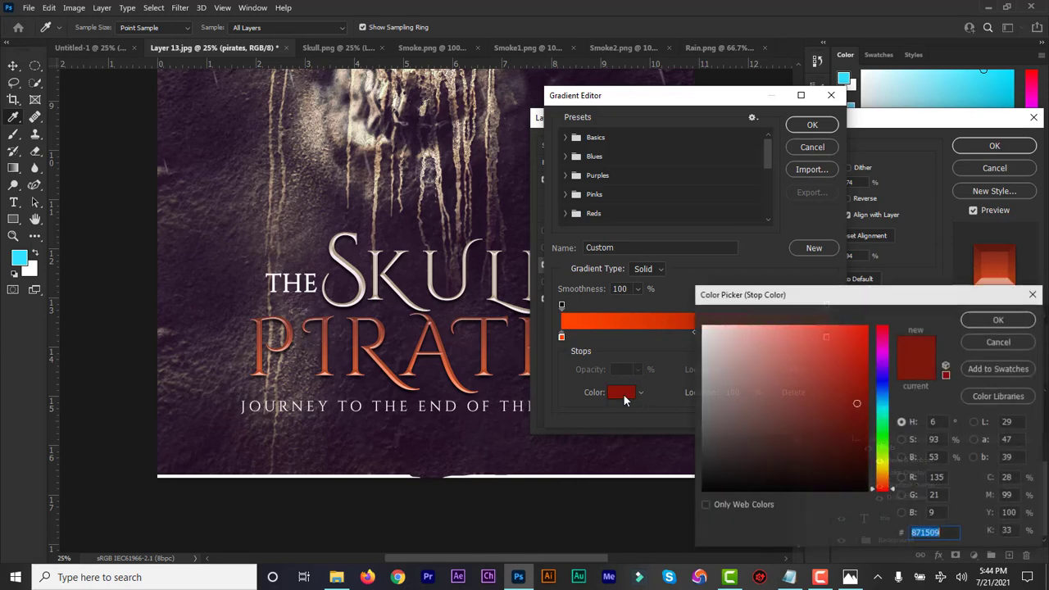
left_click(889, 482)
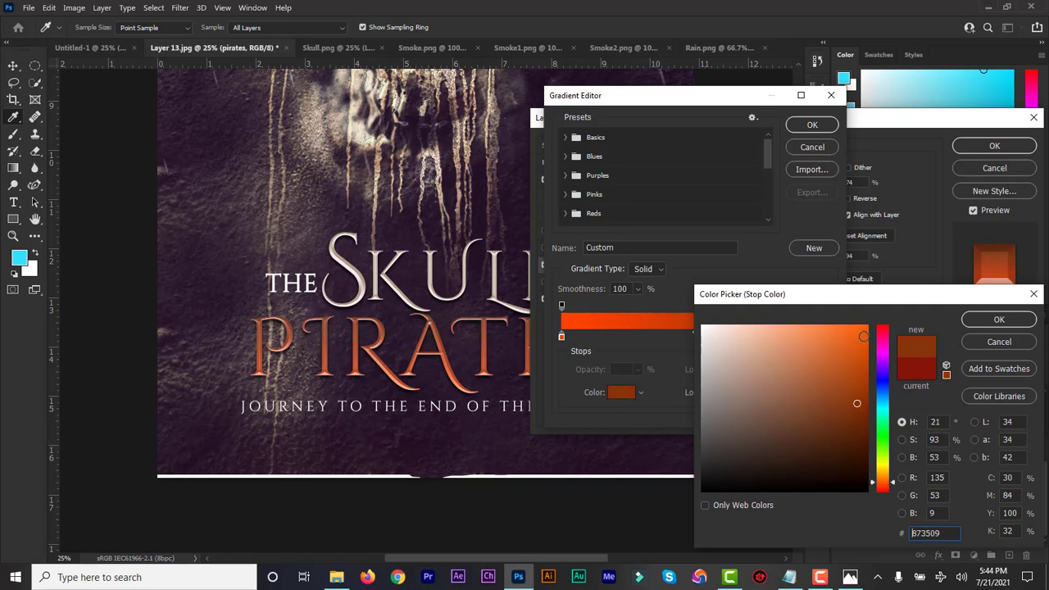
left_click(867, 324)
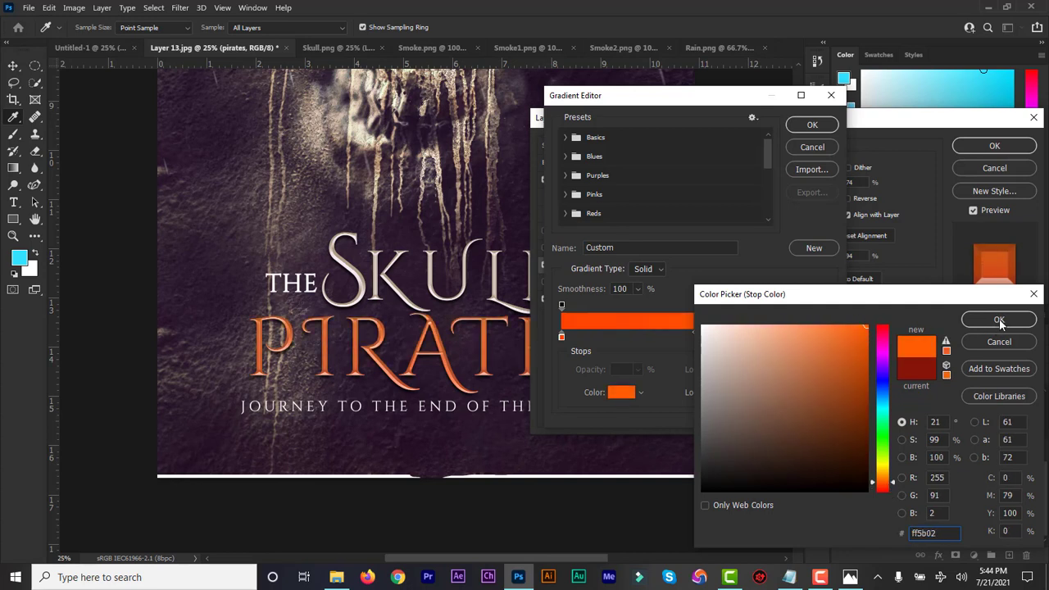
left_click(1000, 319)
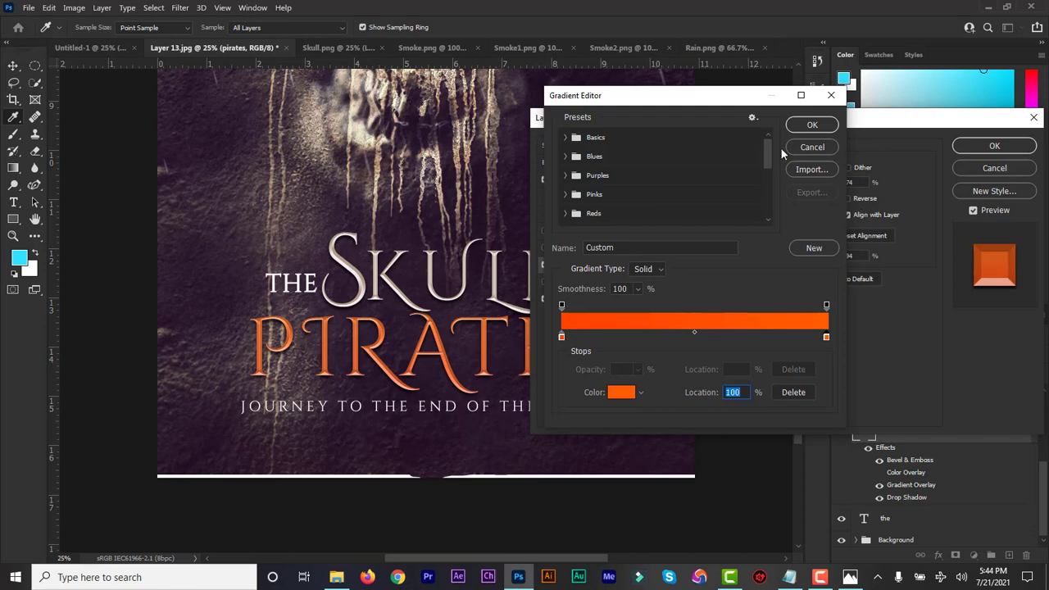
left_click(812, 125)
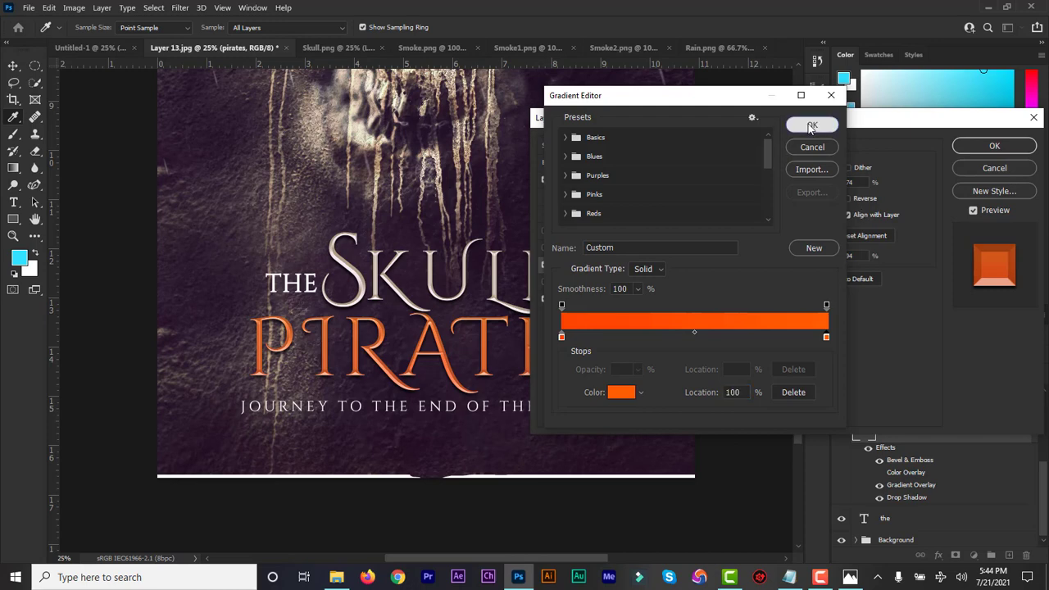
- Try the Darken blend mode on the Gradient Overlay, switch it to Darker Color and apply the layer style
left_click(816, 168)
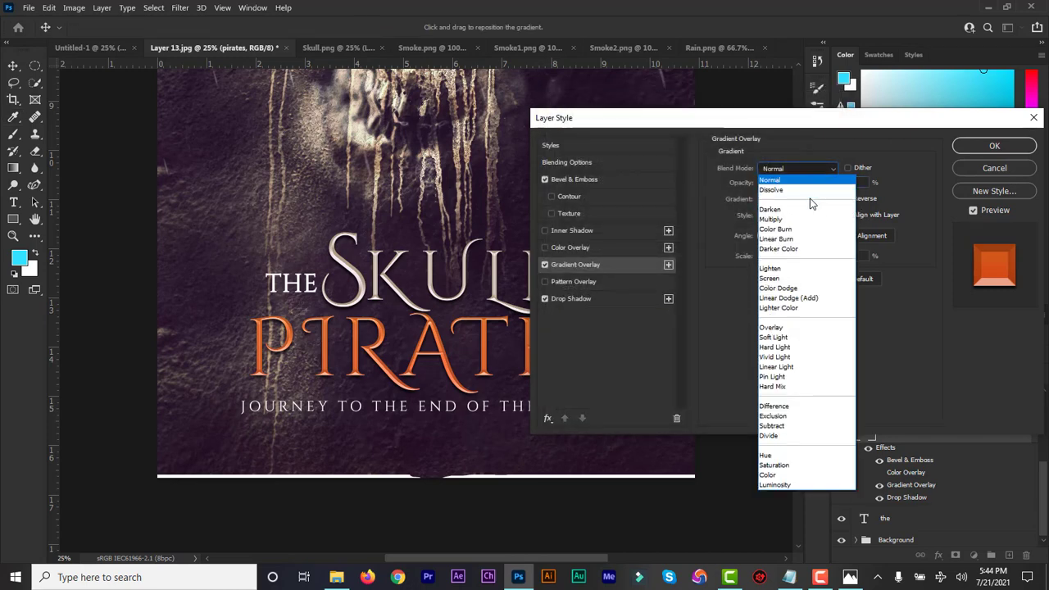
left_click(810, 211)
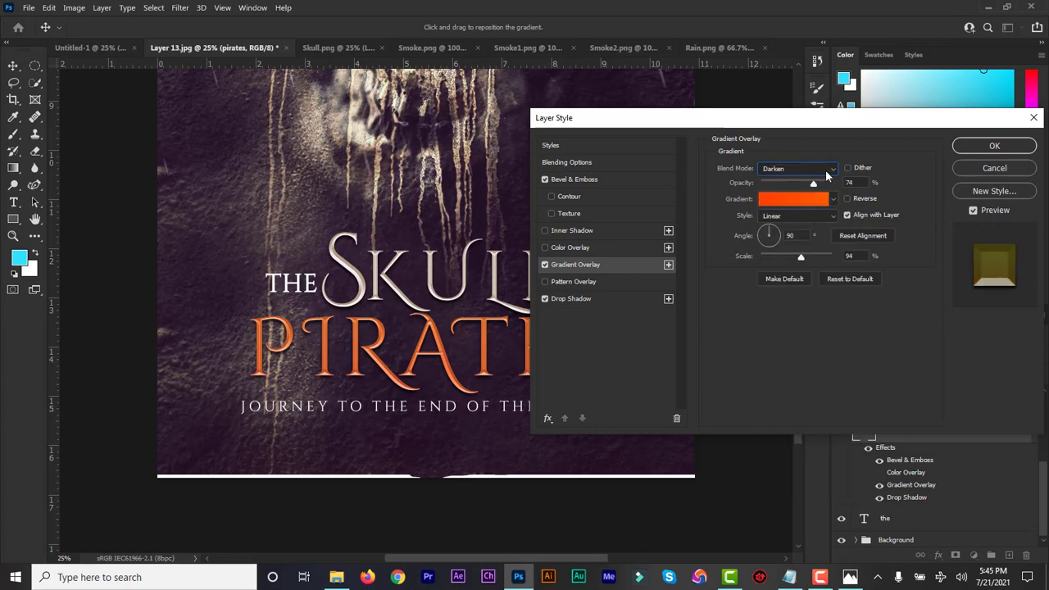
left_click(834, 170)
left_click(807, 216)
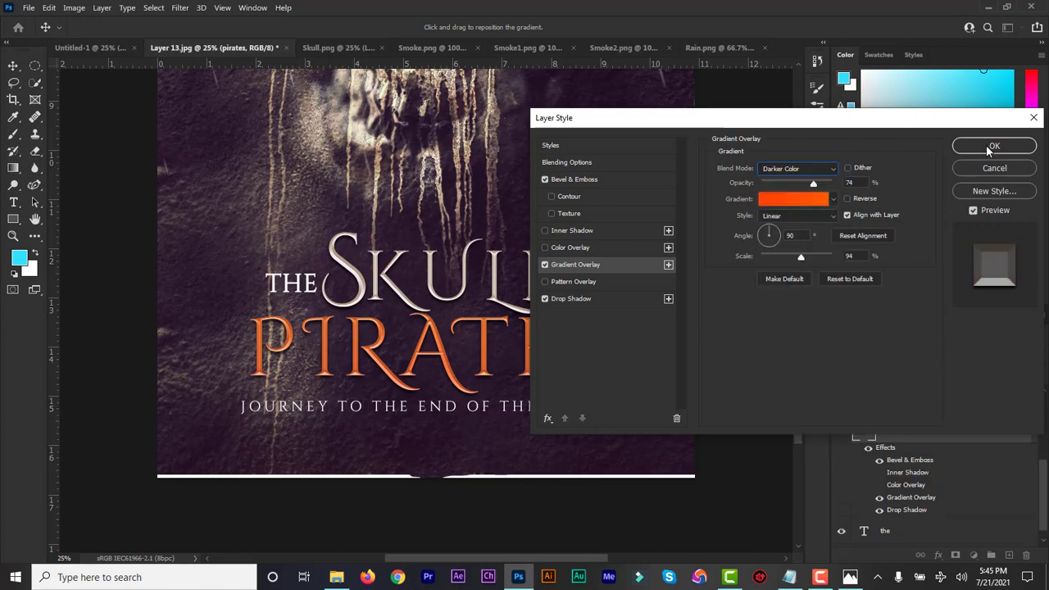
left_click(995, 145)
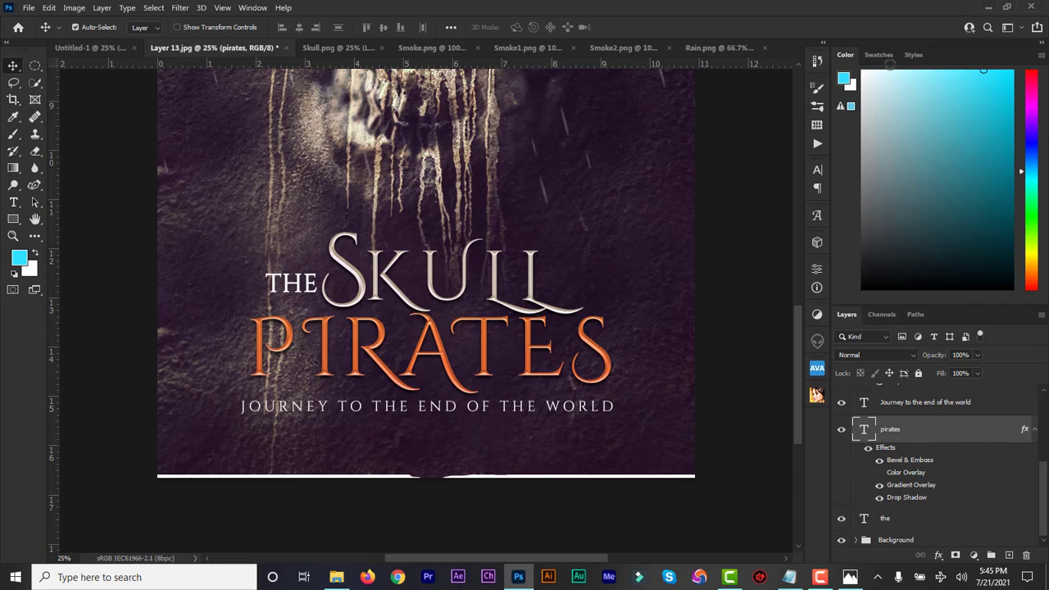
- Apply the red style preset from the Fabric group to the pirates text layer
left_click(911, 55)
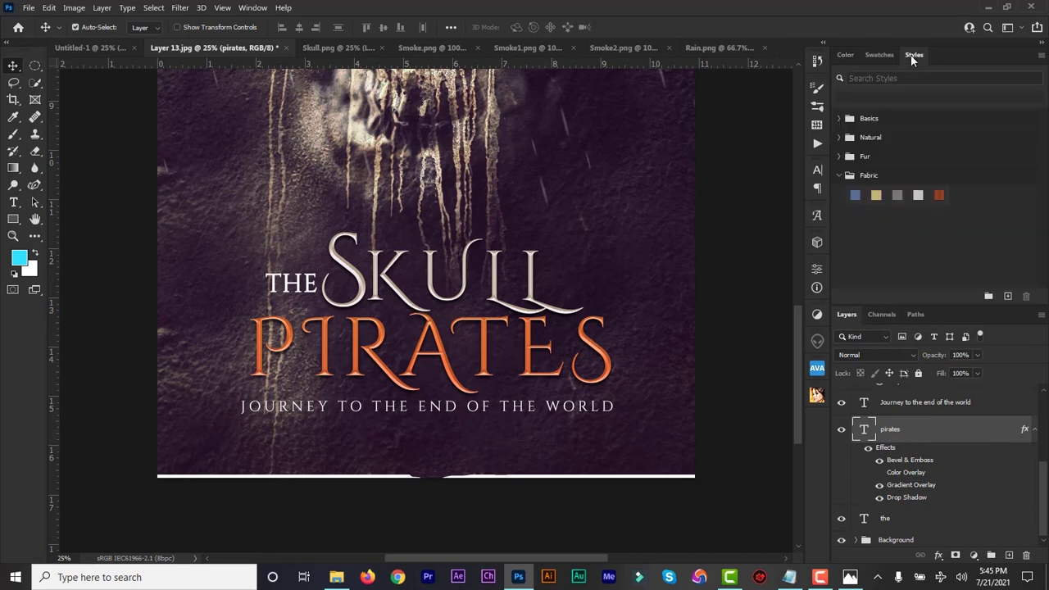
left_click(939, 198)
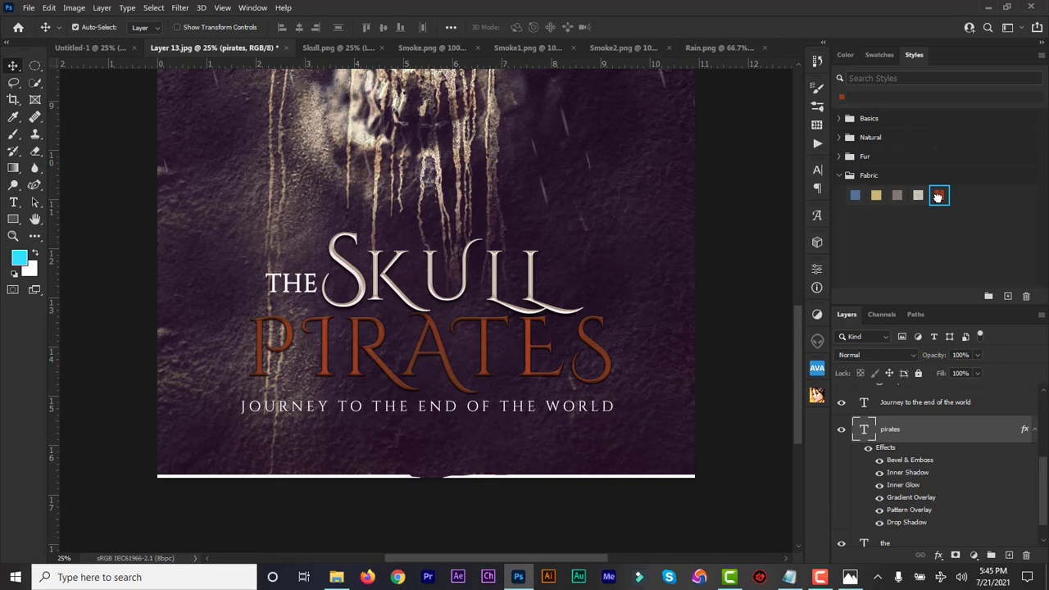
- Look through the Fur and Natural style presets, collapse the style groups, and undo the Fabric style applied to the pirates text
left_click(839, 156)
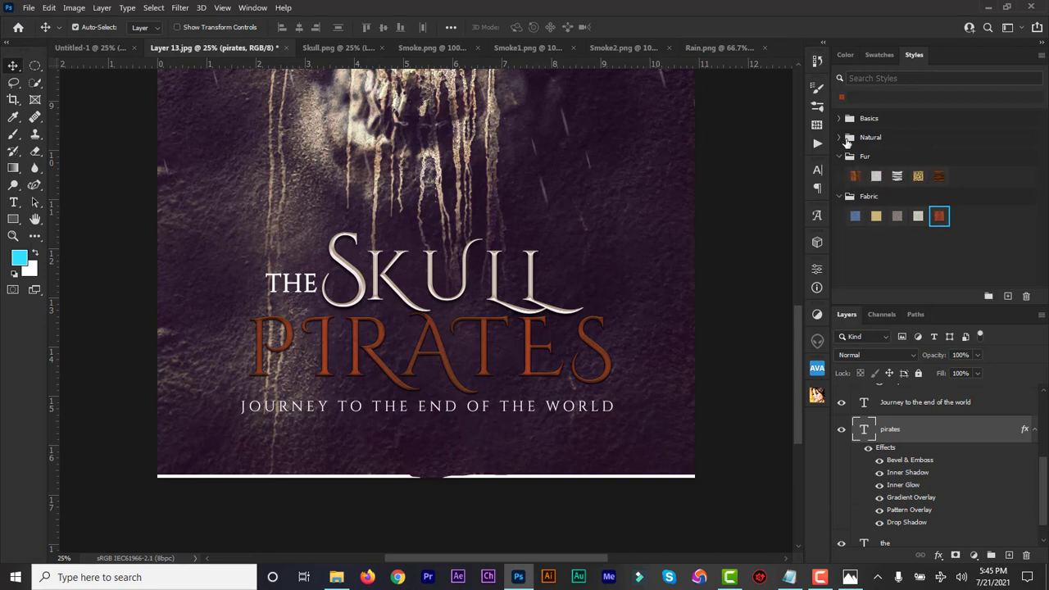
left_click(840, 137)
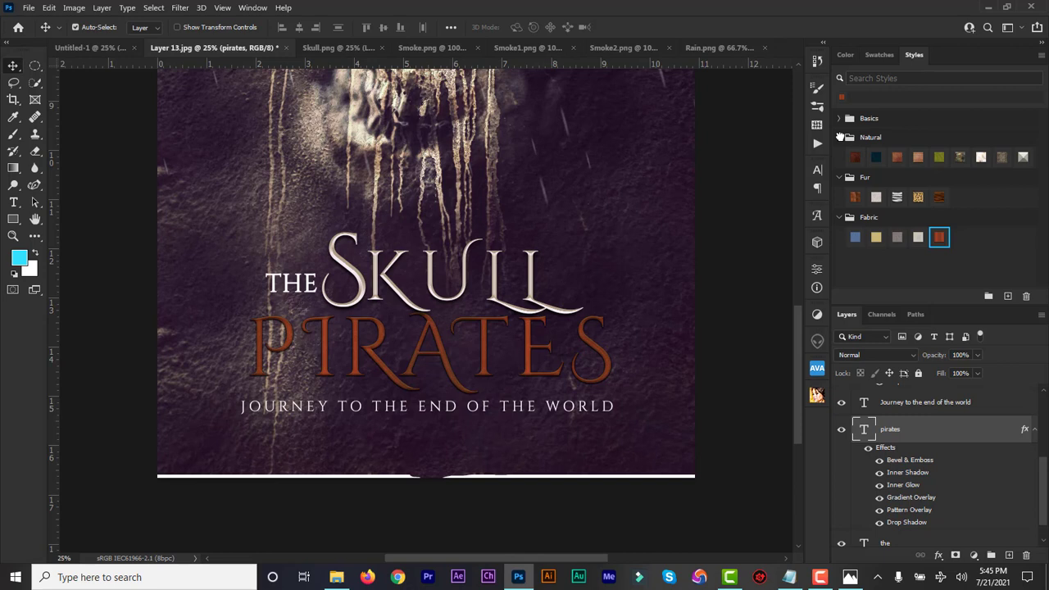
left_click(840, 137)
left_click(840, 157)
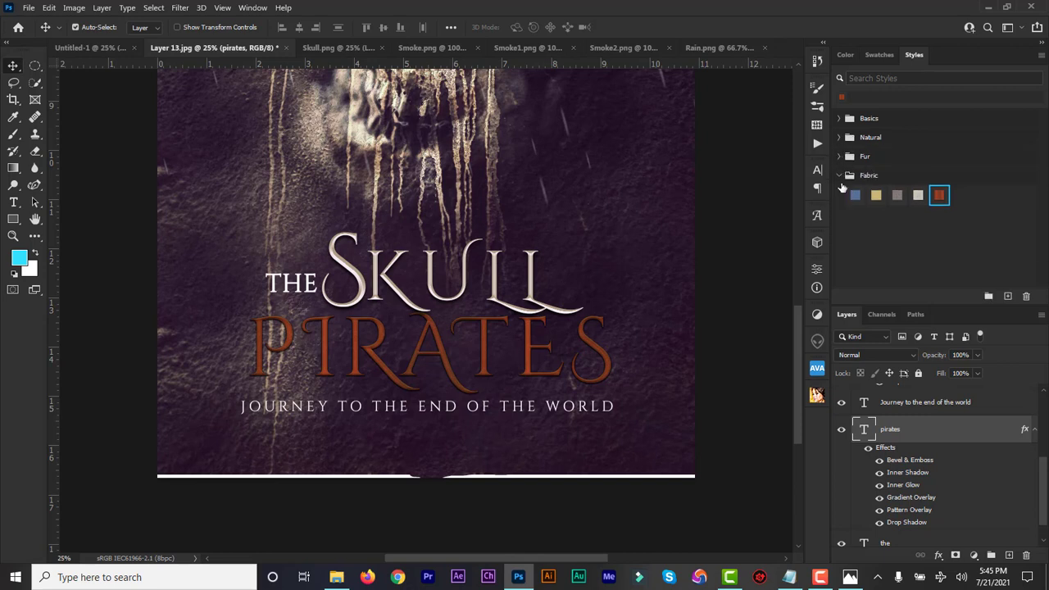
left_click(839, 175)
key("ctrl+z")
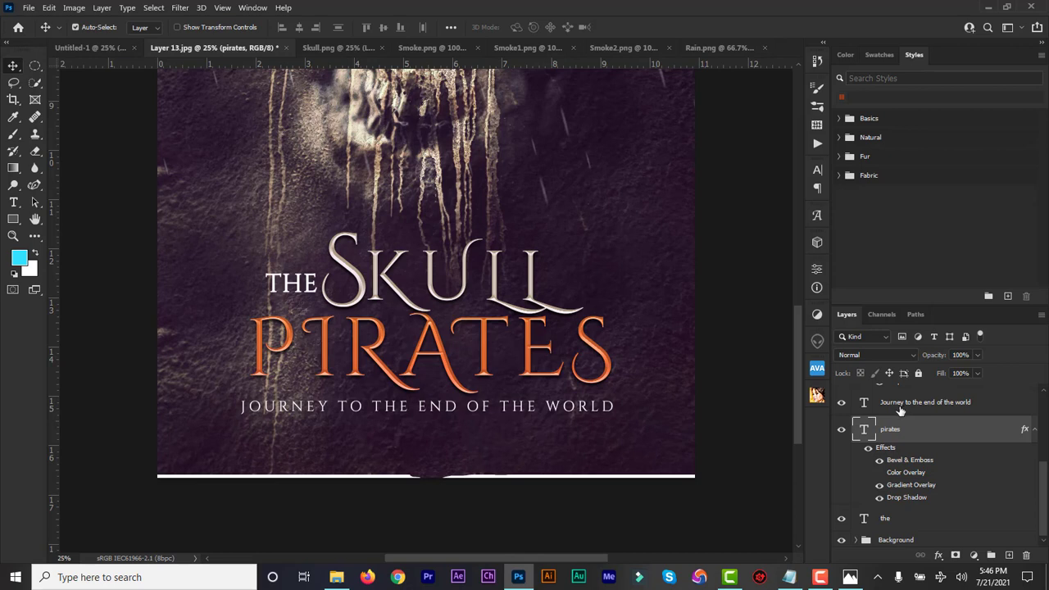
- Nudge the subtitle "Journey to the end of the world" slightly to the right beneath the PIRATES title
left_click(611, 414)
key("Right")
key("Right")
key("Right")
key("Right")
key("Right")
key("Right")
key("Right")
key("Right")
key("Right")
key("Right")
key("Right")
key("Right")
key("Right")
key("Right")
key("Right")
key("Right")
key("Right")
key("Right")
key("Right")
key("Right")
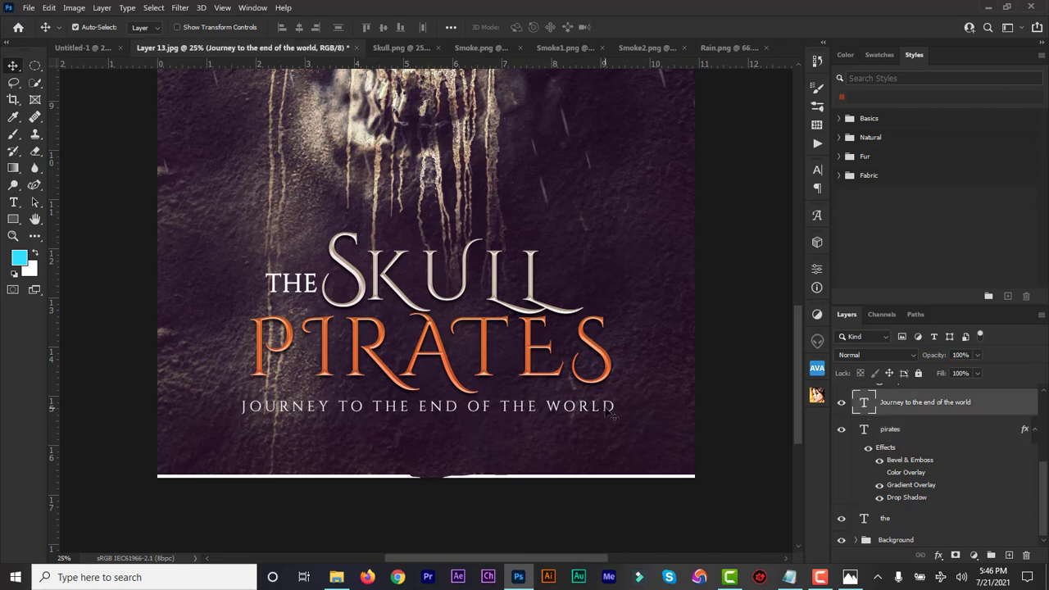
key("Right")
key("Right")
key("Right")
key("Right")
key("Right")
key("Right")
key("Right")
key("Right")
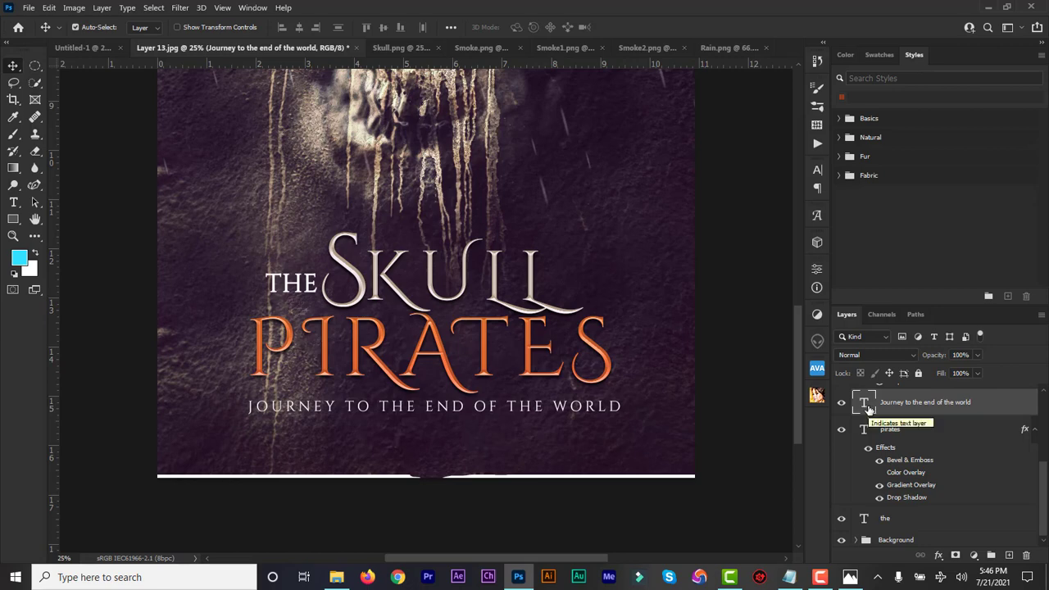
- Copy the author's name from the design info notes and add it as a text line near the cover's upper edge
key("ctrl+minus")
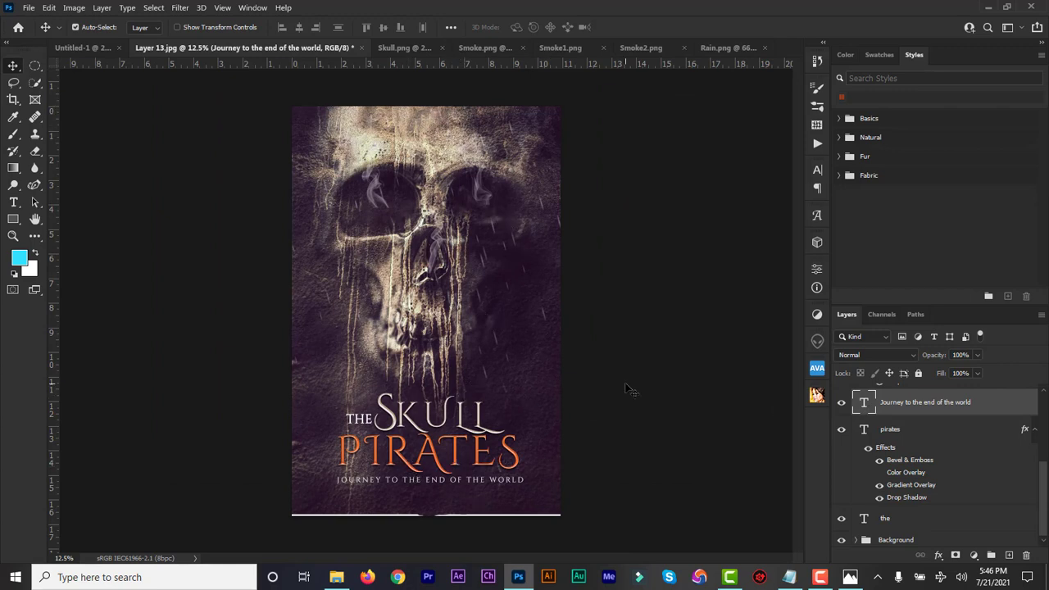
left_click(788, 578)
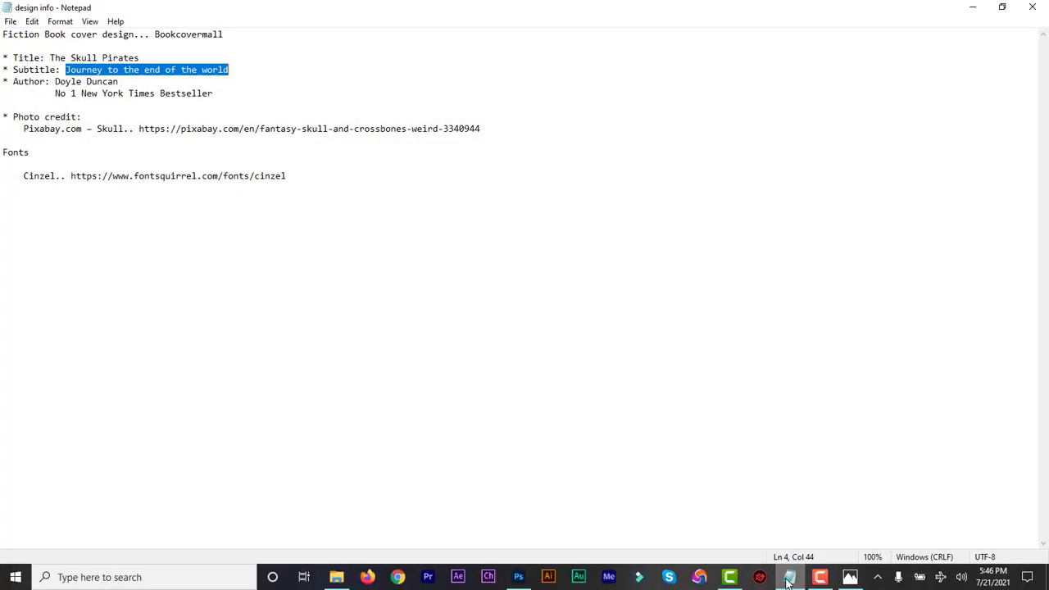
left_click_drag(119, 82, 55, 83)
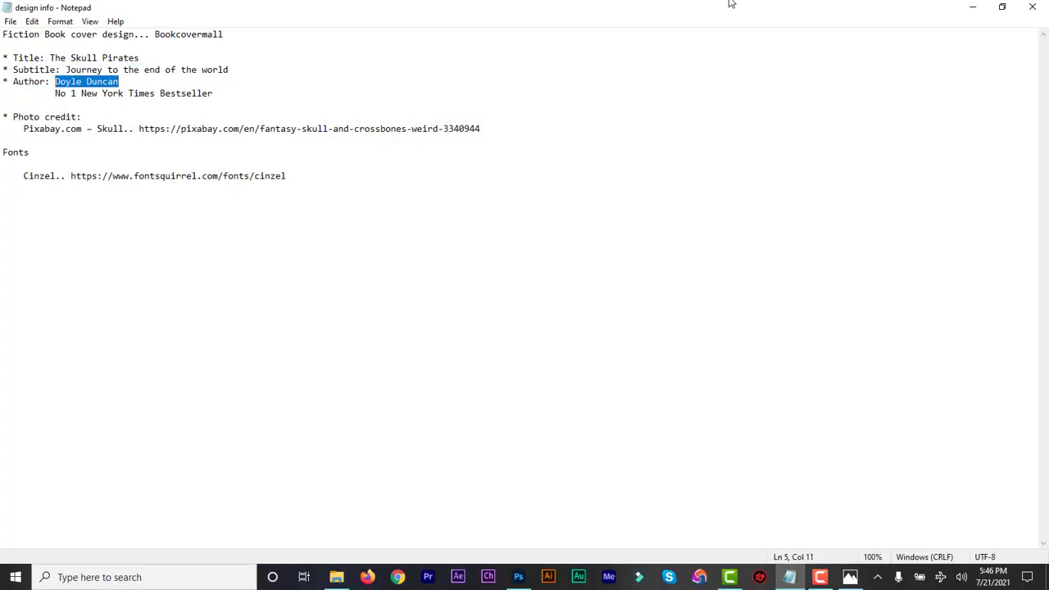
left_click(977, 9)
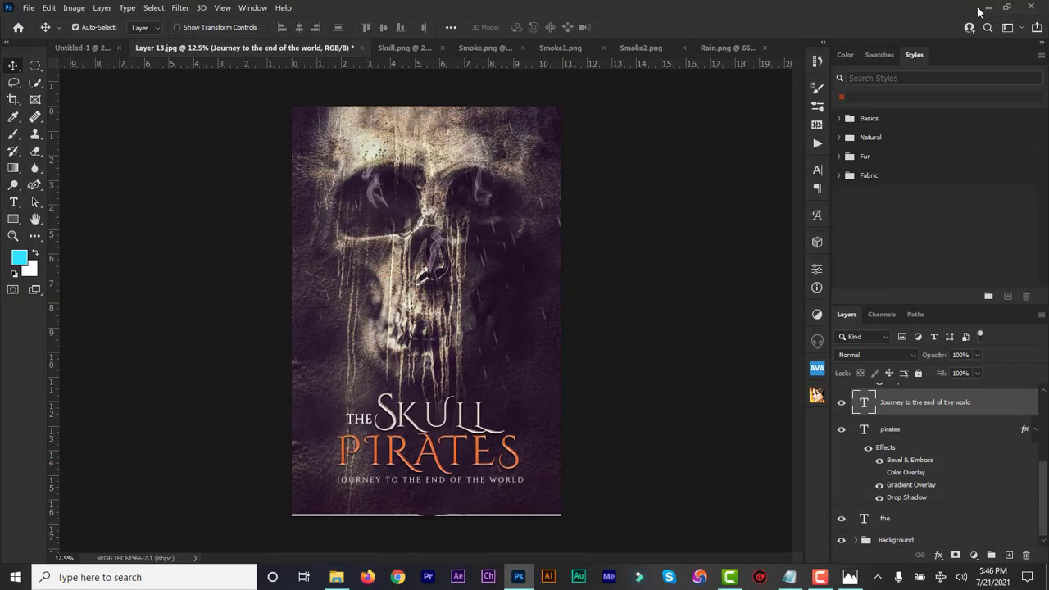
left_click(13, 202)
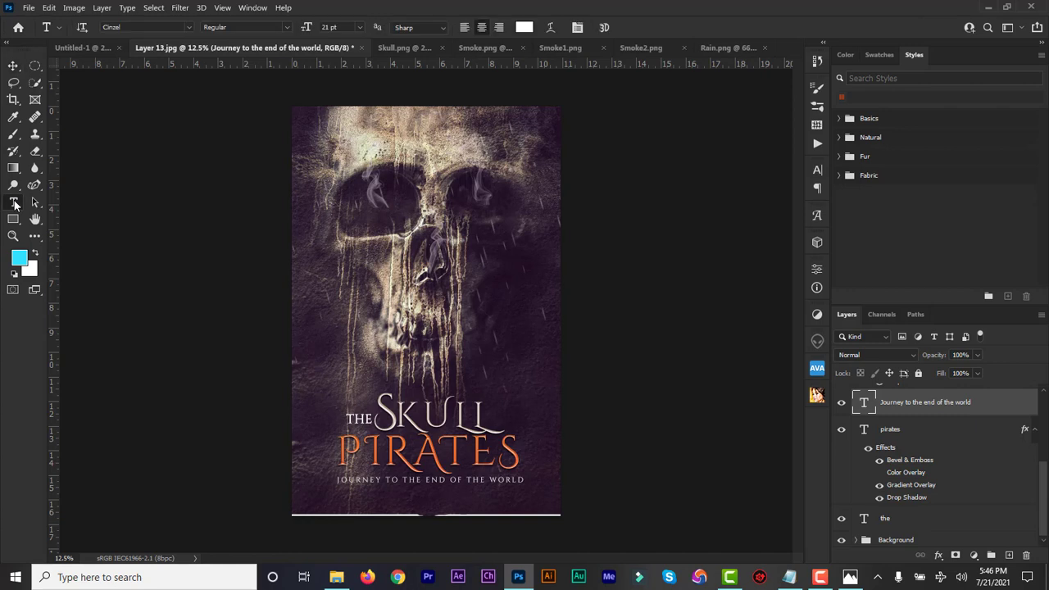
left_click(382, 118)
type("DOYLE DUNCAN")
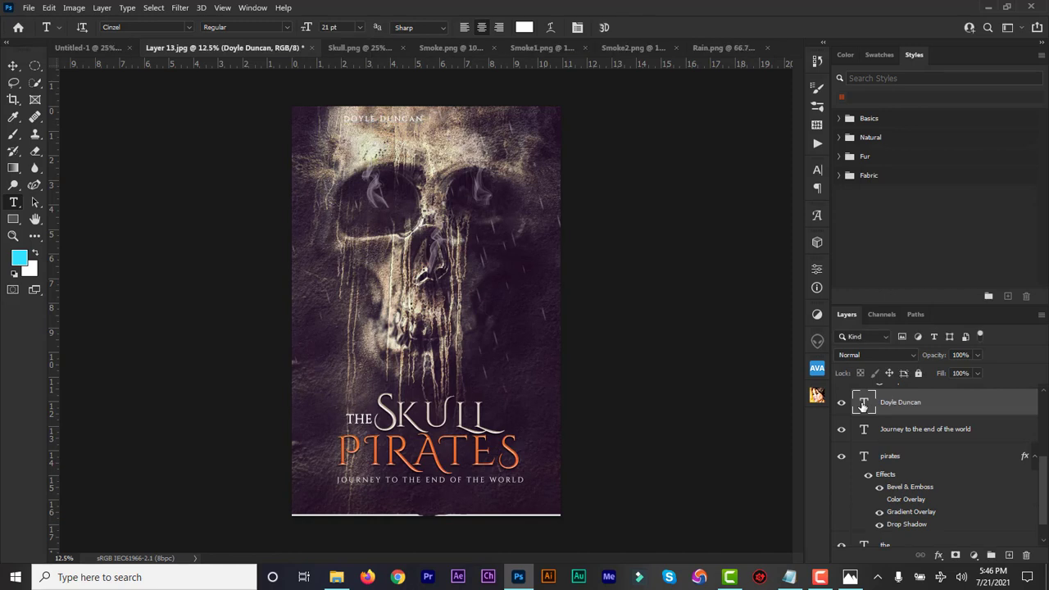
- Enlarge the author's name to 40 pt and centre it near the cover's upper edge
key("ctrl+a")
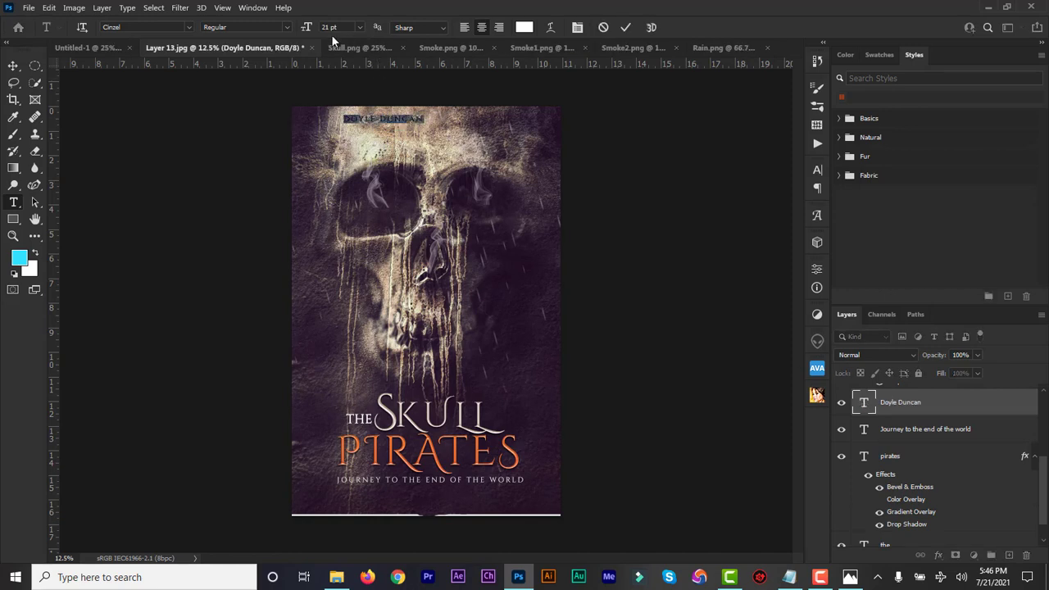
left_click_drag(305, 30, 318, 29)
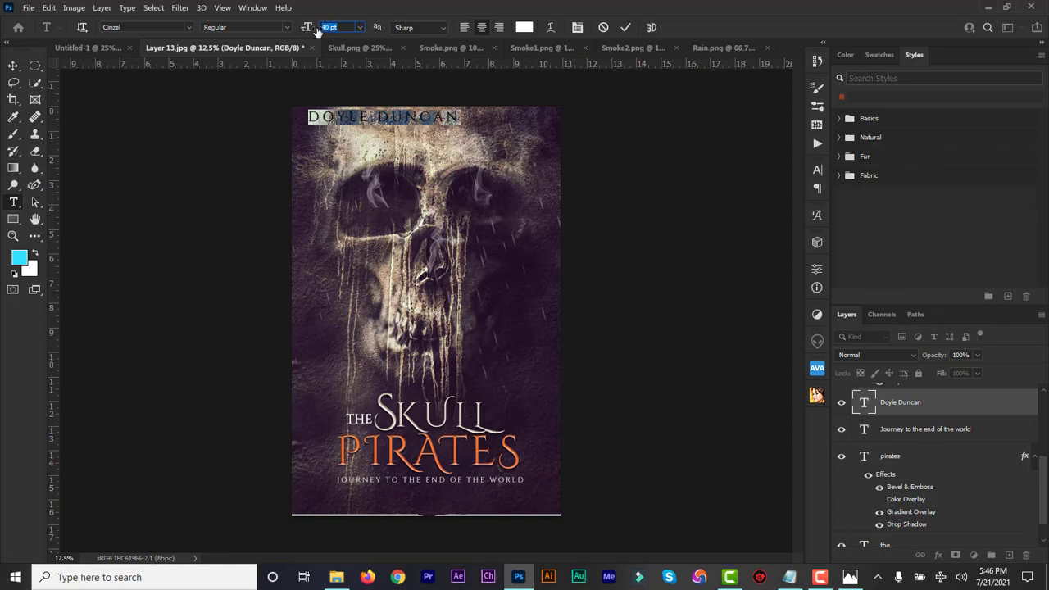
left_click_drag(496, 140, 542, 147)
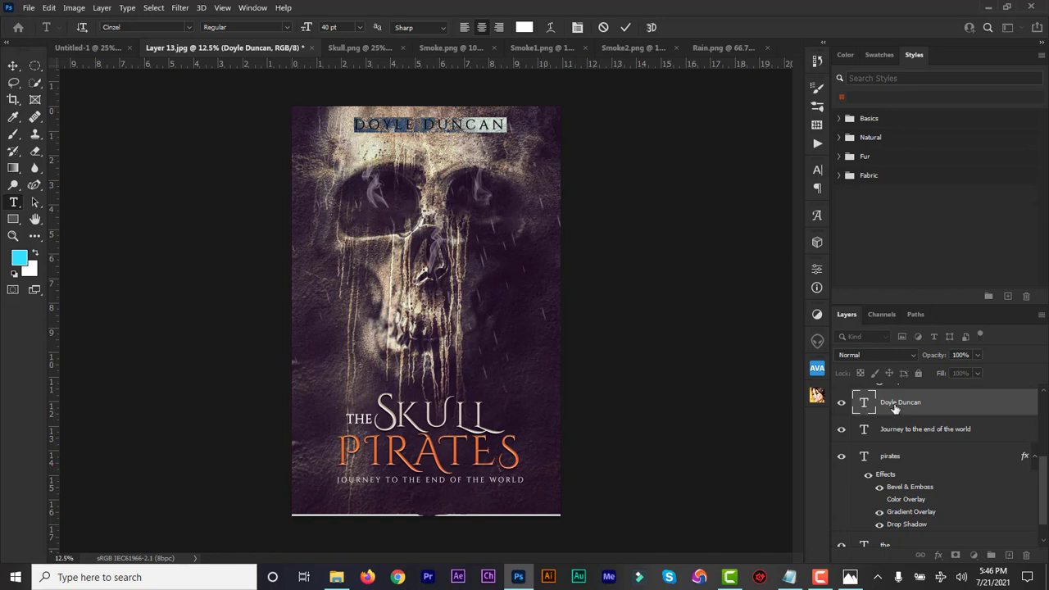
left_click(625, 29)
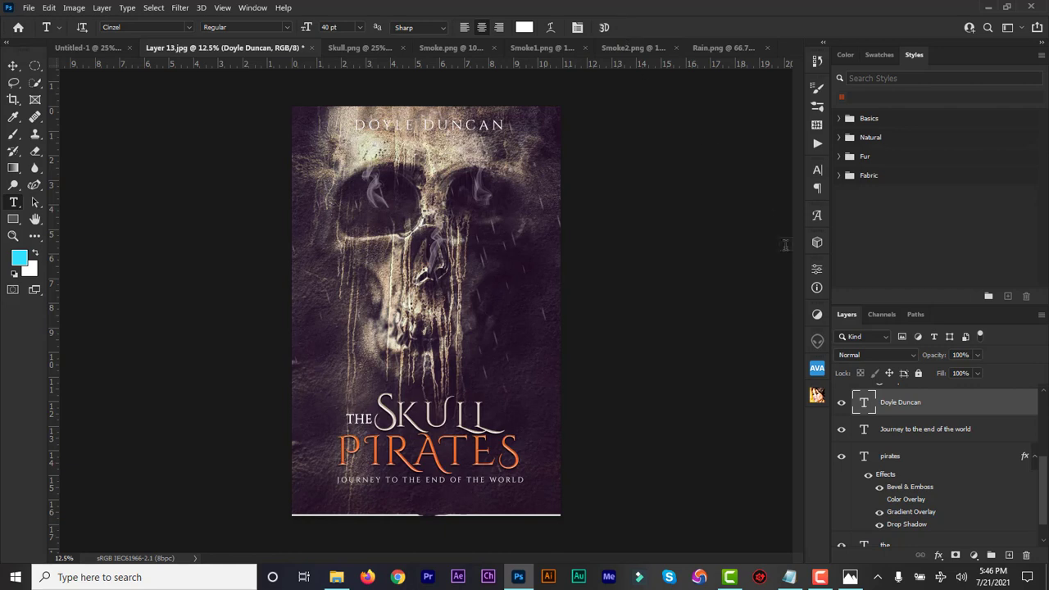
- Apply faux bold to the whole author's name
double_click(867, 404)
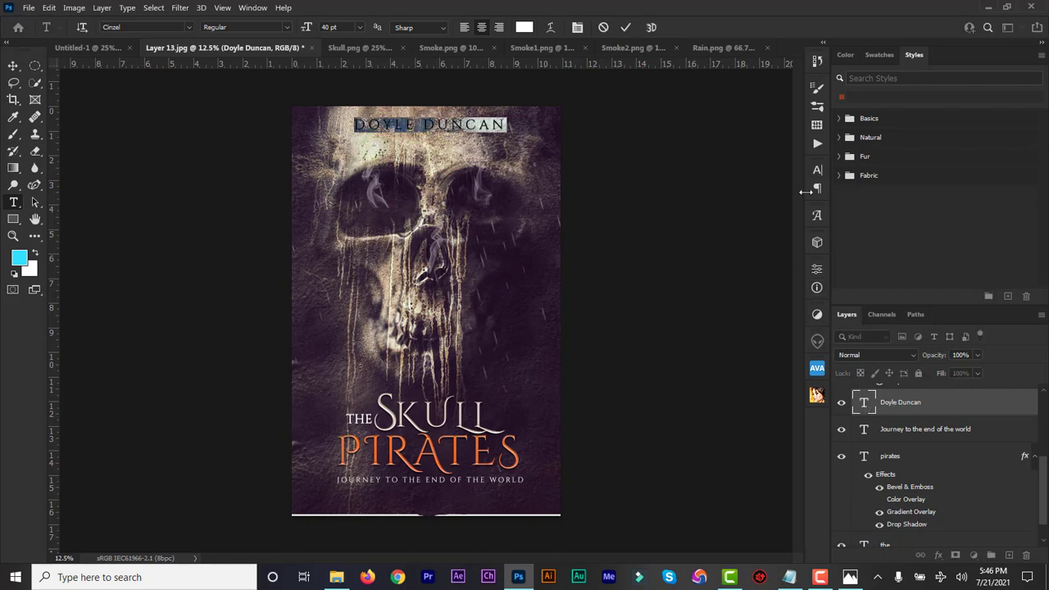
left_click(816, 172)
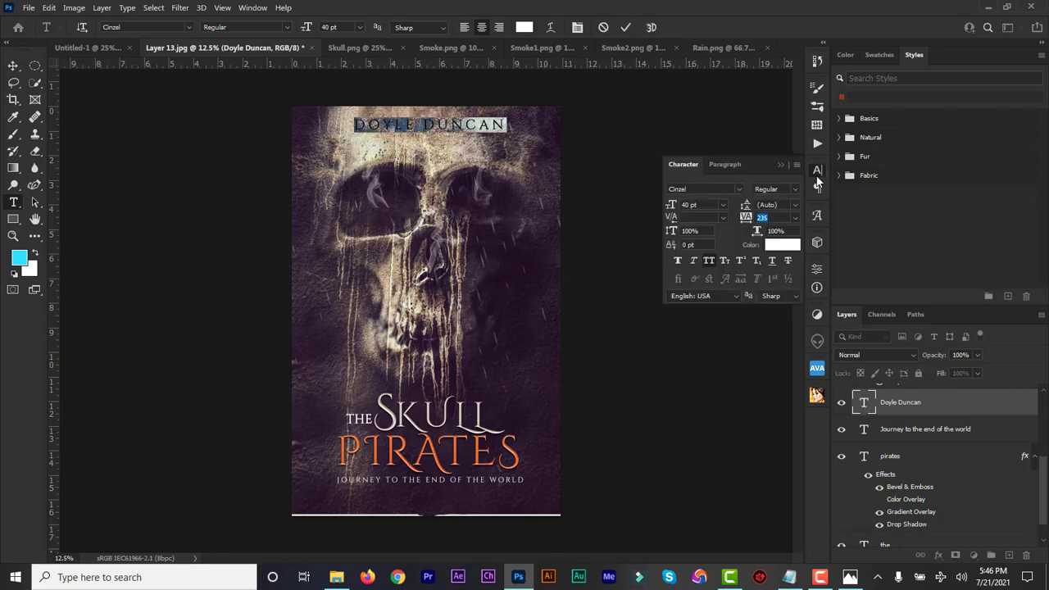
left_click(678, 260)
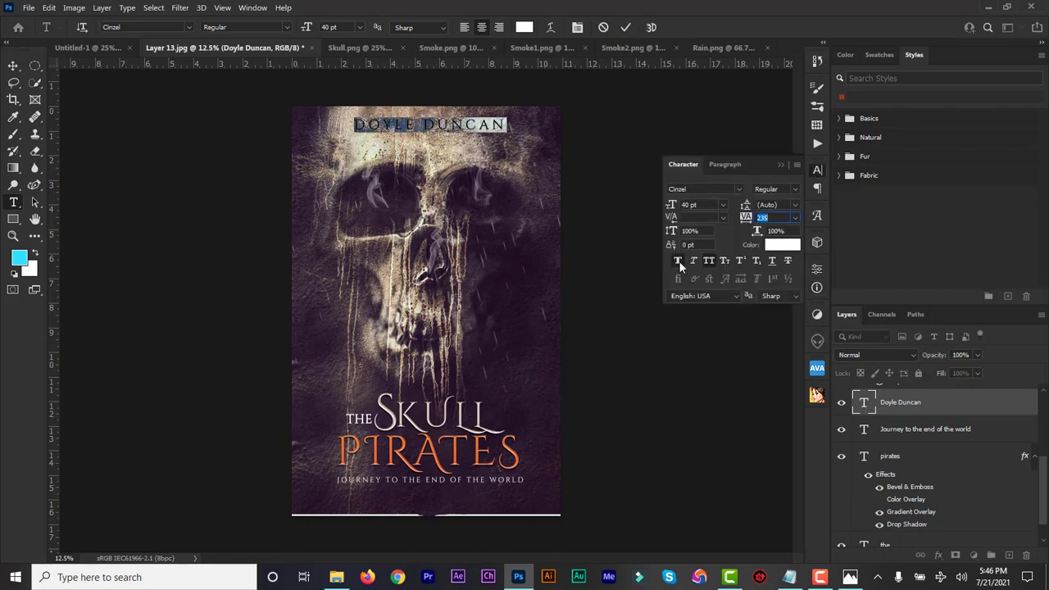
left_click(628, 29)
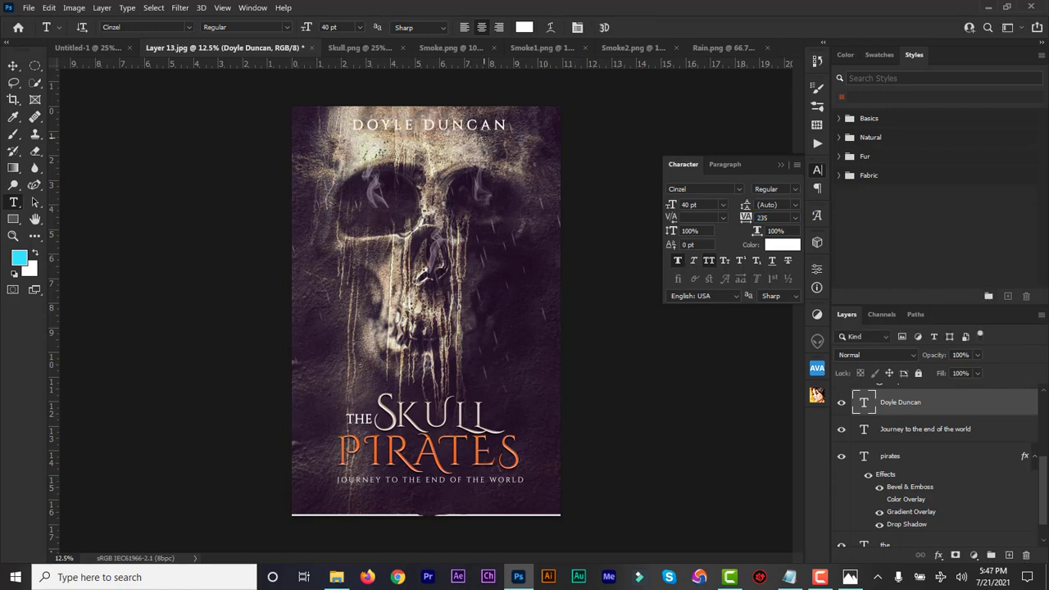
- Add a text line below the author's name reading "No 1 New York Times Bestseller", copied from the design info notes
left_click(355, 150)
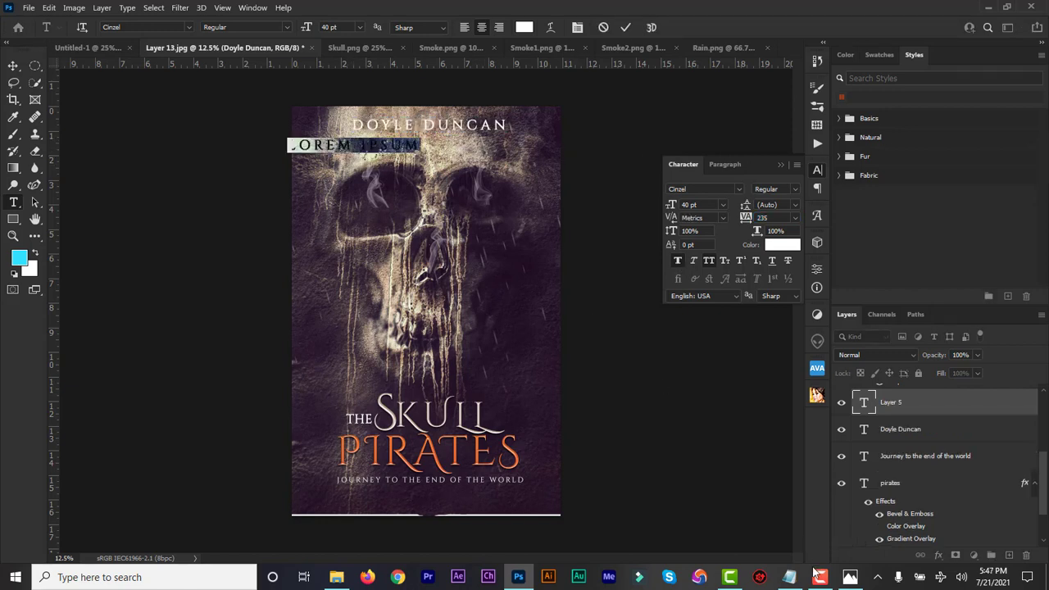
left_click(789, 577)
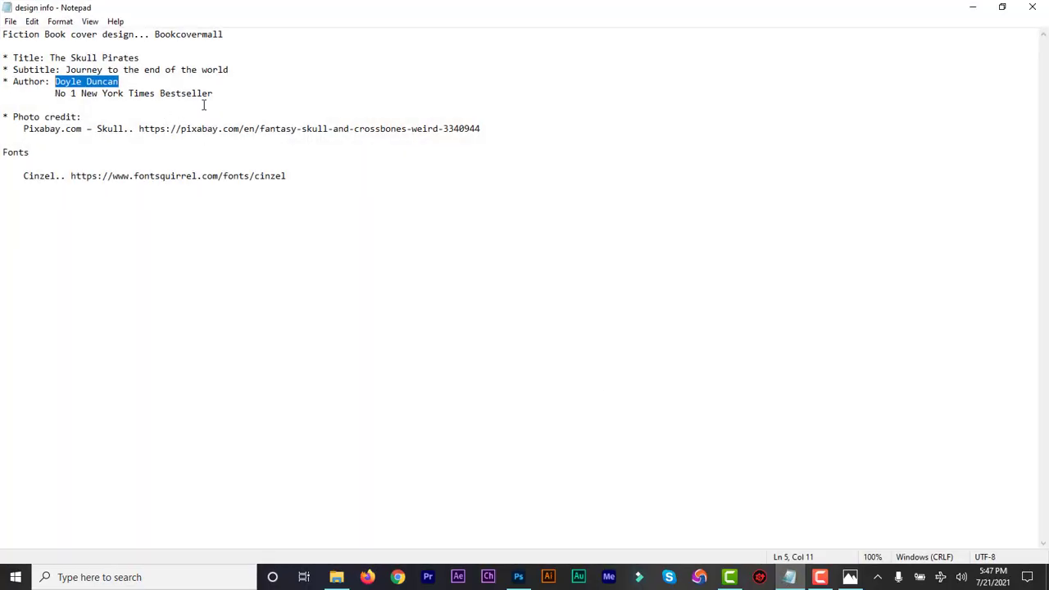
left_click_drag(218, 95, 59, 94)
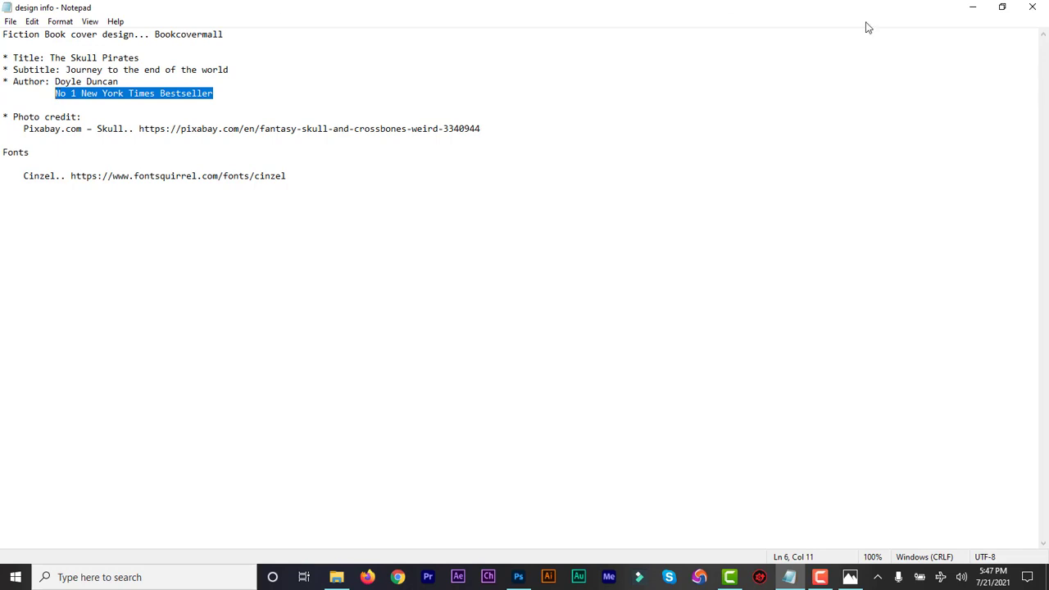
left_click(974, 9)
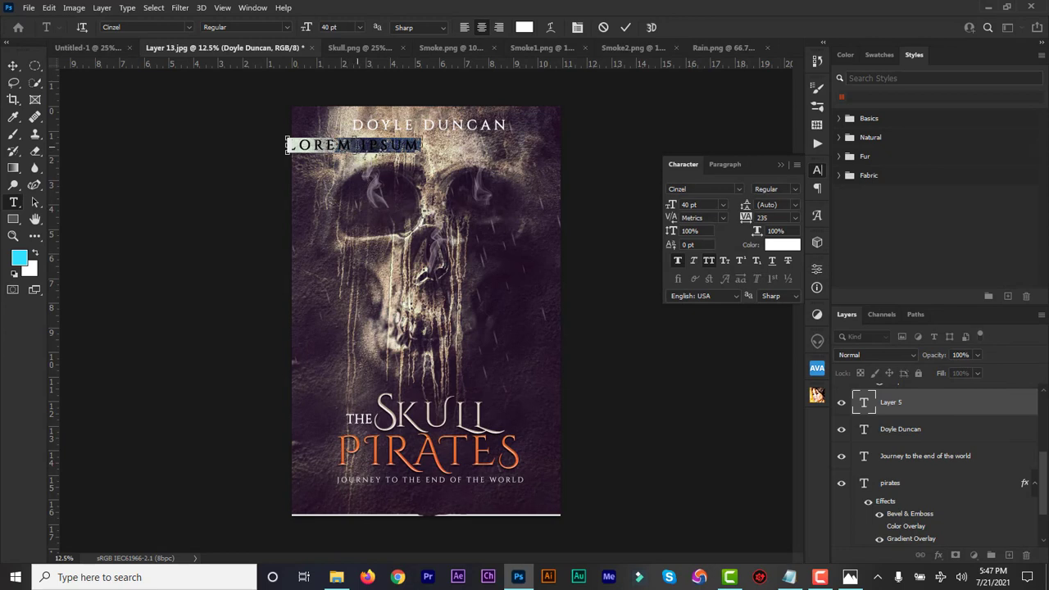
type("No 1 New York Times Bestseller")
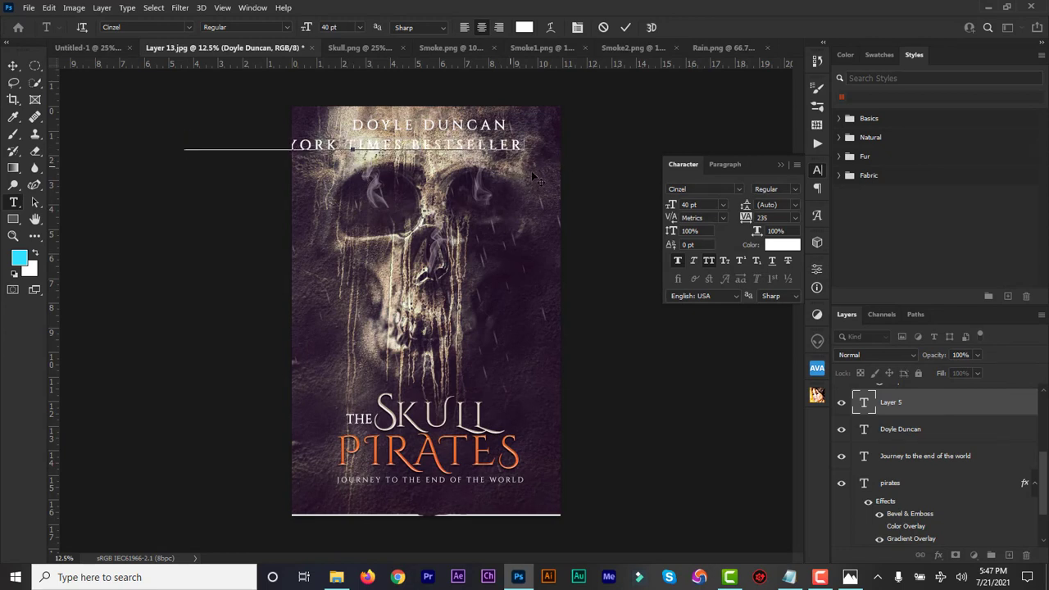
- Format the bestseller line in Lora Regular at 14 pt and move it centrally beneath the author's name
double_click(864, 403)
left_click(136, 27)
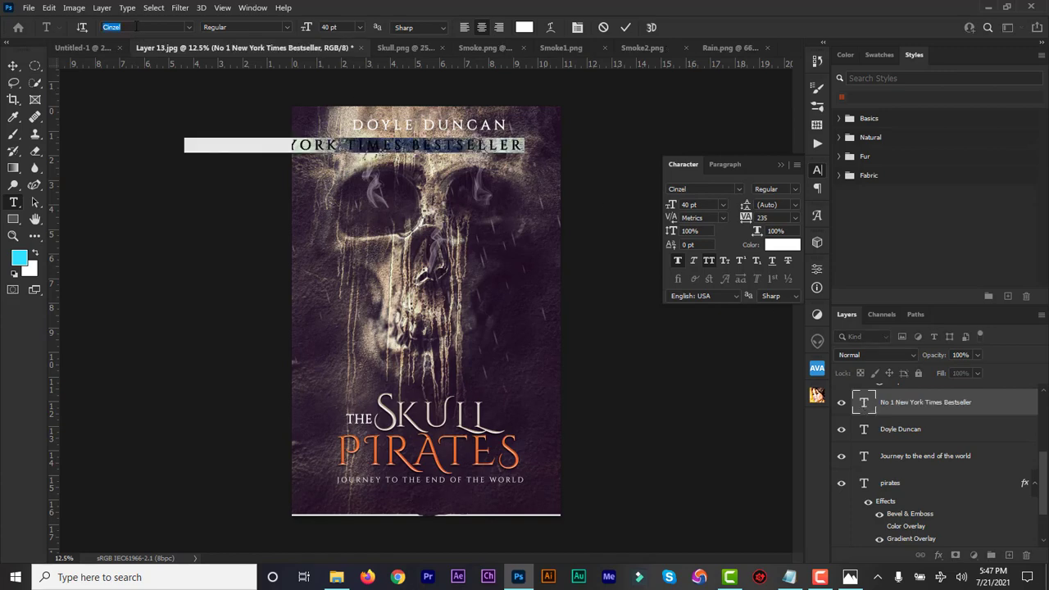
type("time")
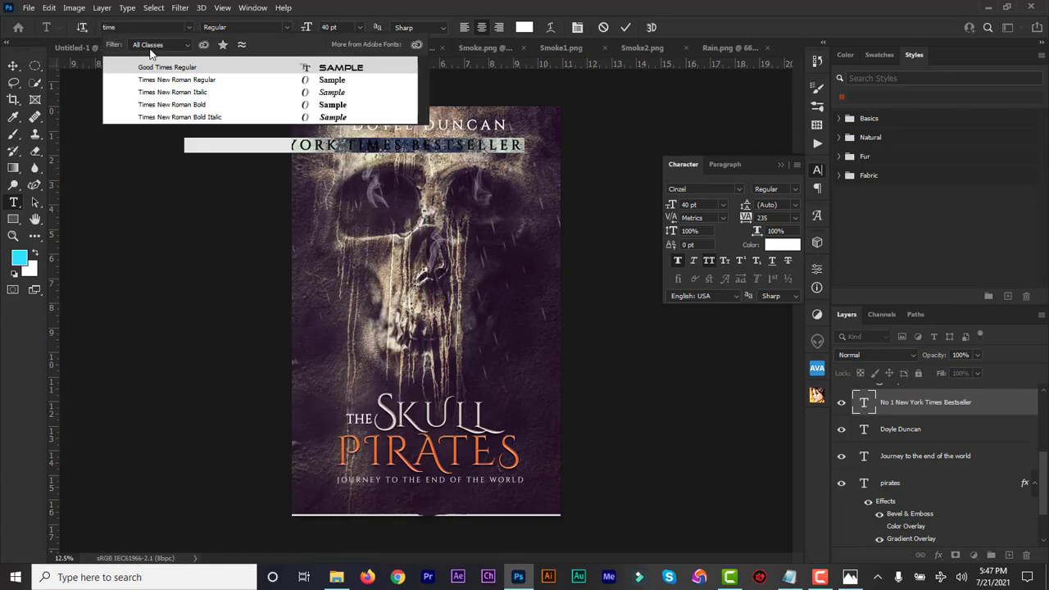
type("Lora")
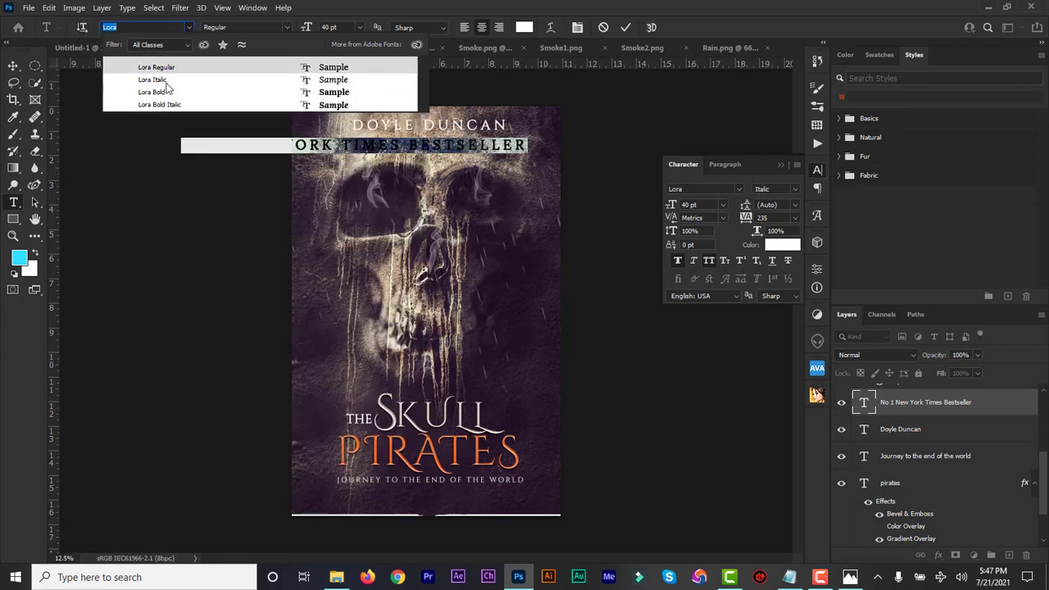
left_click(173, 69)
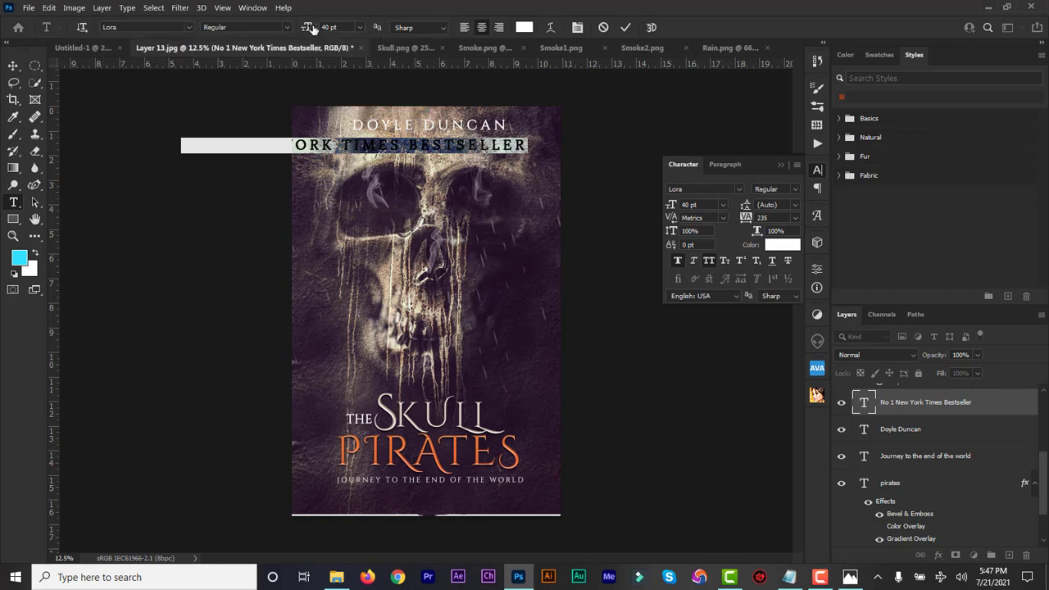
left_click_drag(311, 28, 296, 31)
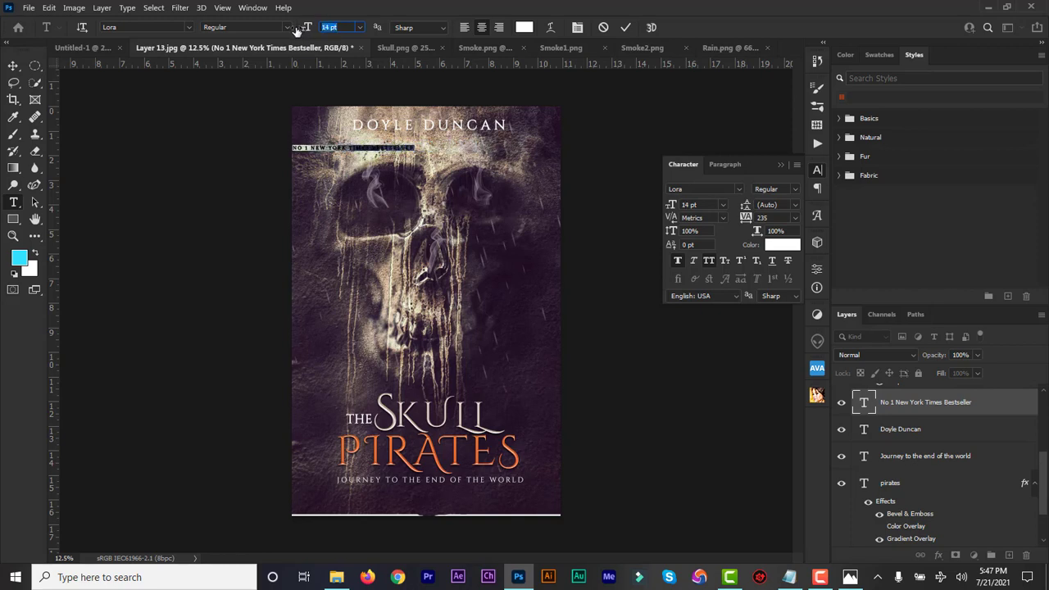
left_click_drag(432, 155, 503, 148)
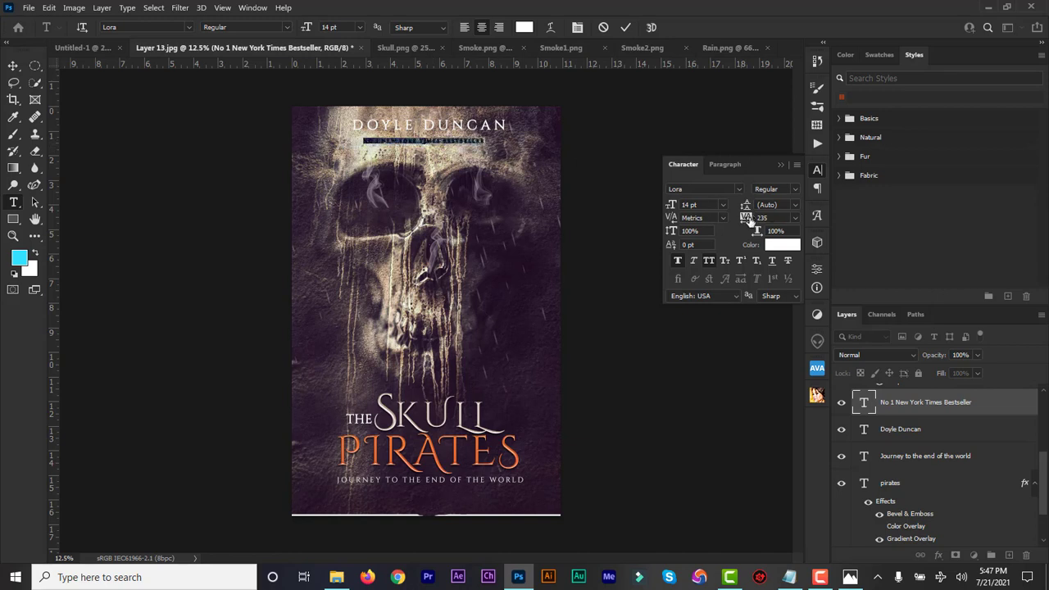
- Set the bestseller line's tracking to 375, its size to 16 pt and its leading to 18 pt
left_click_drag(745, 219, 762, 219)
left_click_drag(310, 30, 315, 28)
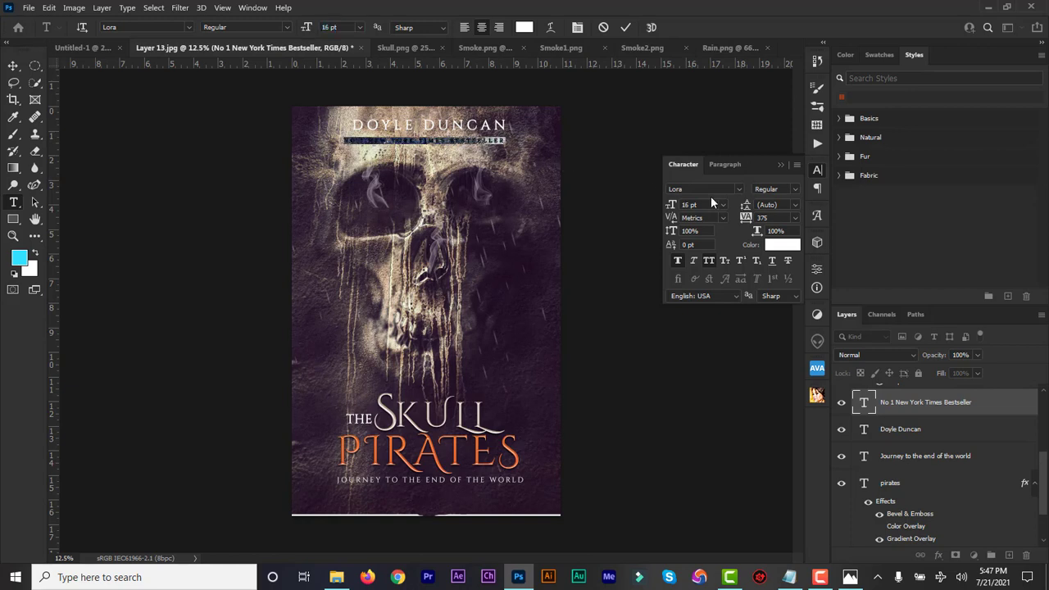
left_click_drag(752, 204, 748, 209)
left_click(735, 210)
- Move the bestseller line slightly closer beneath the author's name and set its size to 15 pt
left_click_drag(309, 28, 306, 31)
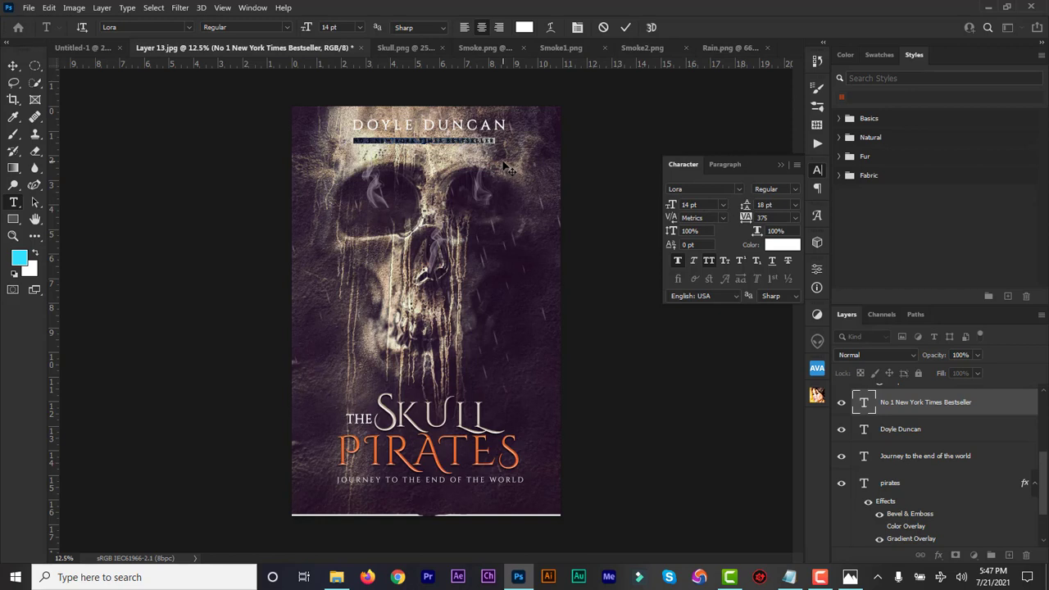
left_click_drag(505, 167, 512, 165)
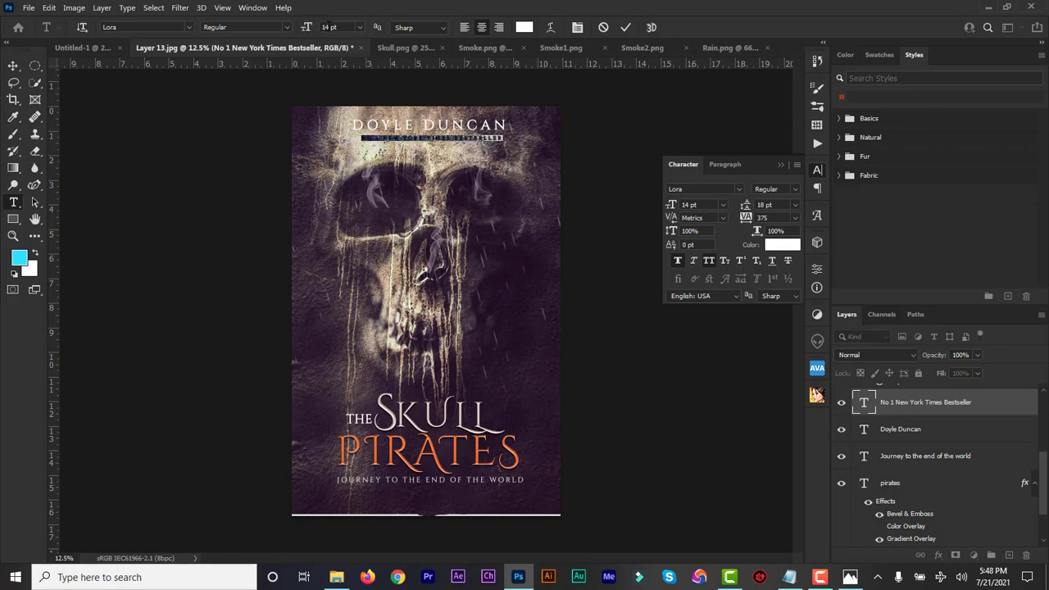
key("Return")
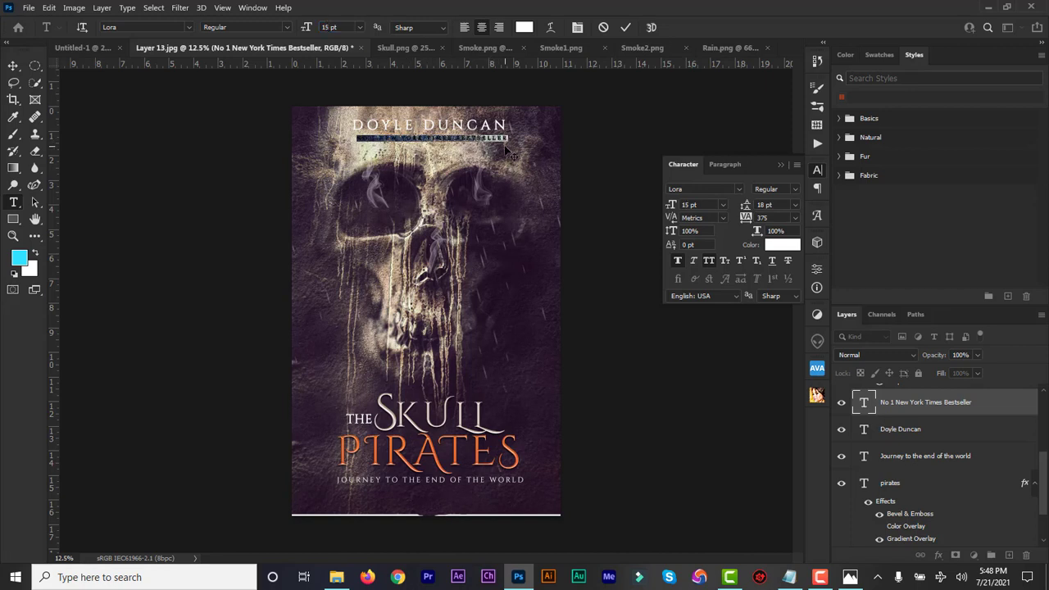
- Nudge the bestseller line slightly sideways beneath the author's name and color it red-orange, hex df3b09
left_click_drag(504, 146, 501, 146)
left_click(523, 27)
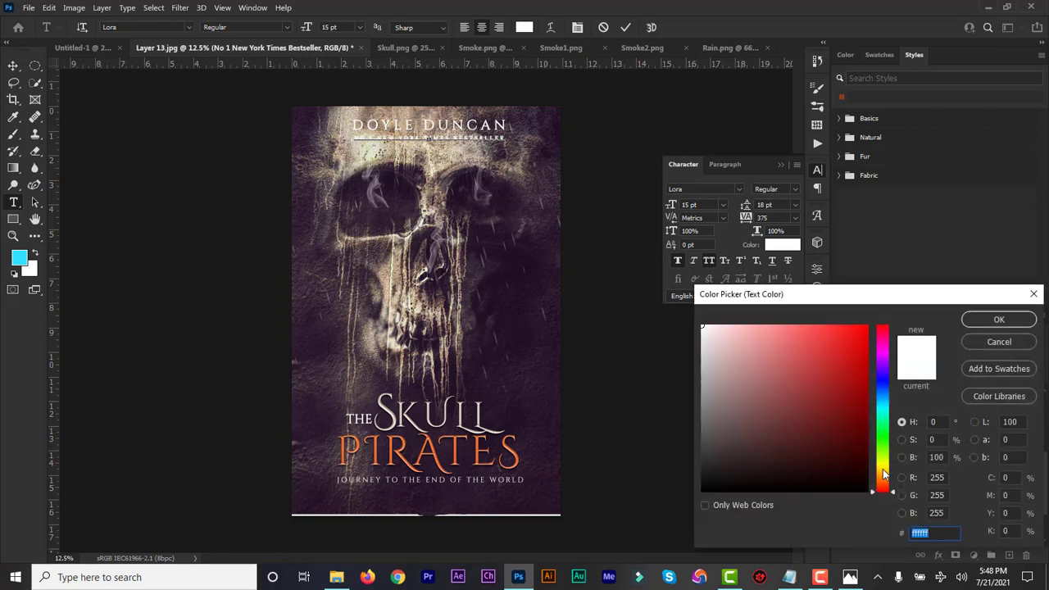
left_click_drag(882, 468, 886, 487)
type("df3b09")
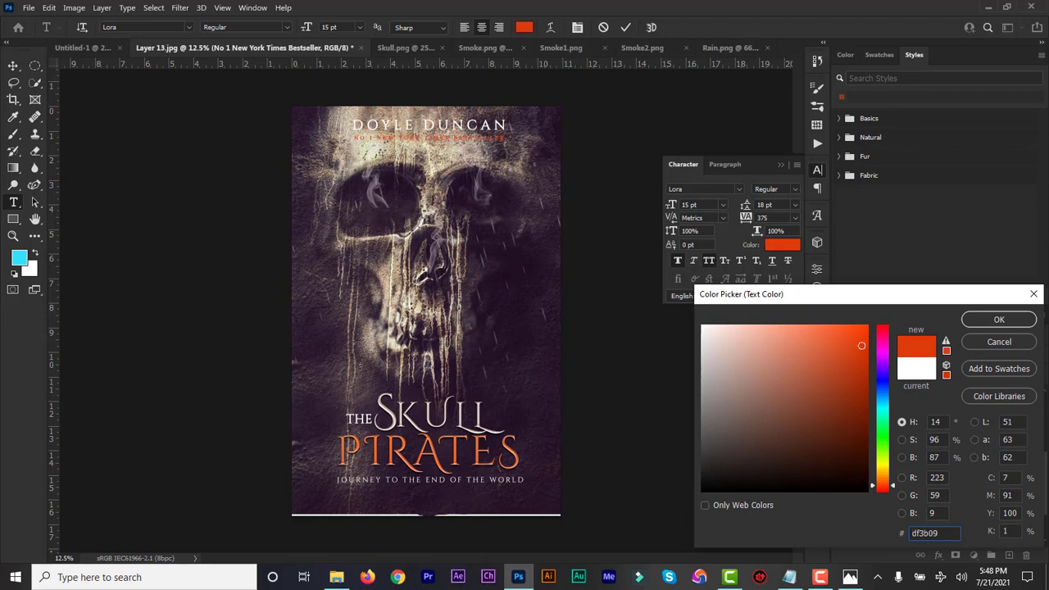
left_click(999, 321)
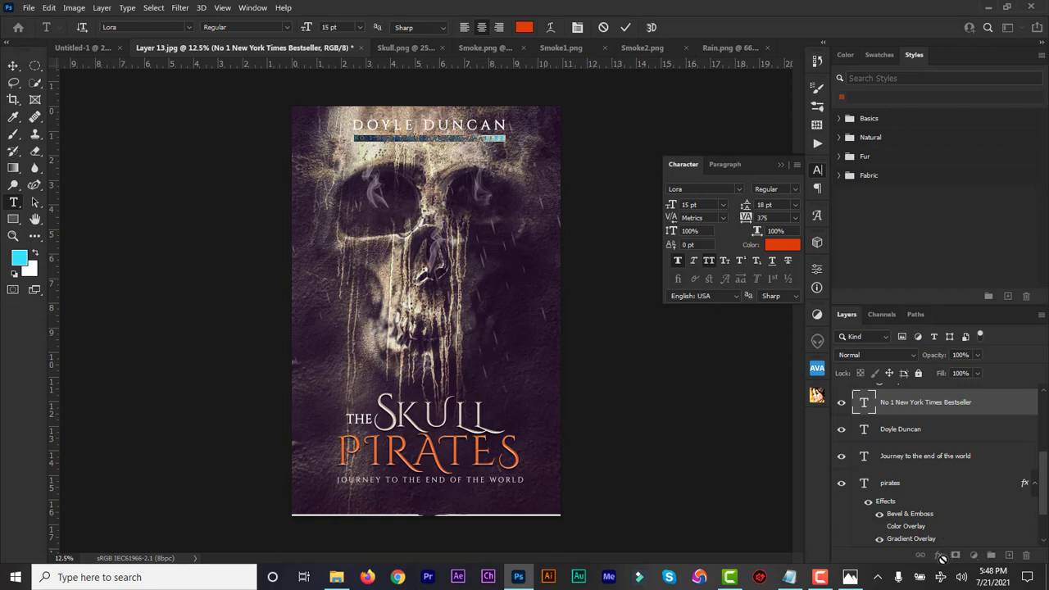
left_click(625, 27)
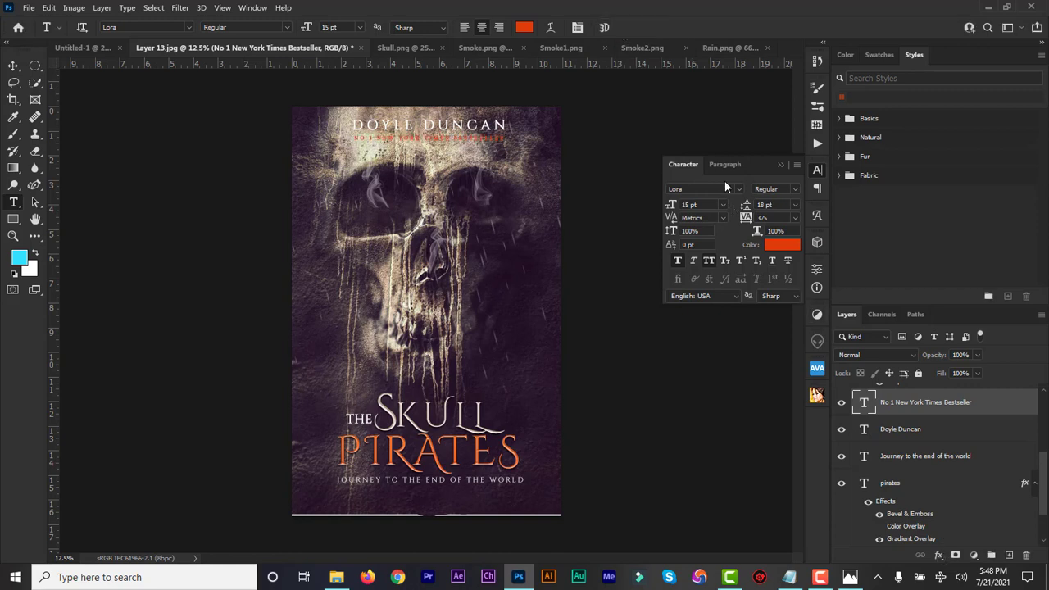
left_click(780, 164)
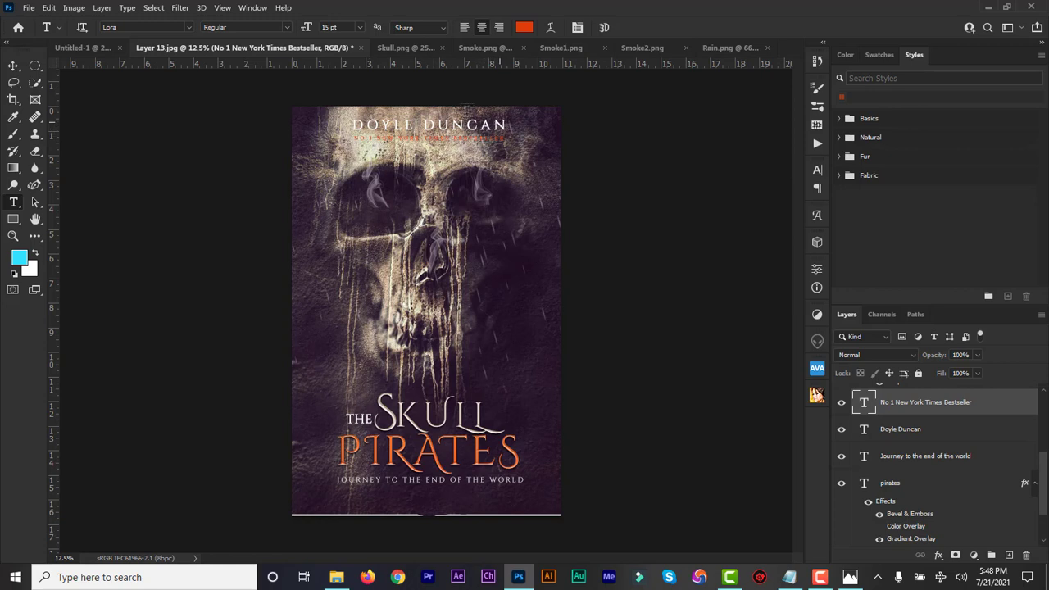
- Open the Layer 14 gradient image from the fiction exercise folder in Photoshop
left_click(13, 136)
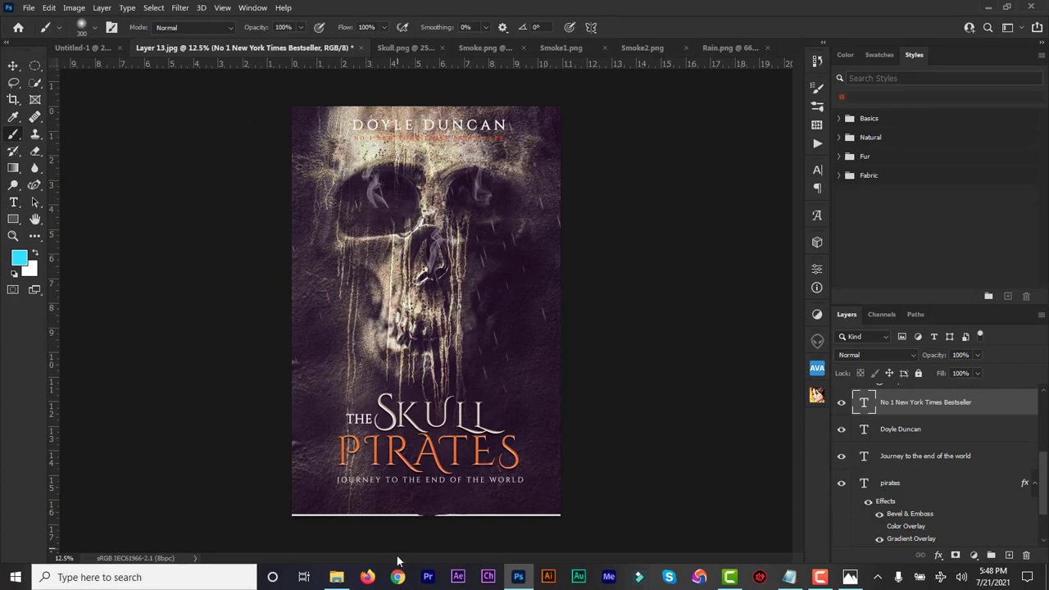
left_click(336, 577)
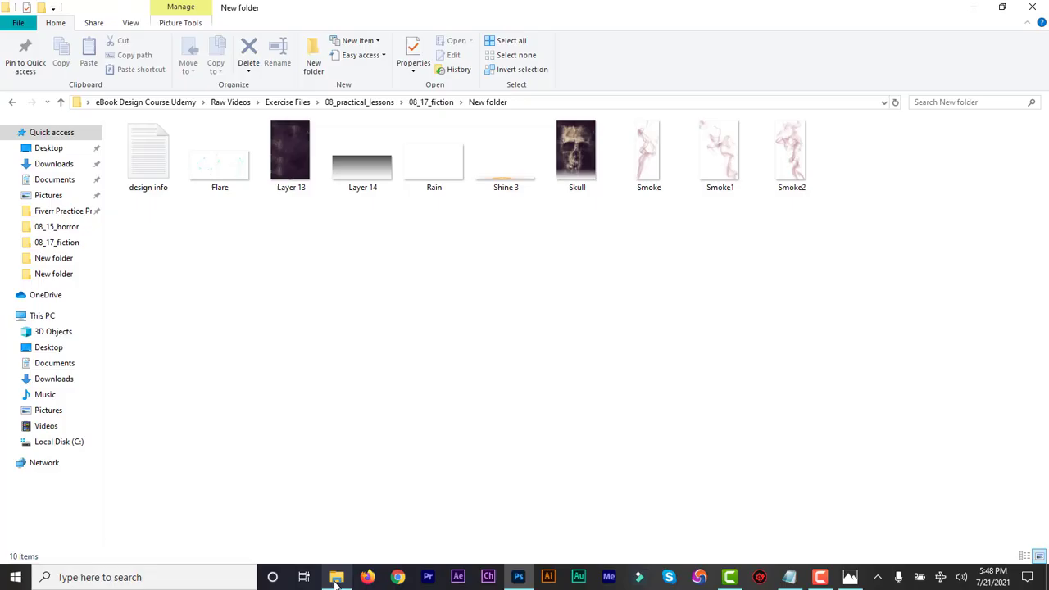
left_click(358, 181)
right_click(357, 179)
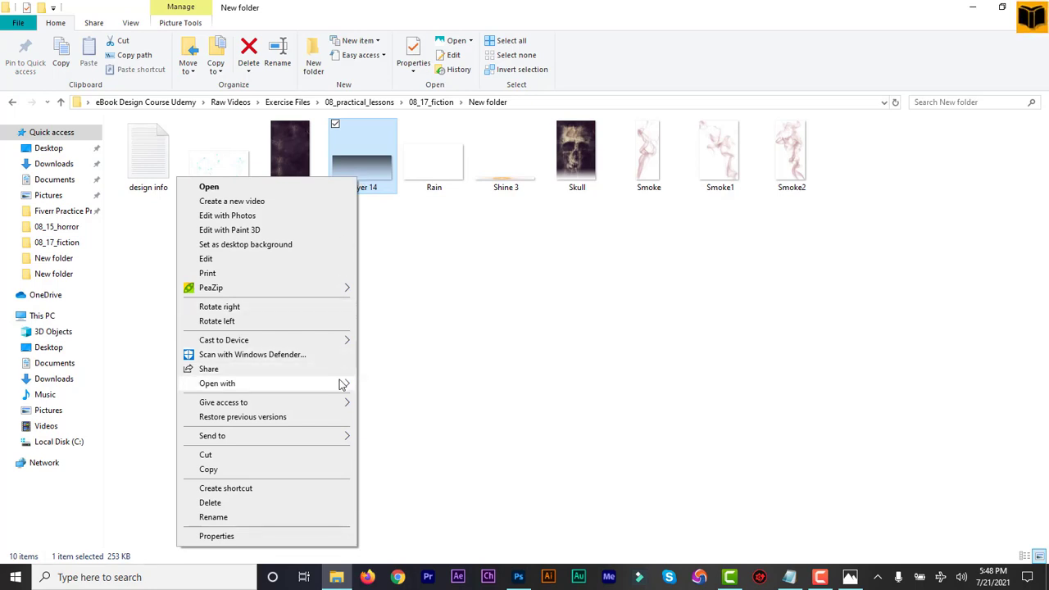
mouse_move(342, 384)
left_click(404, 400)
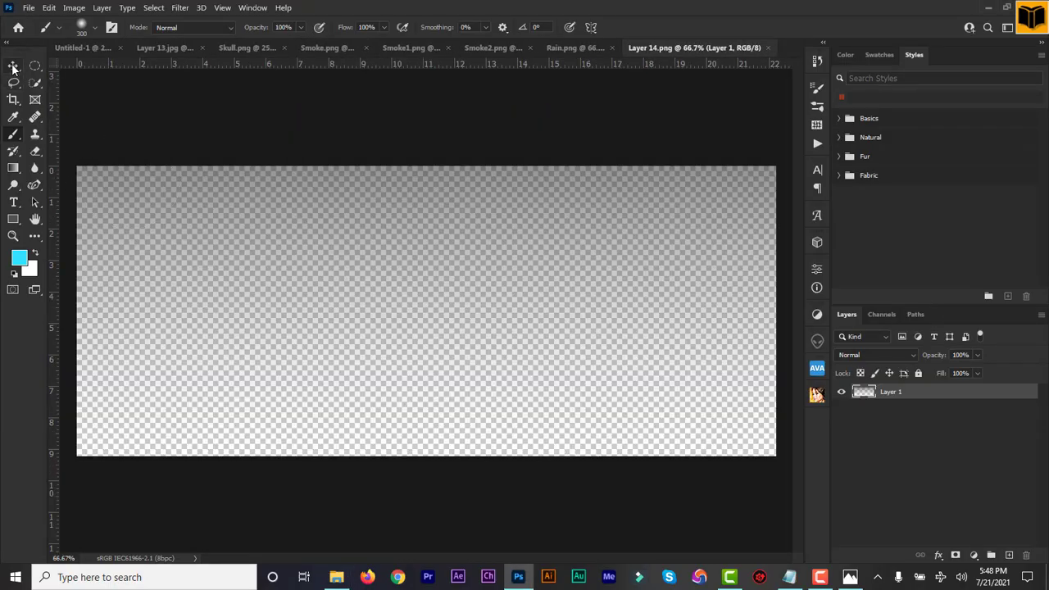
- Bring the Layer 14 gradient into the cover, align it with the upper-left corner and stretch it across the full cover width
left_click(12, 66)
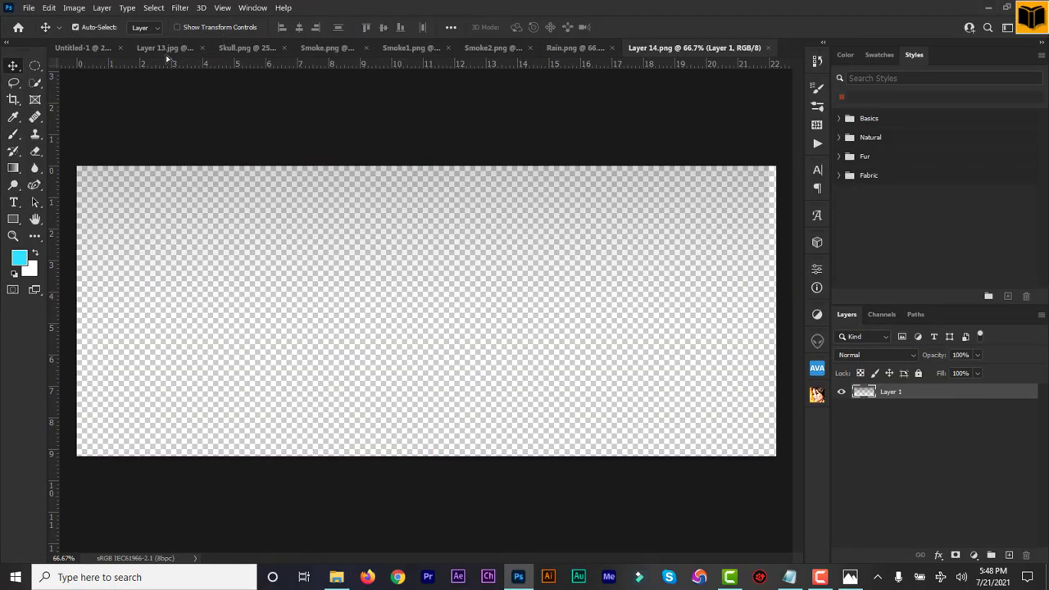
left_click(166, 50)
mouse_move(352, 123)
left_mouse_down()
mouse_move(432, 122)
mouse_move(355, 125)
left_mouse_up()
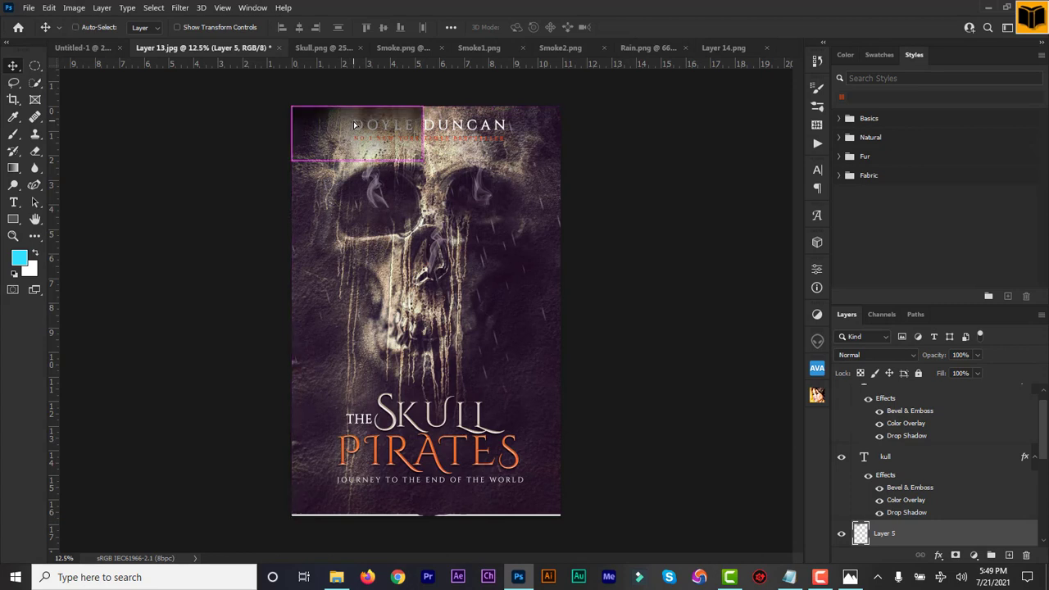
key("ctrl+t")
left_click_drag(423, 162, 563, 181)
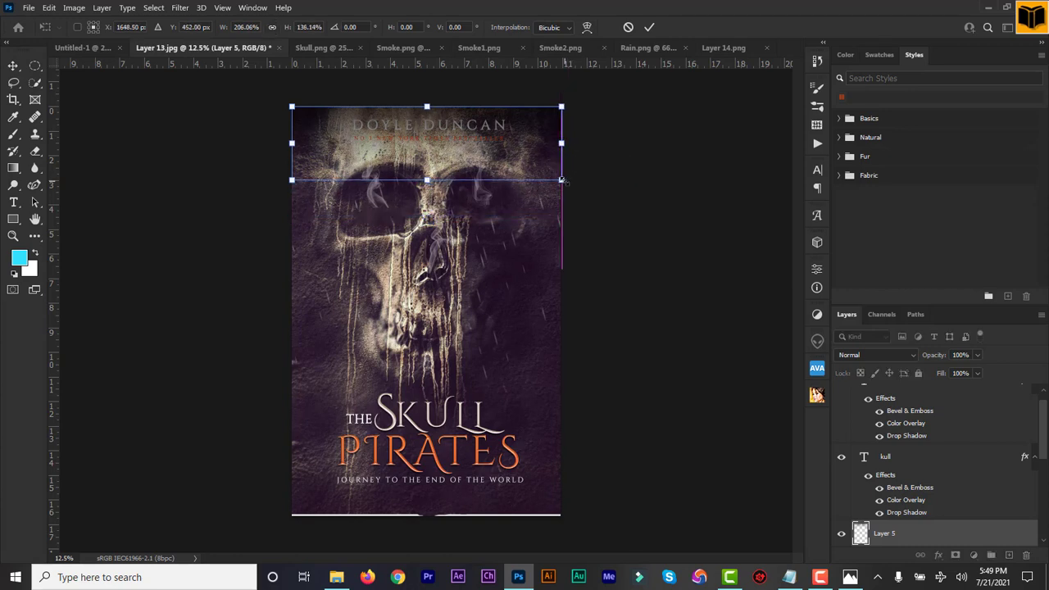
left_click(650, 27)
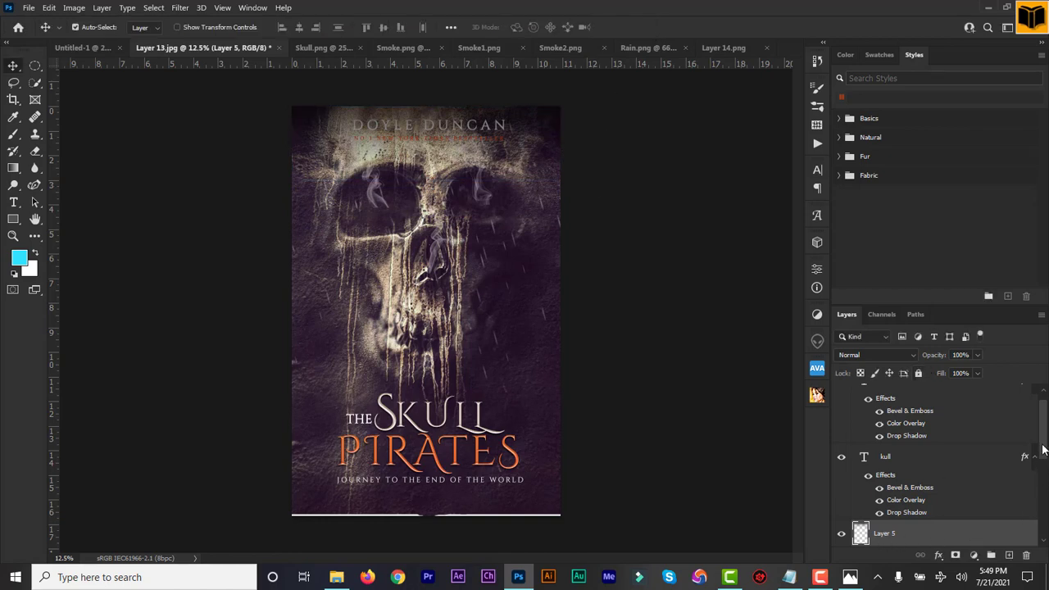
- Move the gradient layer to the top of the layer stack and set its opacity to 73%
left_click_drag(1046, 426, 1046, 463)
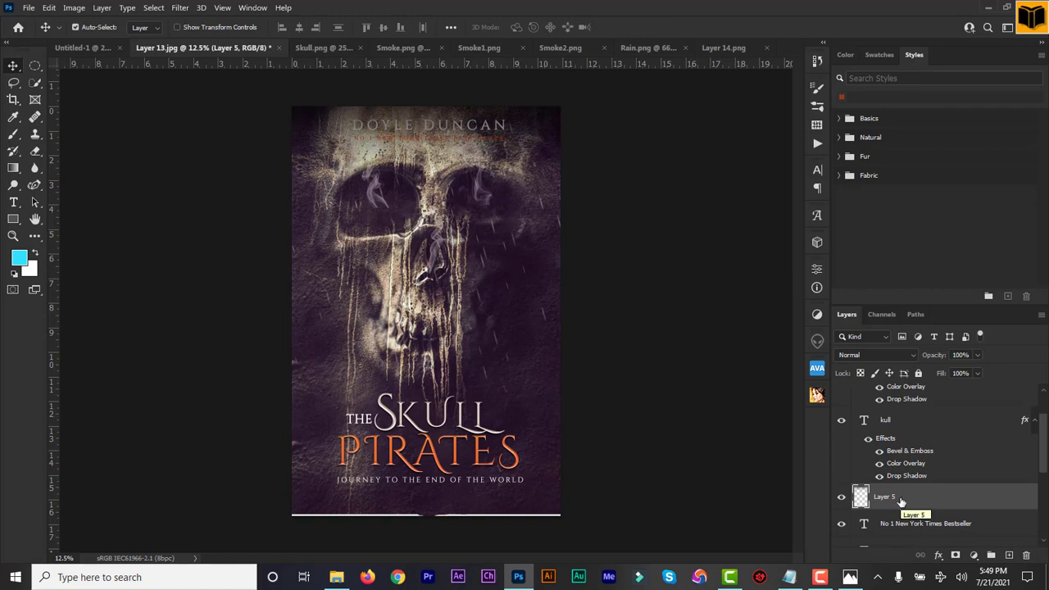
left_click_drag(902, 502, 919, 387)
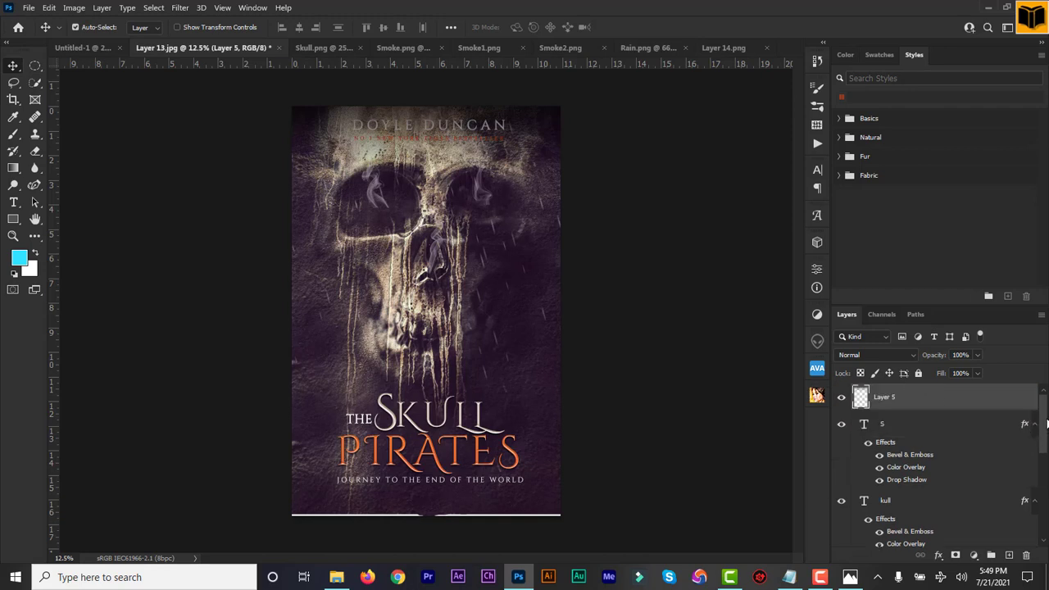
left_click(976, 357)
left_click_drag(978, 373, 963, 374)
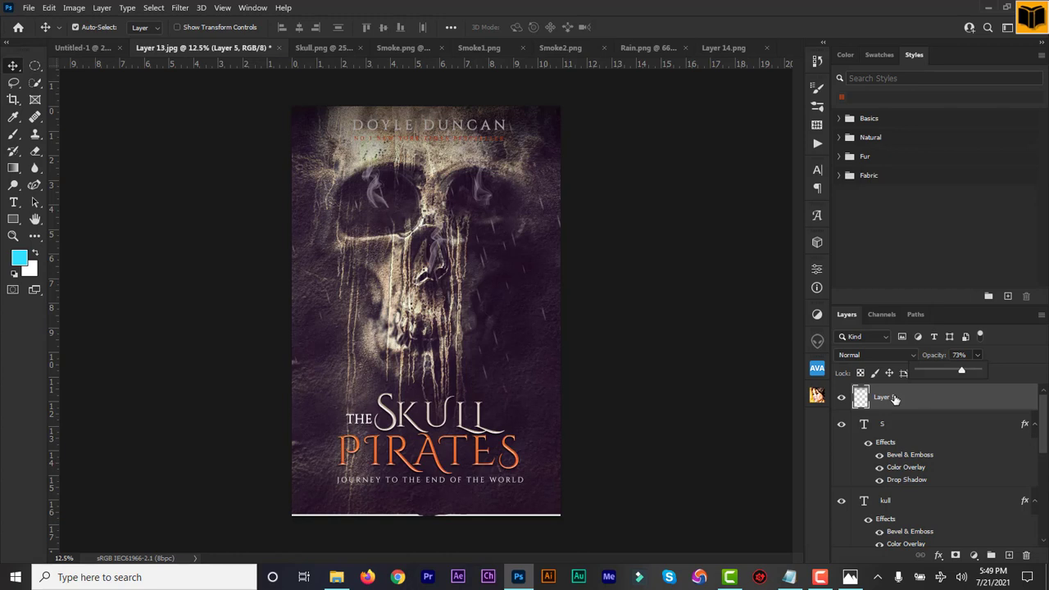
- Move the gradient layer beneath the subtitle, author and bestseller text layers, and compare the cover with it hidden and shown
left_click_drag(896, 402, 901, 450)
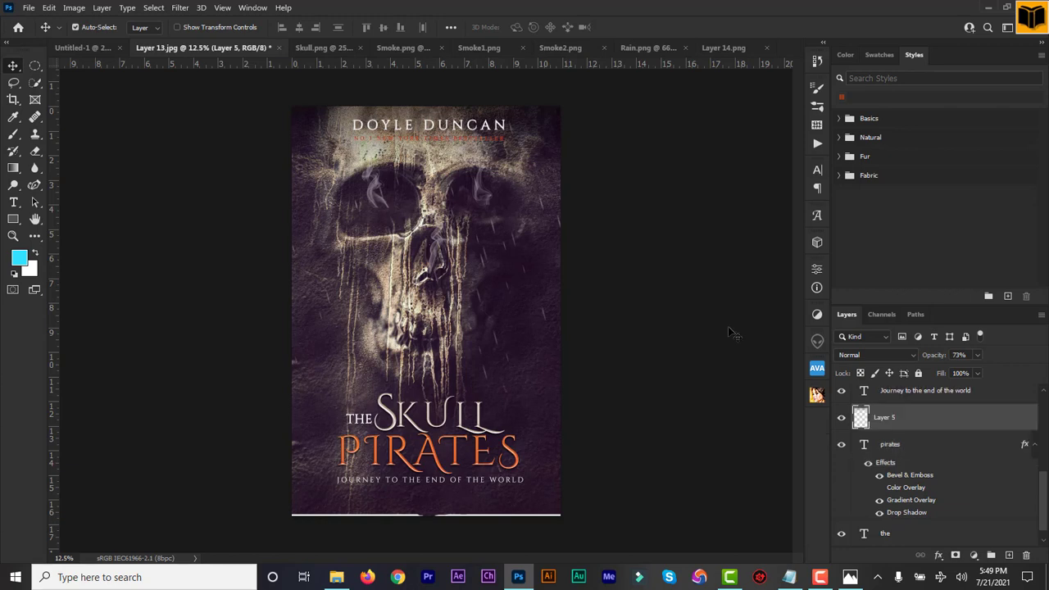
left_click(842, 421)
left_click(841, 419)
- Try near-black for the bestseller line, and recolor it white
scroll(1043, 478, "up", 2)
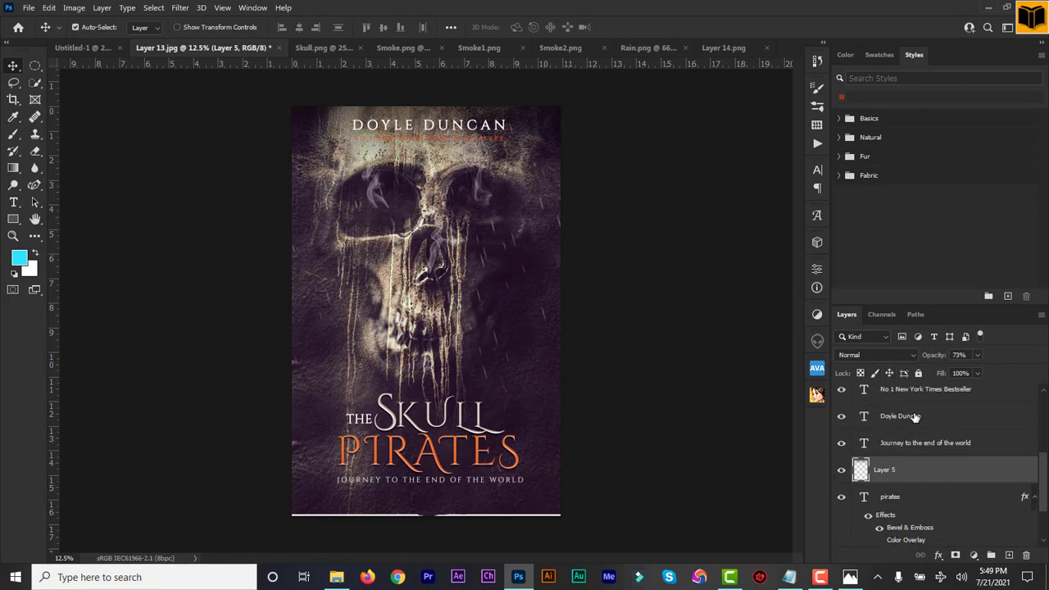
left_click(864, 394)
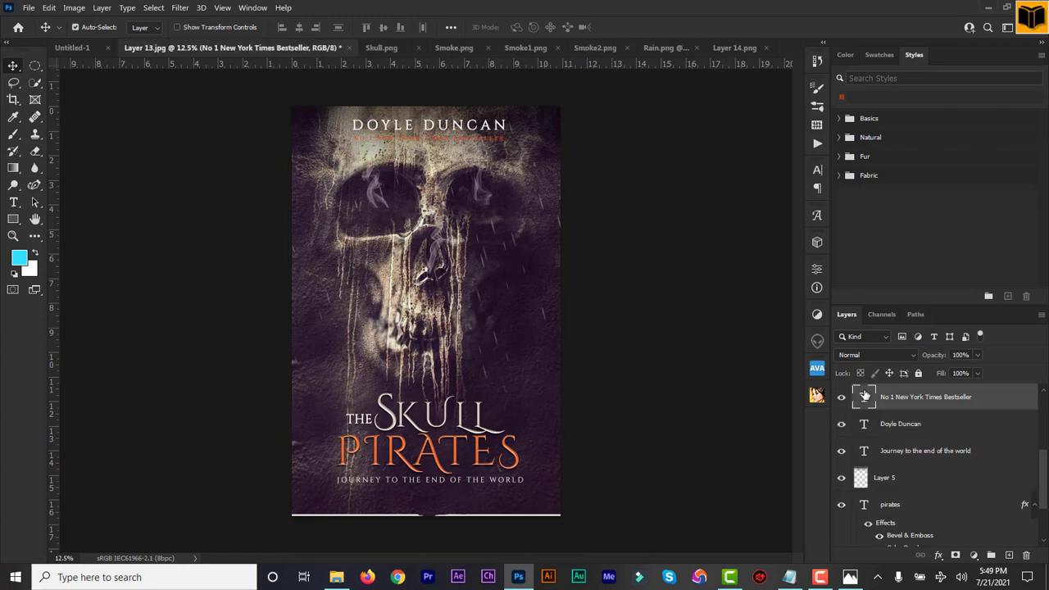
double_click(865, 395)
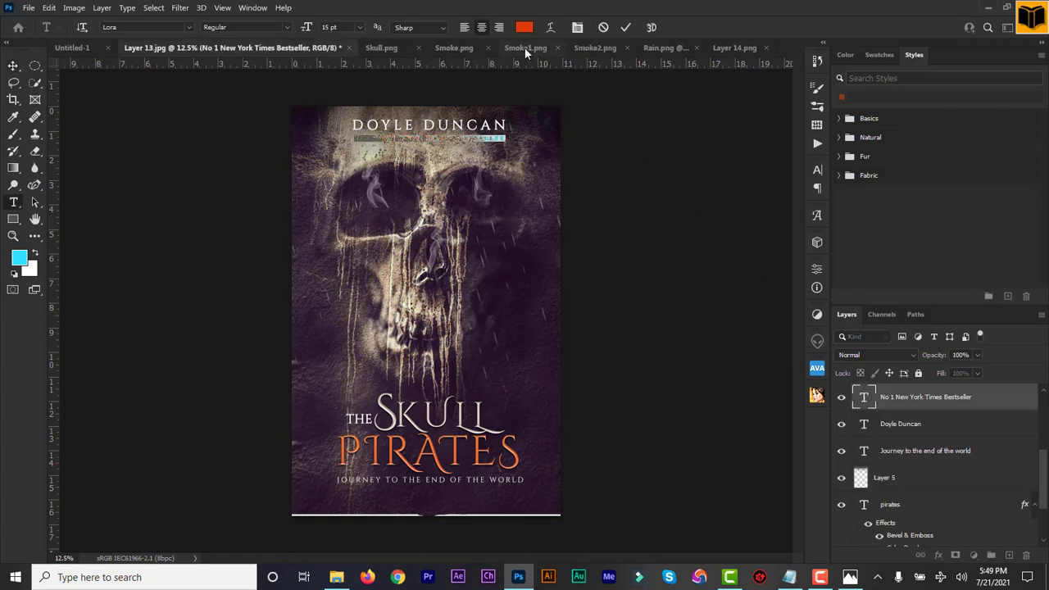
left_click(523, 27)
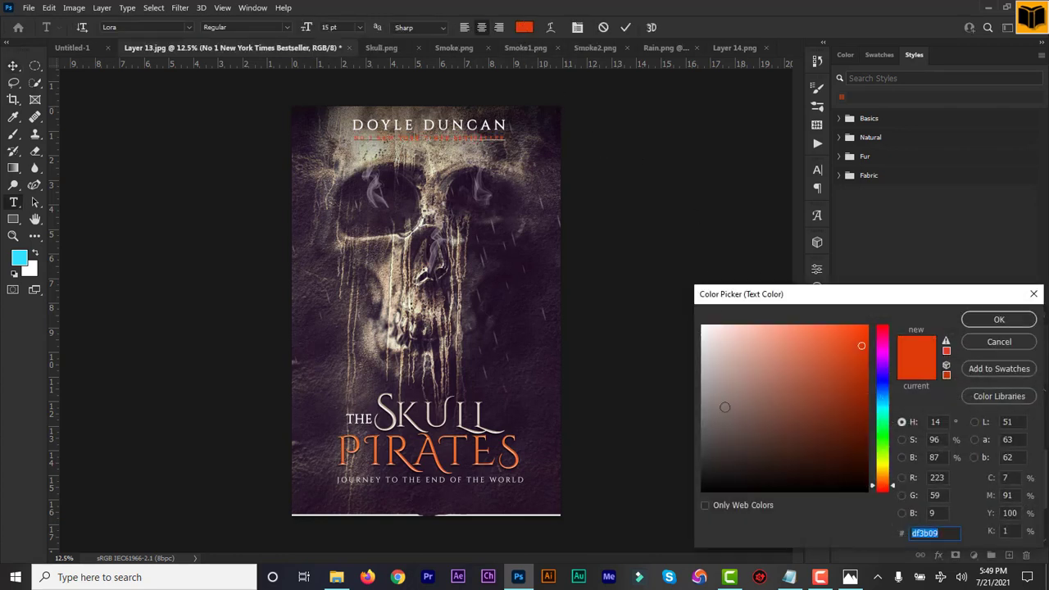
left_click(705, 483)
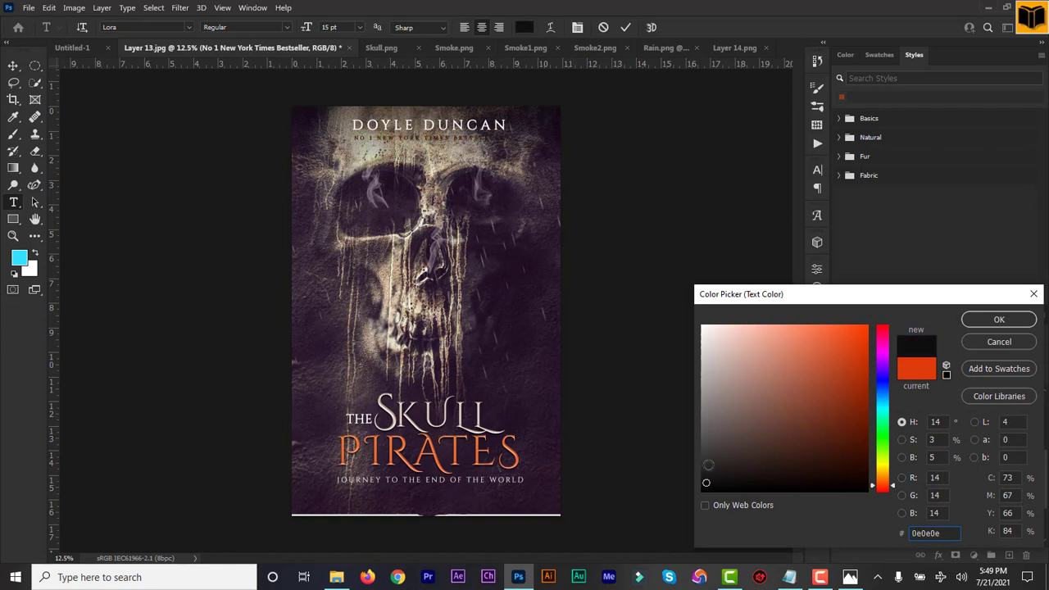
left_click(698, 327)
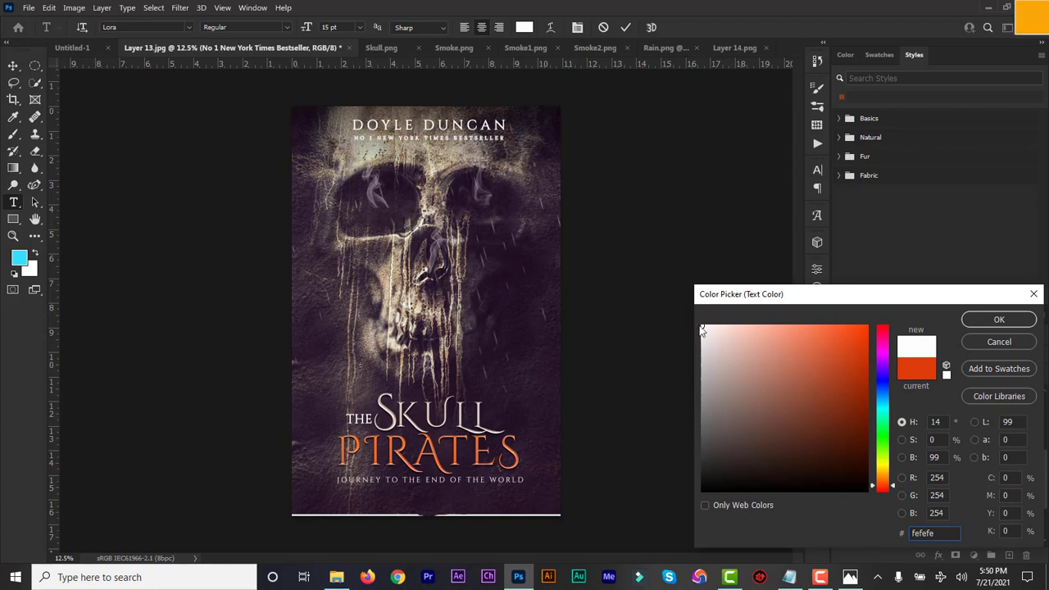
left_click(997, 322)
- Enlarge the bestseller line to 21 pt and replace "No" with "#" so it reads "#1 New York Times Bestseller"
key("ctrl")
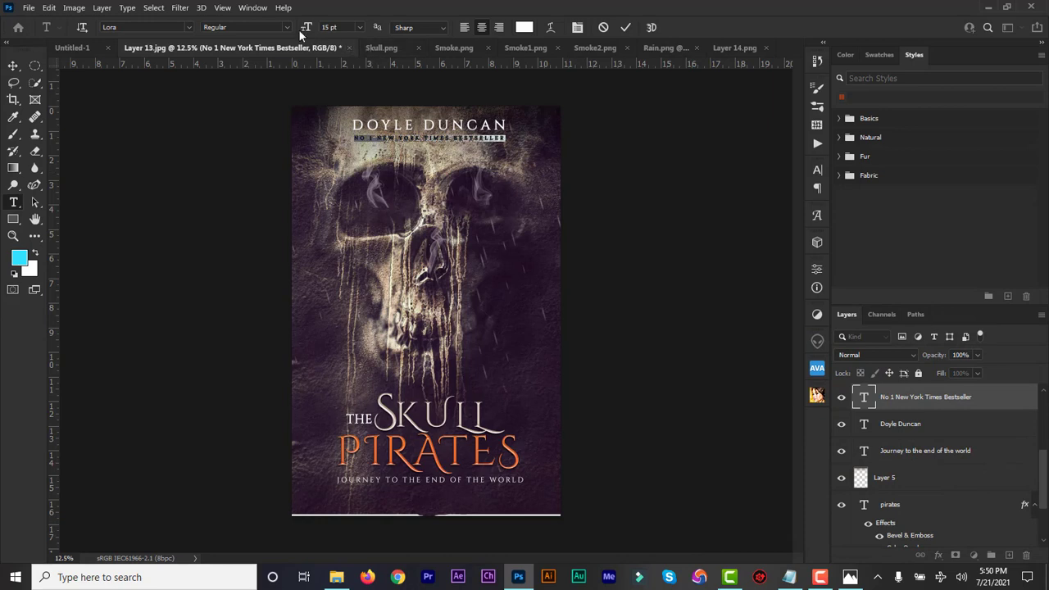
left_click_drag(299, 30, 309, 31)
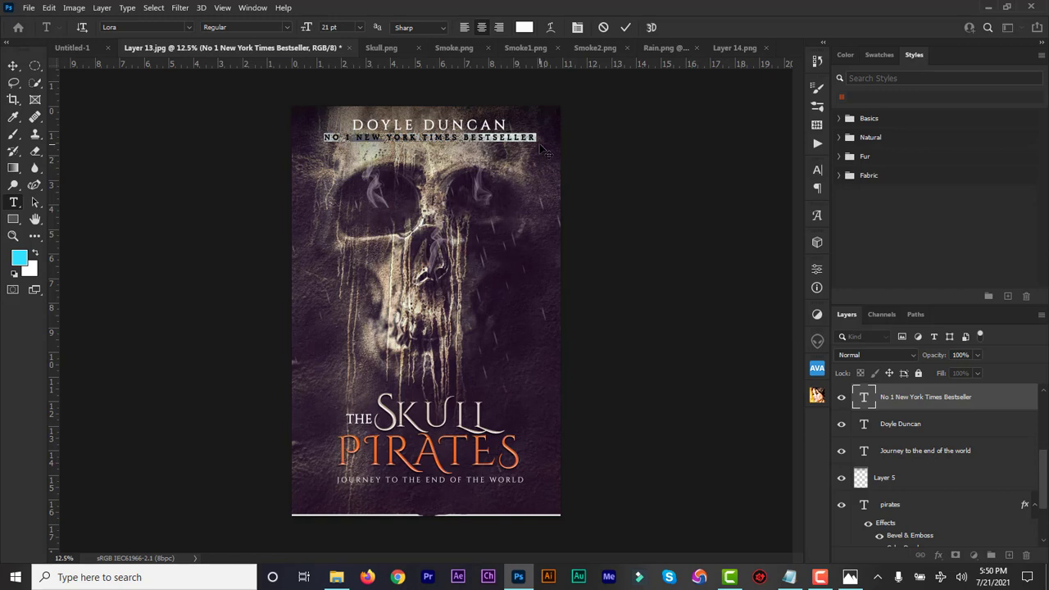
left_click(334, 137)
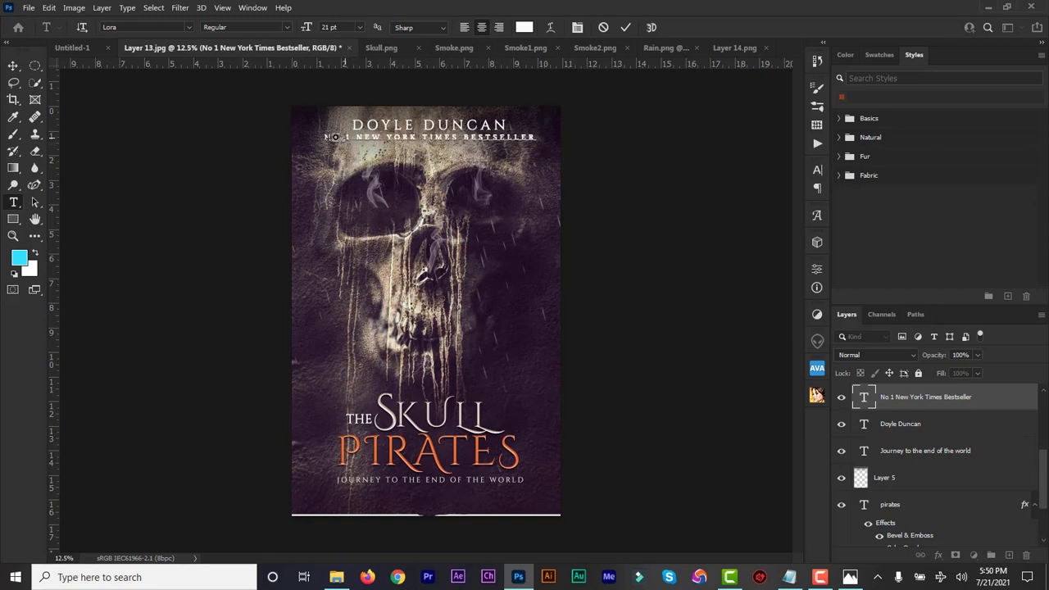
left_click_drag(335, 137, 325, 135)
type("#")
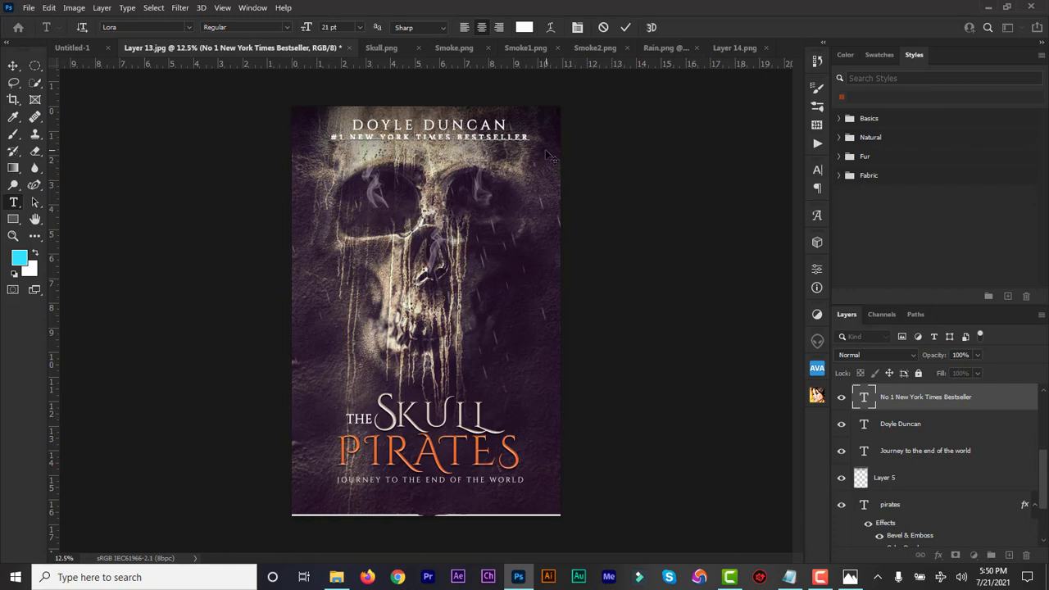
- Move the bestseller line up to the upper edge of the author's name and color it orange, hex f79a48
left_click_drag(538, 144, 538, 128)
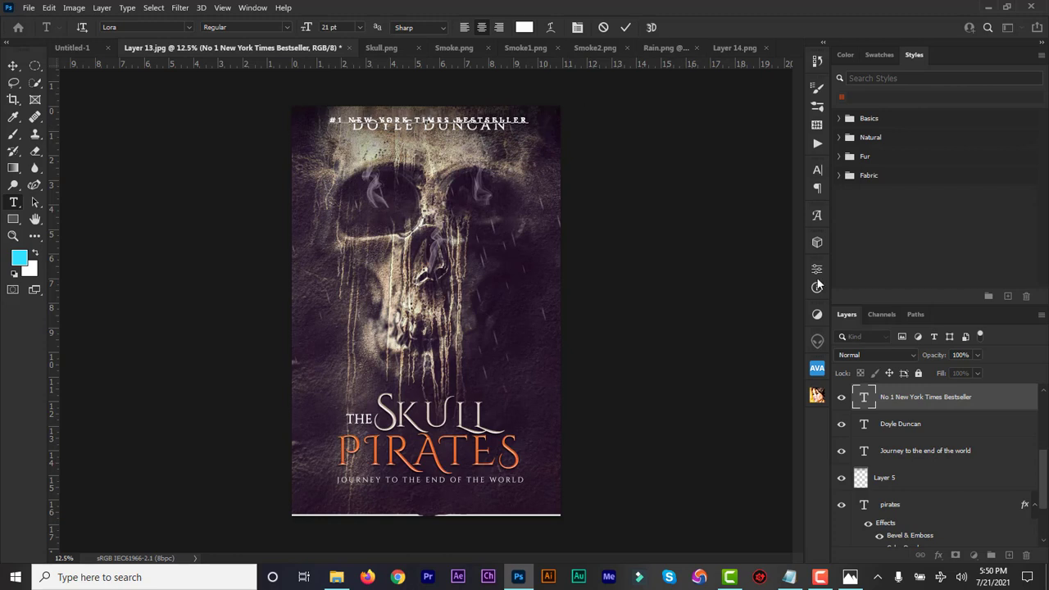
double_click(865, 399)
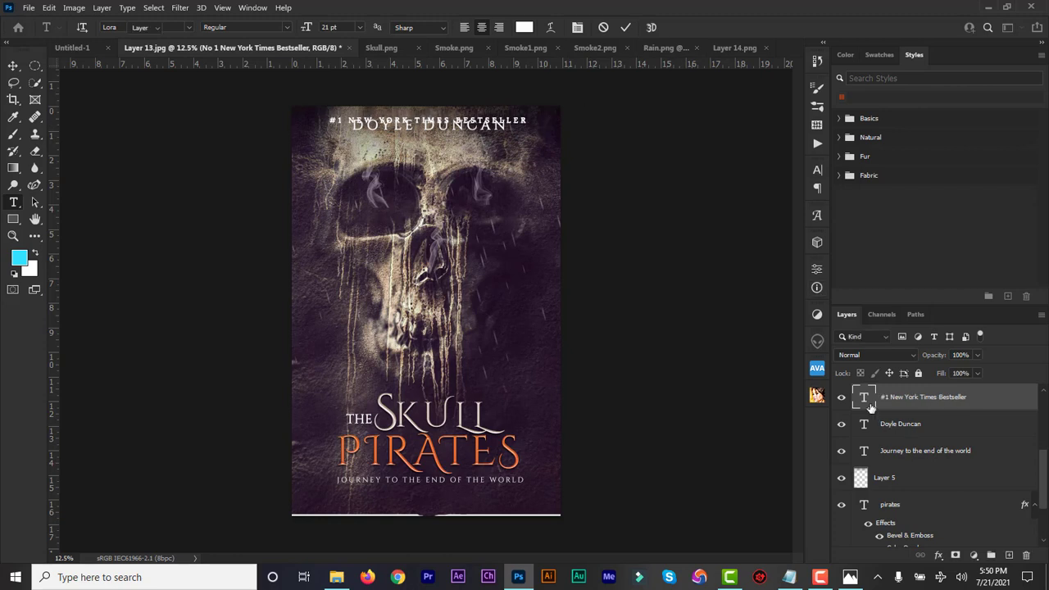
left_click(525, 27)
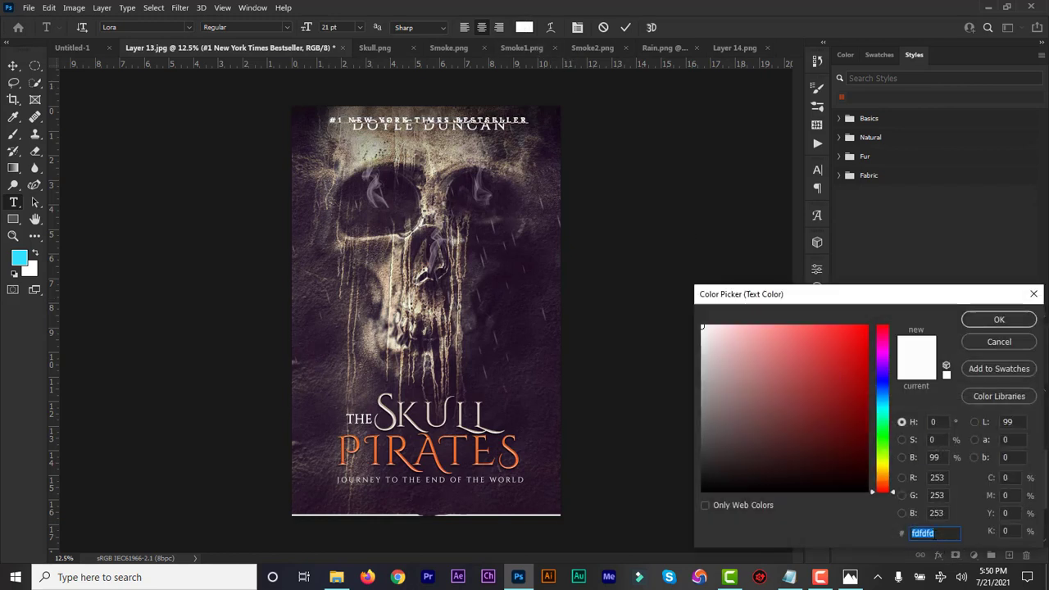
type("f")
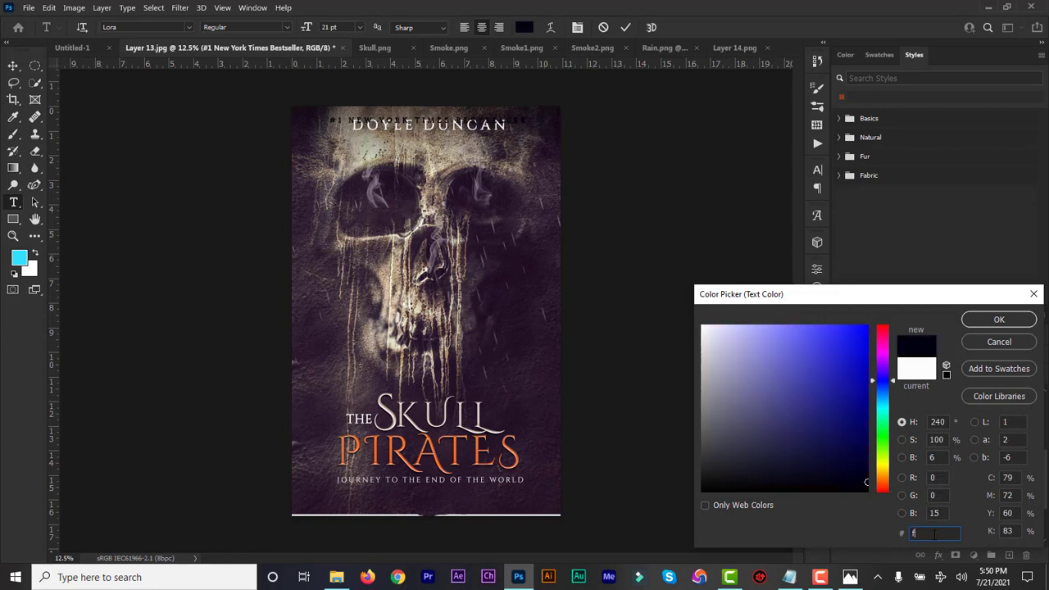
type("79a")
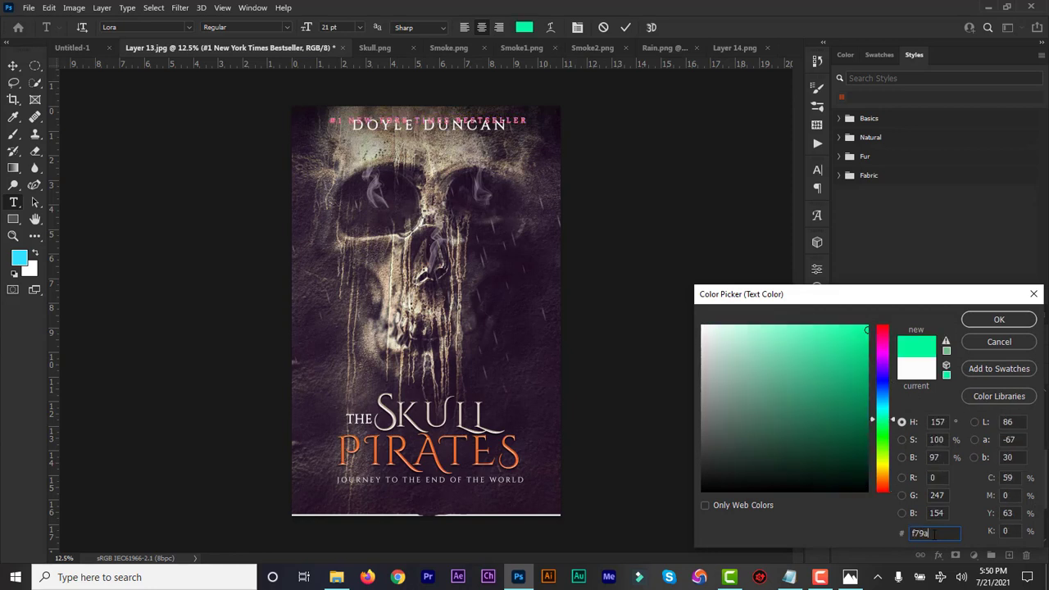
type("48")
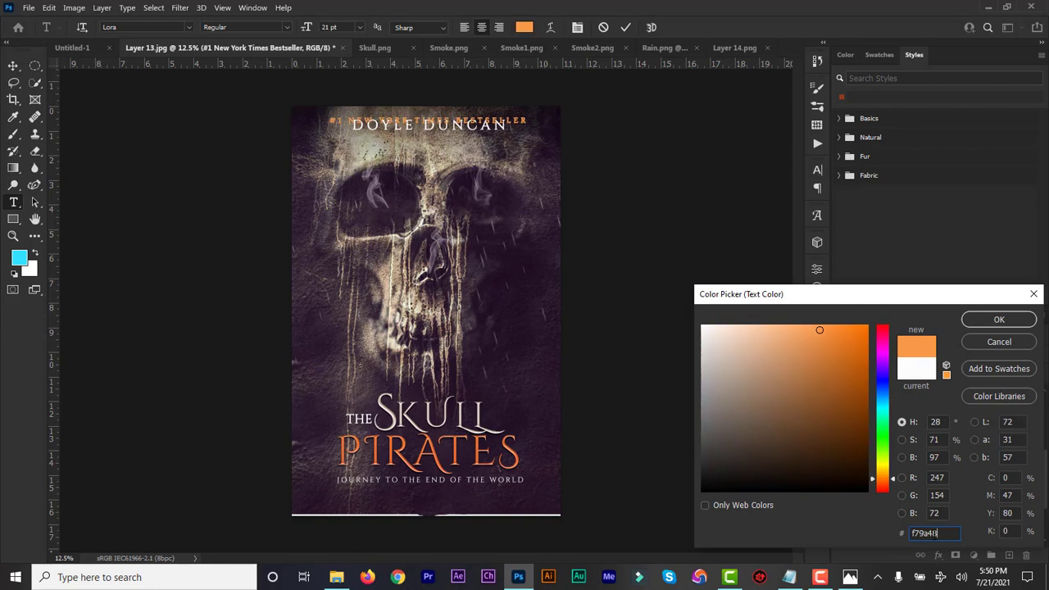
left_click(999, 322)
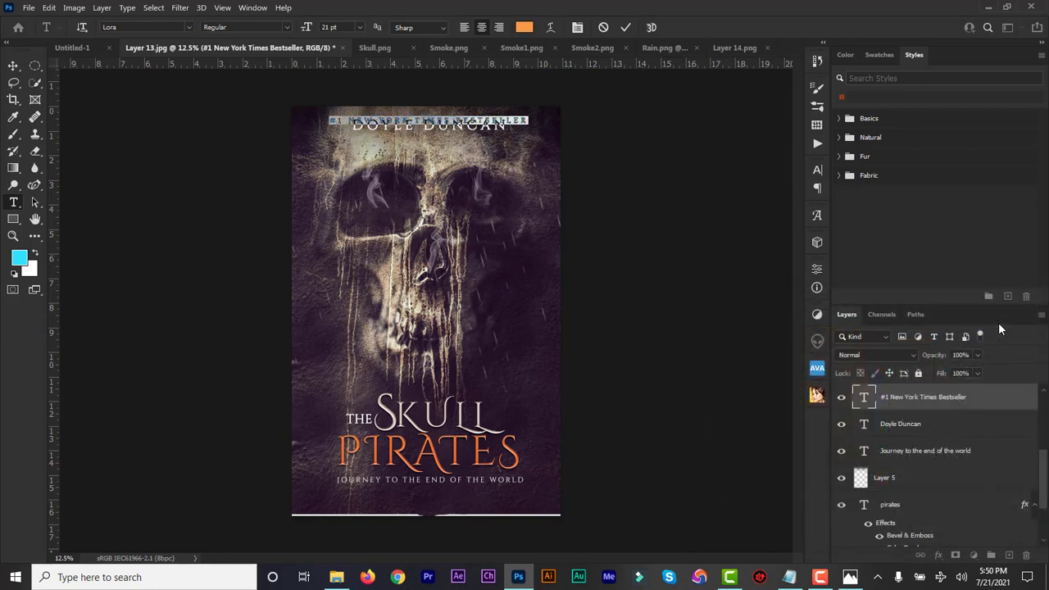
left_click(625, 30)
key("v")
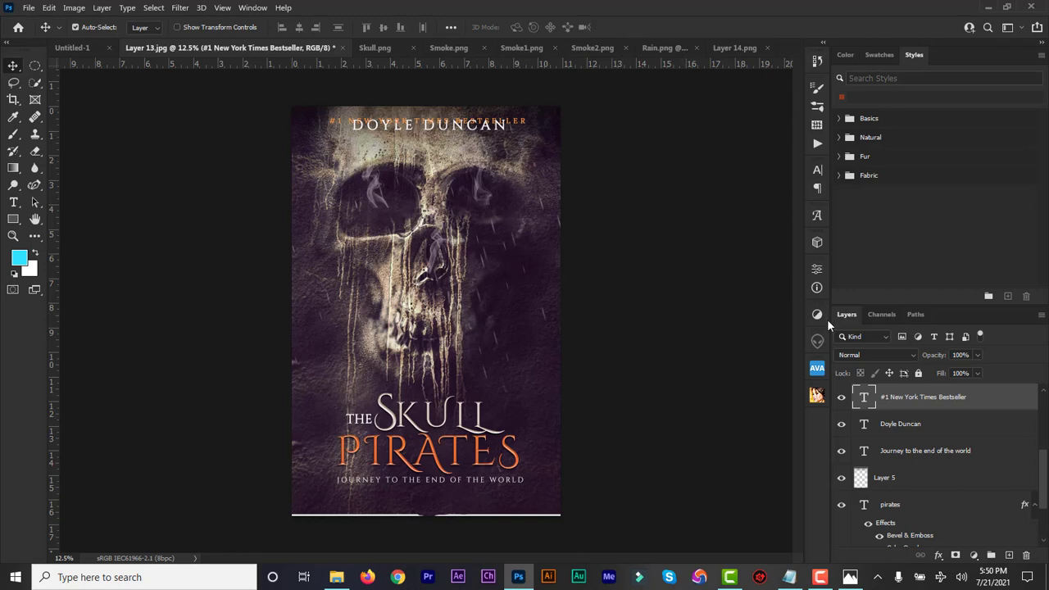
- Move the author's name down just below the bestseller line and set it to 43 pt with a tracking of 435
left_click(891, 427)
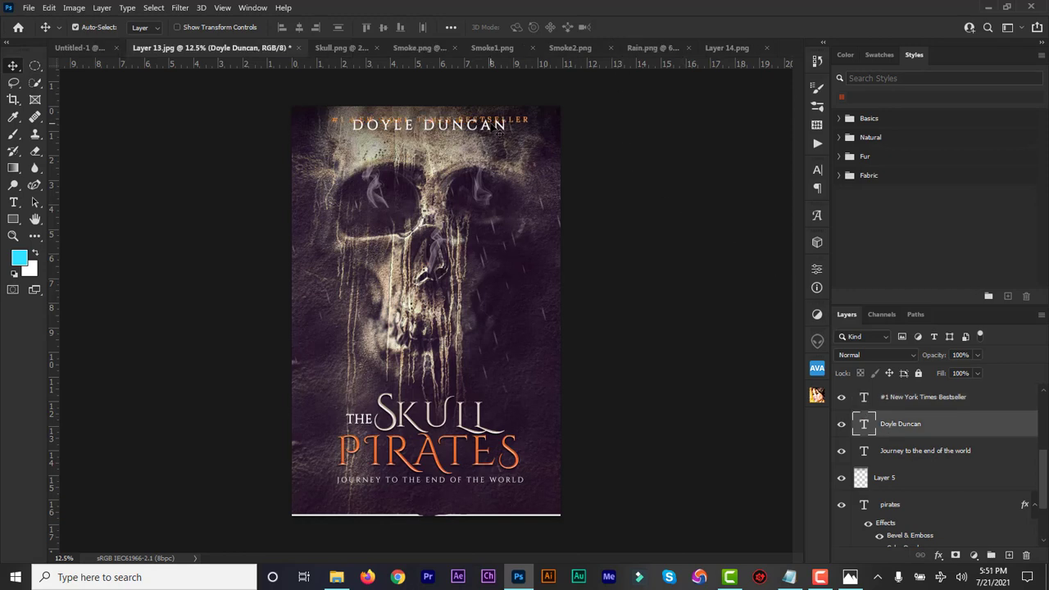
left_click_drag(492, 131, 492, 137)
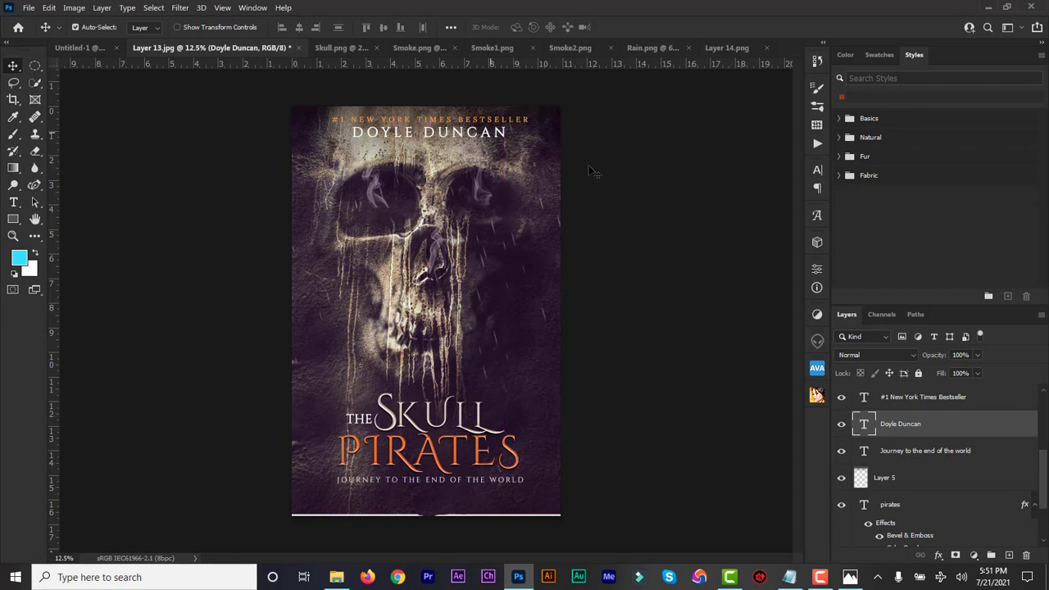
double_click(863, 426)
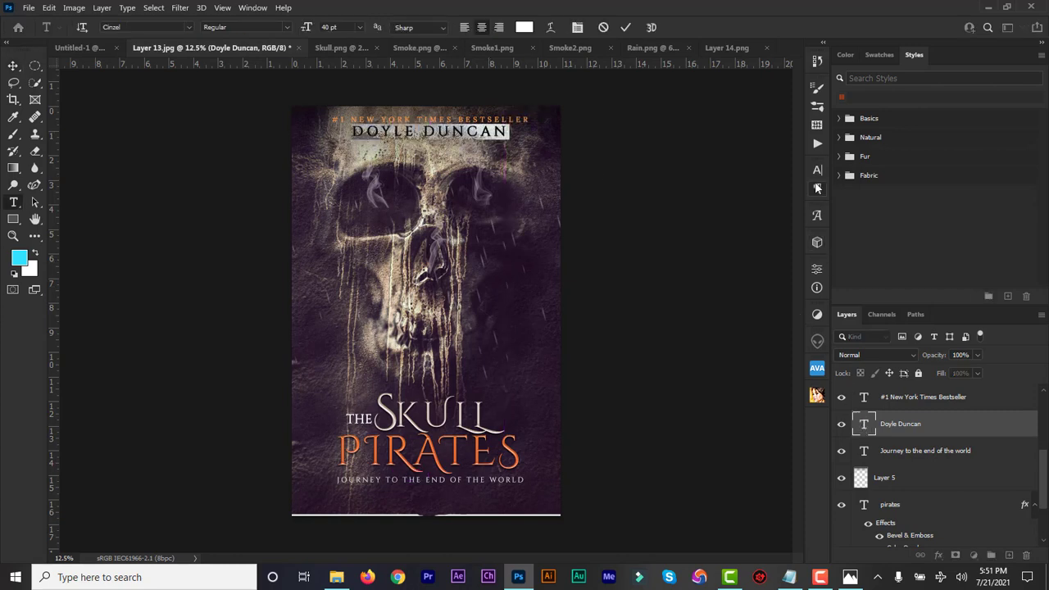
left_click(818, 172)
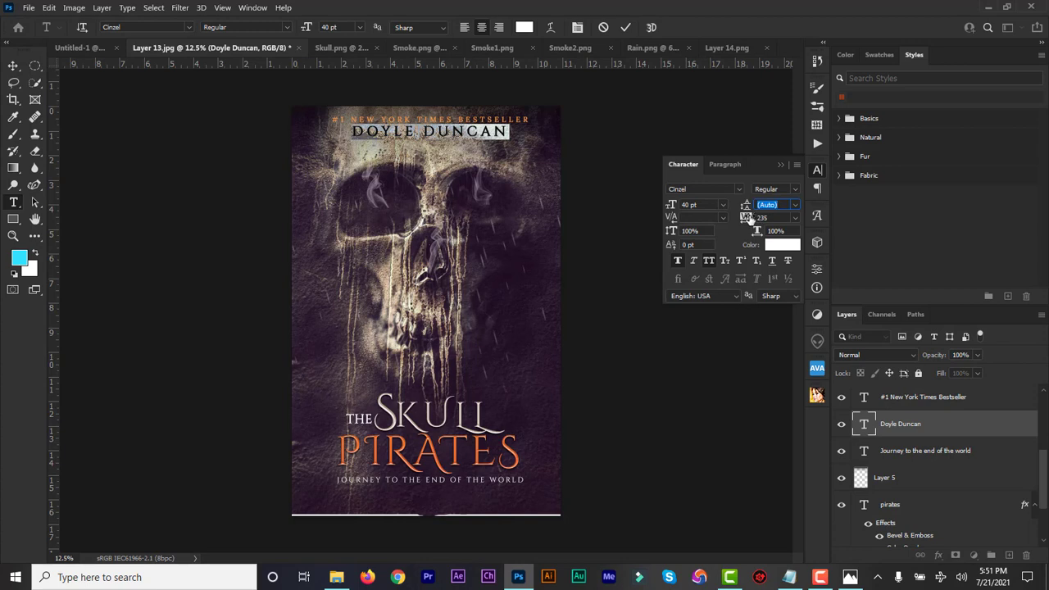
left_click_drag(750, 221, 755, 219)
key("shift+Tab")
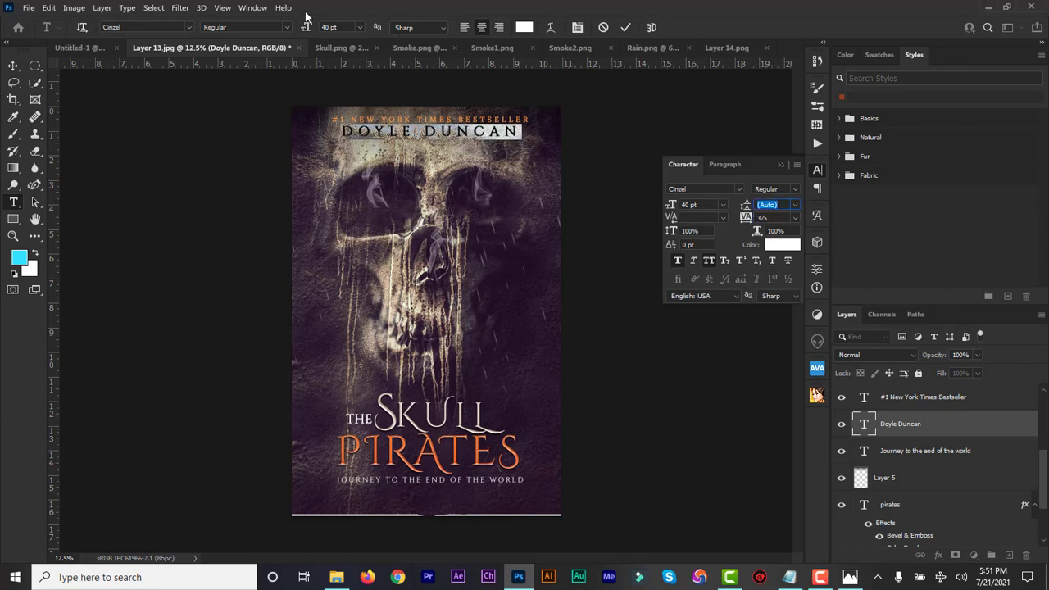
left_click_drag(307, 28, 309, 29)
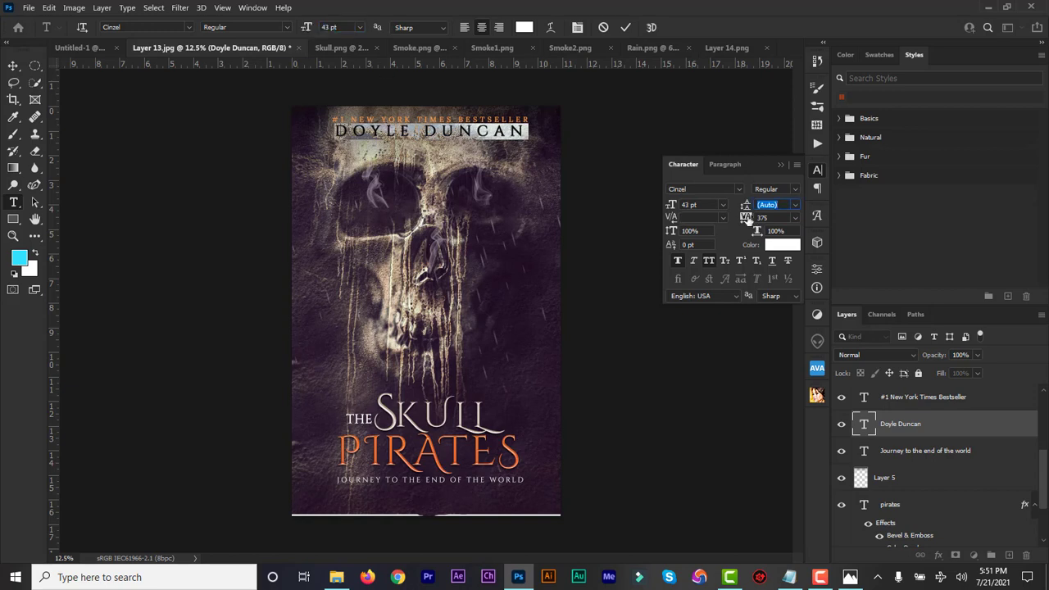
left_click_drag(746, 217, 749, 218)
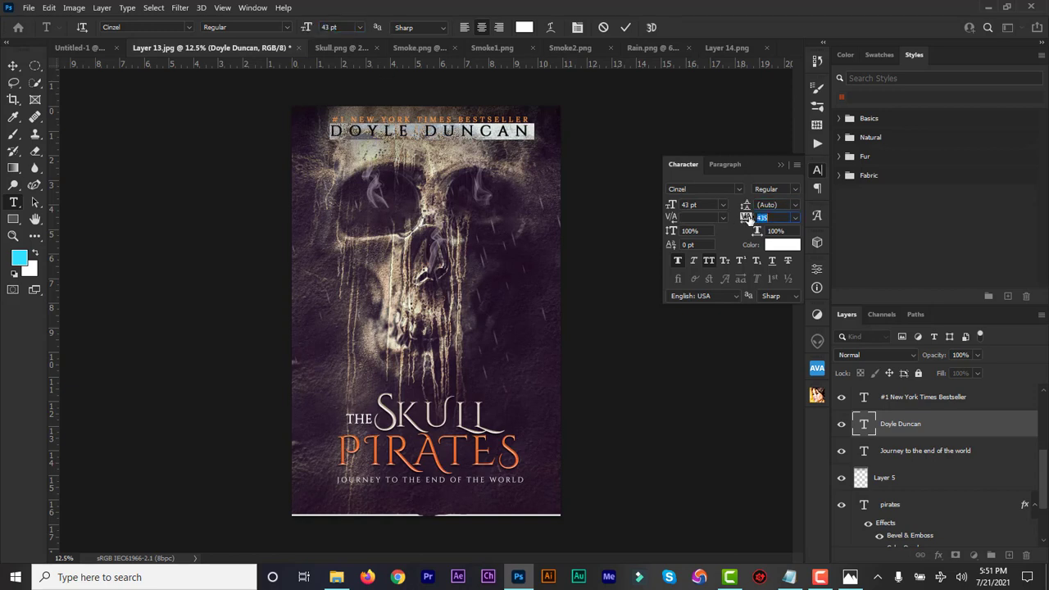
left_click(626, 27)
key("v")
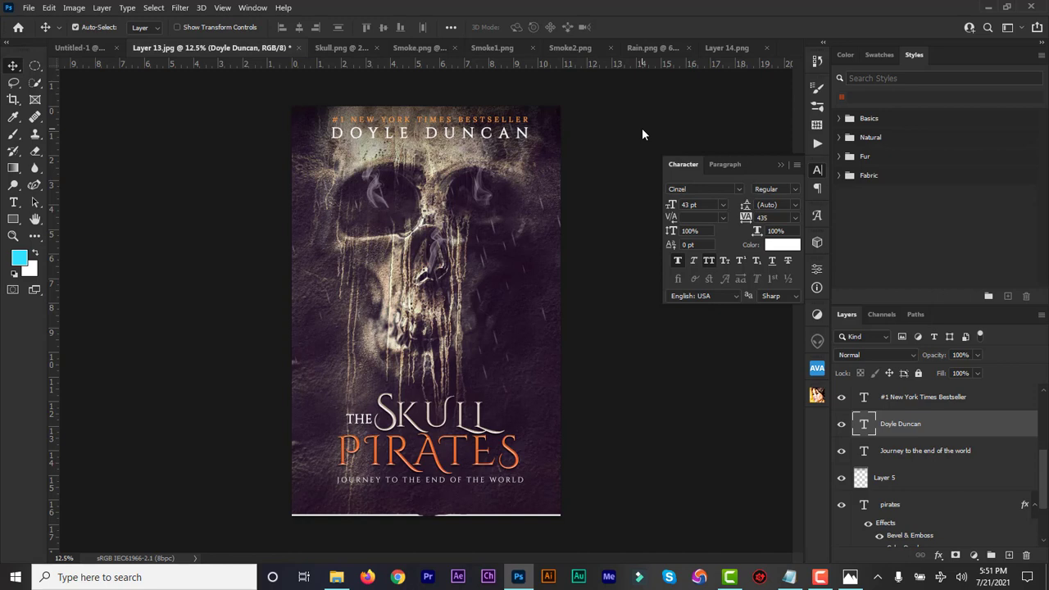
left_click(780, 164)
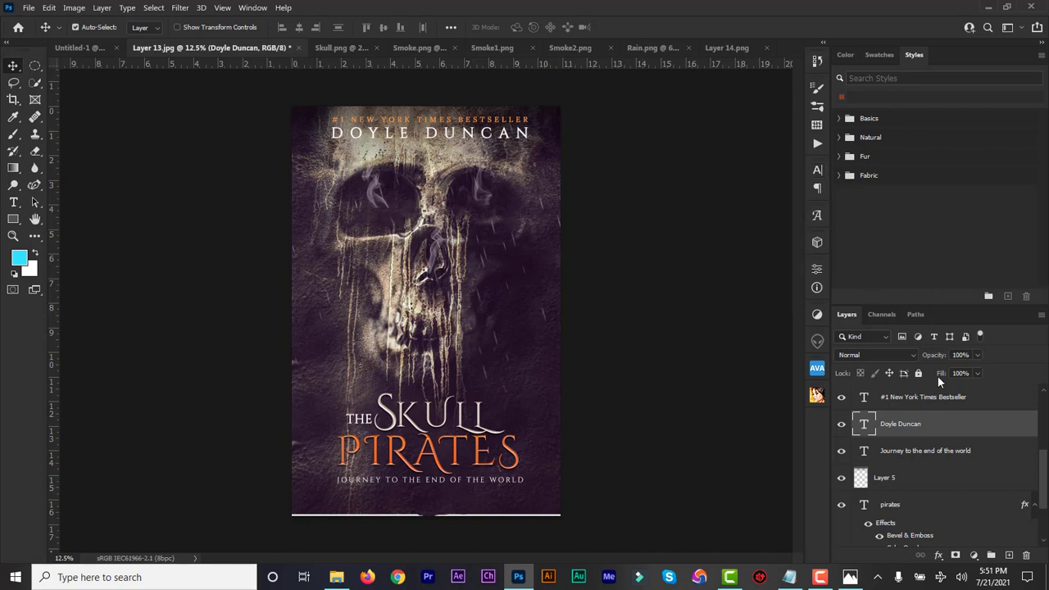
- Raise the opacity of the gradient layer, Layer 5, to 83% and check the cover up close
left_click(892, 484)
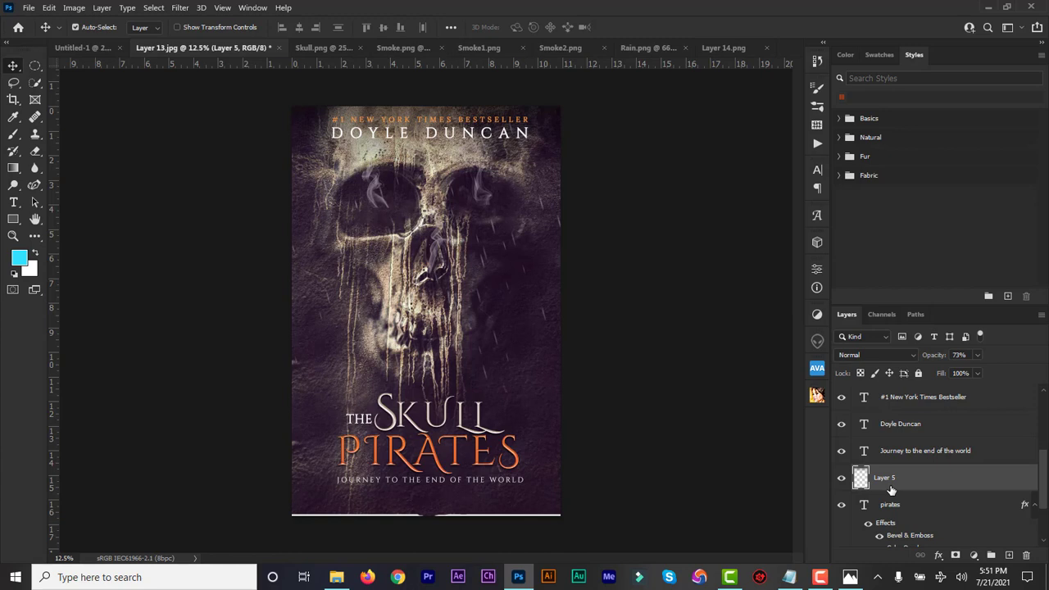
left_click(976, 357)
left_click_drag(978, 374, 985, 376)
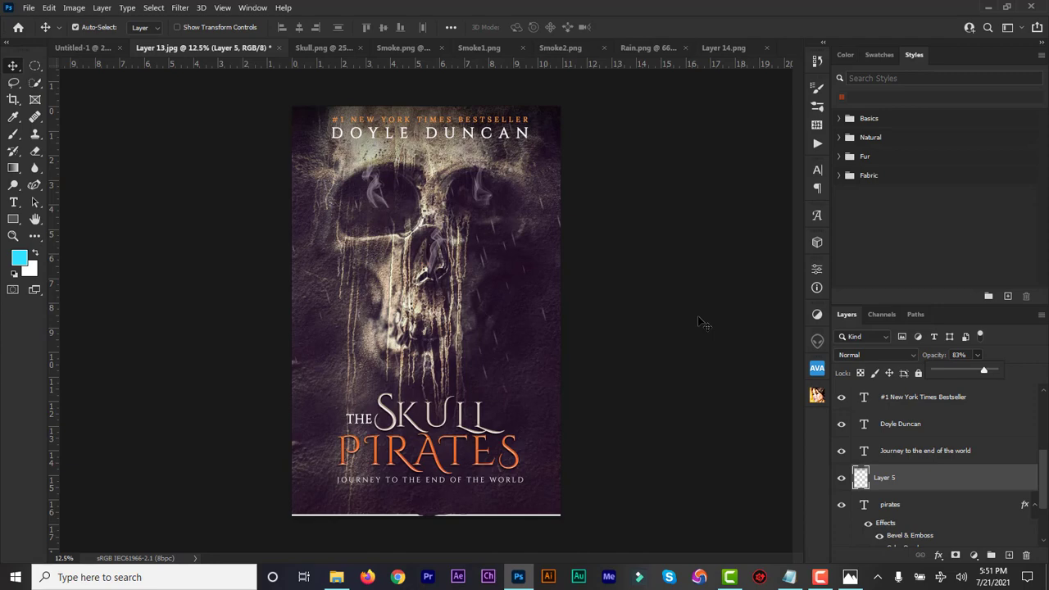
left_click(13, 236)
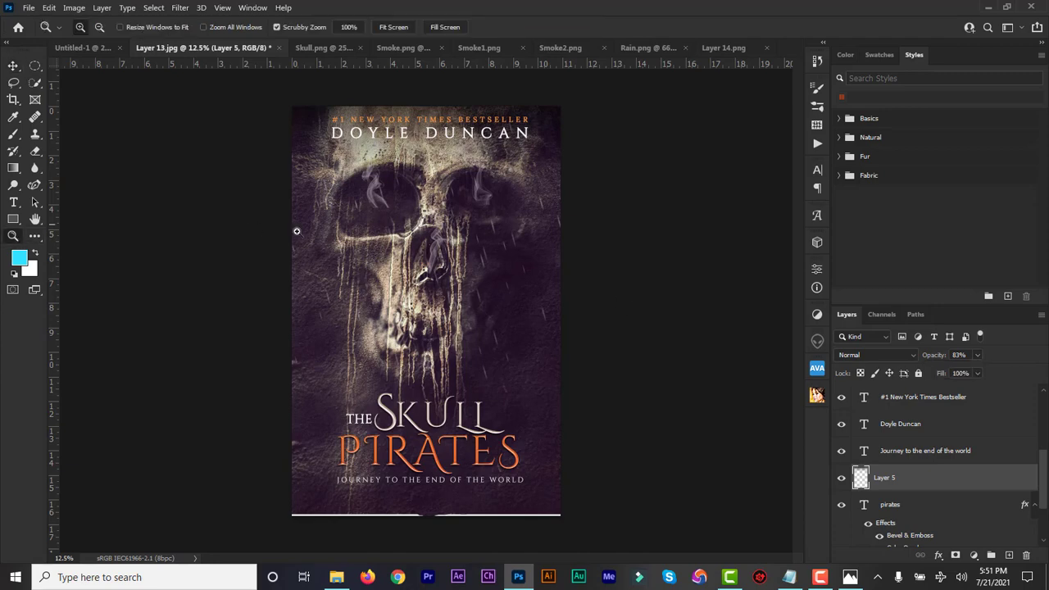
left_click(415, 255)
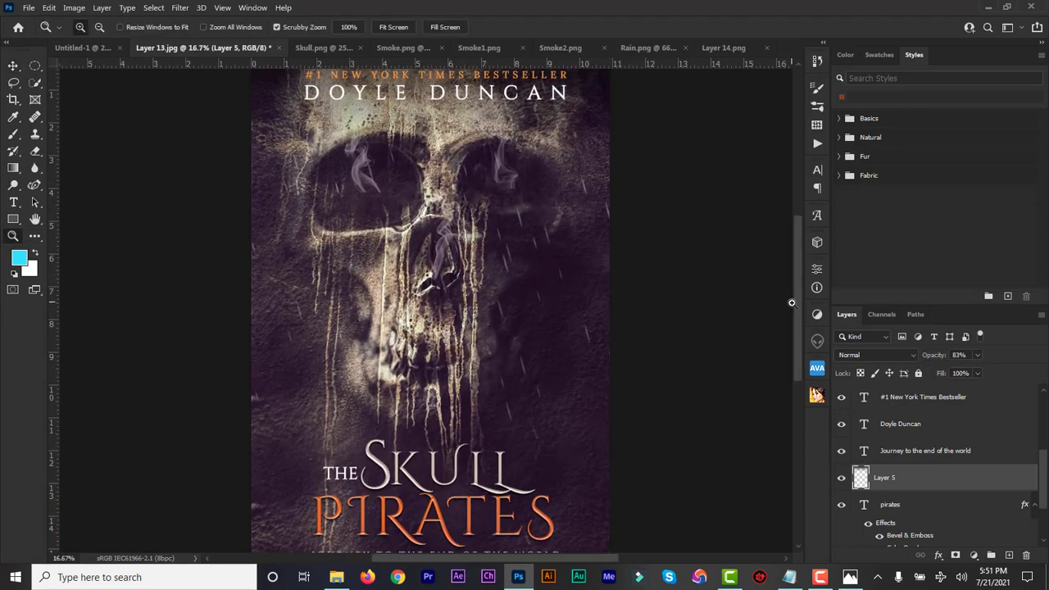
left_click_drag(797, 315, 800, 356)
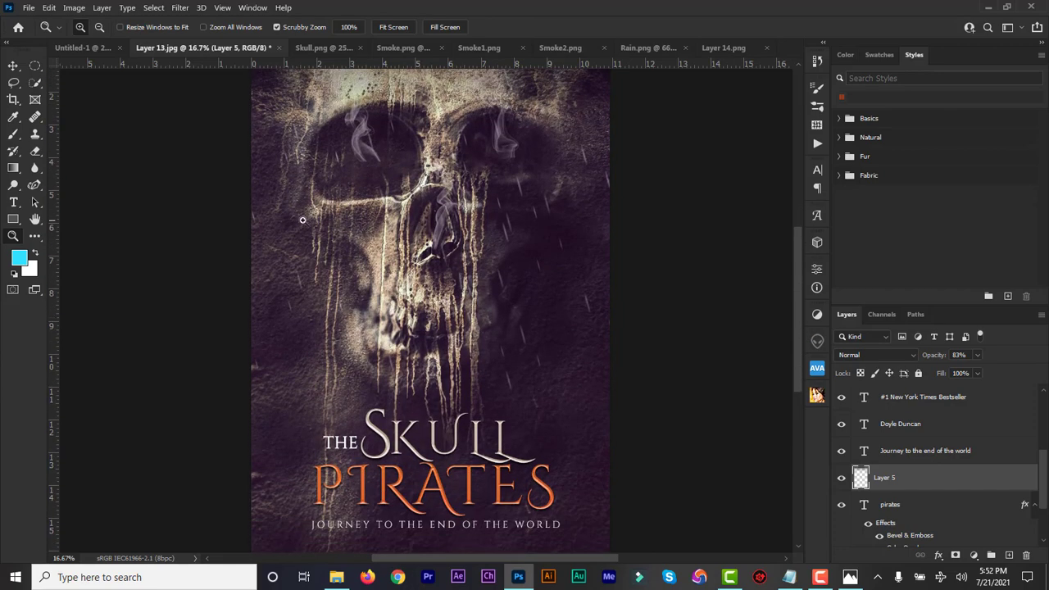
left_click(403, 272, "alt")
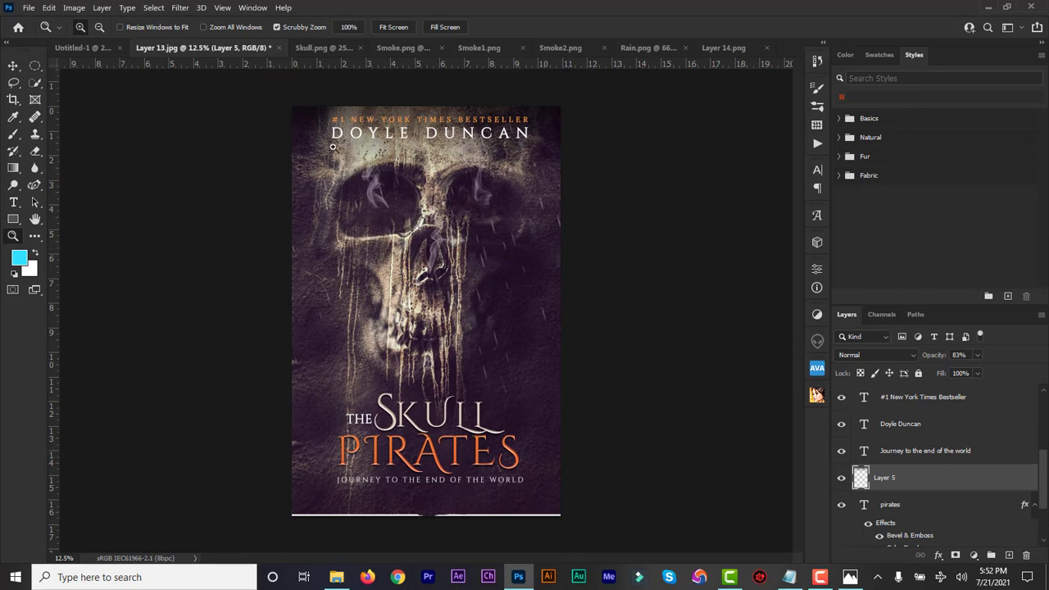
- Switch to File Explorer and open the Flare image from the exercise folder in Adobe Photoshop
left_click(336, 578)
left_click(230, 188)
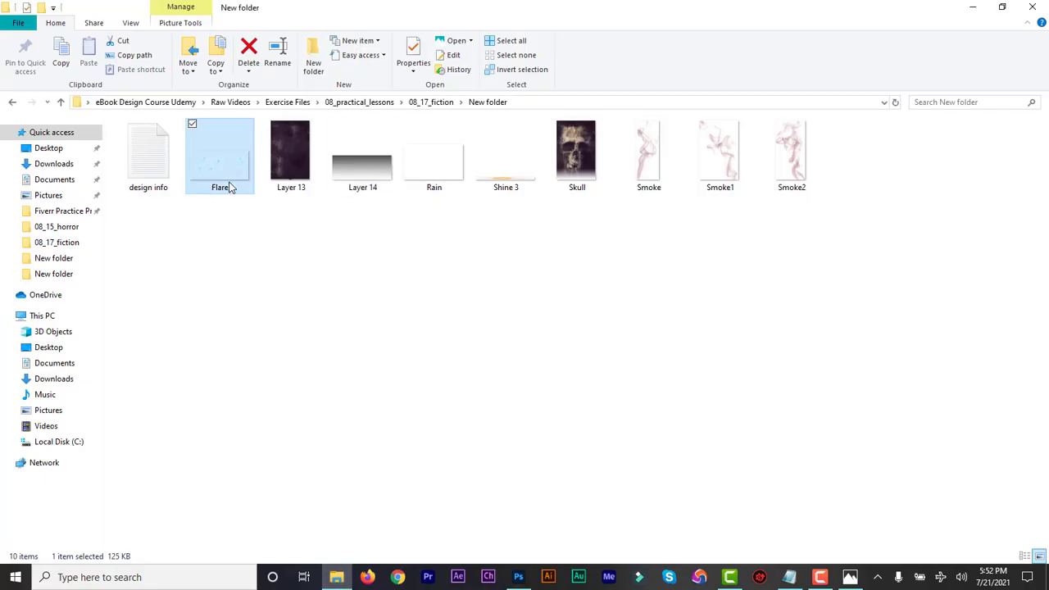
right_click(231, 188)
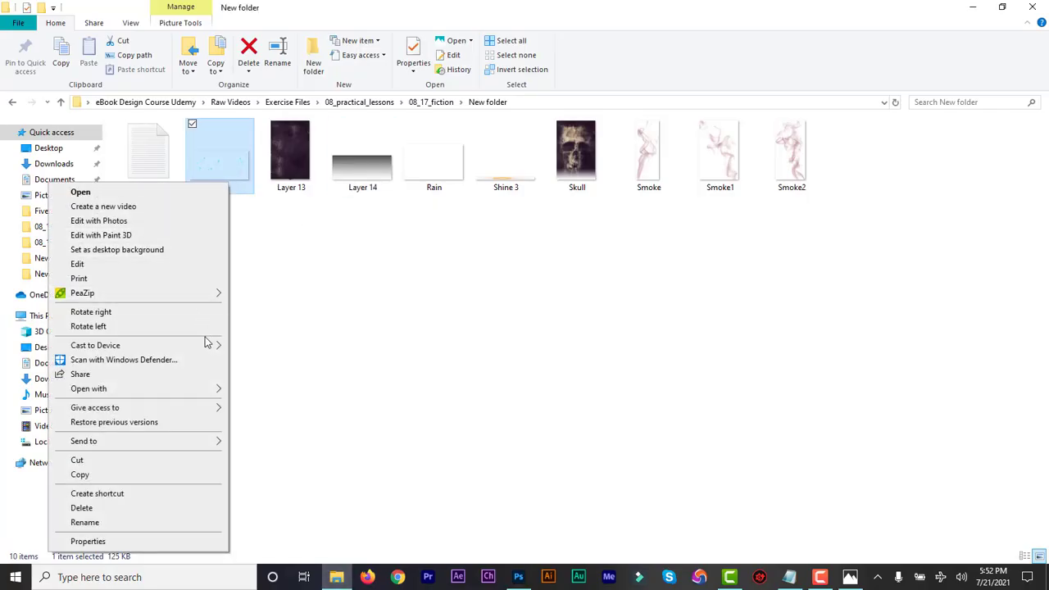
mouse_move(209, 391)
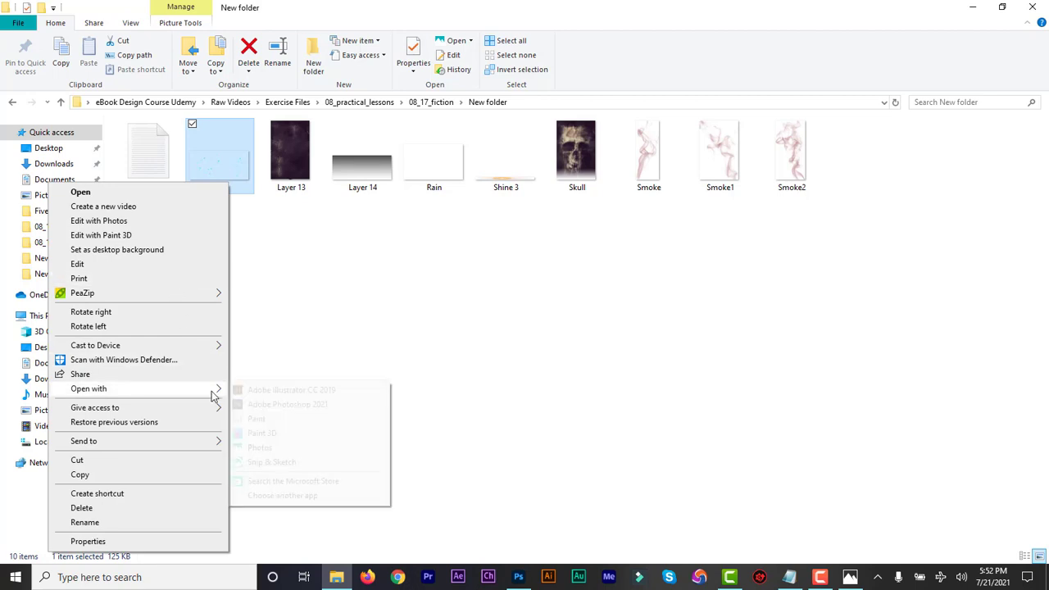
left_click(260, 409)
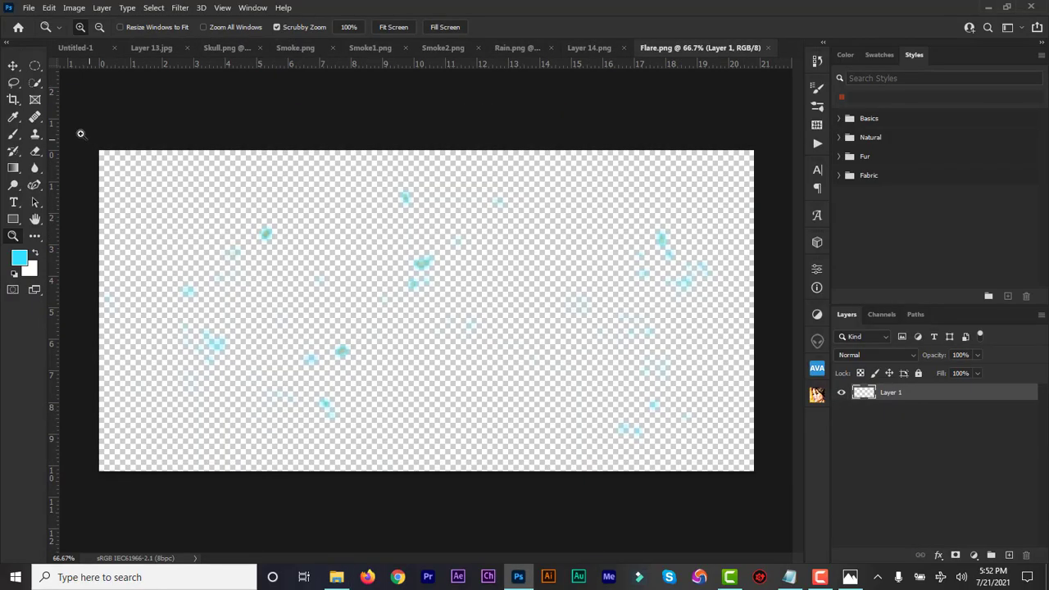
- Bring the flare layer from Flare.png into the Layer 13.jpg cover document, over the skull
left_click(13, 66)
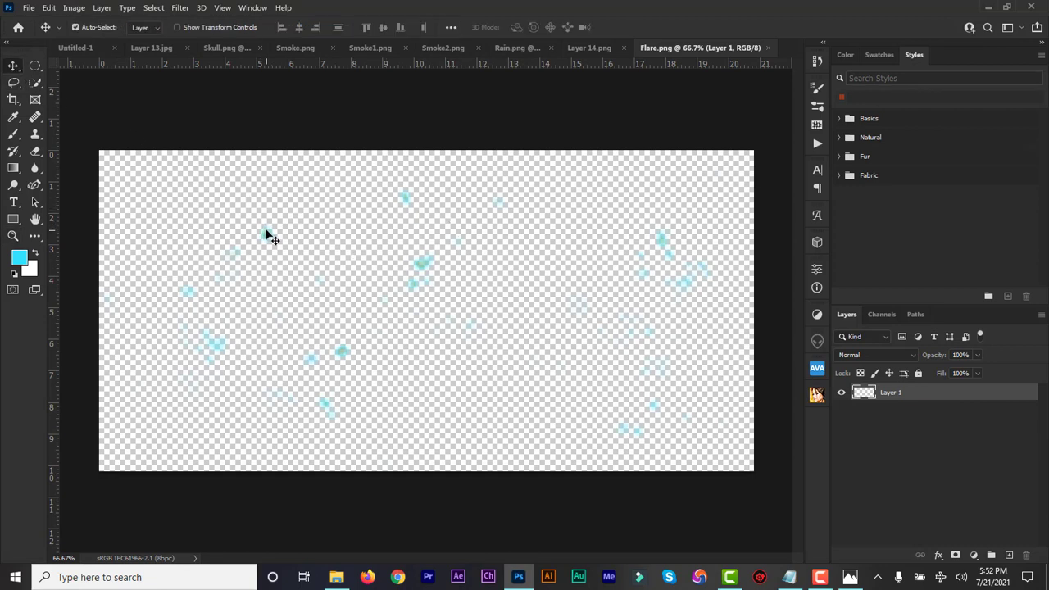
left_click_drag(268, 235, 220, 89)
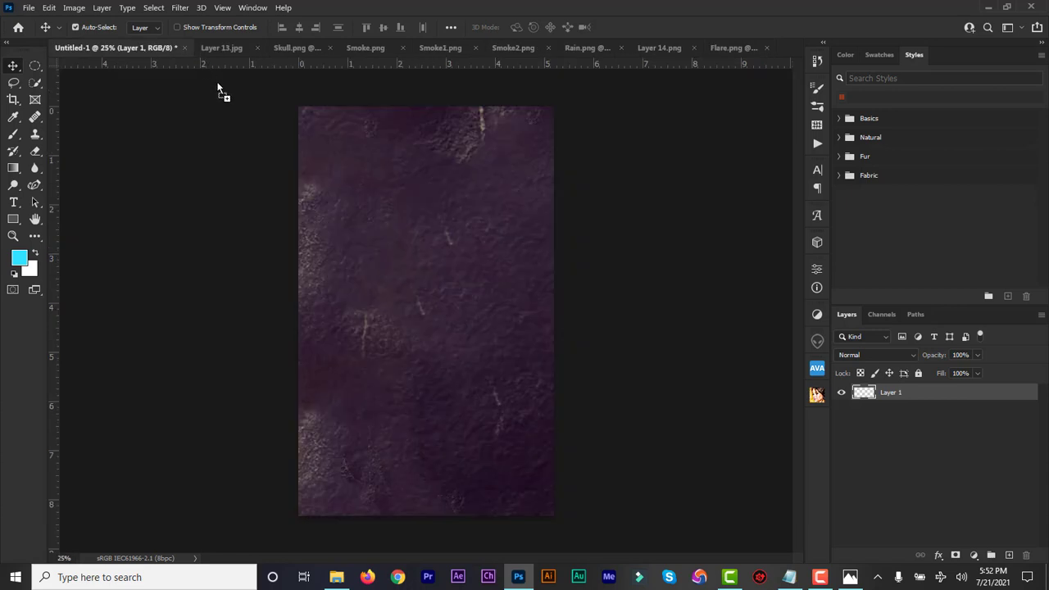
left_click_drag(242, 49, 389, 230)
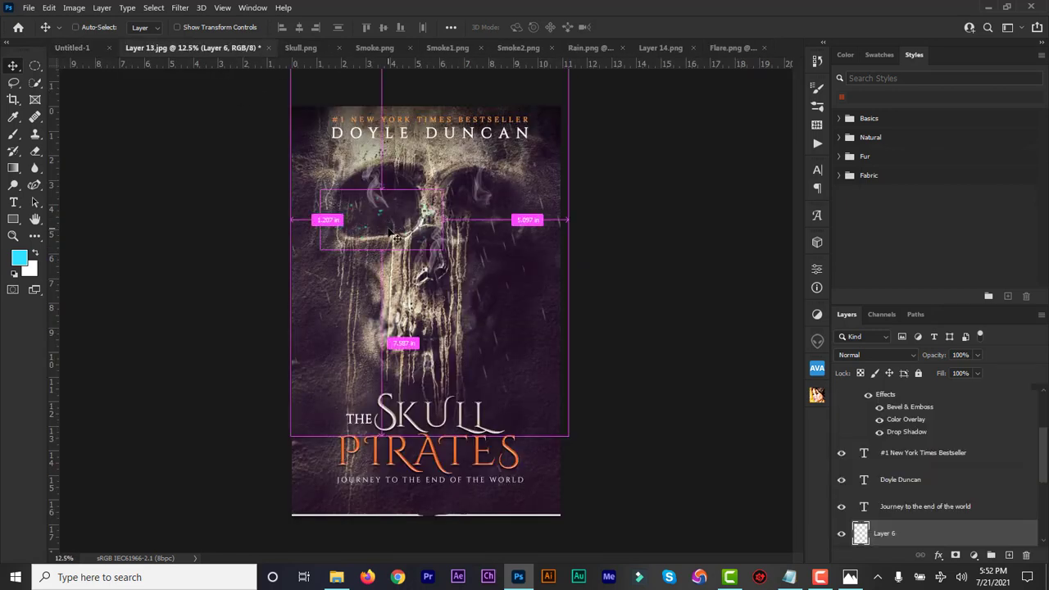
- Scale the flare to about 221% and place it at the cover's upper edge, spanning the full width
key("ctrl+t")
left_click_drag(442, 248, 591, 322)
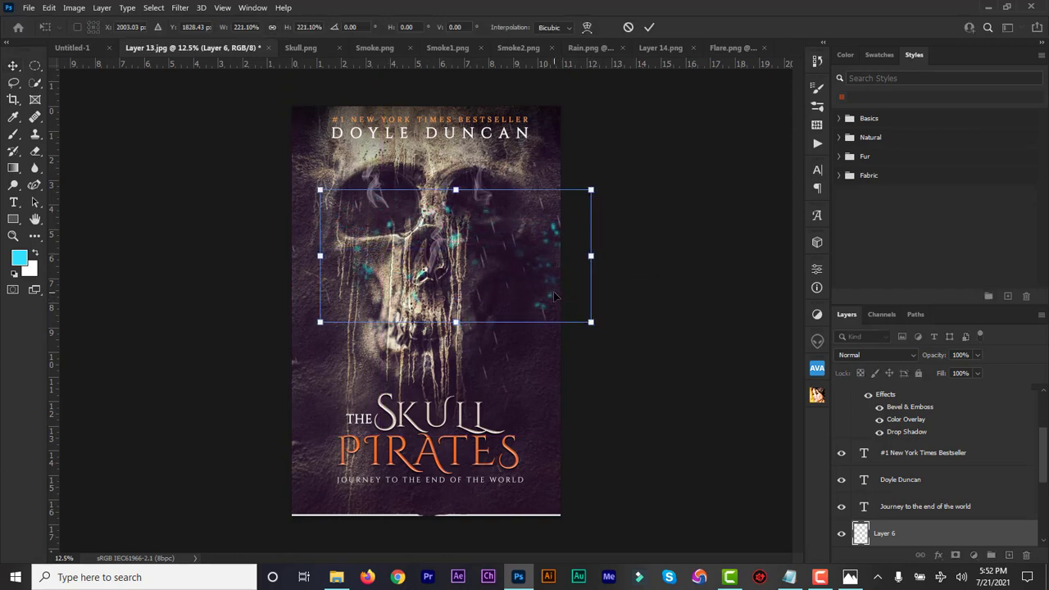
left_click_drag(554, 291, 525, 209)
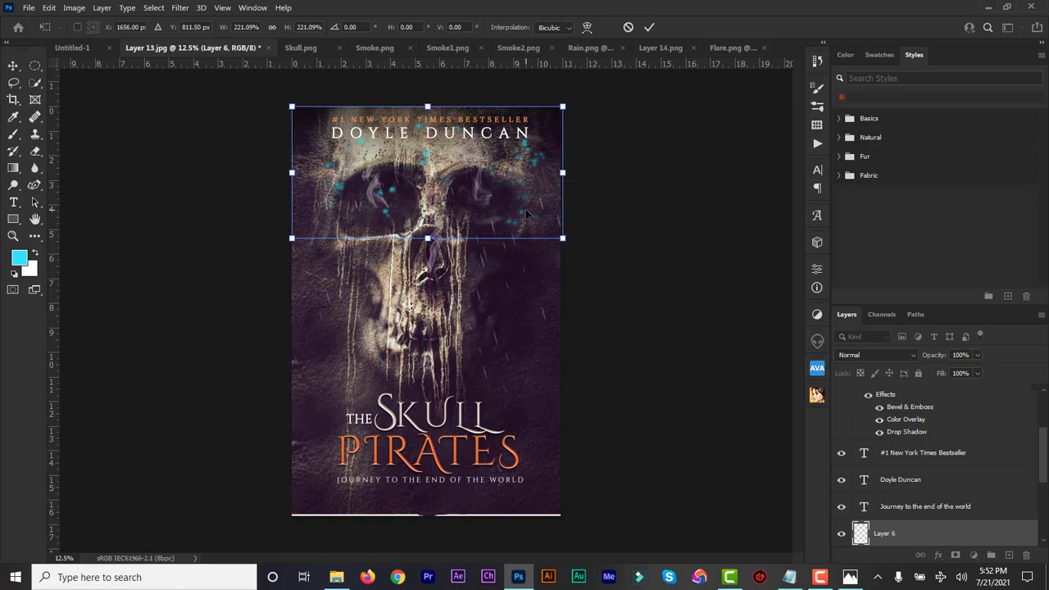
left_click(649, 28)
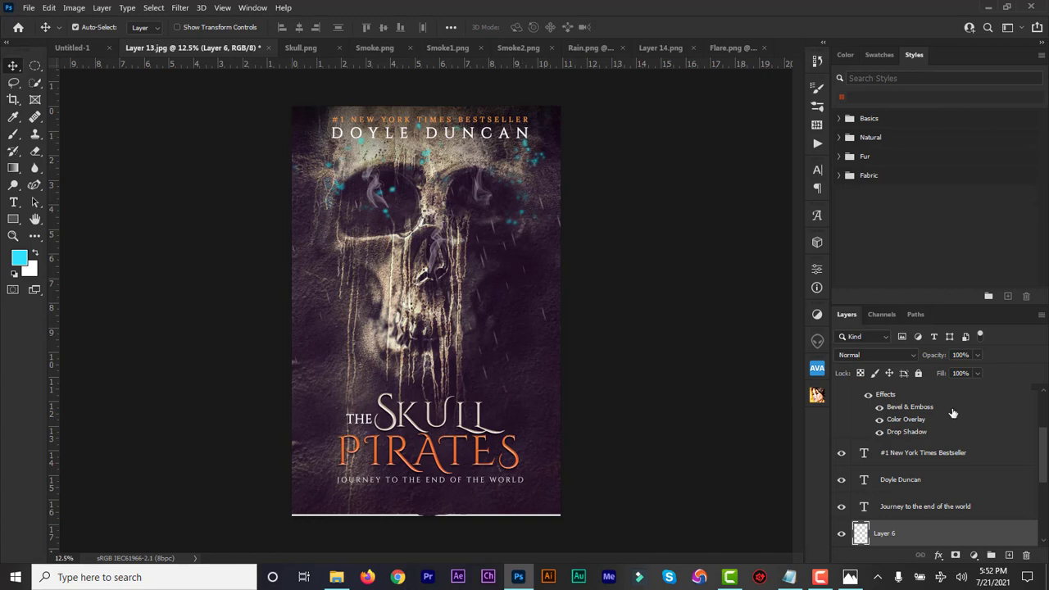
- Reduce the flare layer's opacity to 52% and duplicate the layer
left_click(977, 355)
left_click_drag(980, 373, 961, 376)
key("ctrl+j")
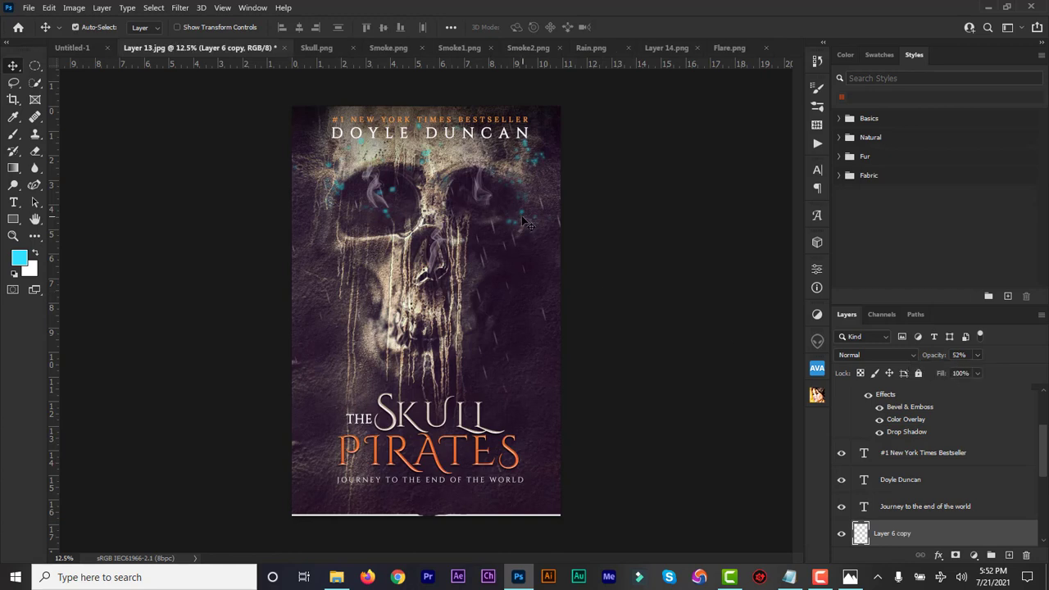
- Move the original flare layer, Layer 6, straight down over the skull's nose and jaw
scroll(935, 459, "down", 3)
left_click(894, 419)
key("ctrl+t")
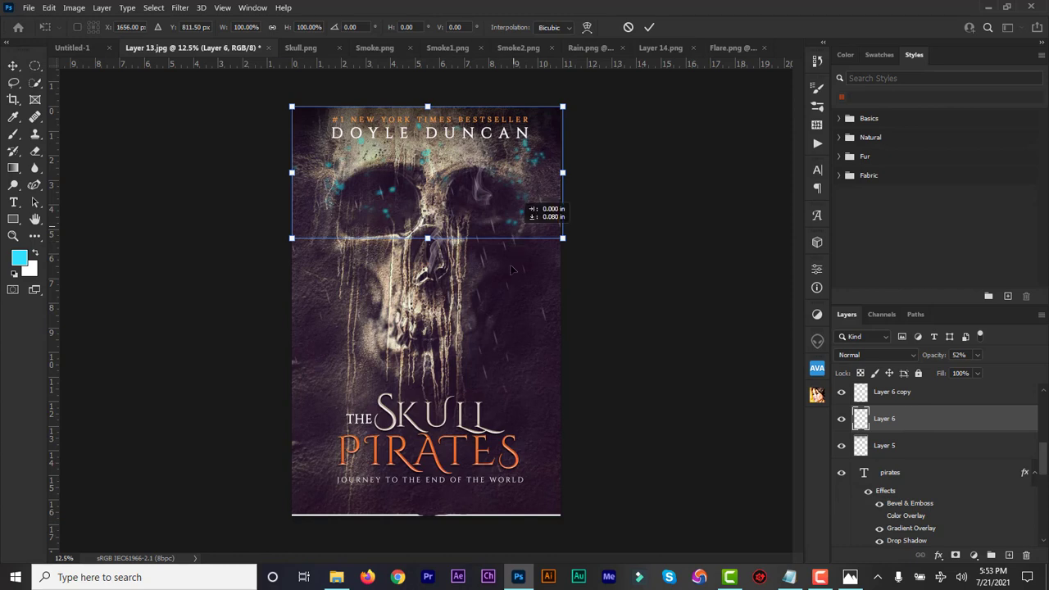
left_click_drag(511, 269, 515, 344)
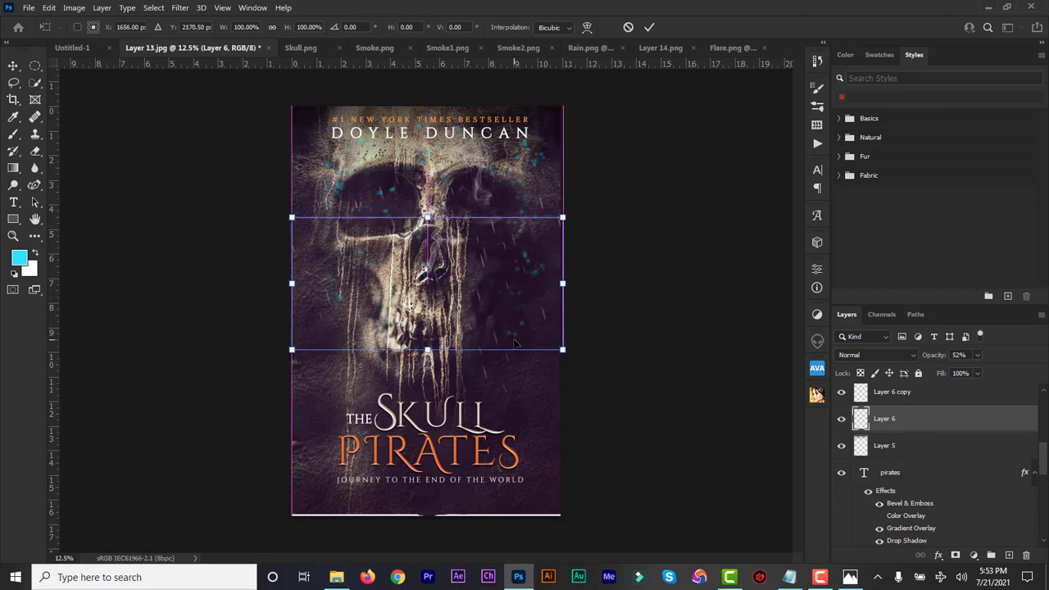
left_click(650, 28)
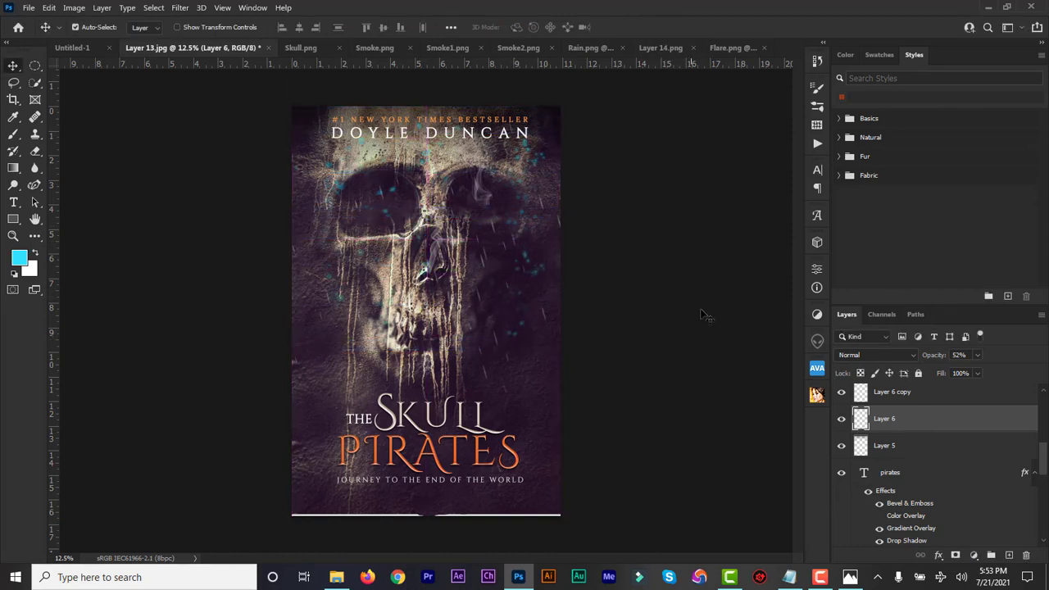
- Lower the opacity of Layer 6 slightly, and compare the cover with the gradient layer hidden and shown
left_click(976, 357)
left_click_drag(970, 369, 964, 371)
left_click(876, 400)
left_click(875, 398)
left_click(842, 452)
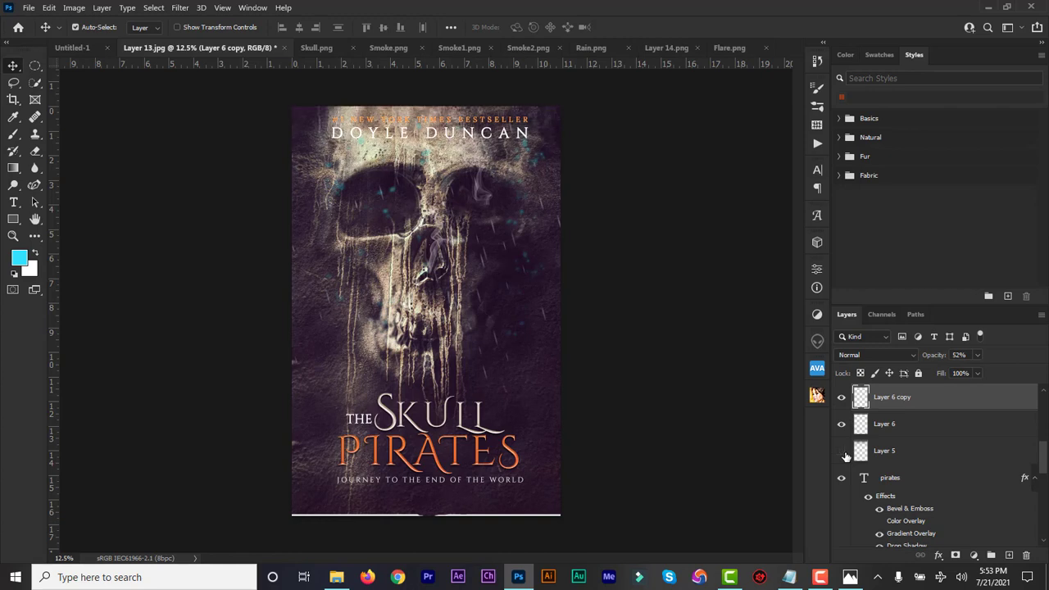
left_click(841, 452)
- Move both flare layers into the Background group above the rain layers, and collapse the group
left_click(897, 426, "shift")
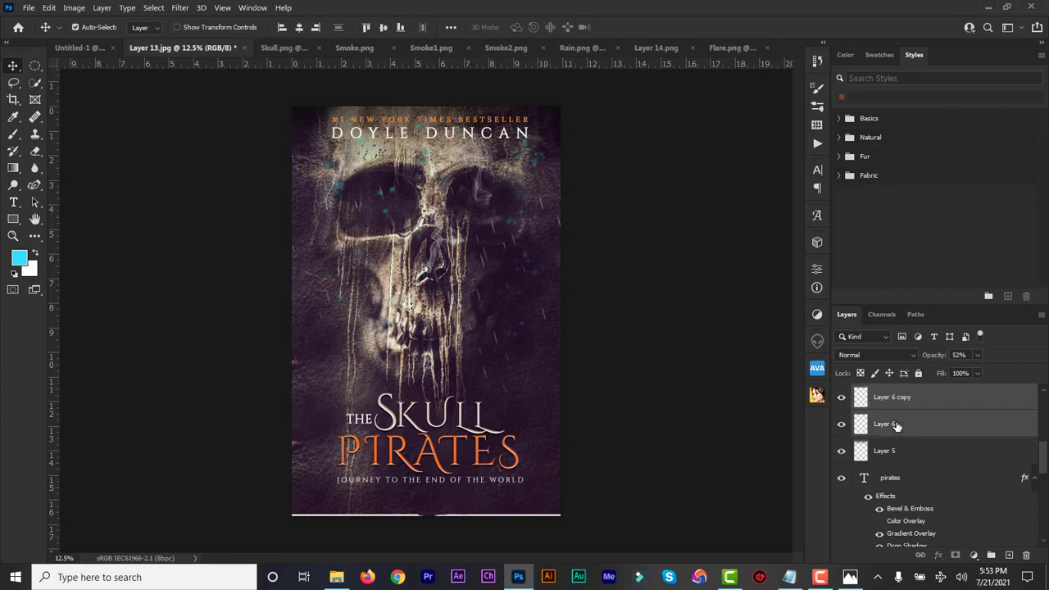
left_click_drag(896, 426, 915, 450)
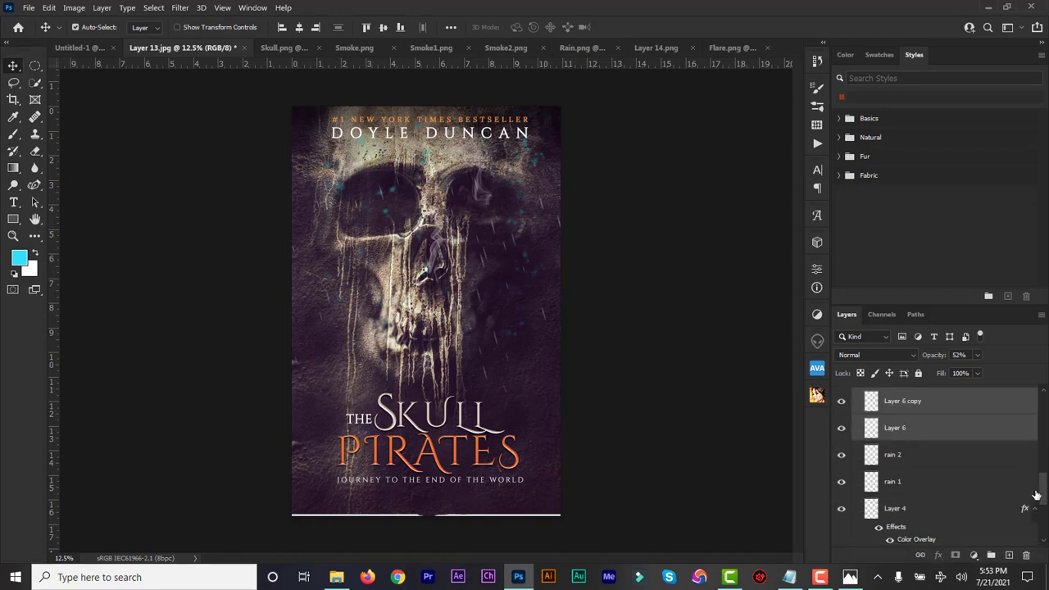
scroll(943, 475, "up", 5)
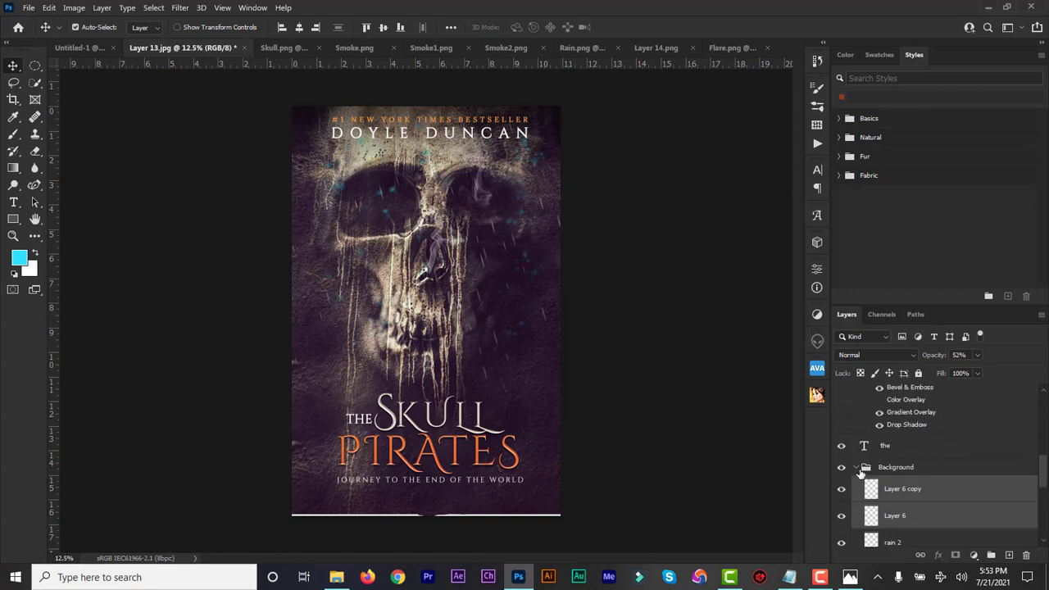
left_click(856, 471)
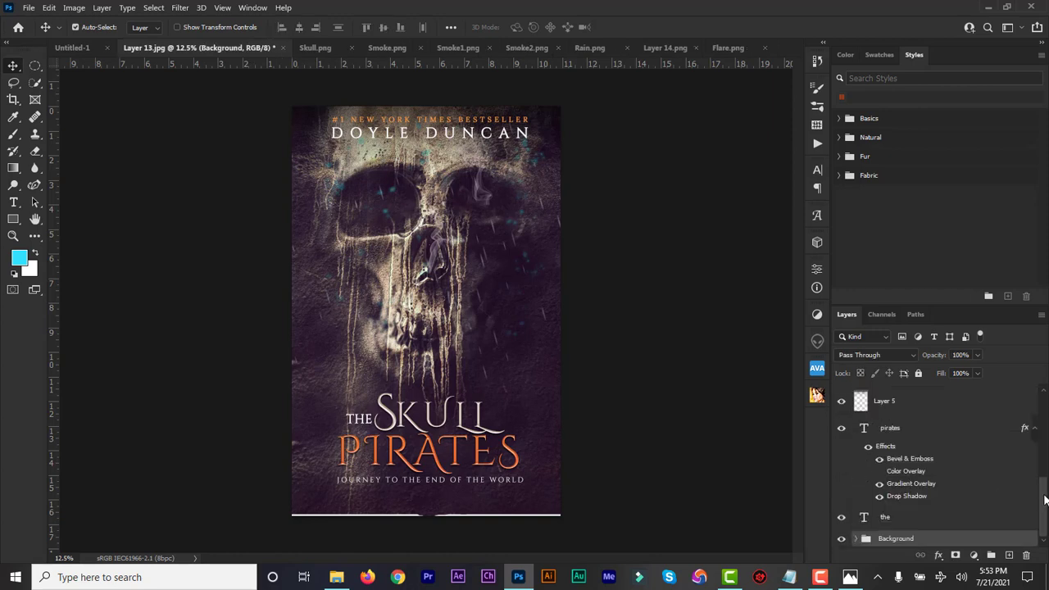
left_click_drag(1045, 500, 1047, 414)
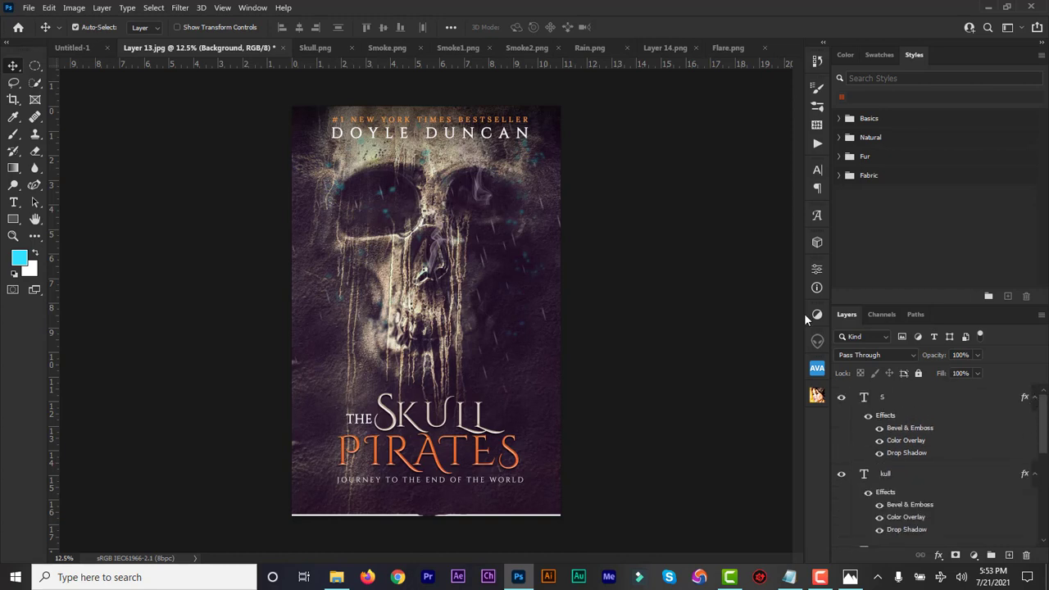
- Open the Shine 3 image from the exercise folder in Photoshop and place it on the cover over the word PIRATES
left_click(336, 578)
right_click(513, 180)
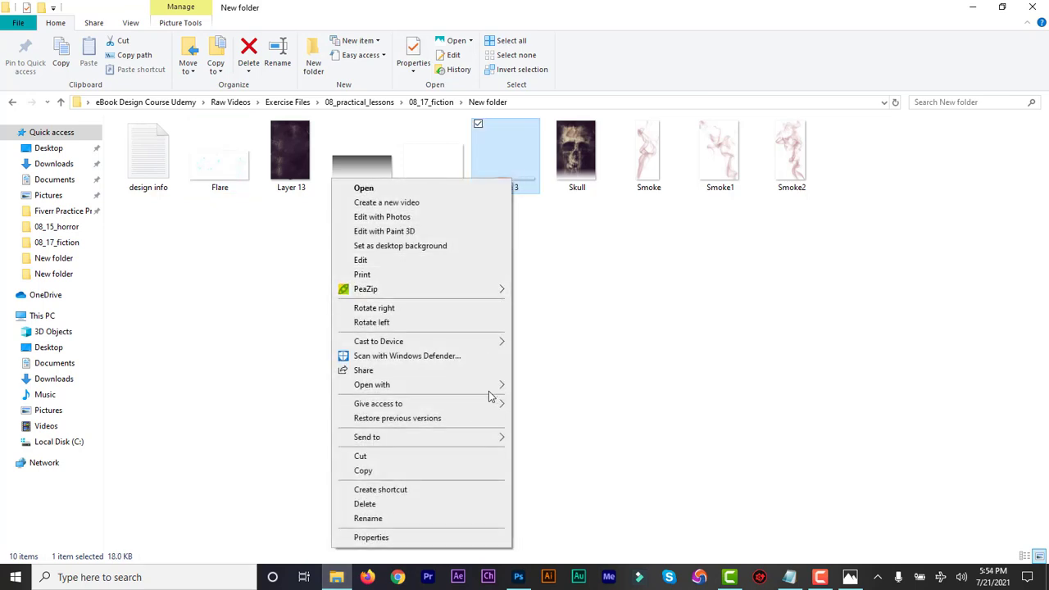
mouse_move(499, 386)
left_click(570, 400)
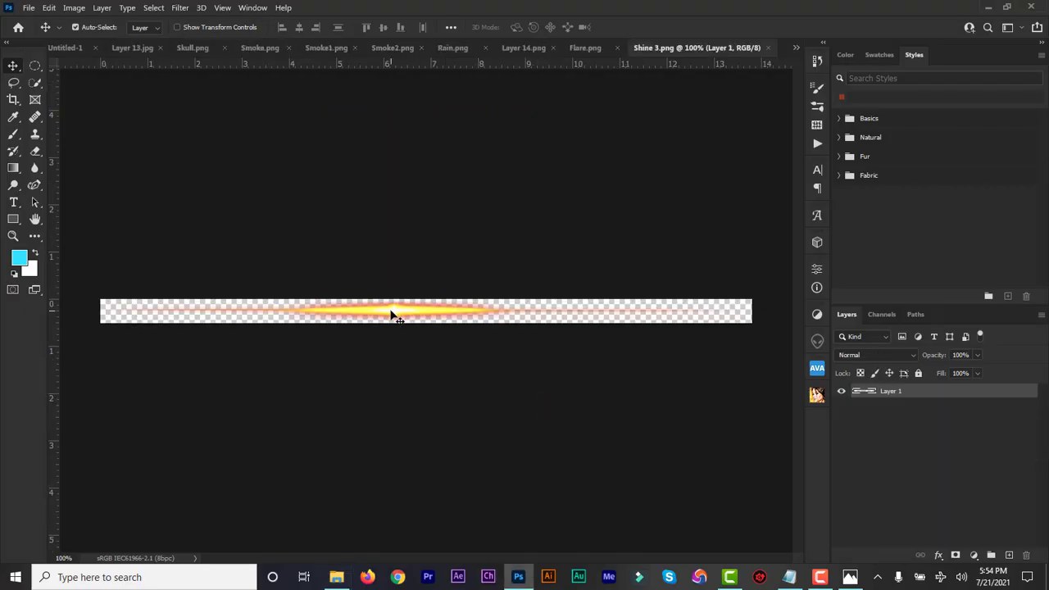
left_click_drag(392, 316, 419, 453)
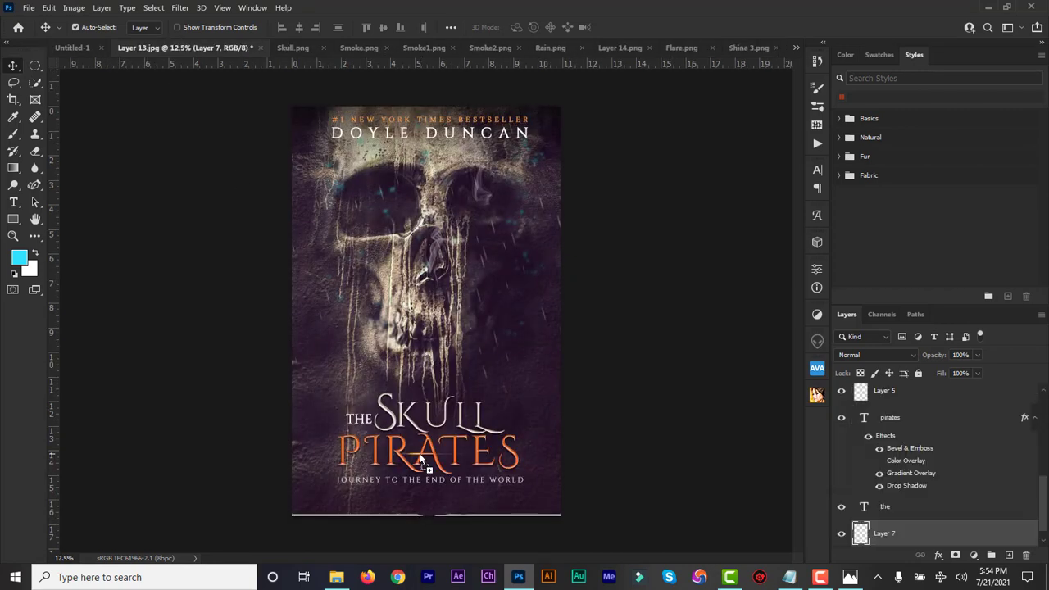
- Scale the shine on Layer 7 up proportionally to about 143% across the word PIRATES
left_click(14, 236)
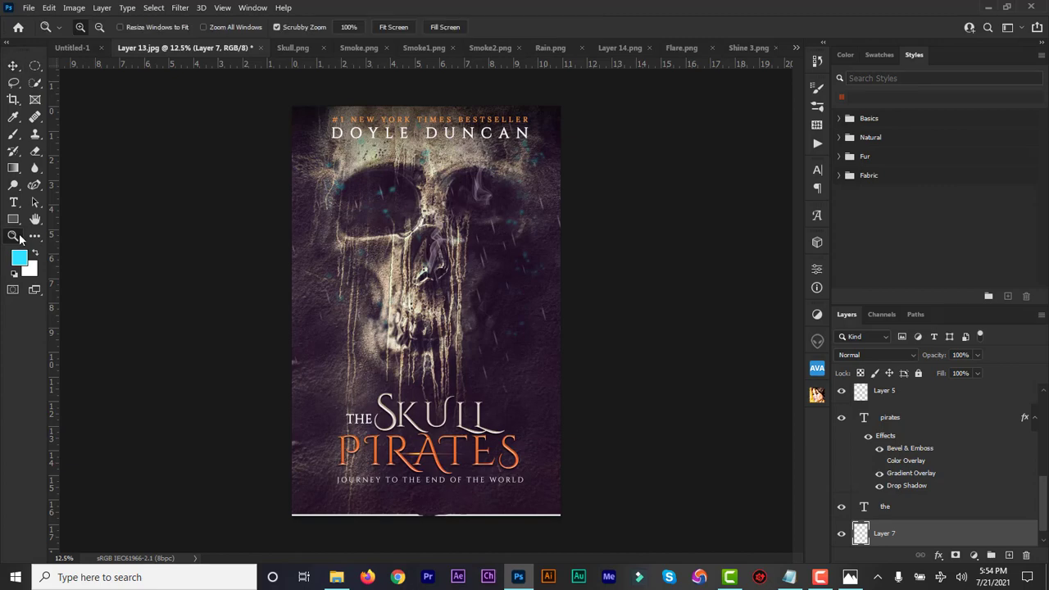
left_click(439, 460)
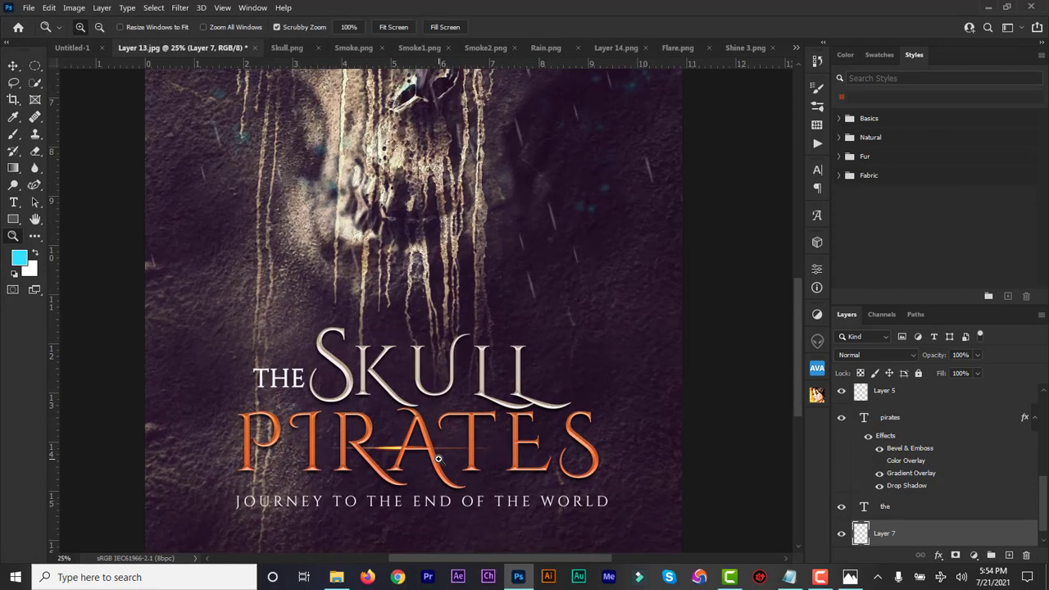
left_click_drag(801, 399, 801, 421)
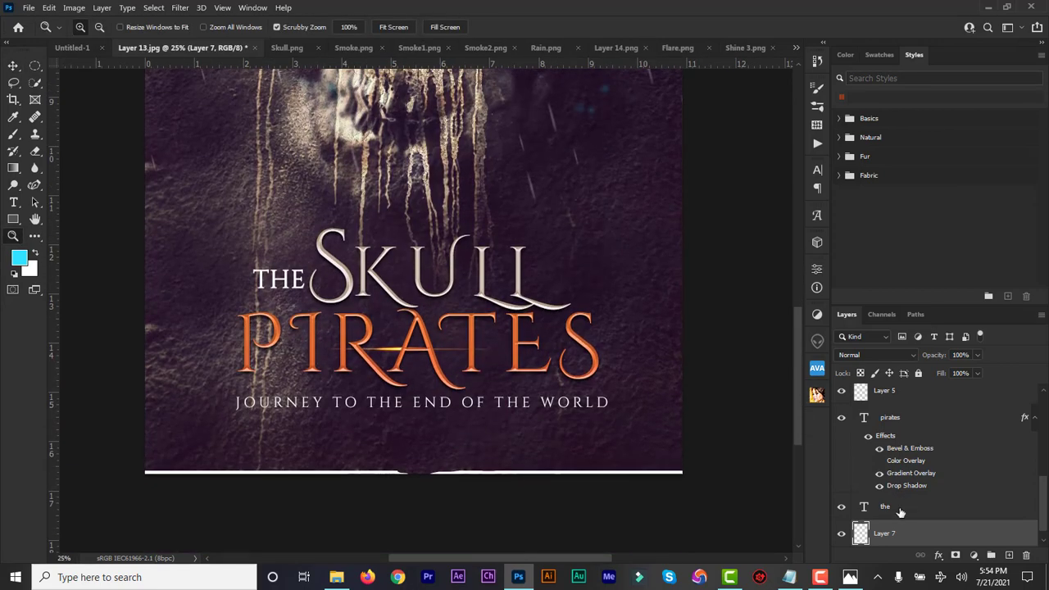
scroll(1040, 487, "down", 1)
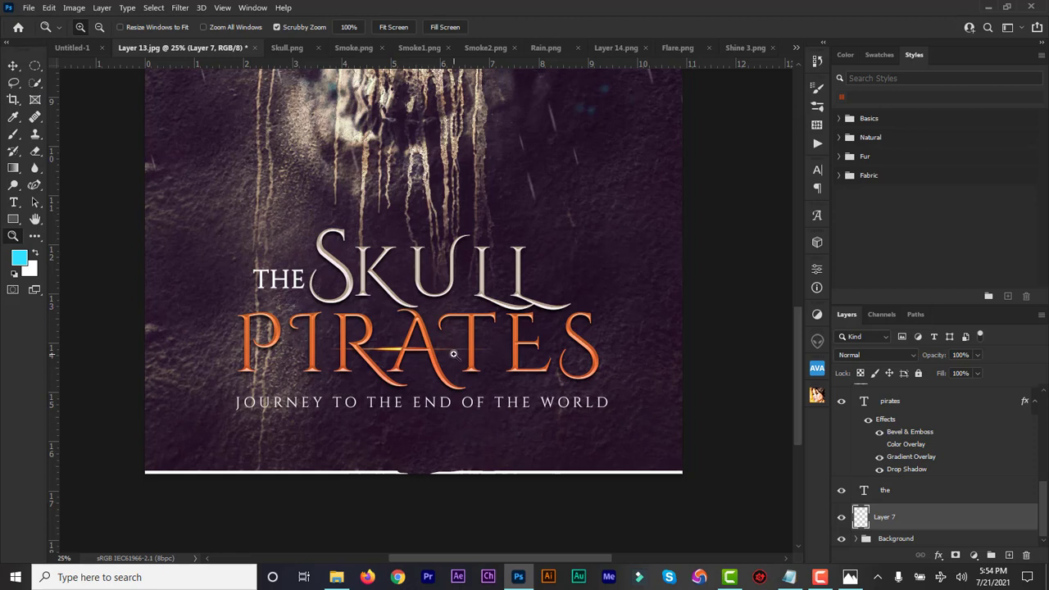
key("ctrl+t")
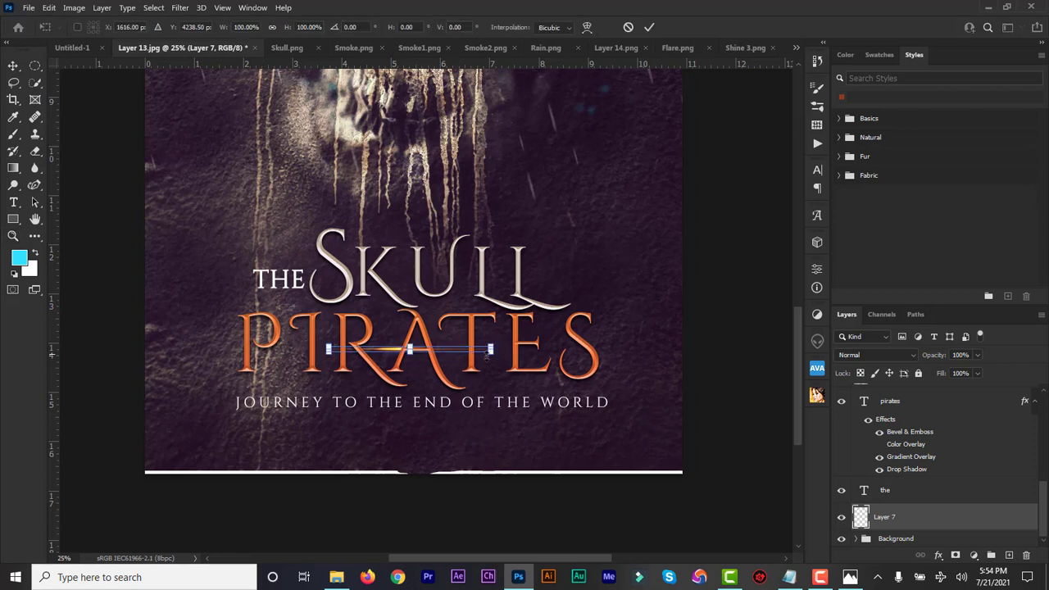
left_click_drag(492, 353, 561, 350)
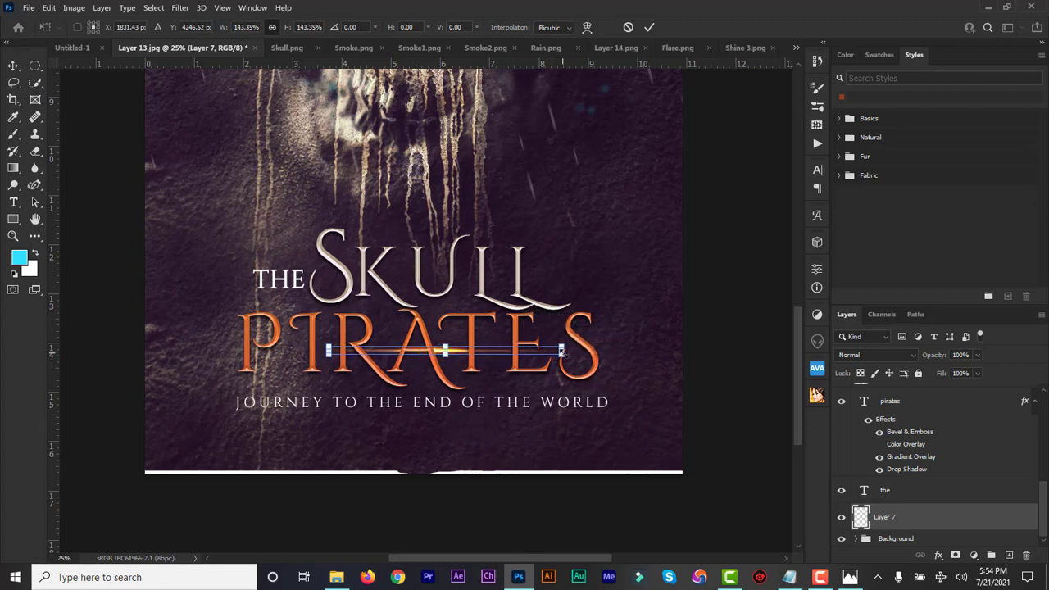
left_click(650, 27)
- Shift the shine left onto the crossbar of the A in PIRATES and place Layer 7 above the pirates text layer
key("z")
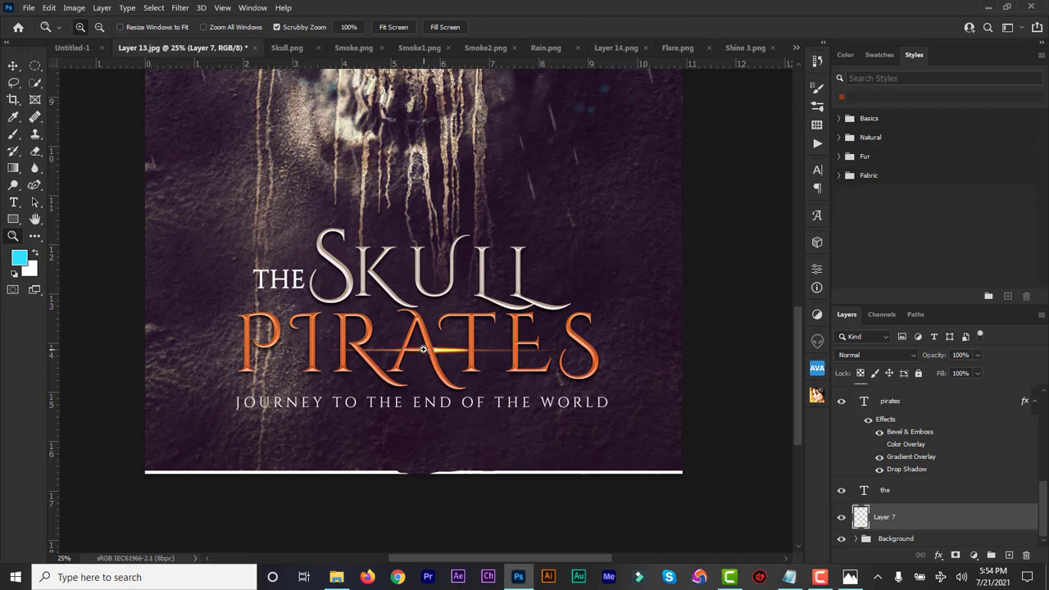
left_click(12, 67)
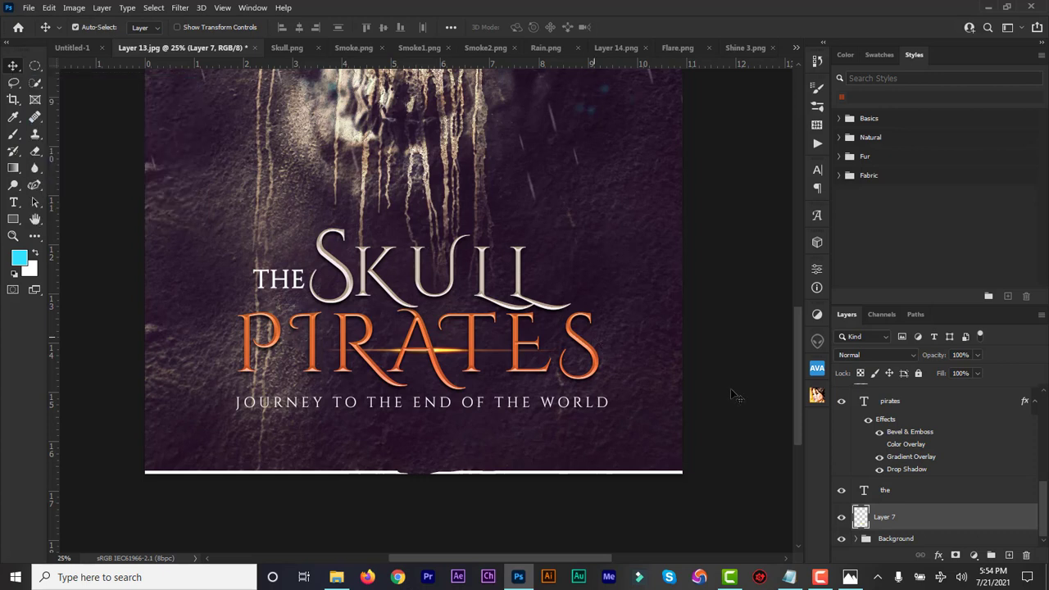
left_click_drag(883, 518, 886, 391)
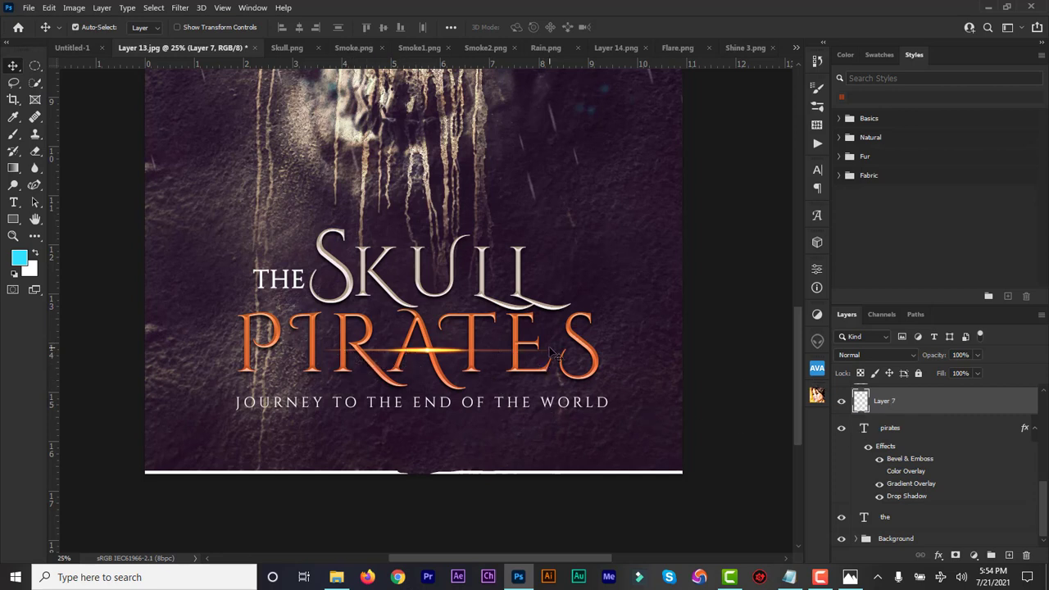
key("ctrl+minus")
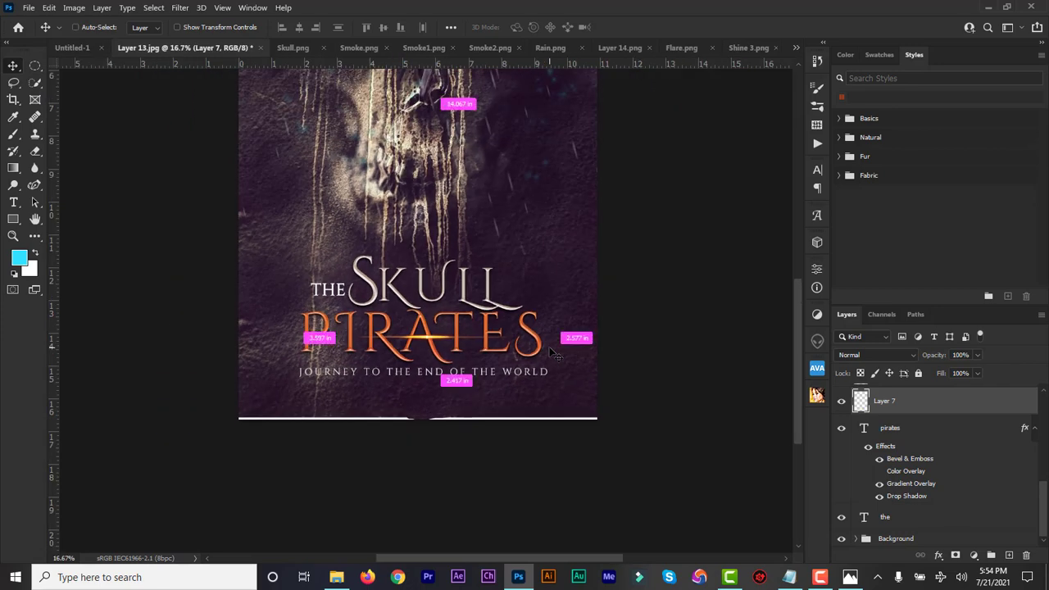
key("ctrl+minus")
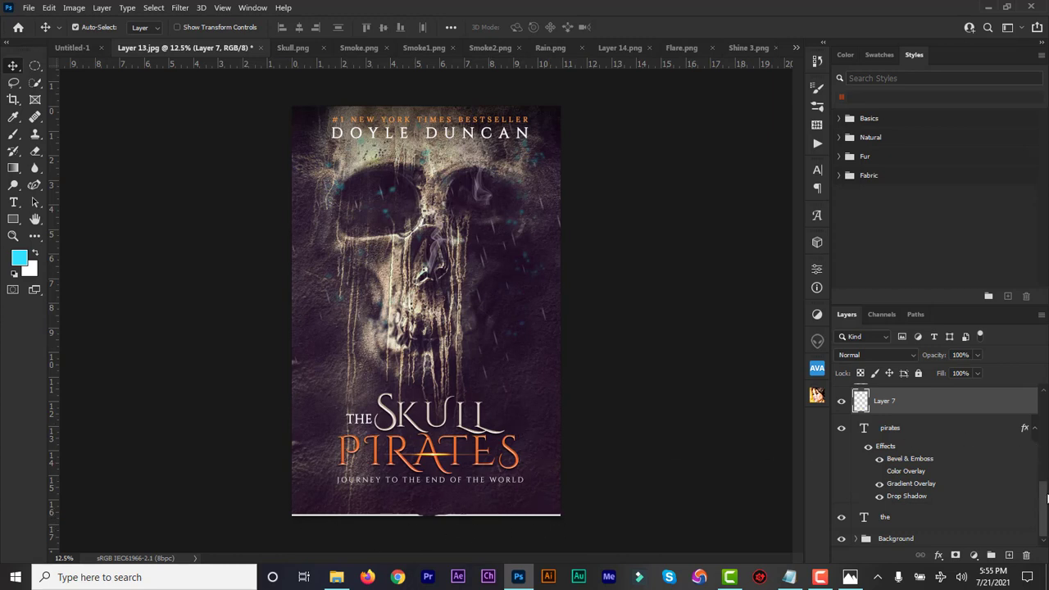
- Rename the gradient layer, Layer 5, as shadow 1
scroll(901, 442, "up", 3)
scroll(901, 442, "down", 2)
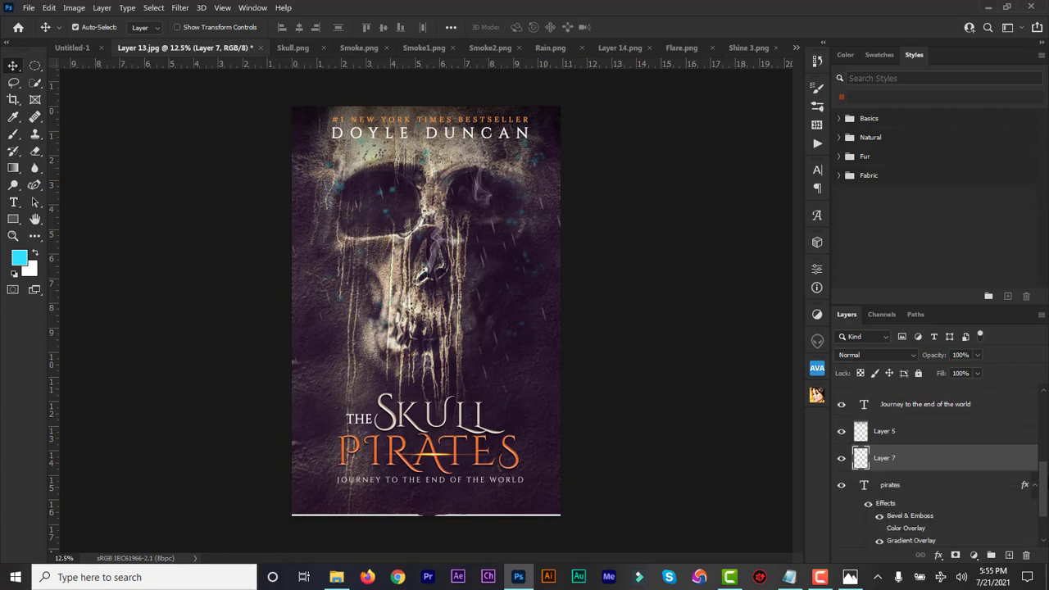
left_click(886, 425)
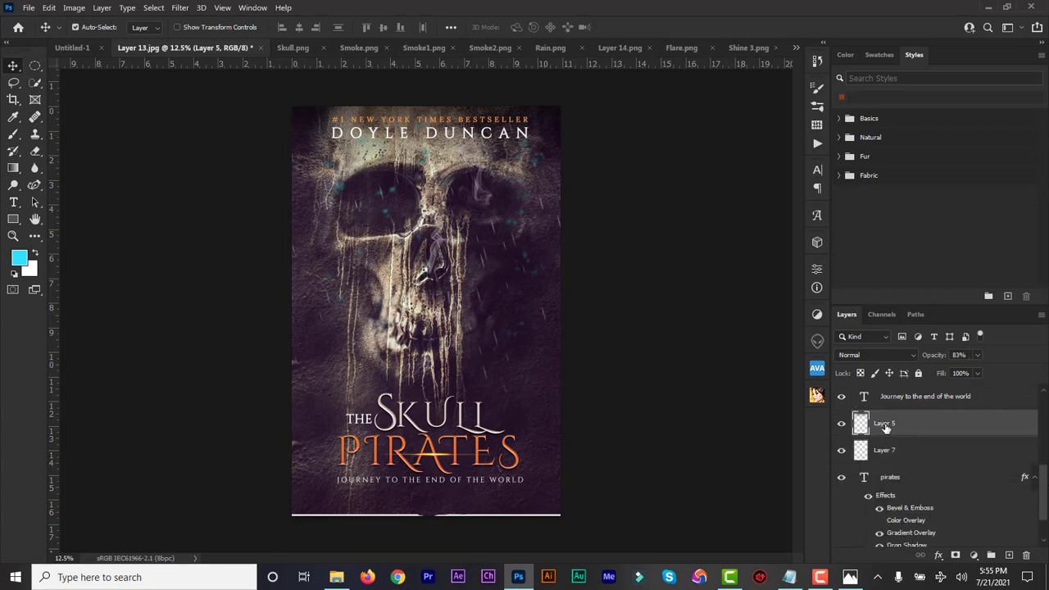
double_click(886, 425)
type("shadow 1")
key("Return")
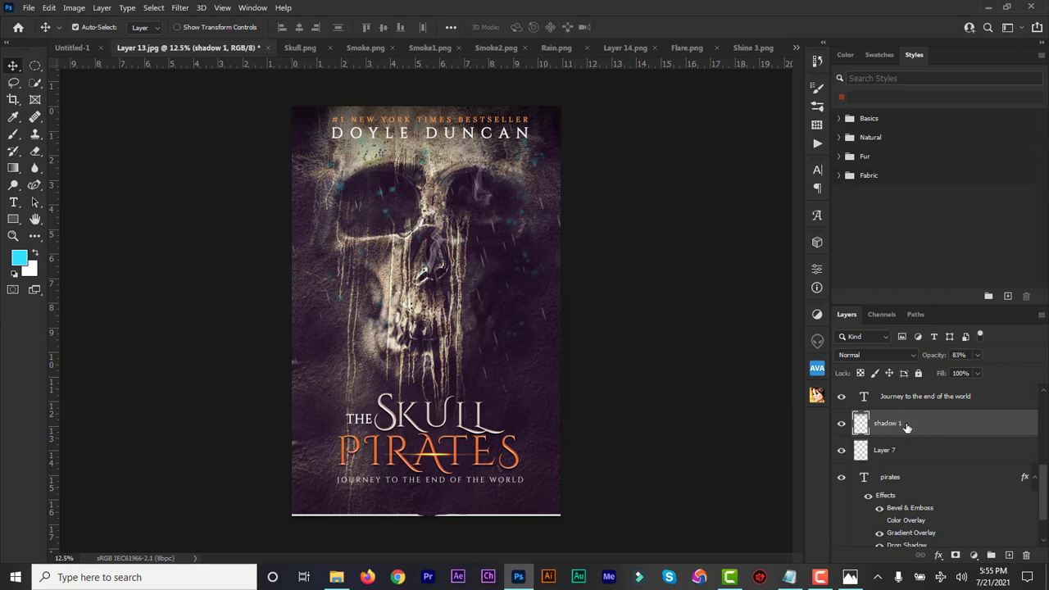
- Duplicate the shadow 1 layer and rename the copy as shadow 2
key("ctrl+j")
double_click(888, 426)
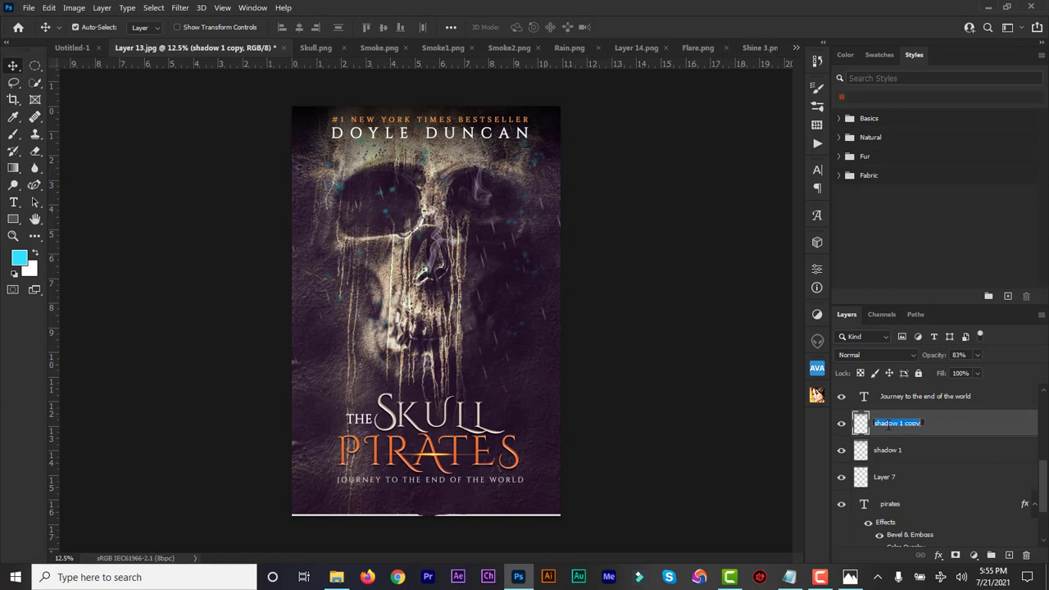
type("shadow 2")
key("Return")
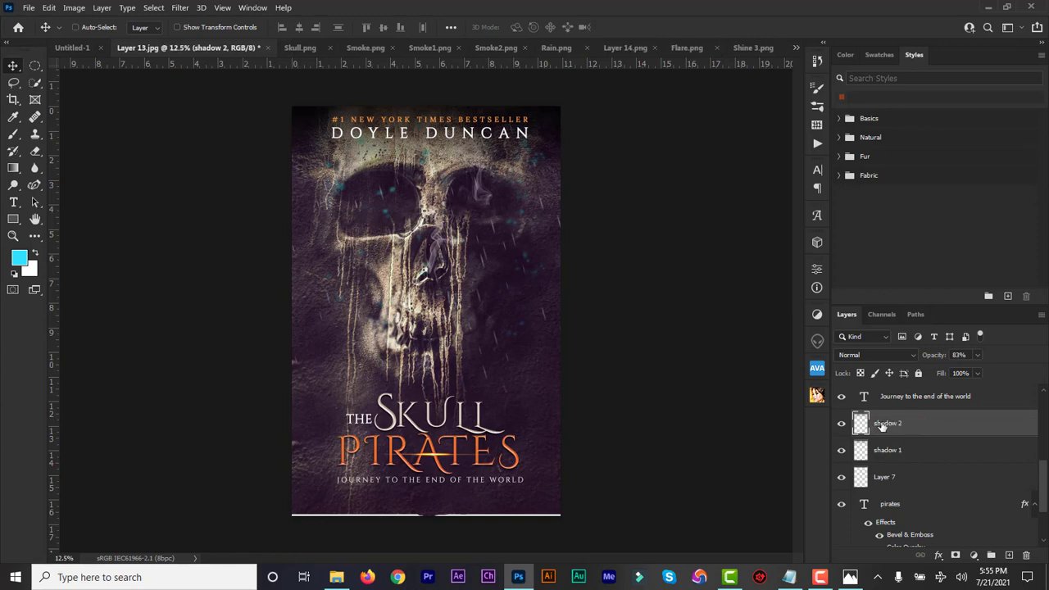
- Flip shadow 2 upside down, move it to the cover's lower edge, and compare the cover with it hidden and shown
key("ctrl+t")
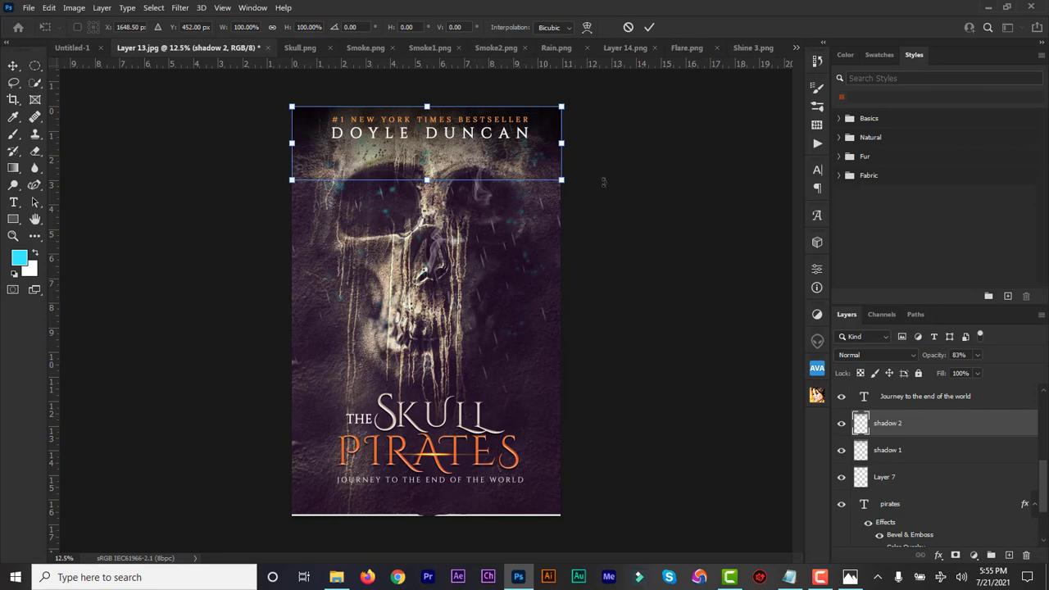
left_click_drag(608, 184, 264, 105)
left_click_drag(439, 158, 442, 504)
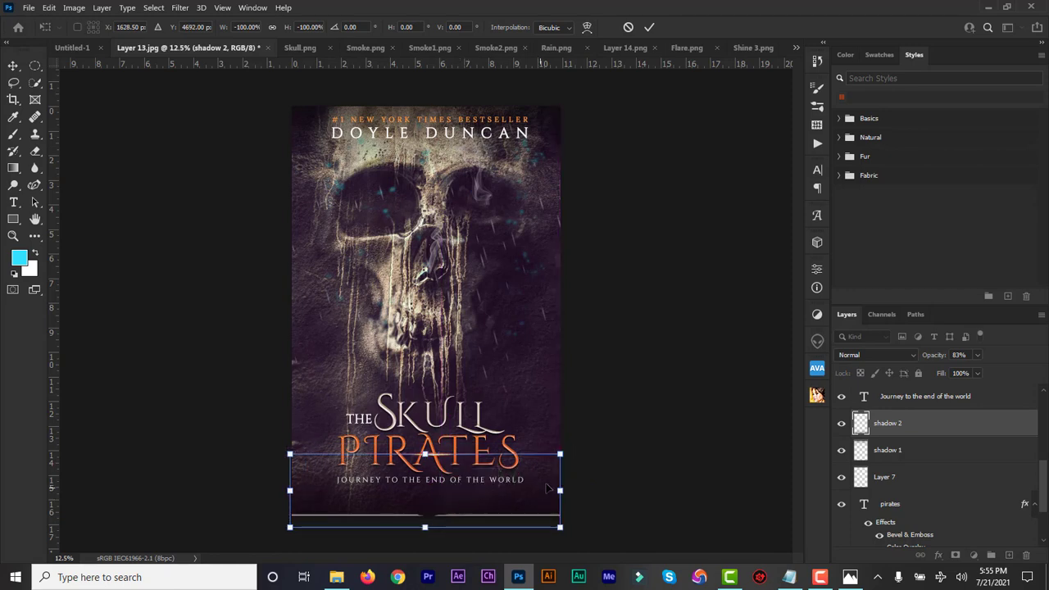
left_click_drag(540, 501, 539, 492)
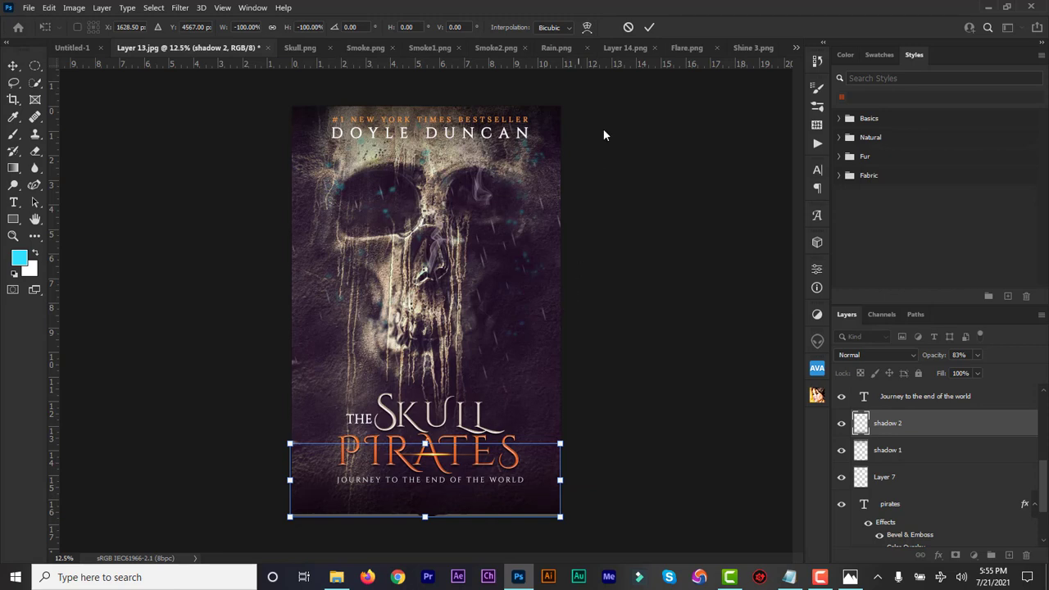
left_click(649, 28)
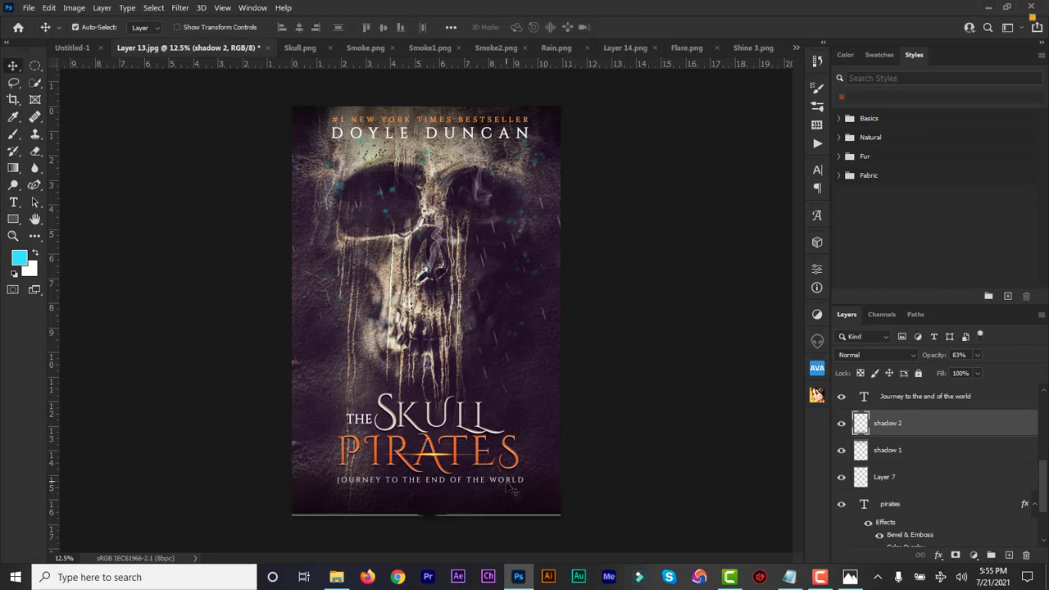
left_click(842, 423)
left_click(842, 423)
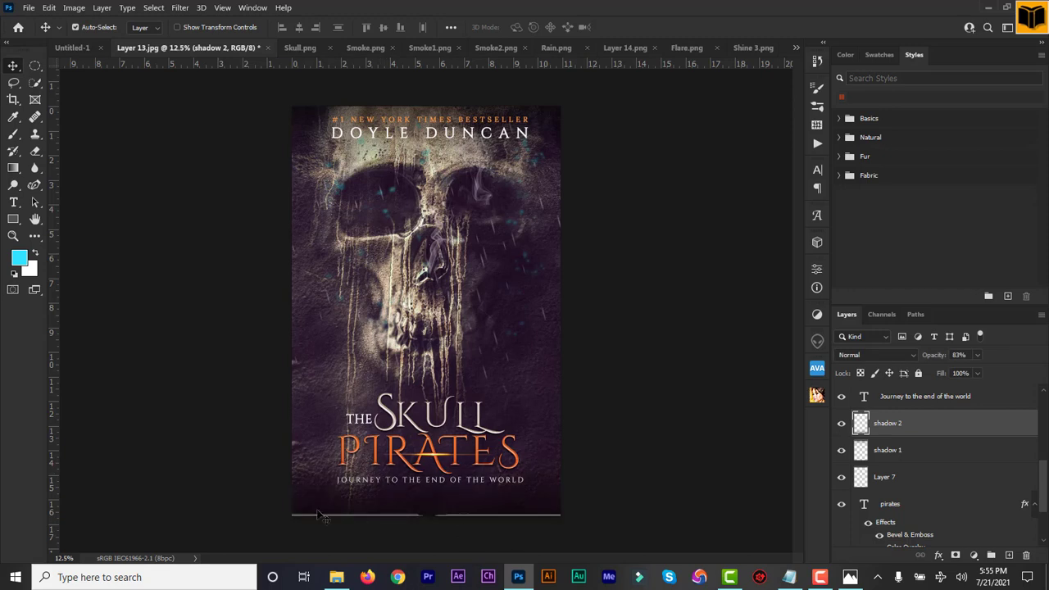
- Try adding a layer mask to shadow 2 and brushing black over the strip along the cover's lower edge
left_click(14, 136)
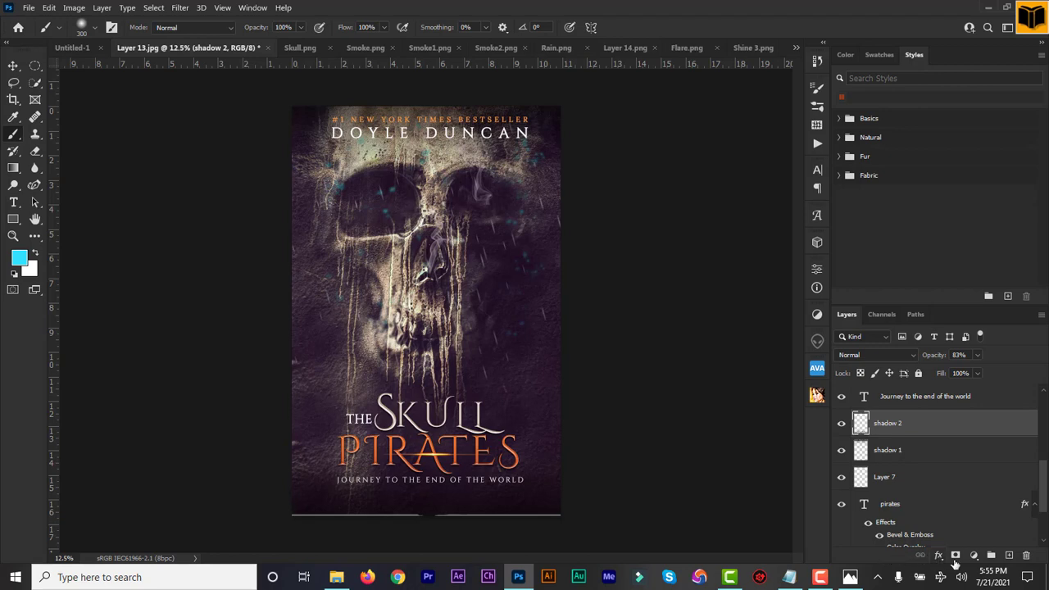
left_click(956, 557)
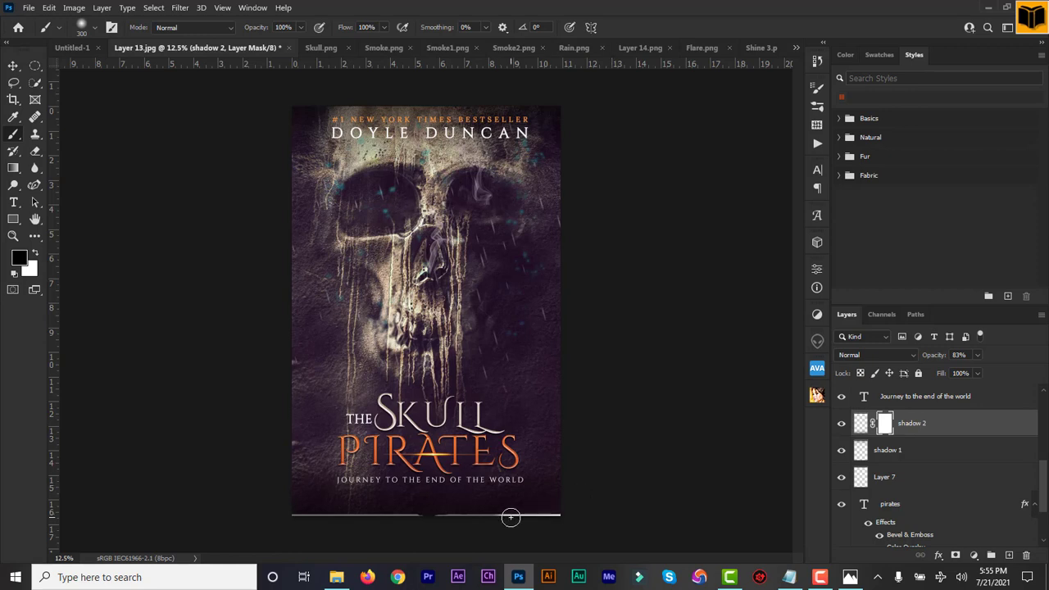
key("ctrl+z")
key("ctrl+z")
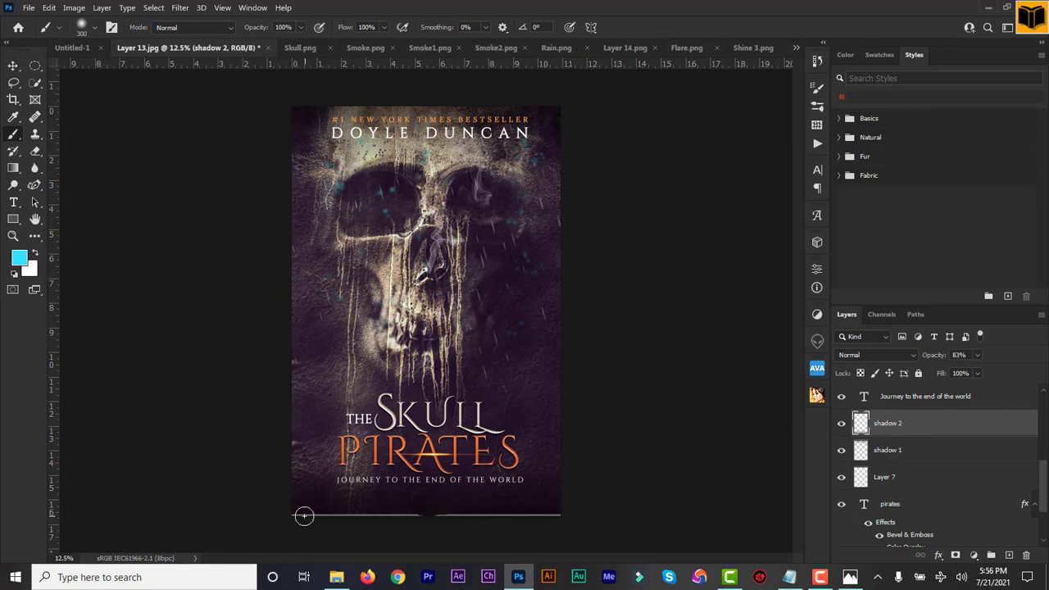
- Move the background texture, Layer 0, down to cover the white strip along the cover's lower edge
scroll(1042, 485, "down", 3)
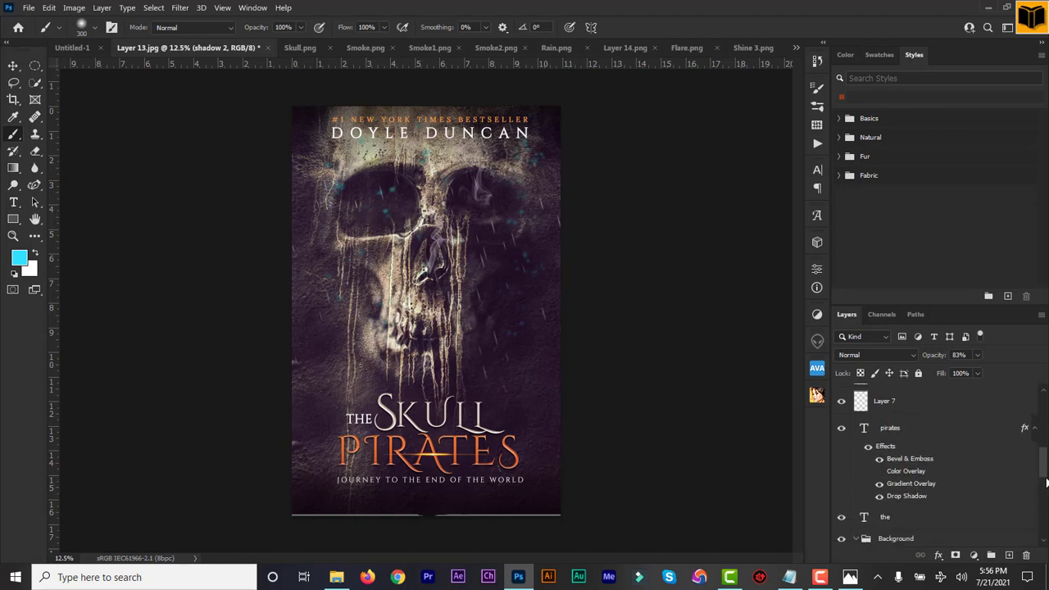
scroll(1045, 476, "down", 5)
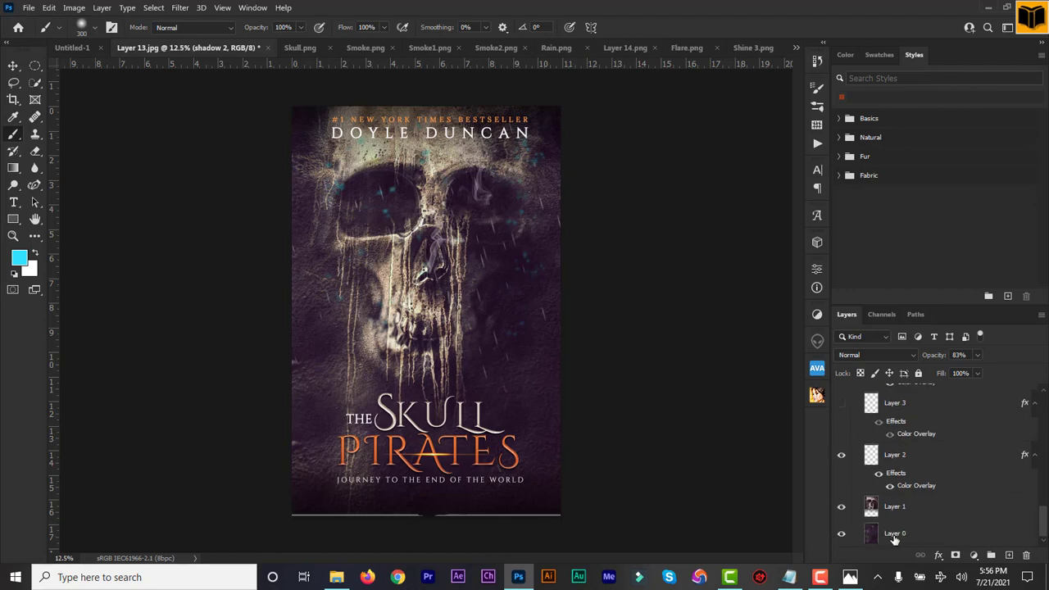
left_click(895, 535)
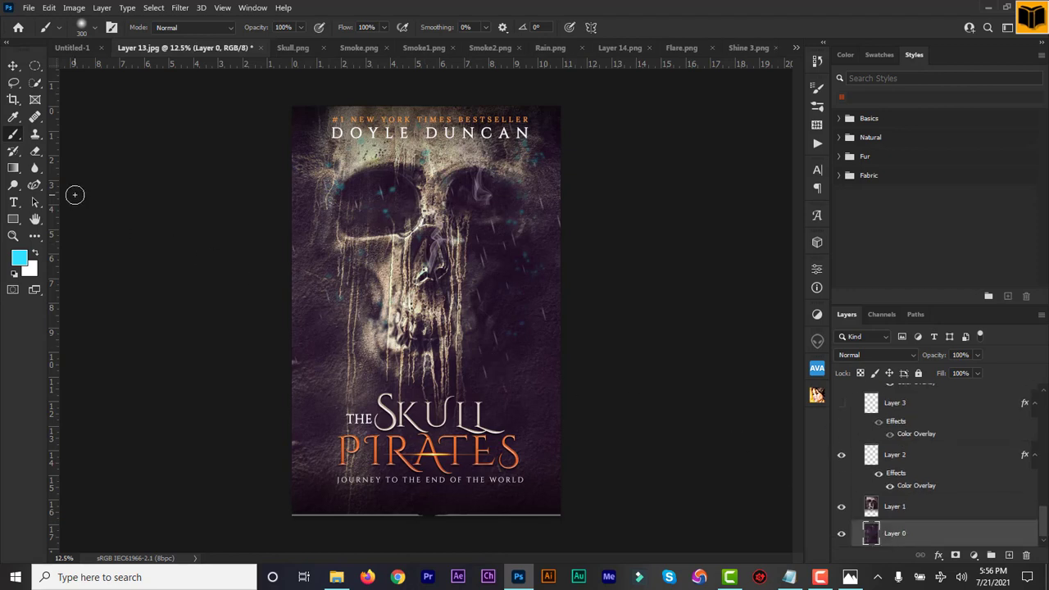
left_click(12, 65)
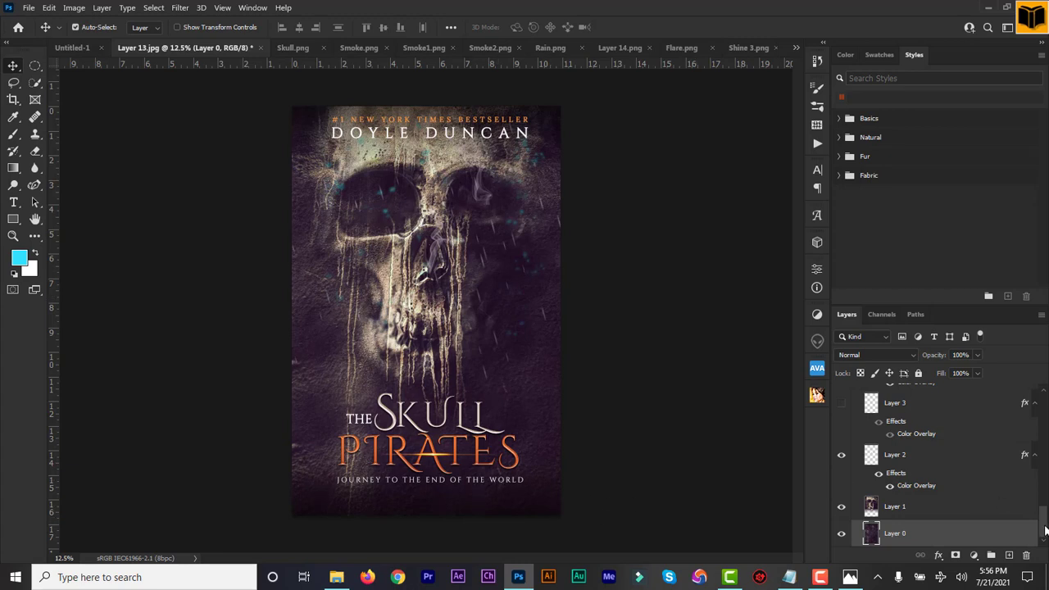
- Collapse the Background group and move the tagline text layer below Layer 7, directly above the pirates layer
left_click_drag(1046, 531, 1045, 480)
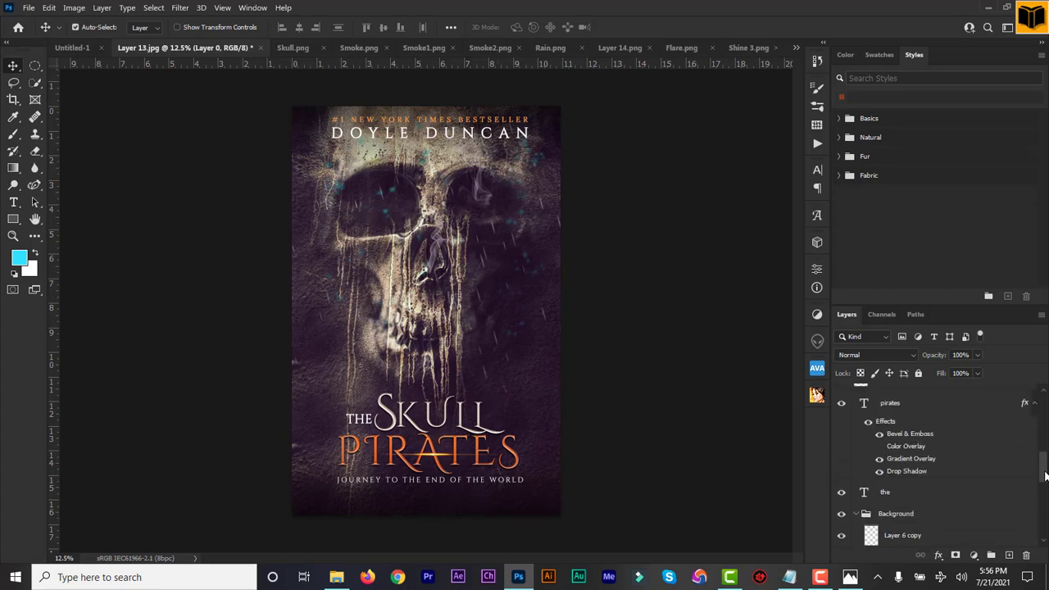
left_click(856, 515)
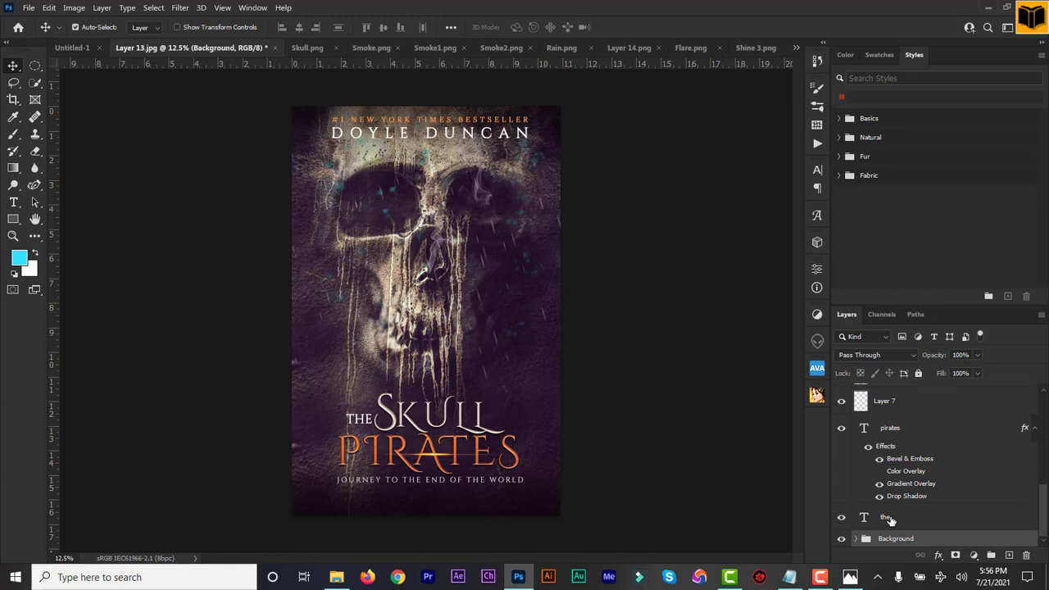
left_click(888, 519)
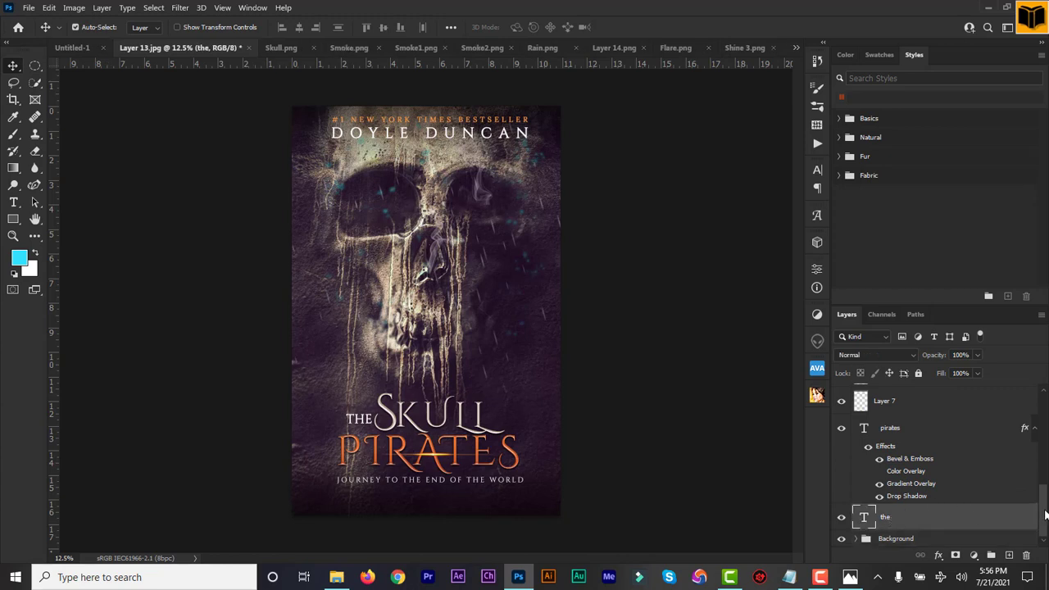
left_click_drag(1046, 515, 1046, 475)
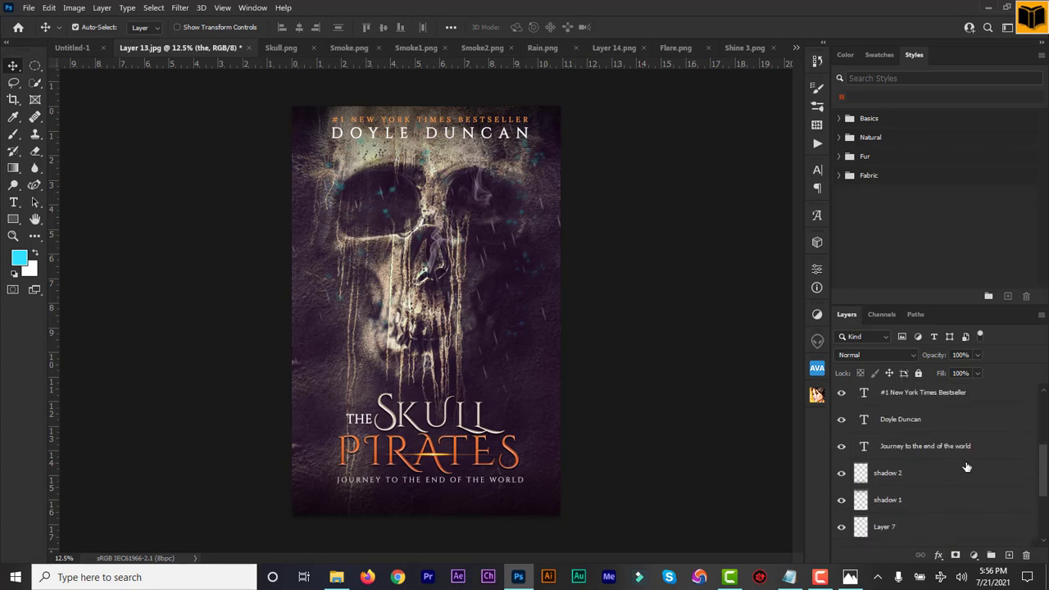
left_click(922, 450)
mouse_move(921, 450)
left_mouse_down()
mouse_move(917, 532)
mouse_move(915, 449)
left_mouse_up()
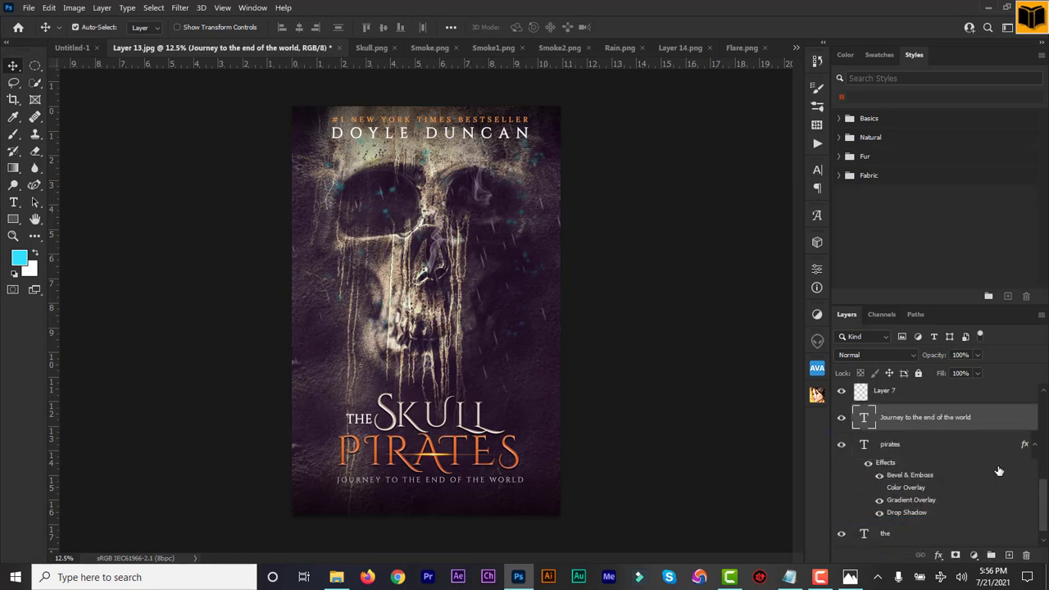
- Move the S and kull text layers down the stack, between the tagline layer and the pirates layer
left_click_drag(1045, 509, 1038, 440)
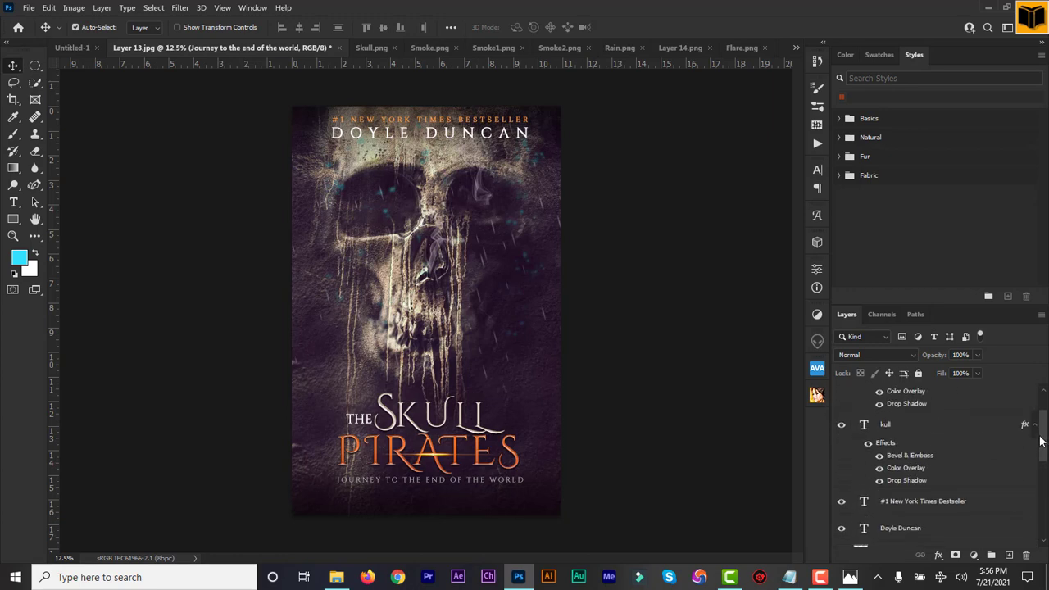
left_click(895, 428)
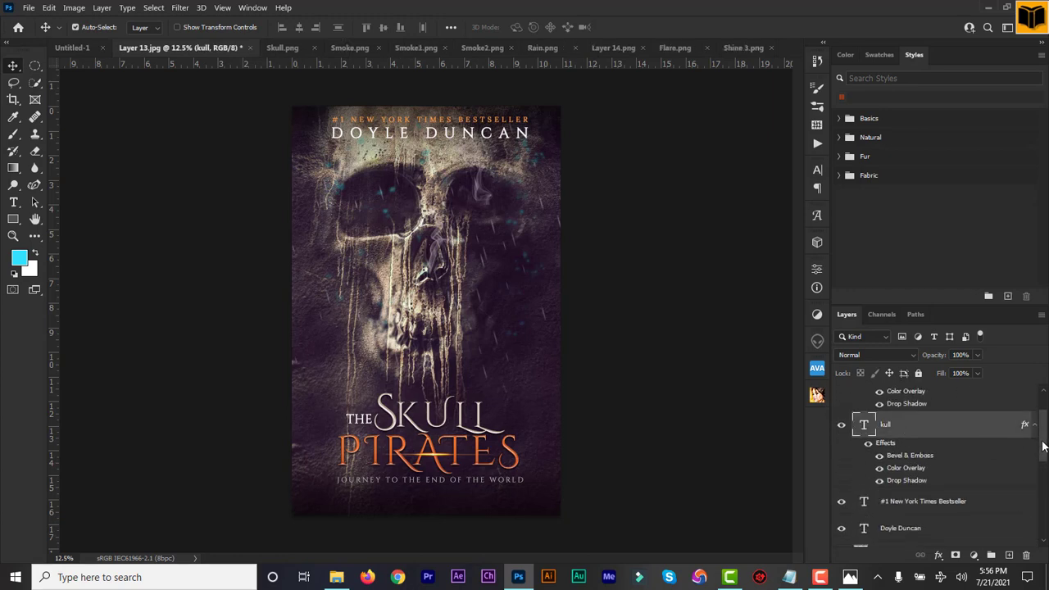
left_click_drag(1044, 440, 1042, 416)
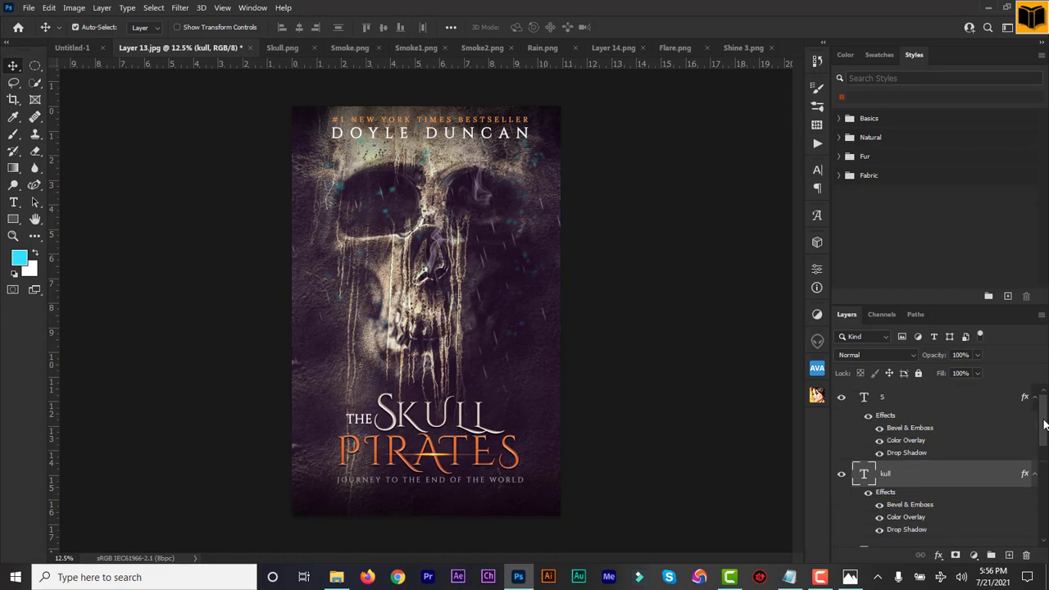
left_click(910, 405, "shift")
scroll(910, 405, "down", 5)
- Group the kull, pirates and the text layers, name the group Title, and check its contents by hiding and showing it
left_click(918, 518, "shift")
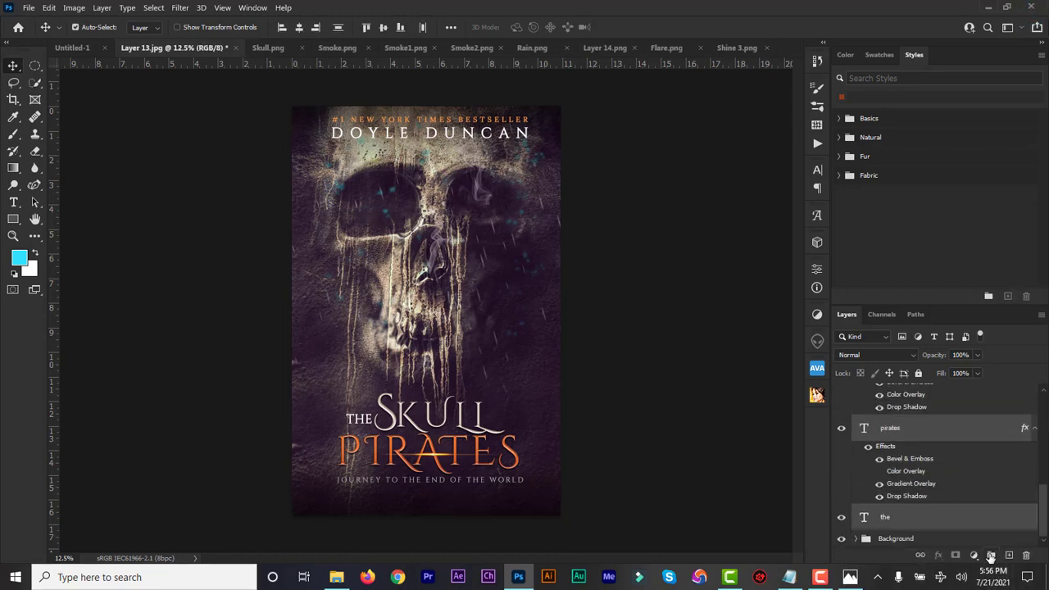
left_click(990, 556)
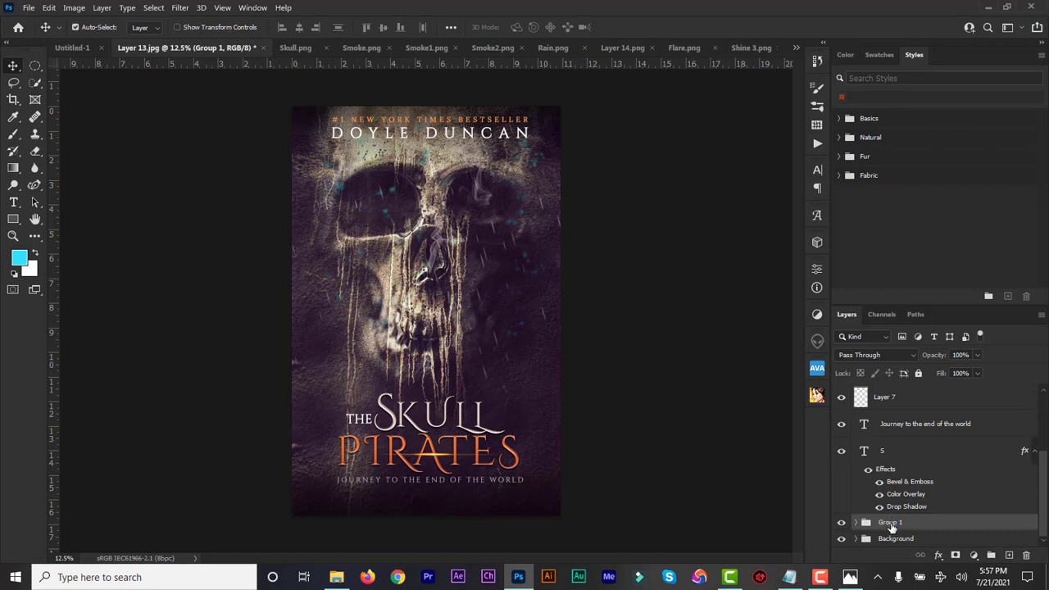
double_click(891, 523)
key("Return")
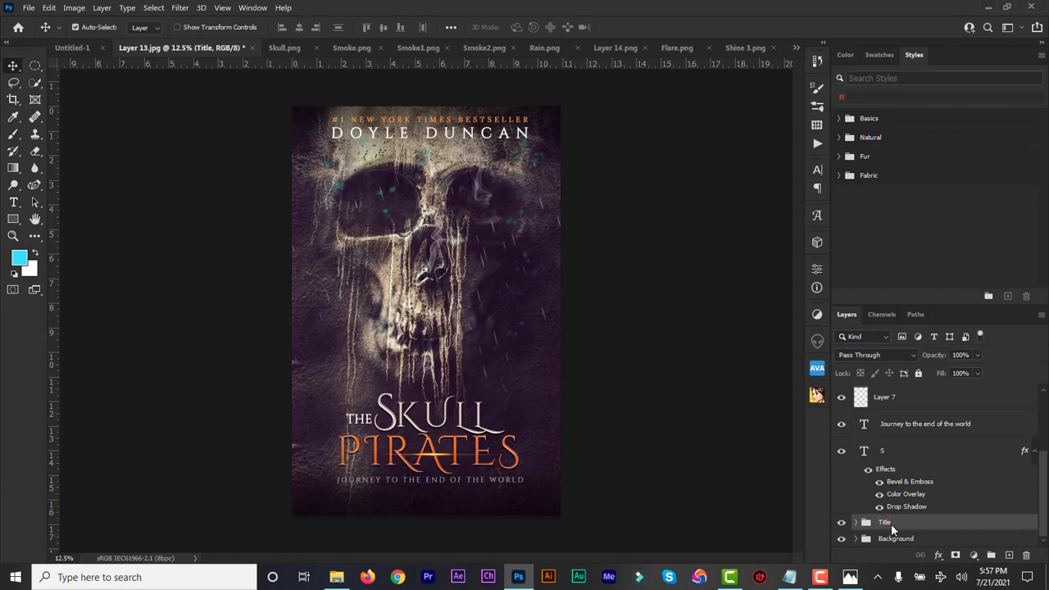
left_click(842, 523)
left_click(842, 523)
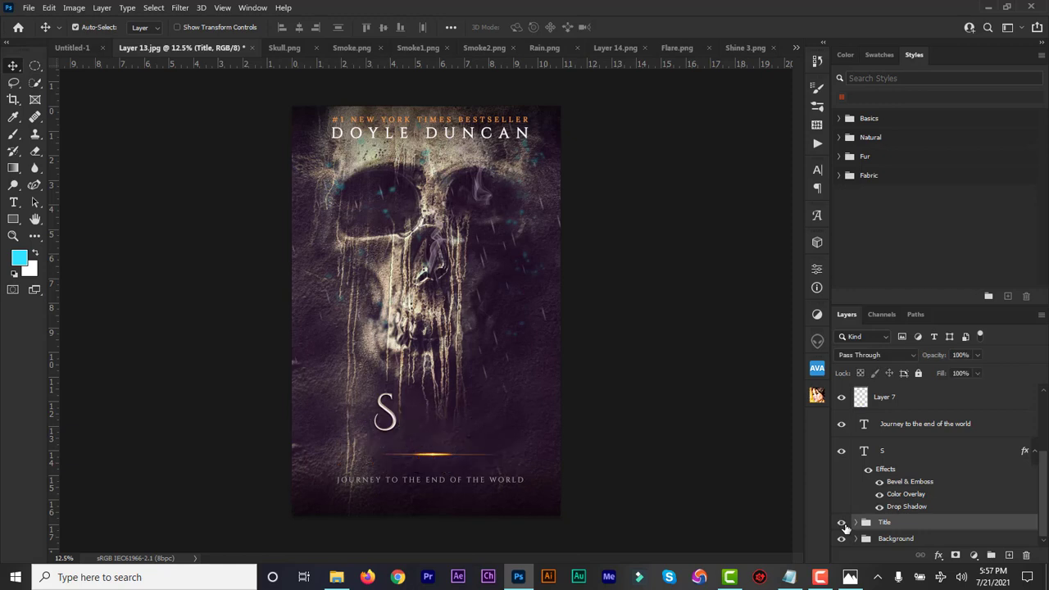
- Add the S and tagline text layers to the Title group and check the group hidden and shown
left_click(885, 453)
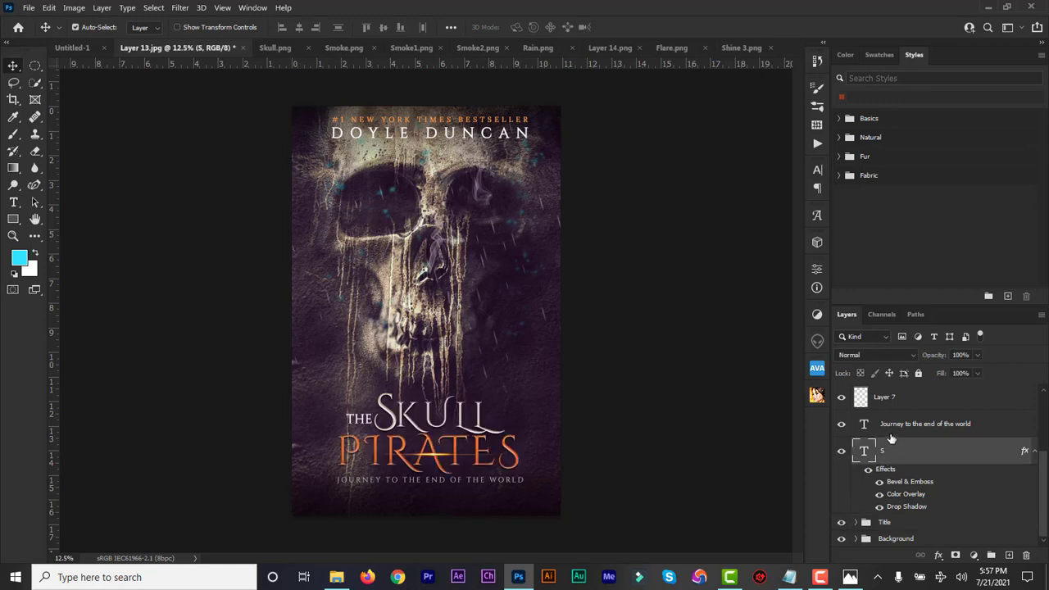
left_click(891, 429, "shift")
left_click_drag(892, 430, 885, 522)
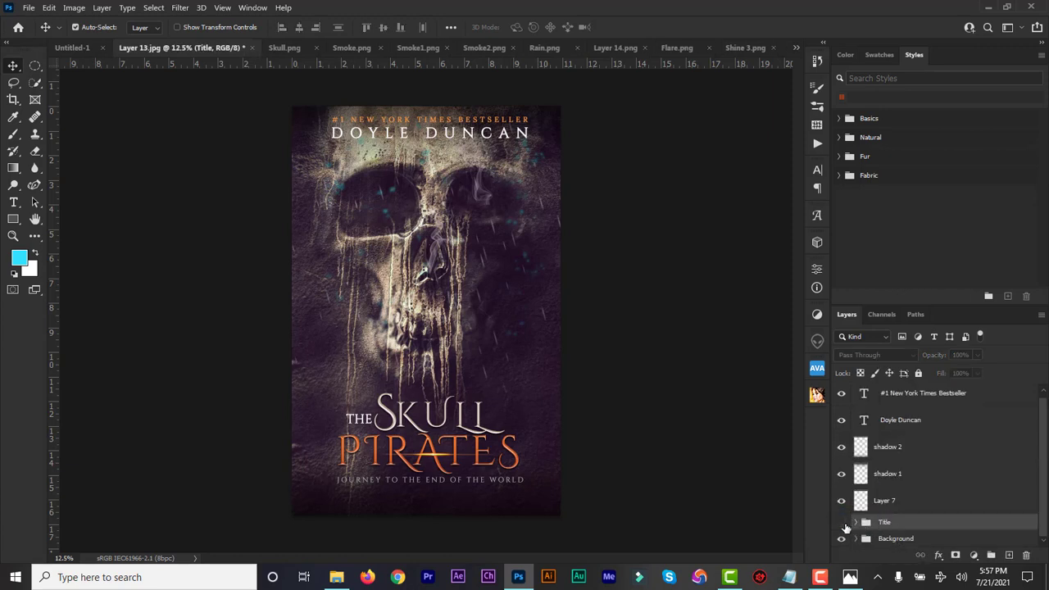
left_click(842, 523)
left_click(842, 523)
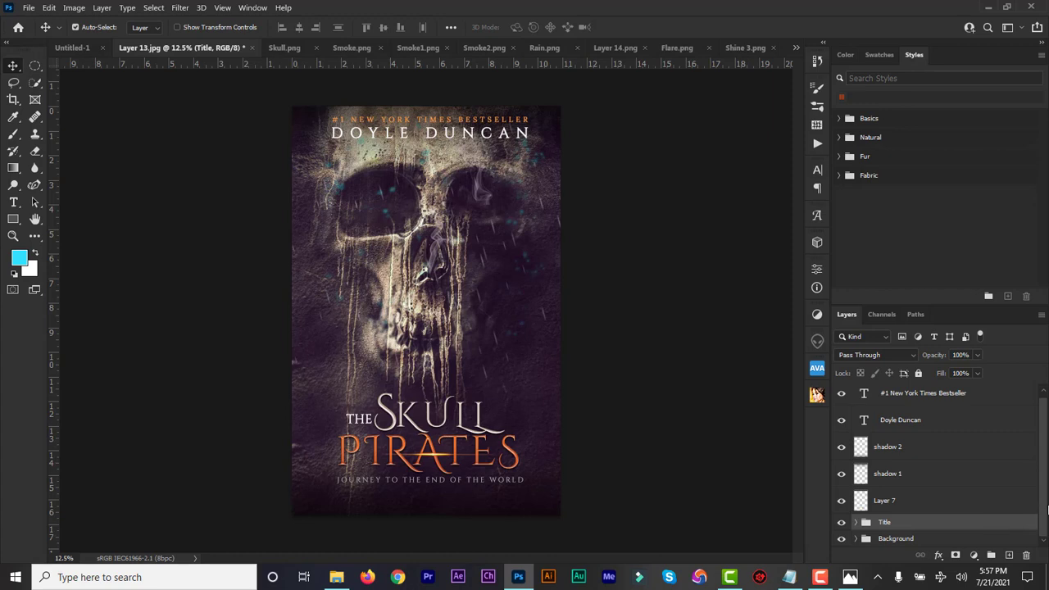
- Compare the two shadow layers hidden and shown, and move shadow 2 into the Background group
scroll(1045, 506, "up", 1)
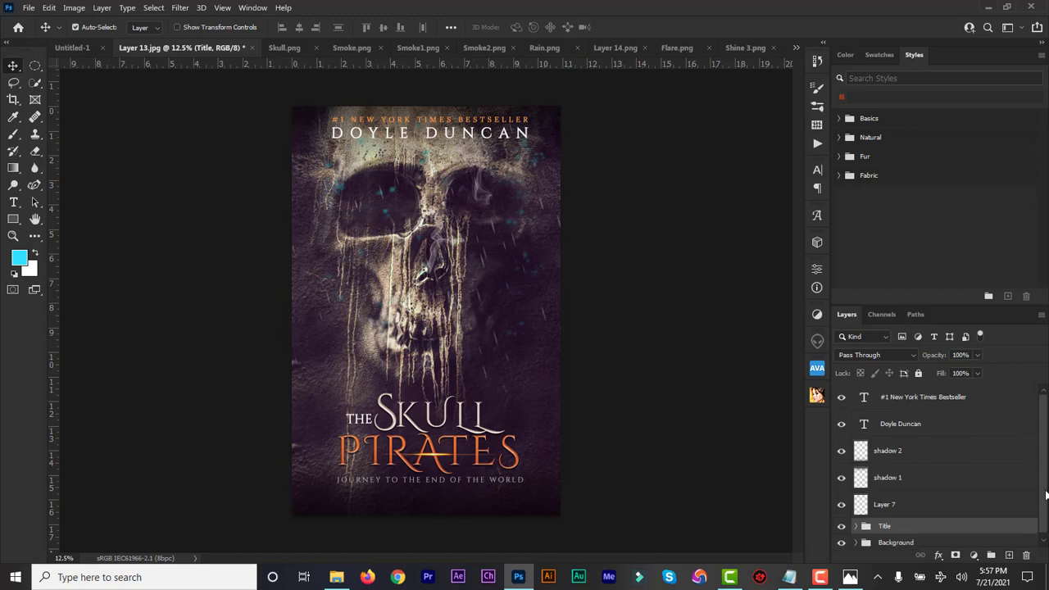
left_click(844, 454)
left_click(844, 481)
left_click(844, 481)
left_click(877, 481)
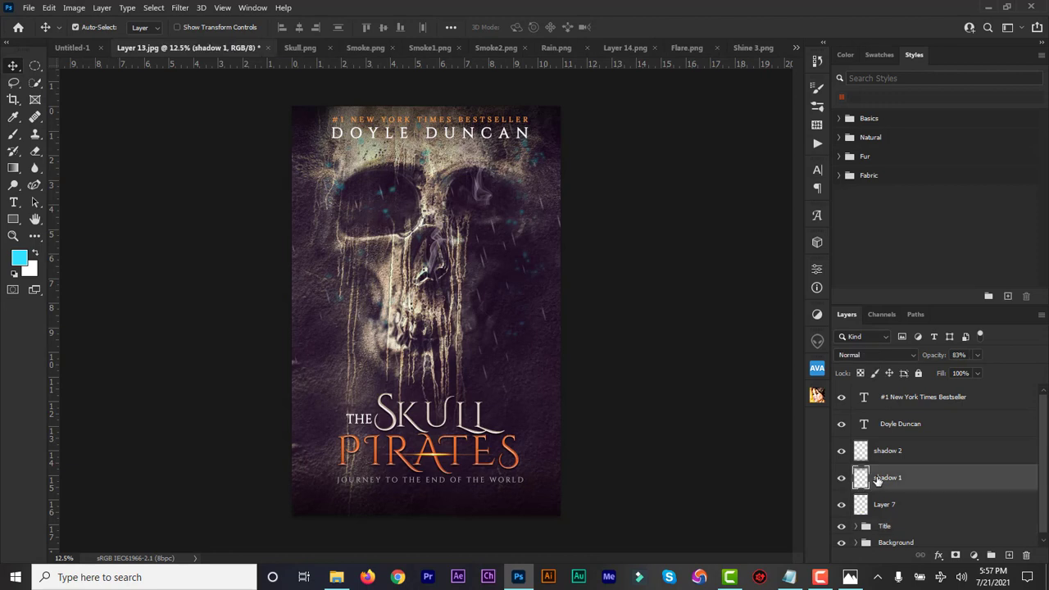
left_click(842, 452)
left_click(877, 456)
left_click_drag(879, 457, 874, 534)
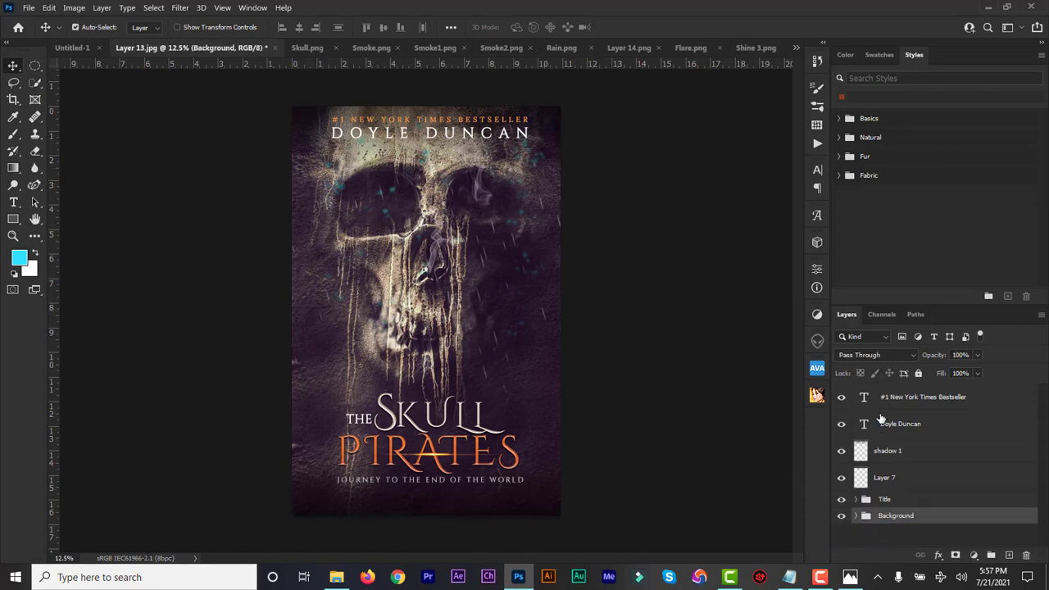
left_click(840, 517)
left_click(840, 517)
- Check what Layer 7 holds by hiding and showing it, and move it into the Title group
left_click(842, 480)
left_click(842, 482)
left_click(860, 482)
left_click_drag(861, 482, 866, 500)
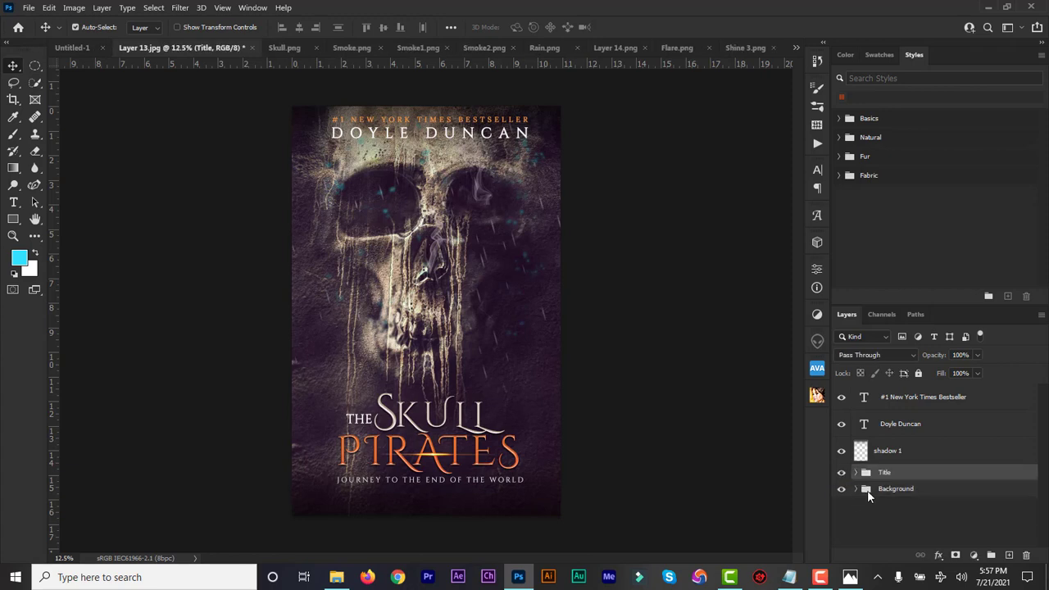
- Group the bestseller line, the author name text and shadow 1 layers, and name the group Author
left_click(890, 451)
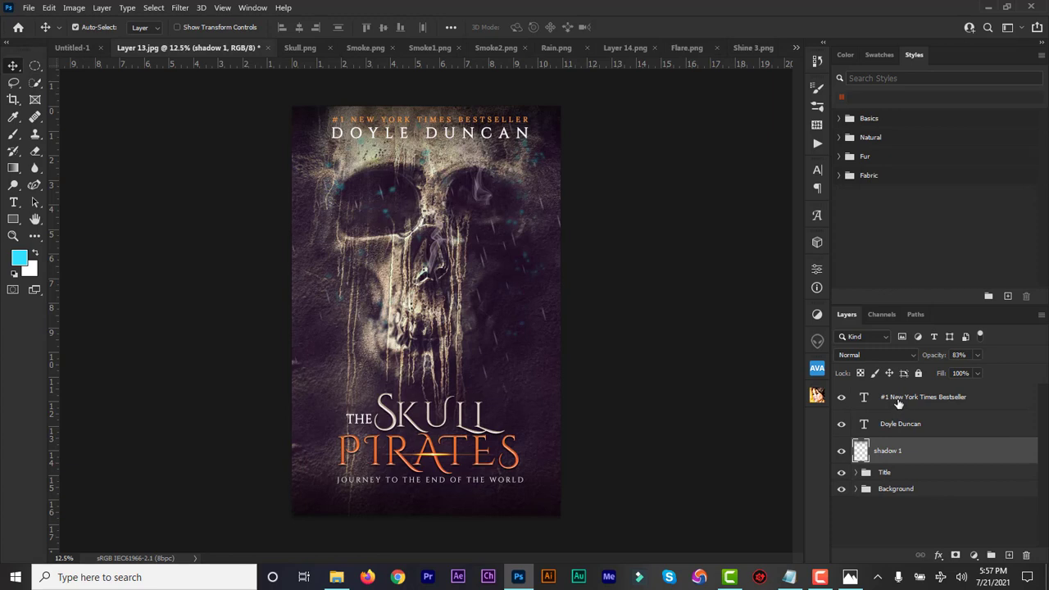
left_click(899, 403, "shift")
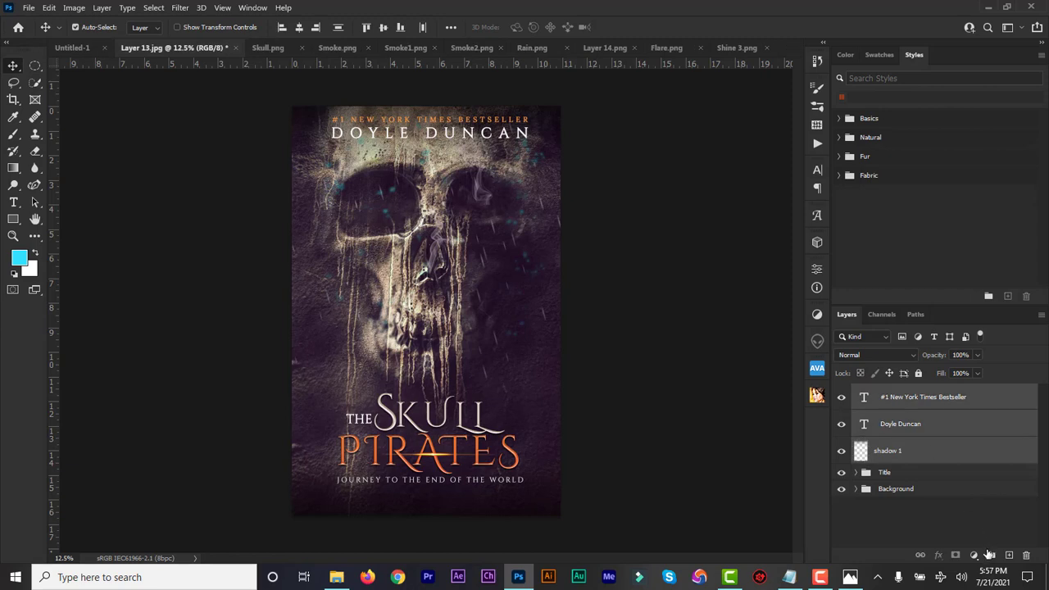
left_click(990, 556)
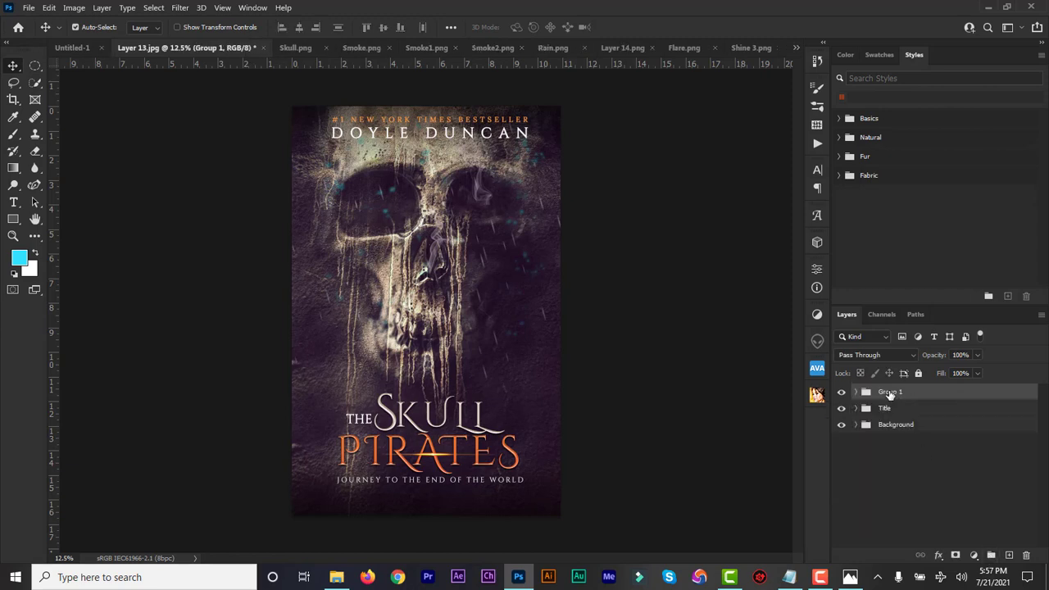
double_click(891, 393)
type("Author")
key("Return")
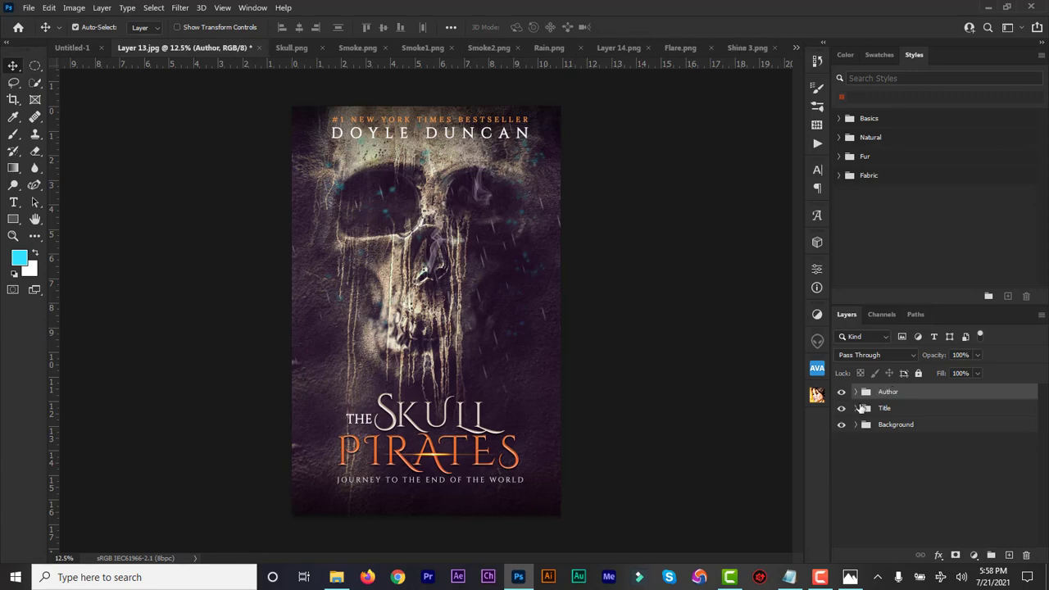
left_click(842, 426)
left_click(842, 426)
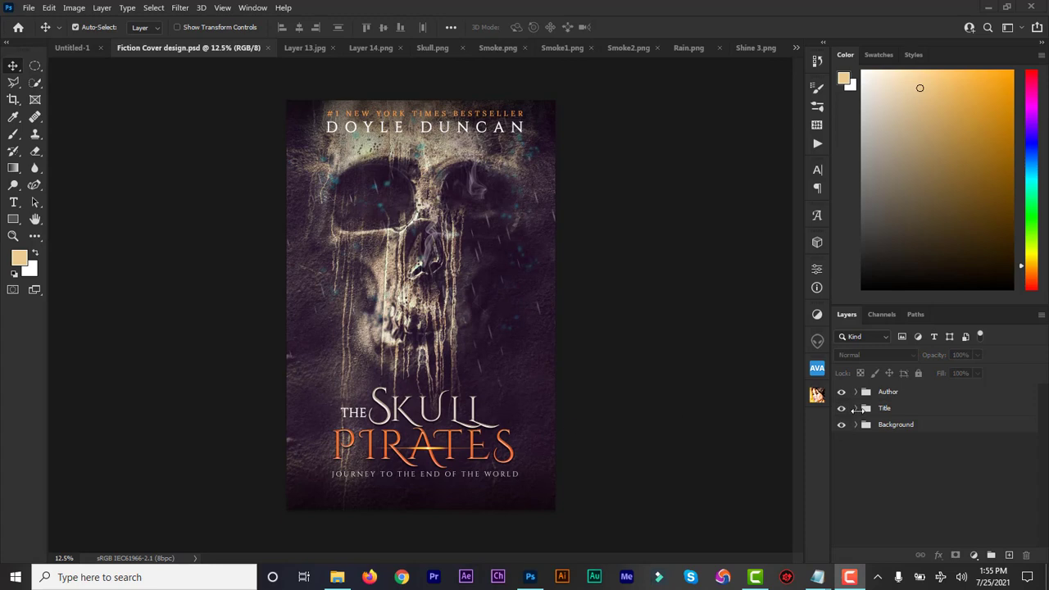
- Expand the Title group, open the S text layer for editing, and nudge the letter slightly lower beside the rest of SKULL
left_click(857, 409)
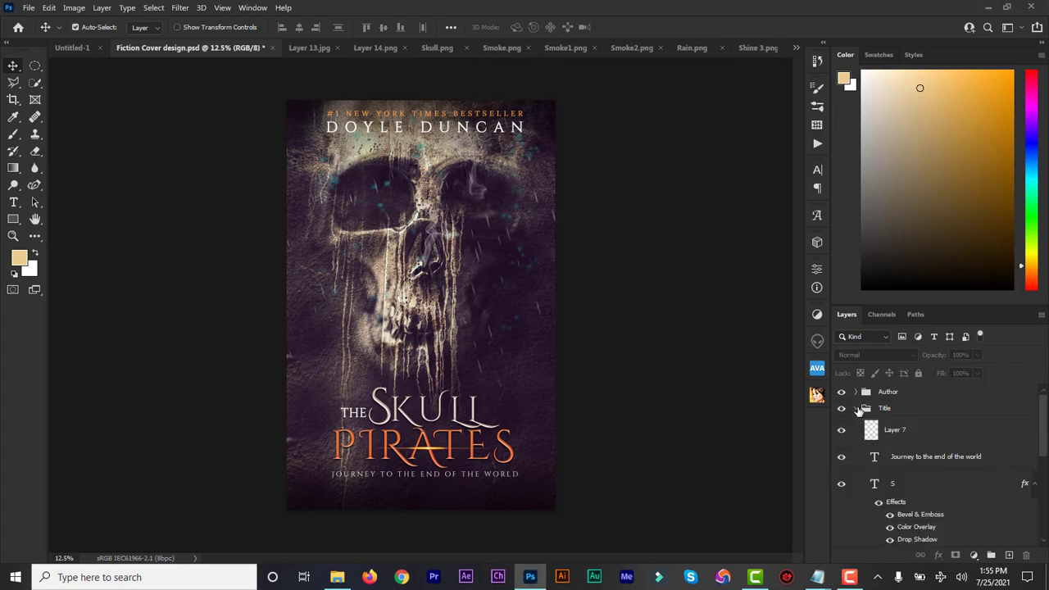
scroll(1045, 439, "down", 3)
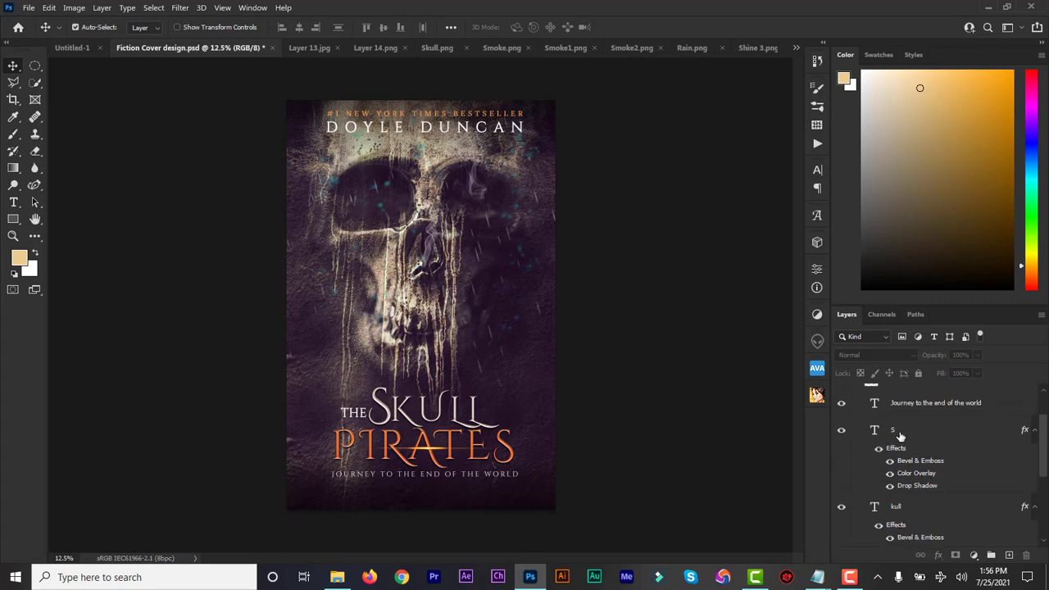
left_click(899, 436)
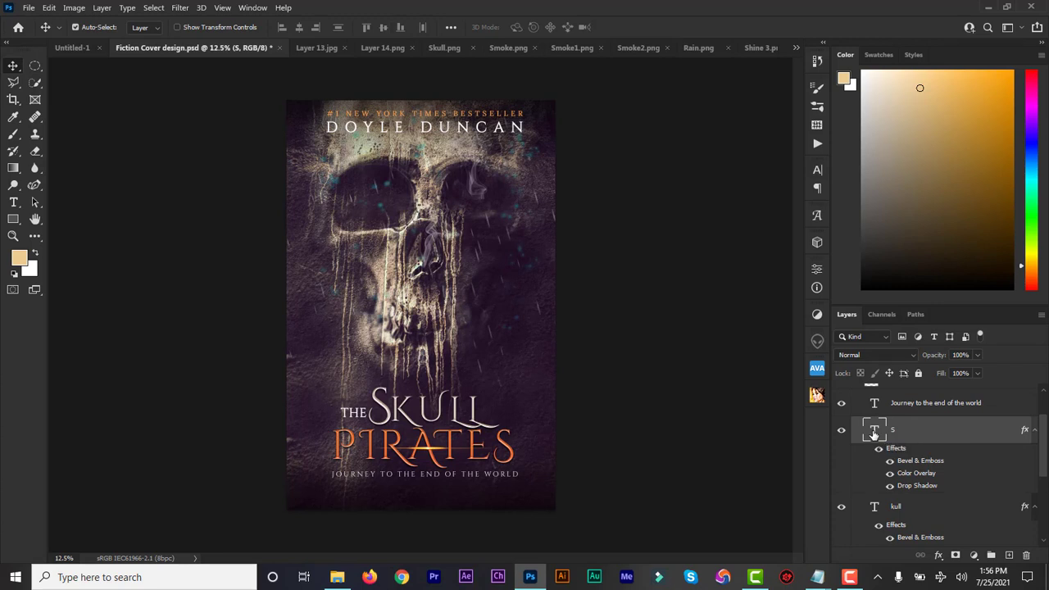
double_click(873, 432)
left_click_drag(310, 29, 332, 28)
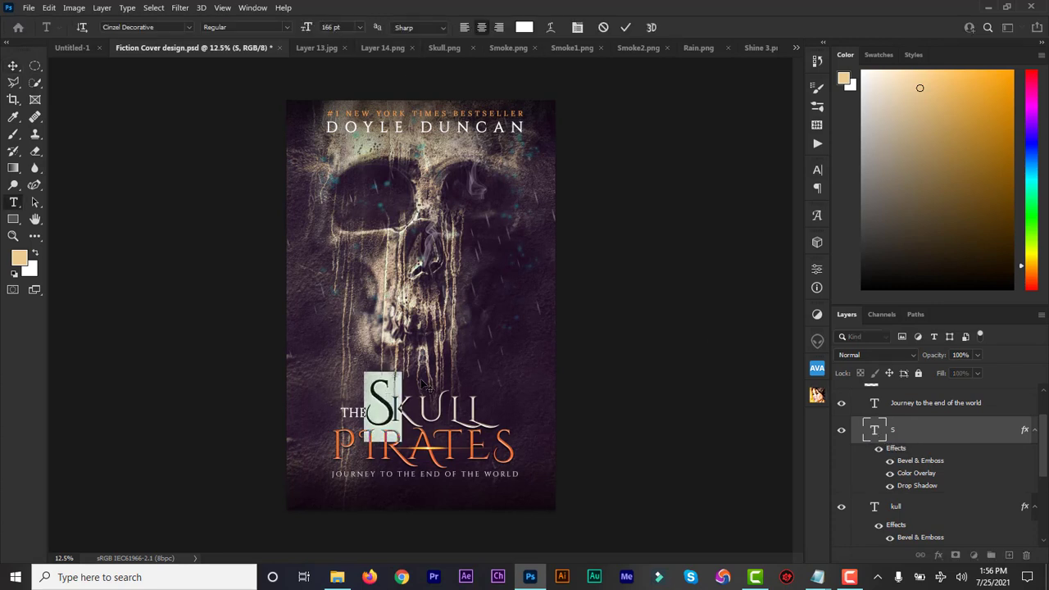
left_click_drag(422, 380, 425, 396)
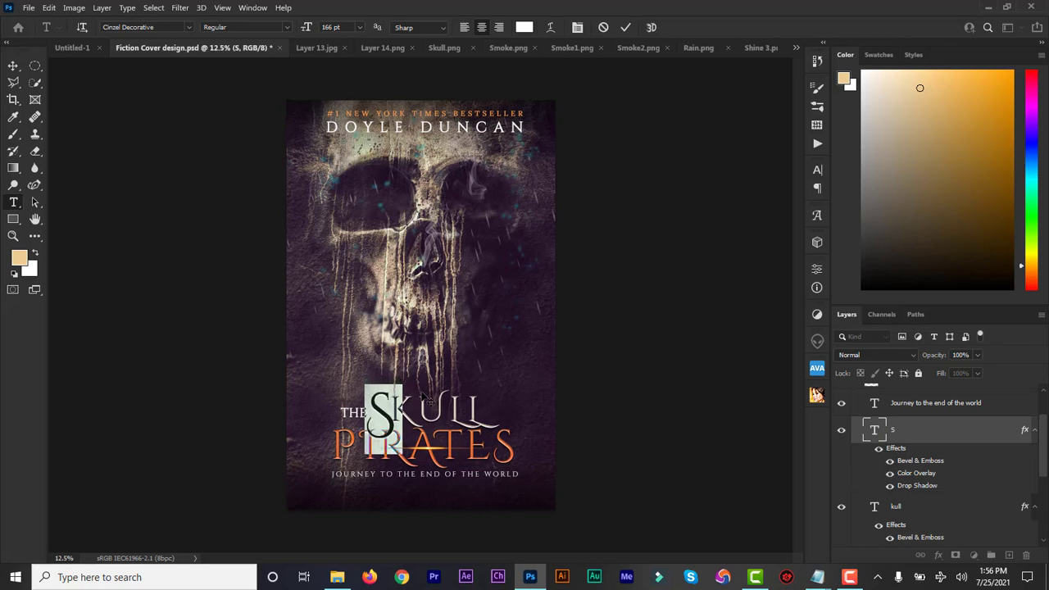
left_click_drag(424, 399, 425, 394)
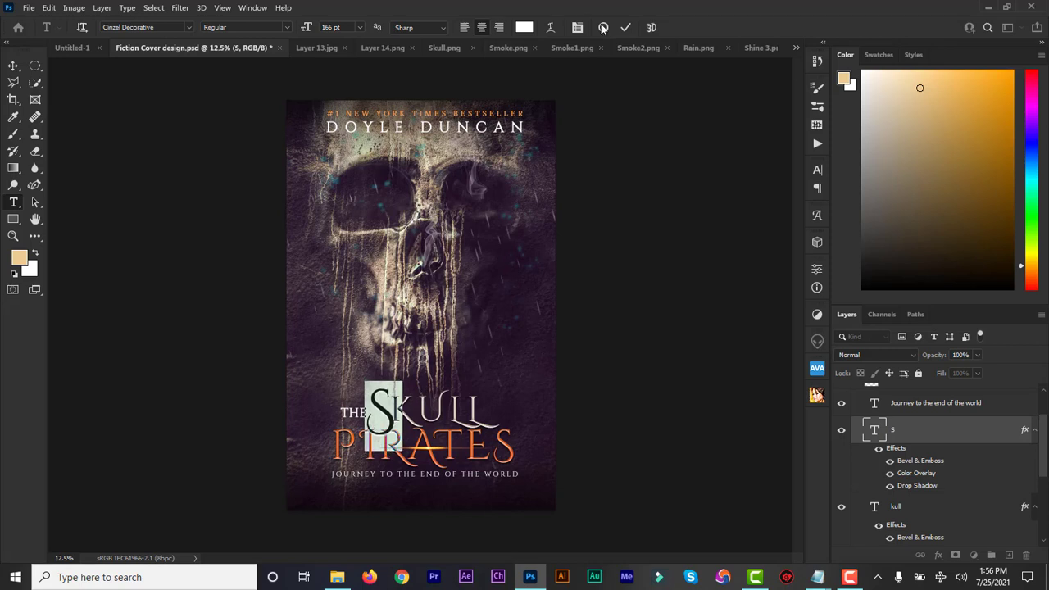
left_click(626, 28)
key("v")
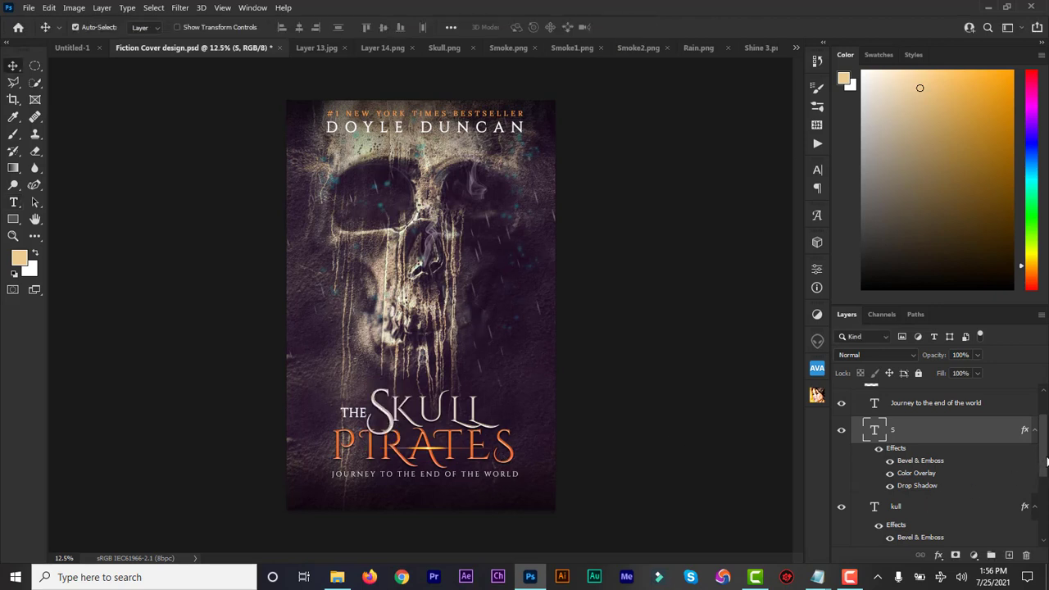
- Move the pirates text layer above the S text layer within the Title group
left_click_drag(1046, 462, 1046, 485)
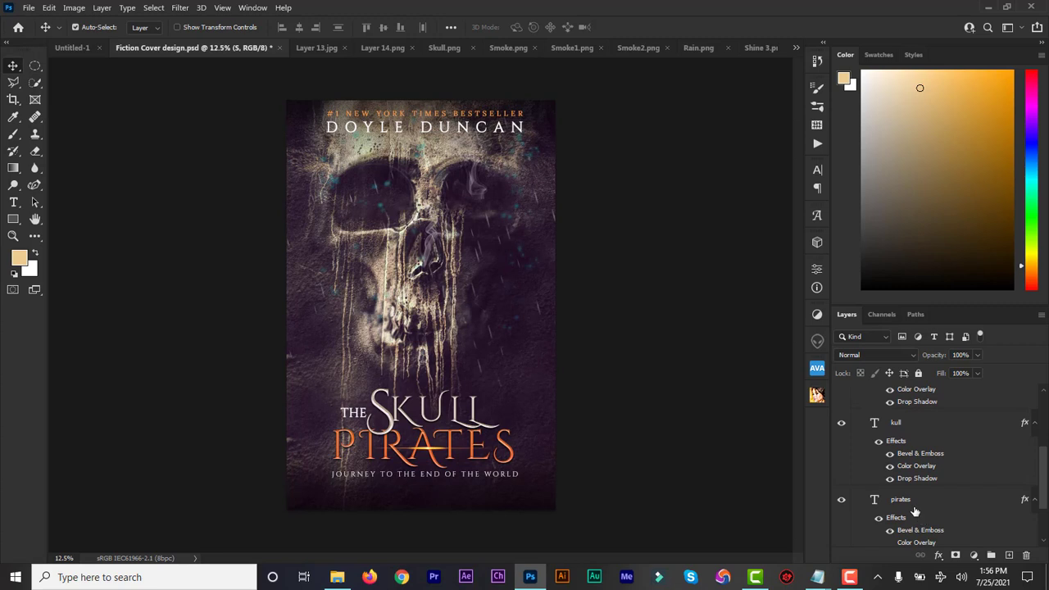
left_click_drag(915, 512, 934, 385)
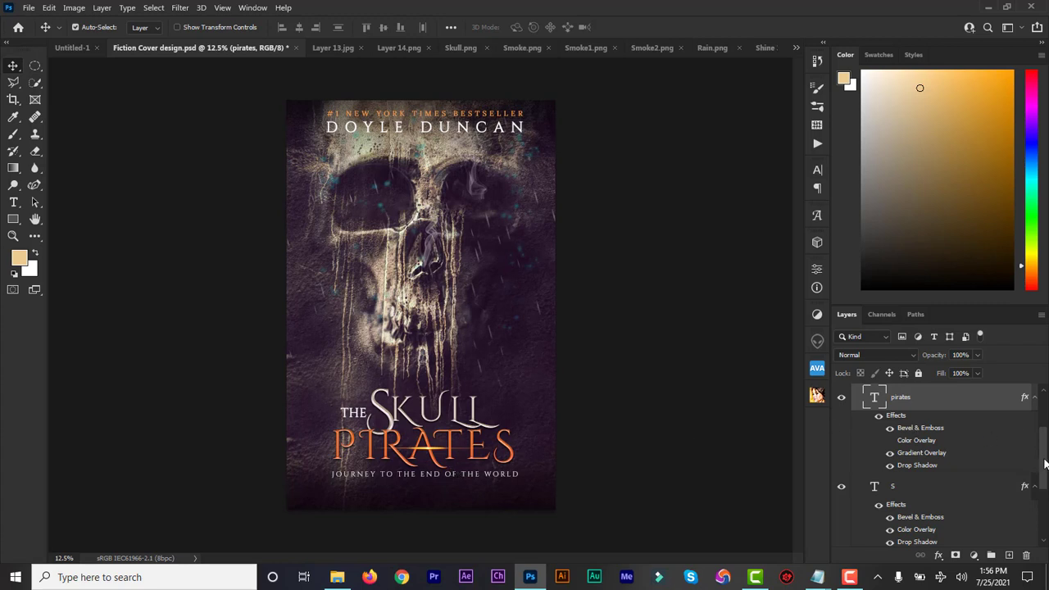
left_click(906, 487)
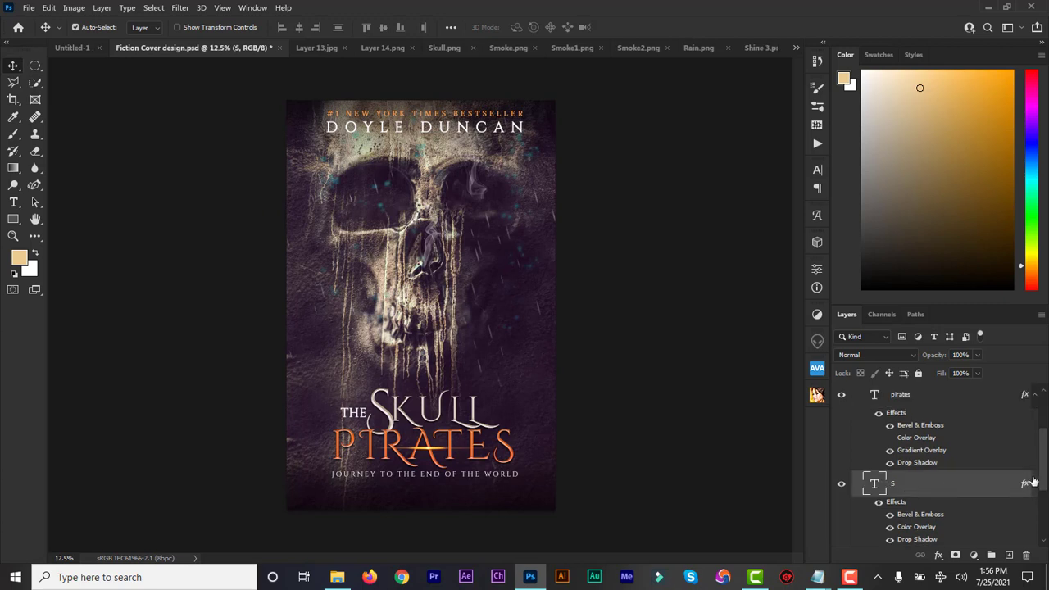
scroll(918, 491, "down", 1)
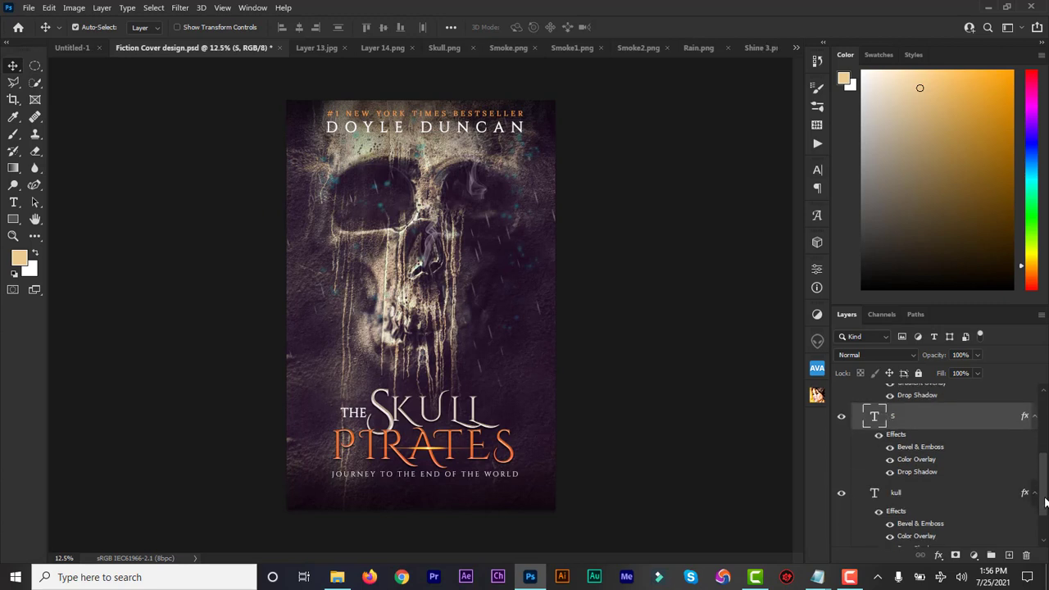
- Open the kull text layer for editing and turn off All Caps for its letters
left_click(918, 490)
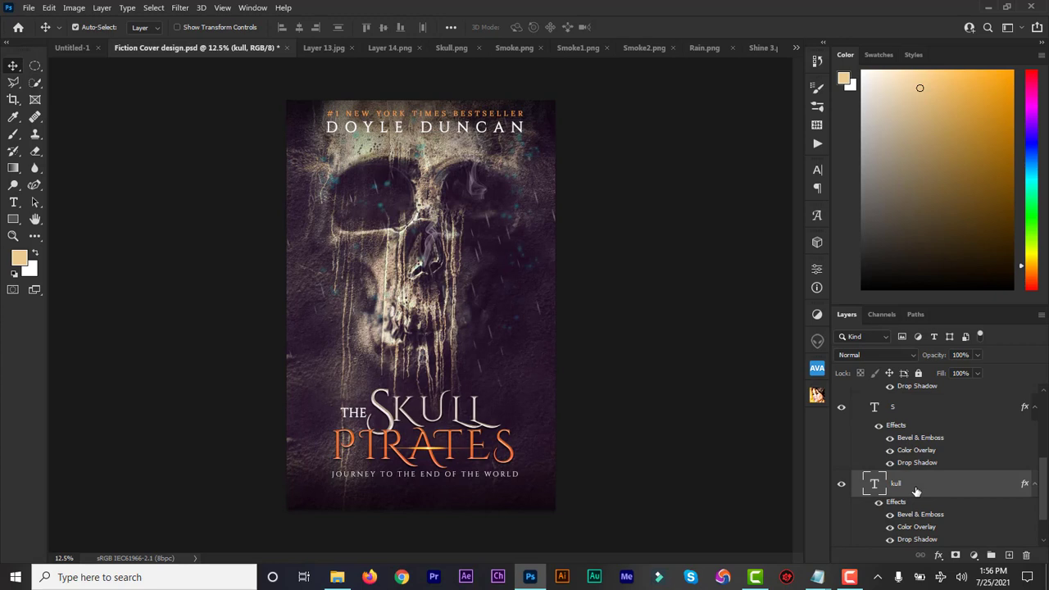
double_click(872, 486)
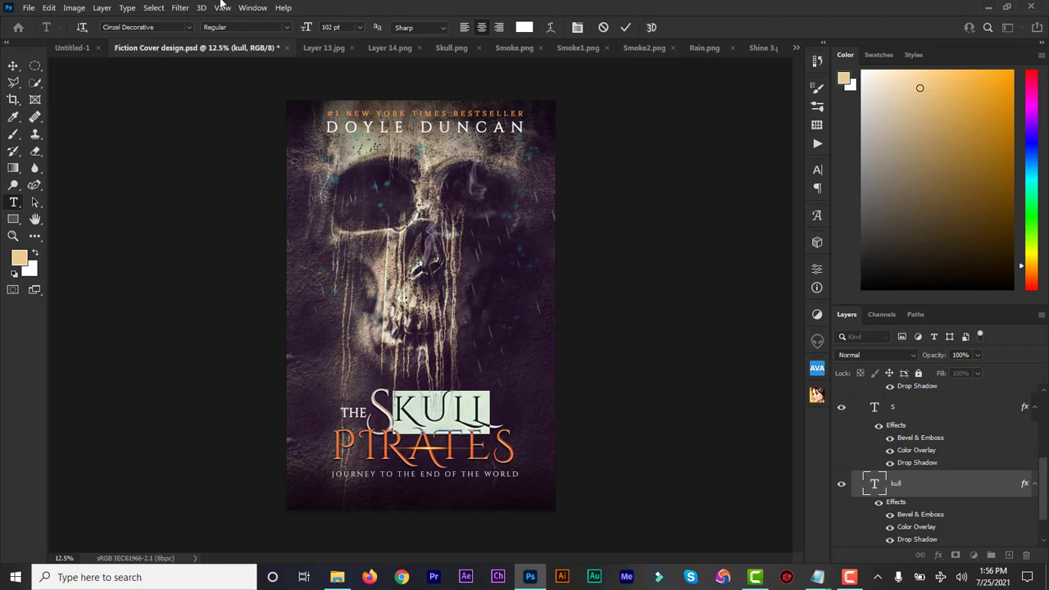
left_click(820, 168)
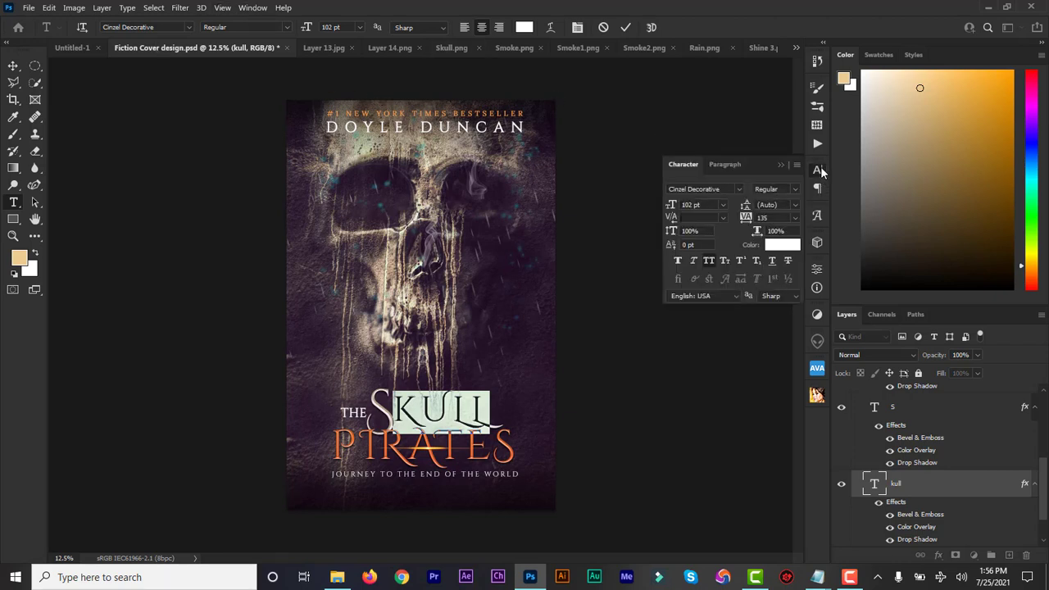
left_click(709, 260)
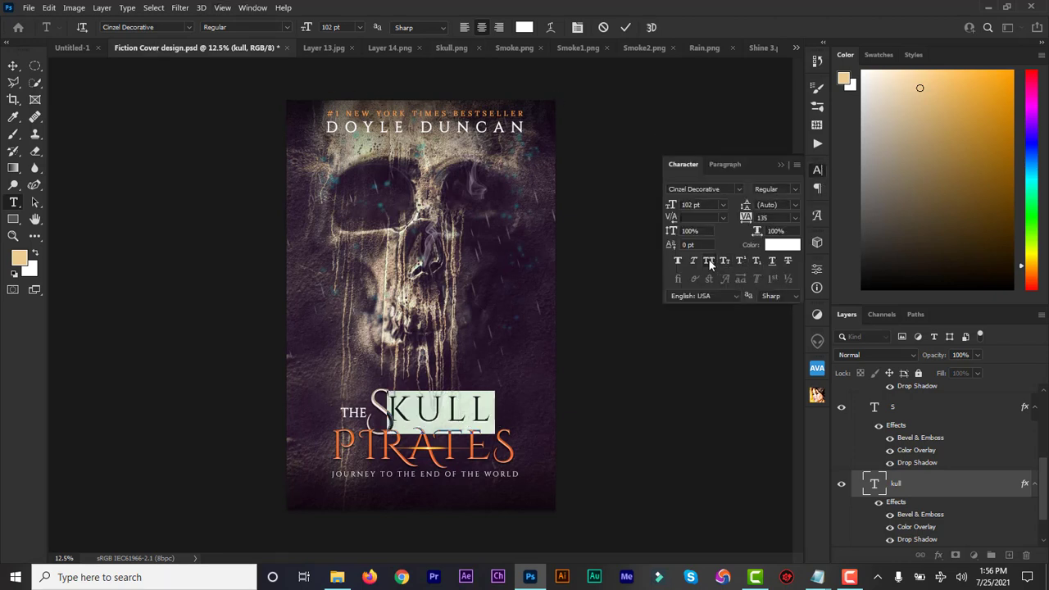
- Turn off All Caps for the pirates text layer in the Title group and commit the edit
left_click(875, 409)
double_click(876, 409)
scroll(875, 426, "up", 3)
double_click(874, 432)
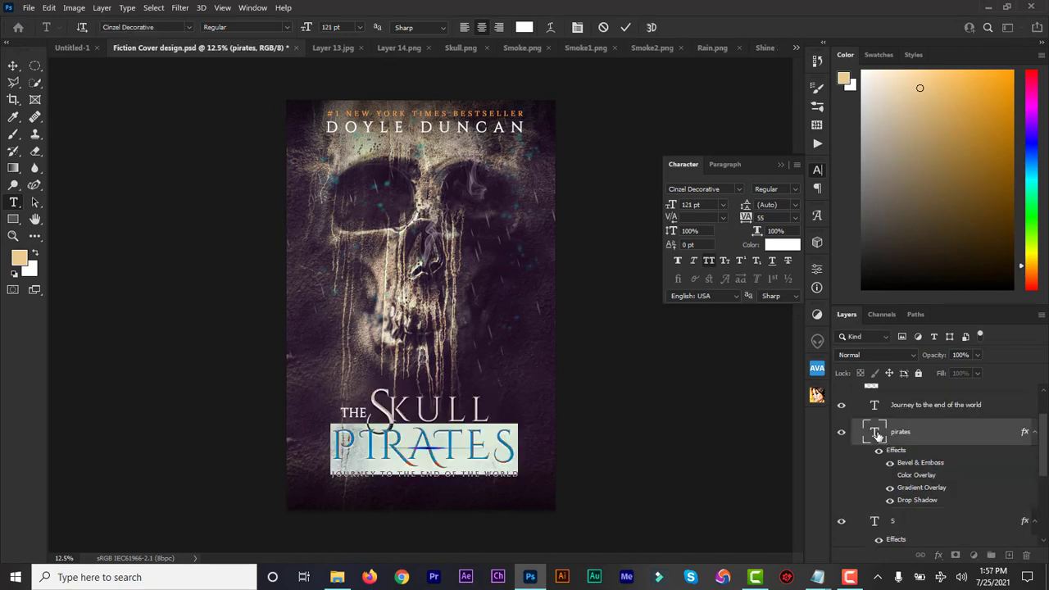
left_click(710, 261)
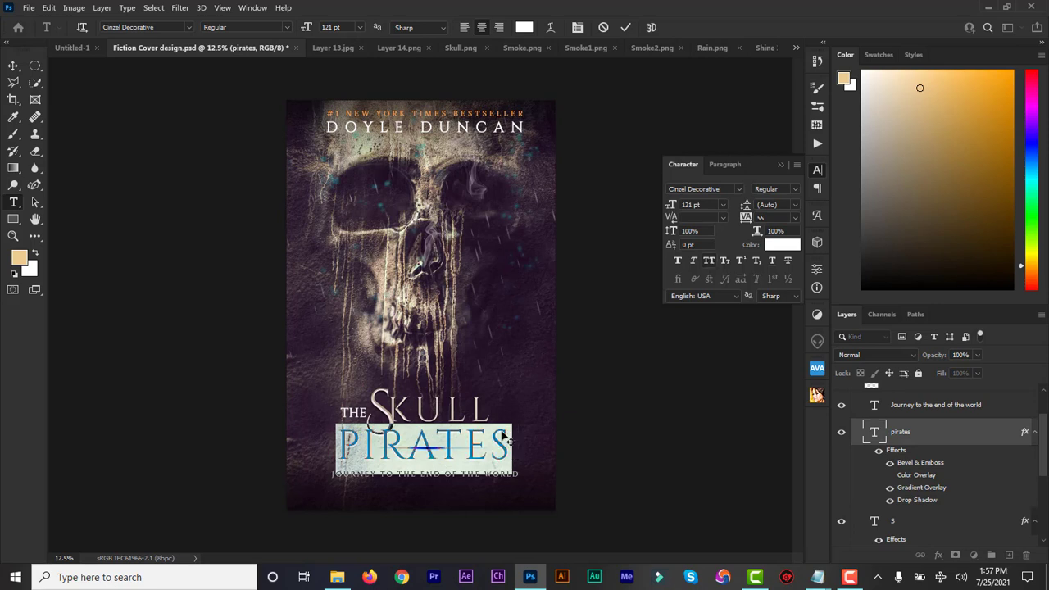
left_click(625, 27)
key("v")
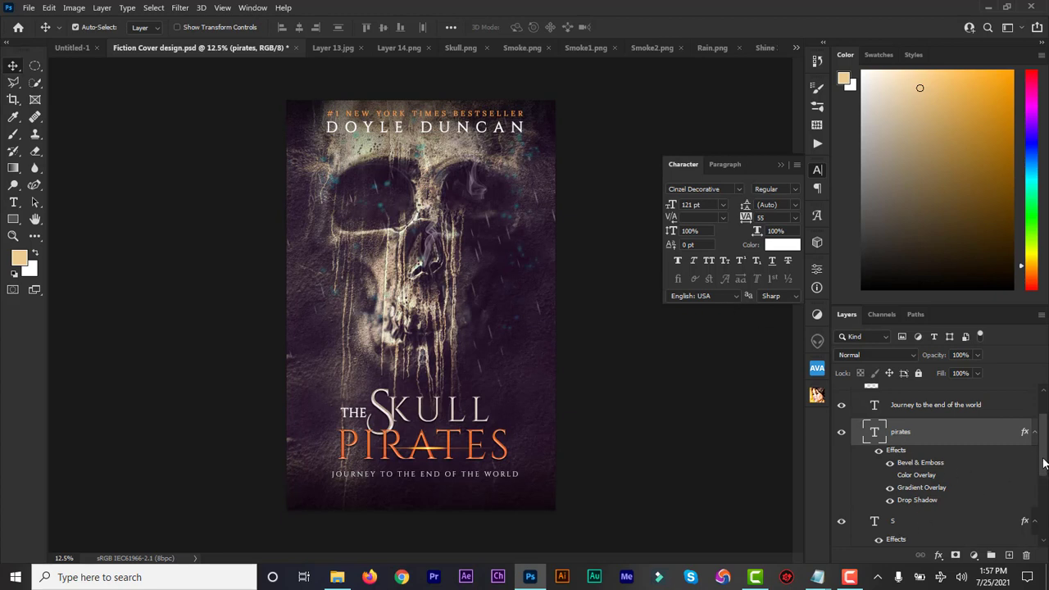
- Nudge the kull text slightly to the right beside the large S, and collapse the Title group
scroll(1013, 487, "down", 3)
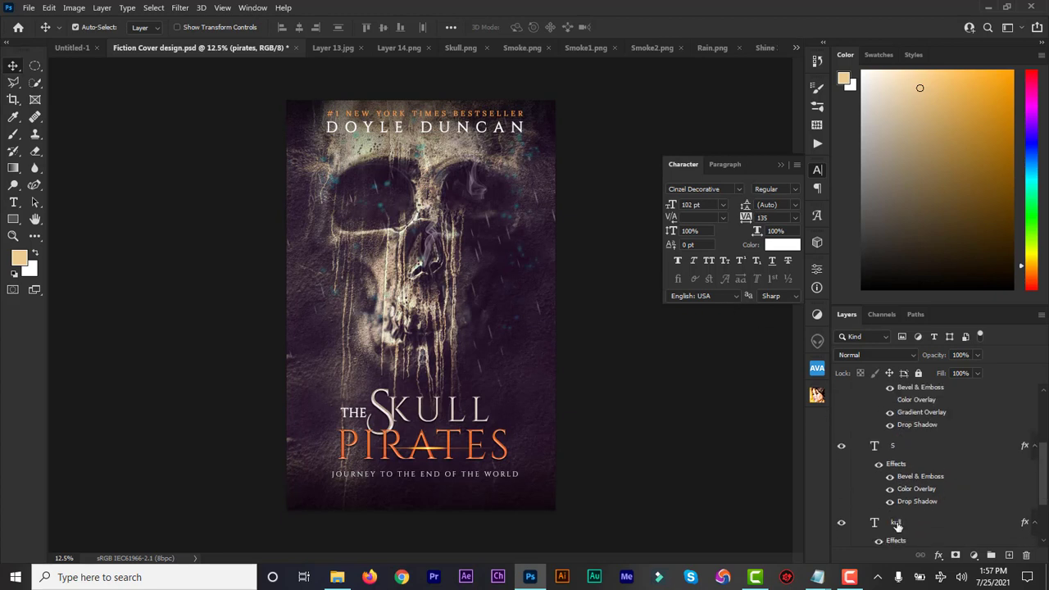
left_click(897, 525)
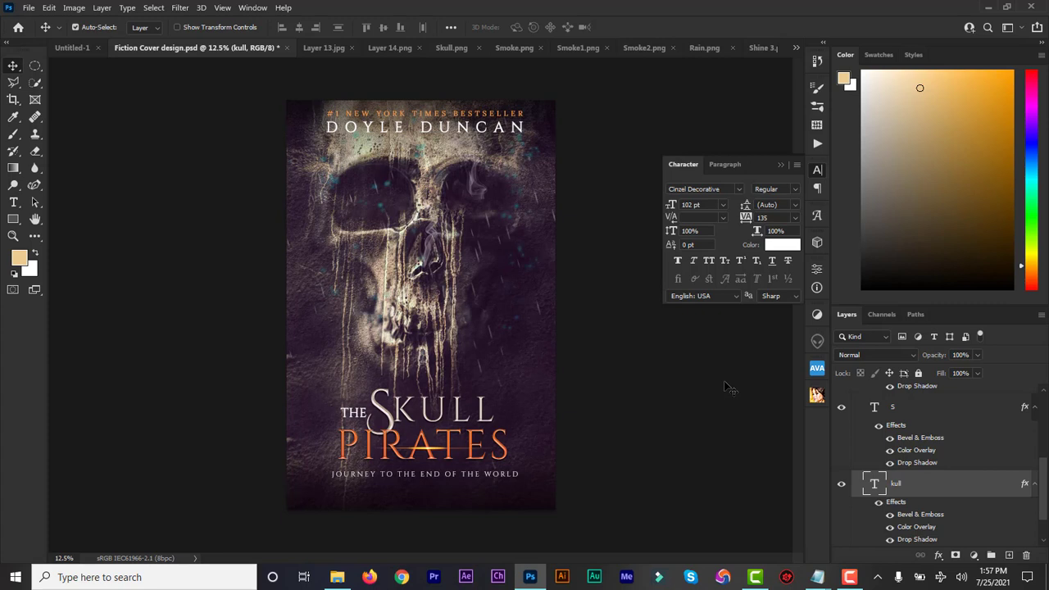
left_click(781, 165)
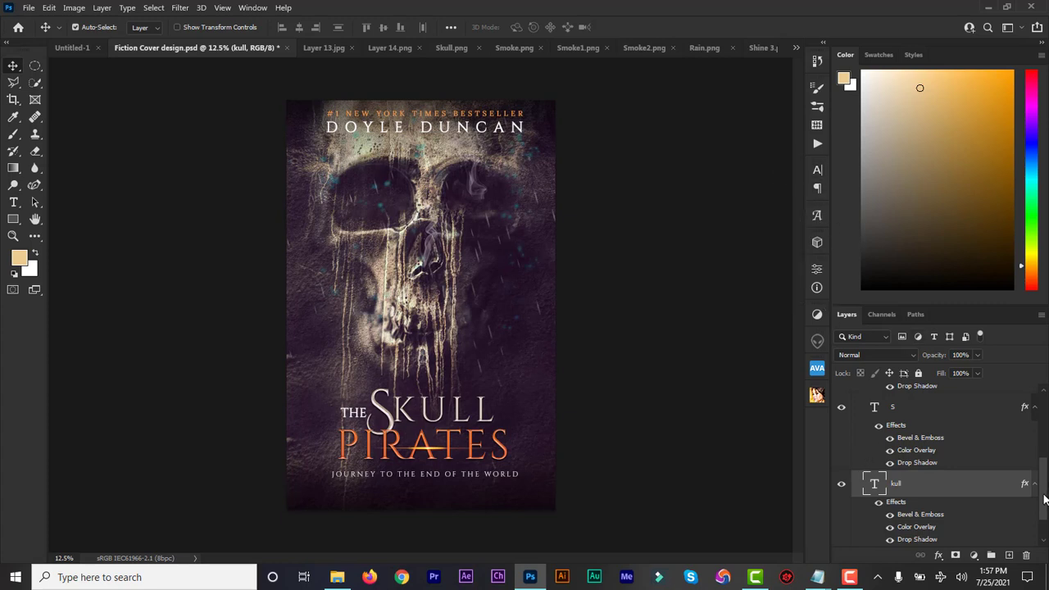
scroll(1045, 497, "up", 5)
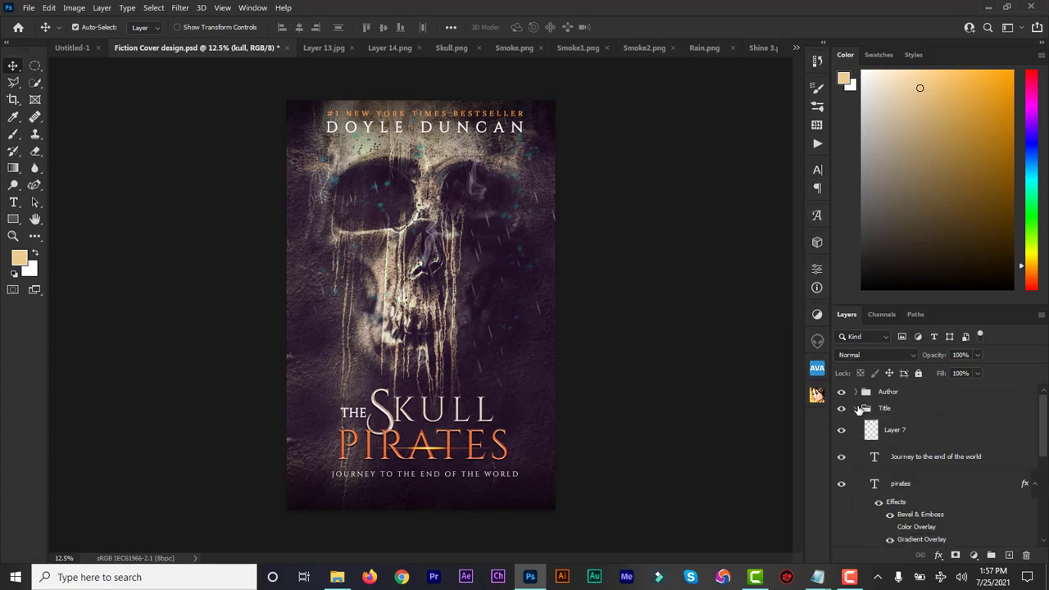
left_click(859, 409)
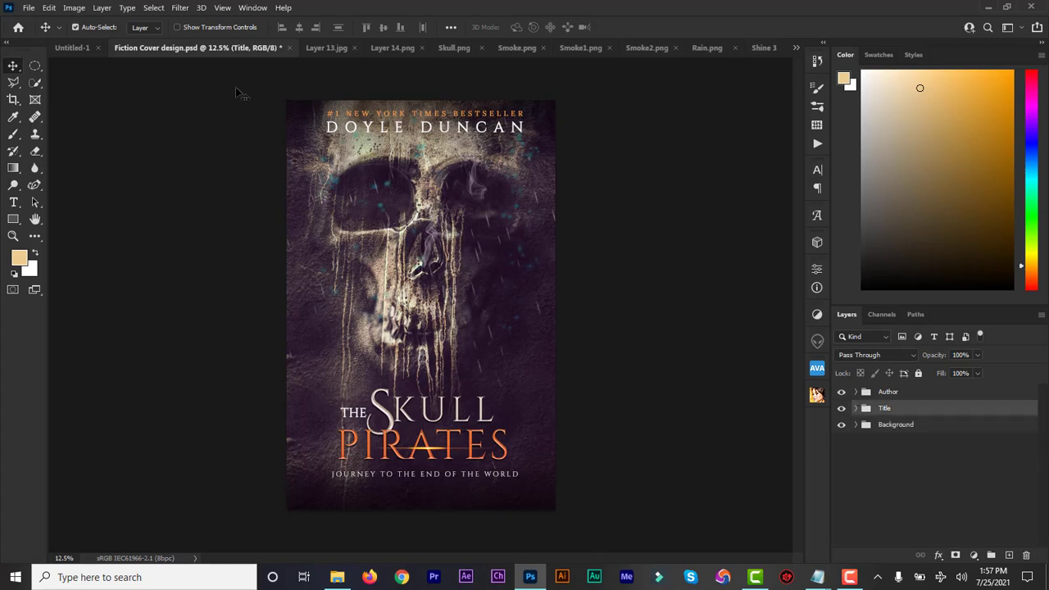
- Check the pixel dimensions and resolution of the fiction cover file and of the Untitled-1 document
left_click(75, 8)
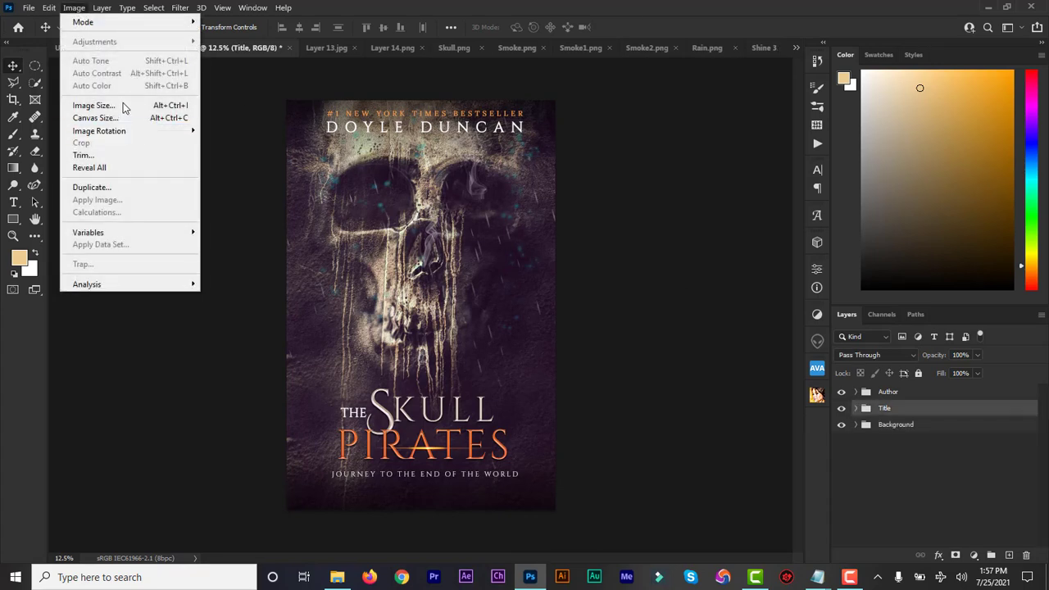
left_click(121, 104)
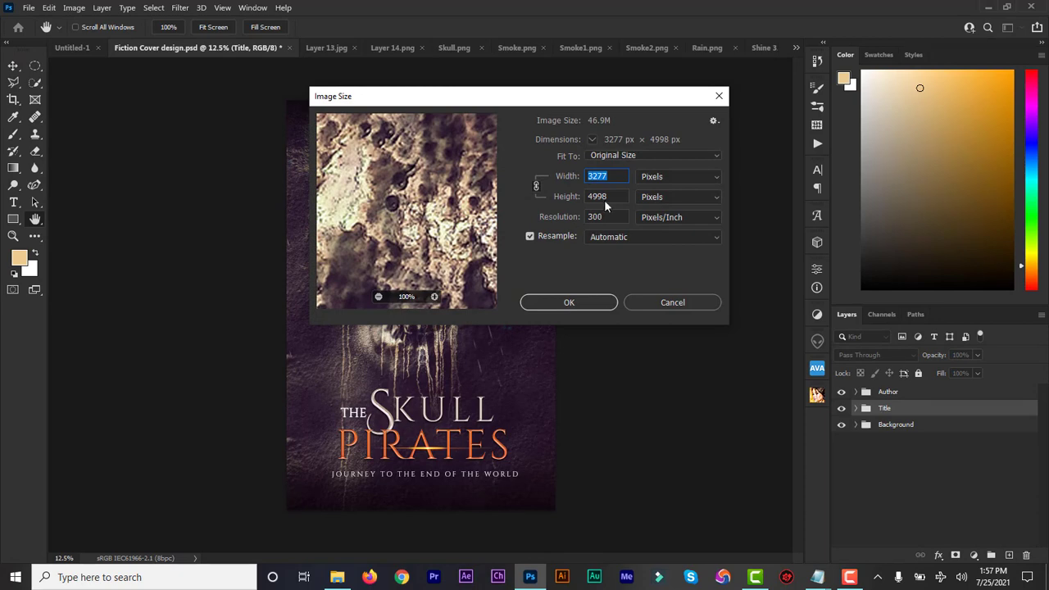
left_click(663, 303)
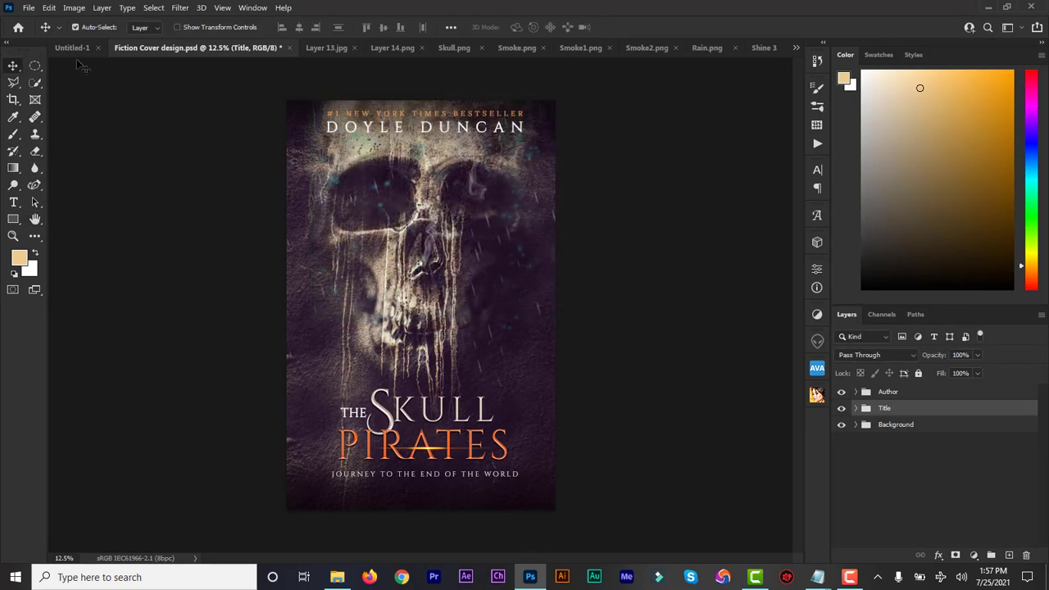
left_click(75, 49)
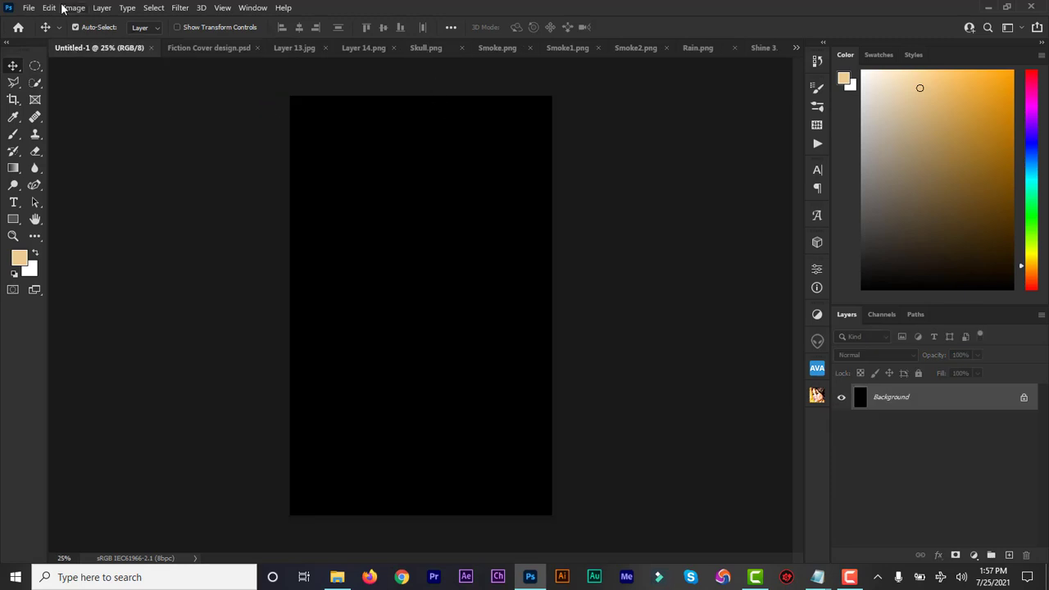
left_click(72, 9)
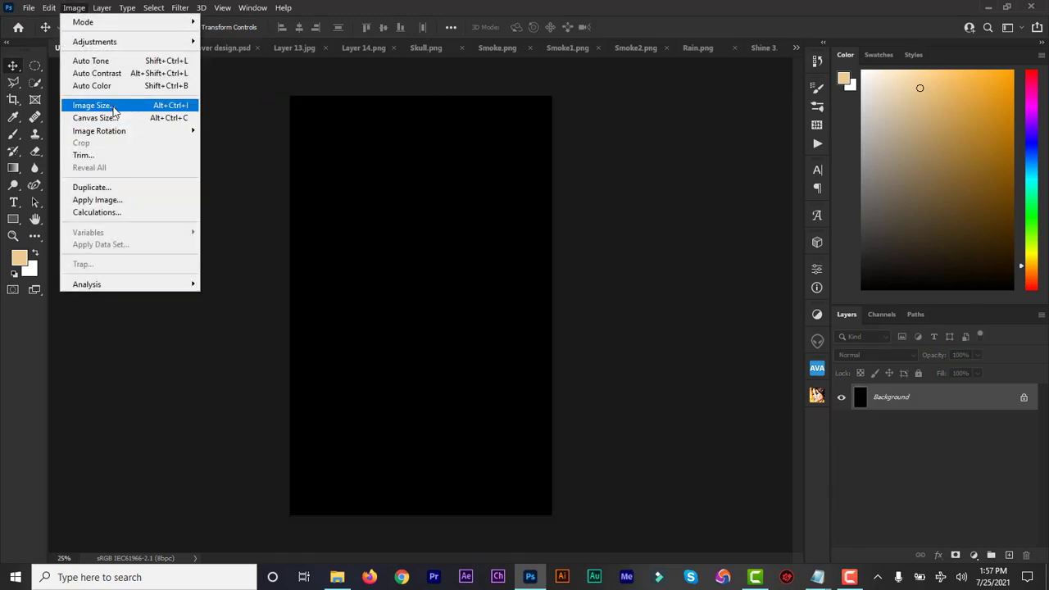
left_click(113, 110)
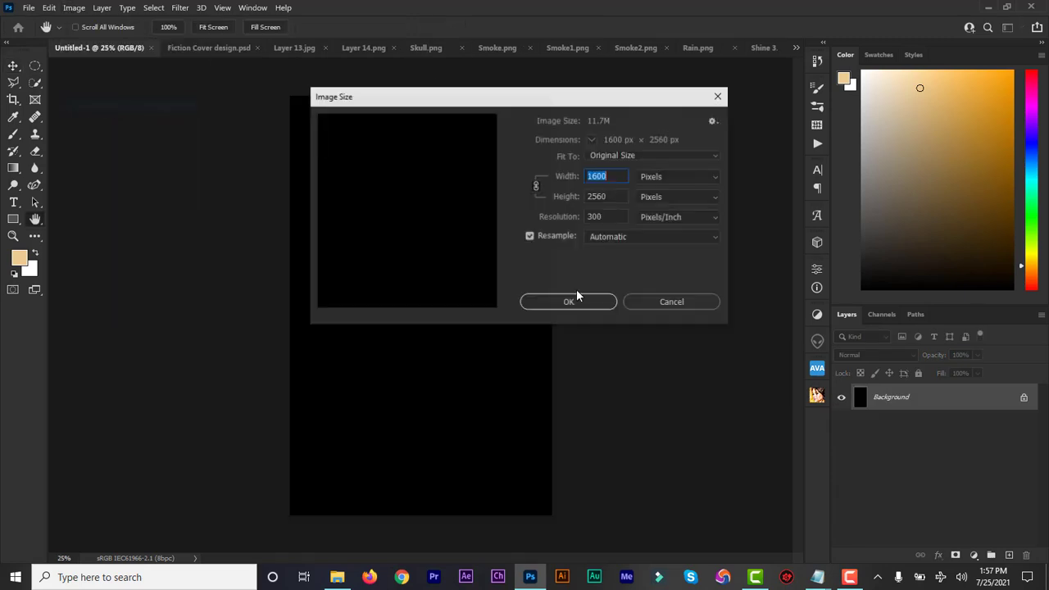
left_click(671, 305)
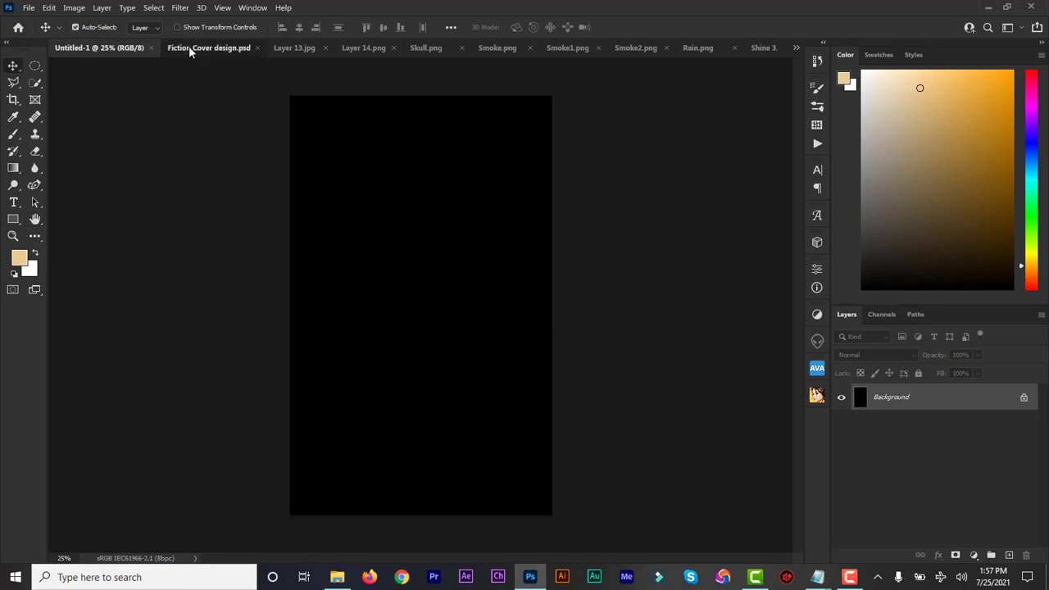
- Copy the Author, Title and Background groups from Fiction Cover design.psd into the Untitled-1 document
left_click(189, 47)
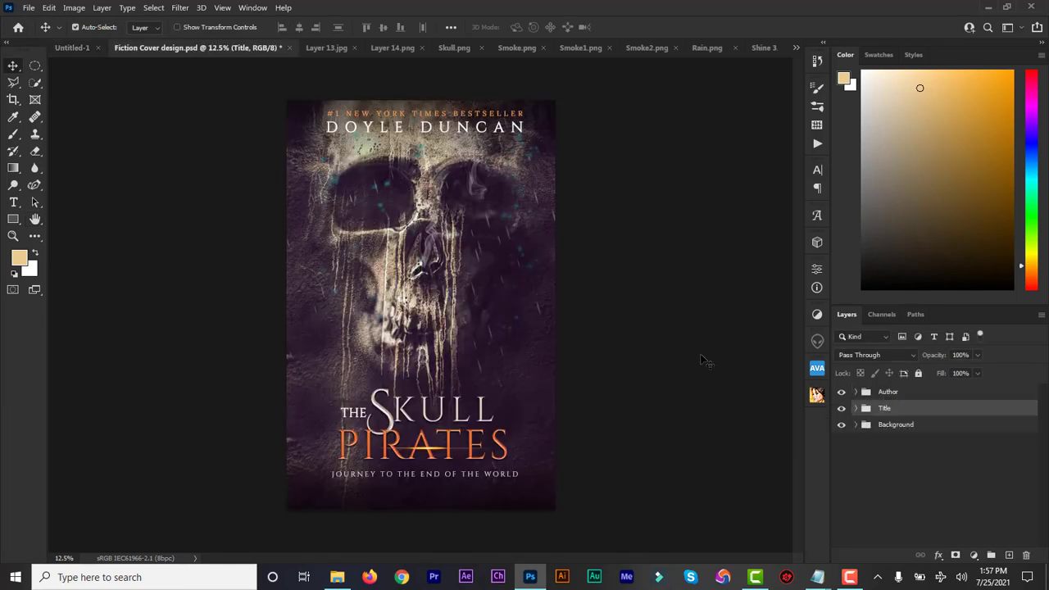
left_click(899, 395)
left_click(904, 429, "shift")
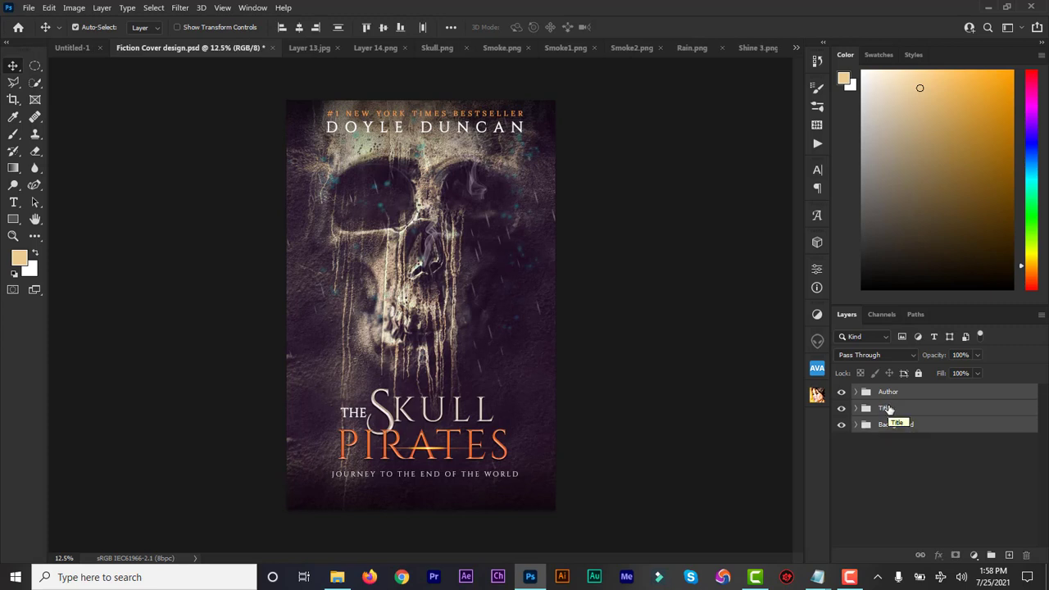
left_click_drag(888, 412, 422, 261)
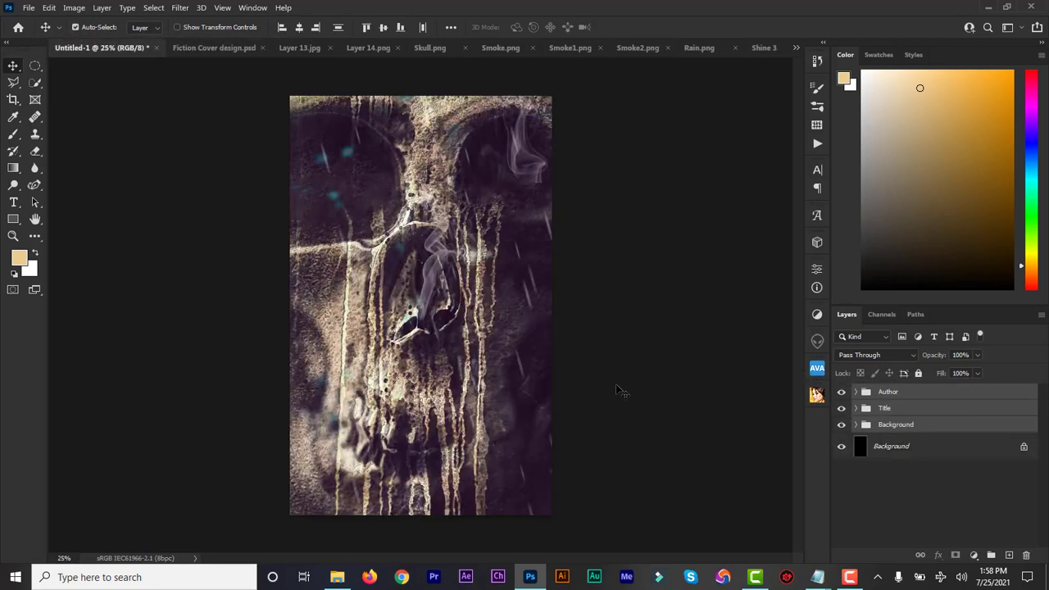
- Scale the three copied groups down proportionally so the cover roughly fits the Untitled-1 canvas
key("ctrl+t")
key("ctrl+minus")
key("ctrl+minus")
key("ctrl+minus")
left_click_drag(513, 473, 462, 383)
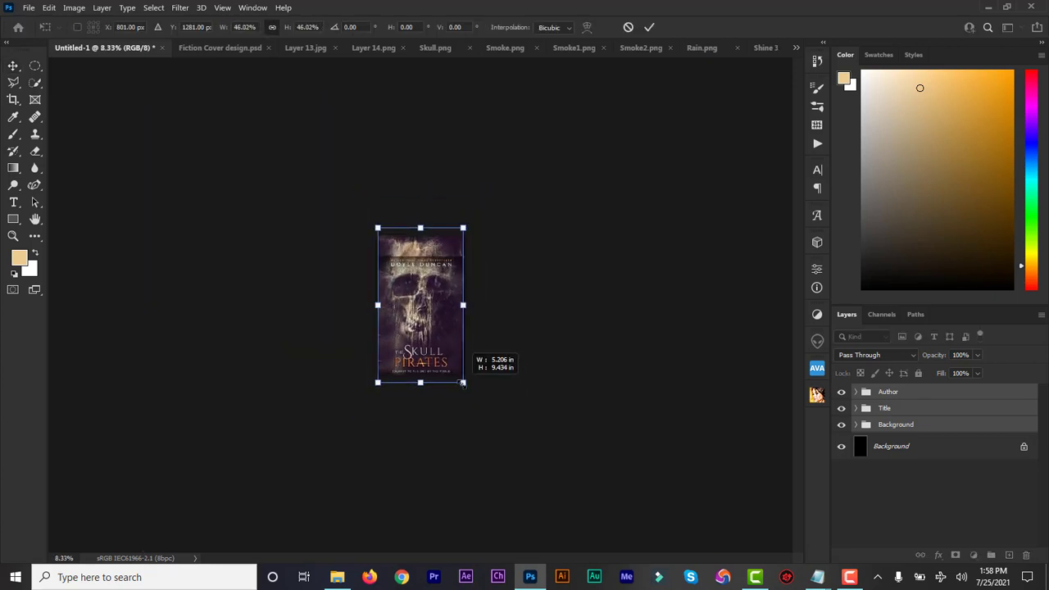
key("Return")
key("ctrl+plus")
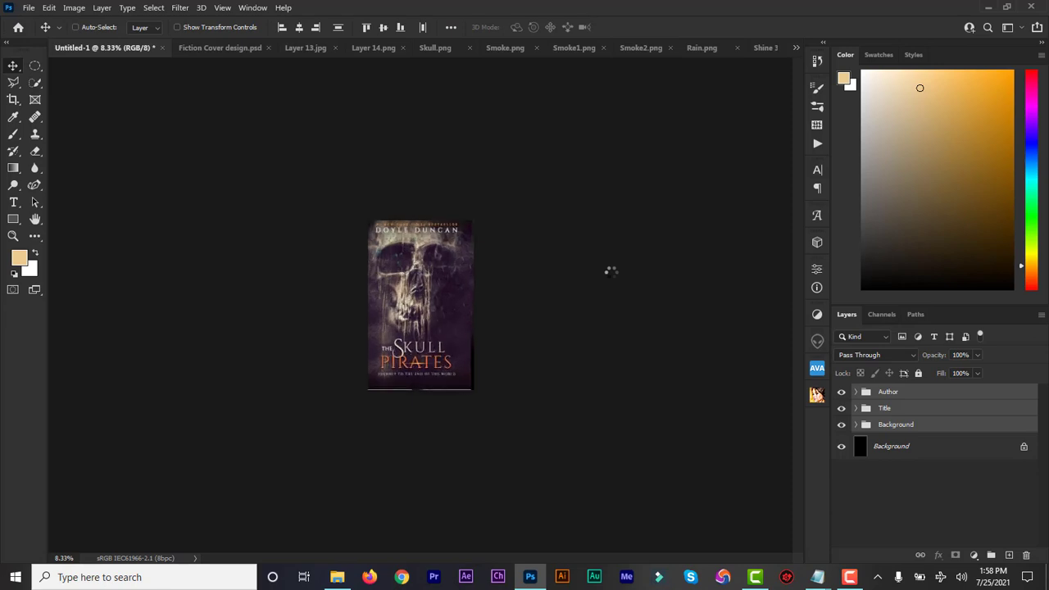
key("ctrl+plus")
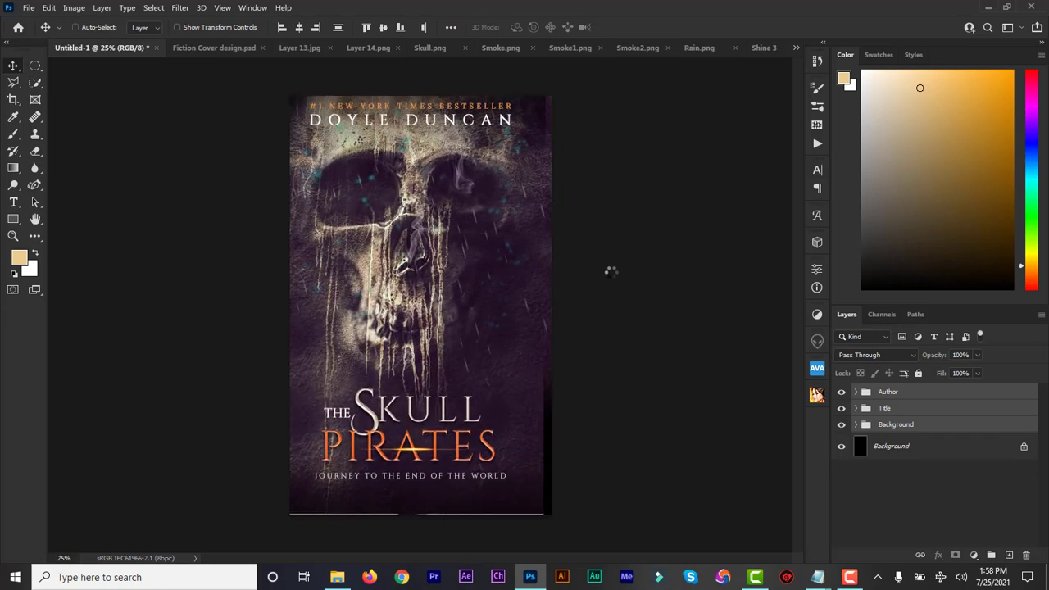
- Enlarge the three groups slightly and shift them right and down so the artwork fills the canvas
key("ctrl+t")
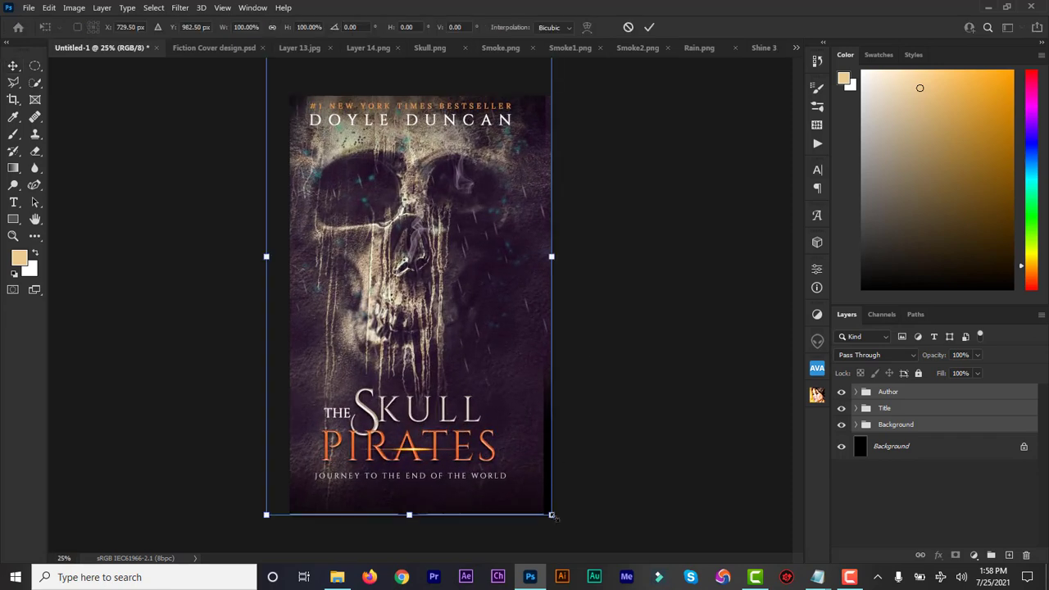
left_click_drag(553, 517, 561, 522)
left_click_drag(504, 383, 519, 387)
key("Return")
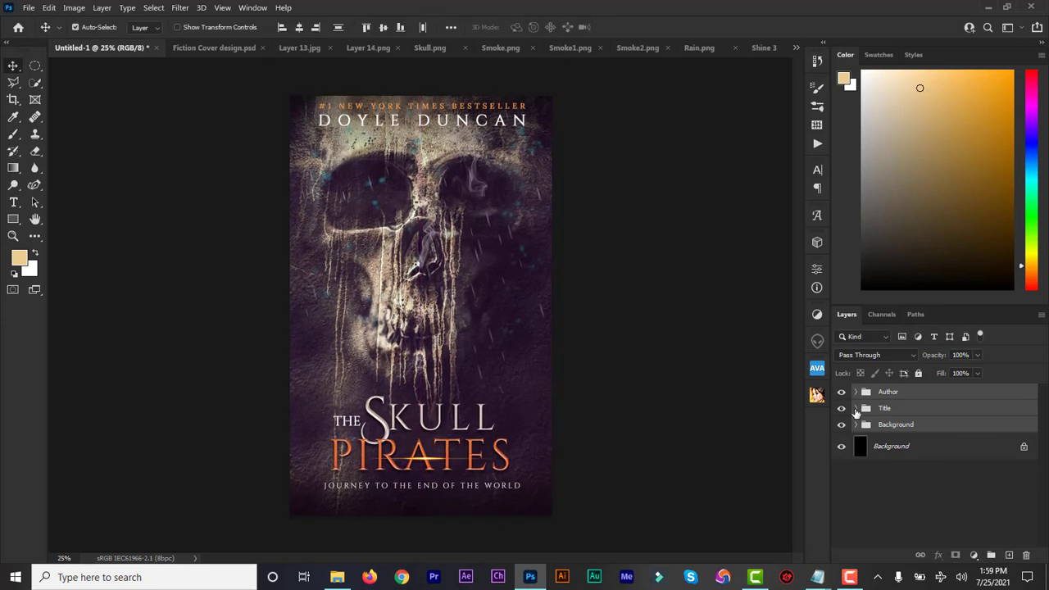
- Scale only the Title group up proportionally from its centre to about 122%
left_click(900, 409)
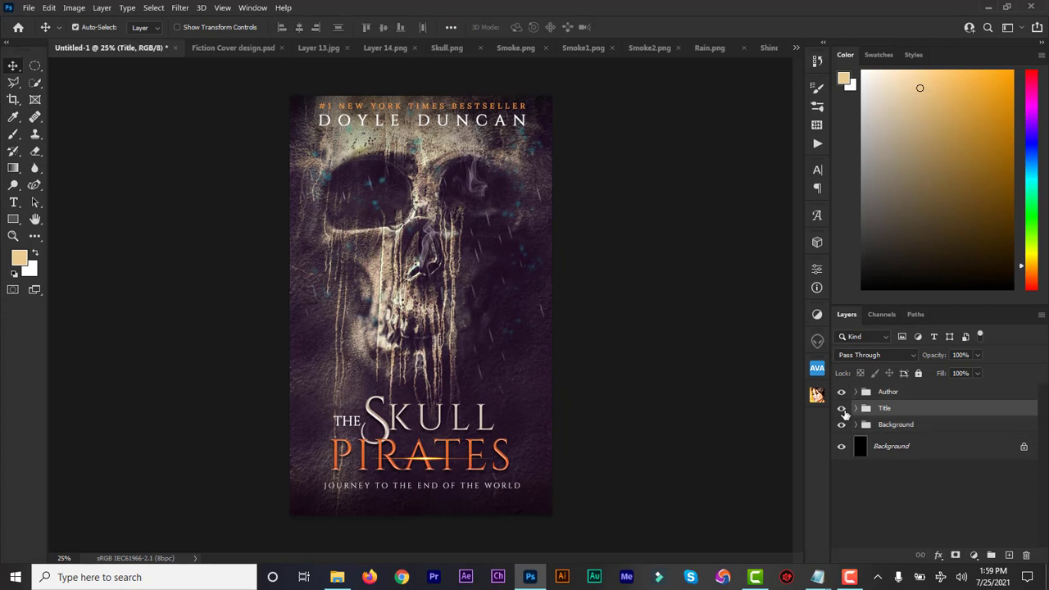
left_click(842, 410)
left_click(843, 410)
key("ctrl+t")
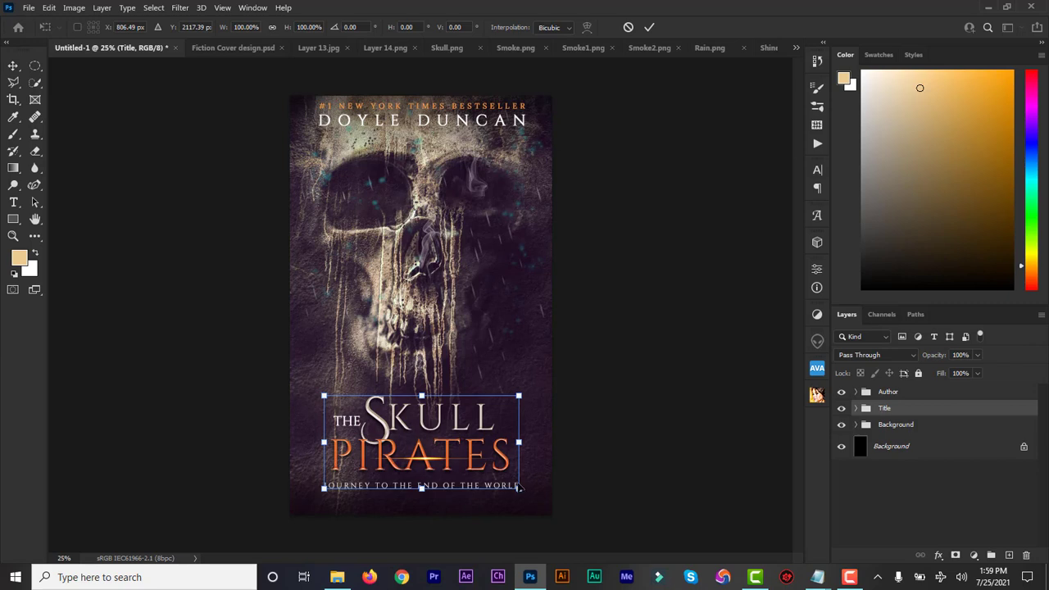
left_click_drag(519, 487, 541, 499)
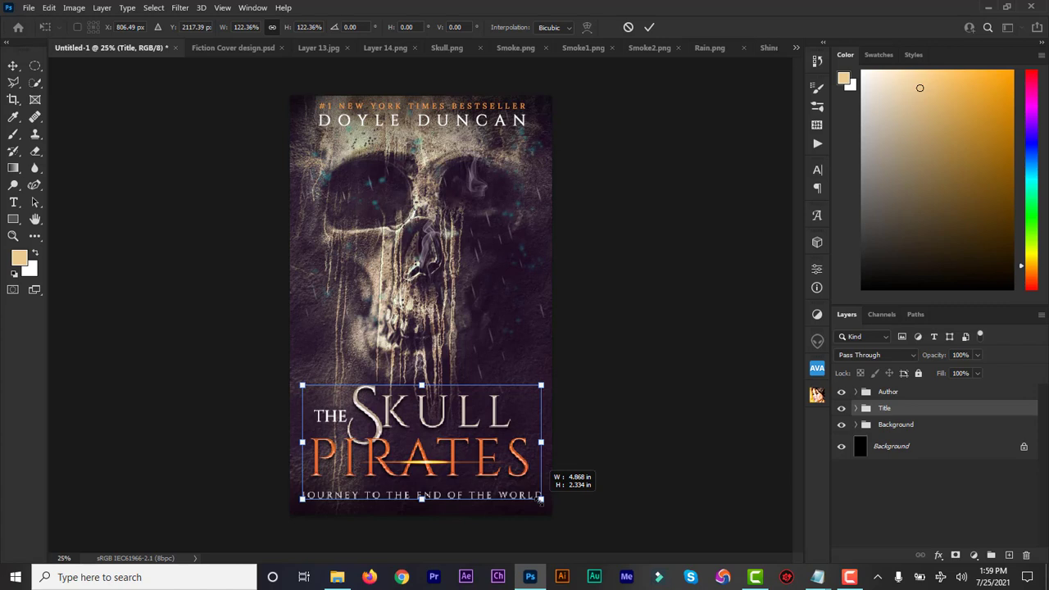
left_click(650, 26)
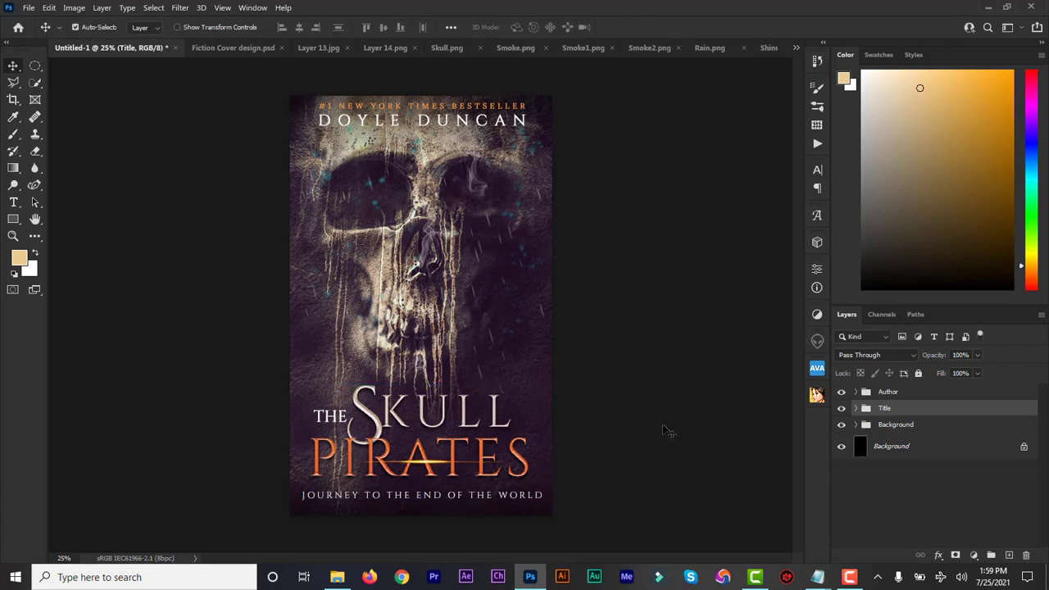
- Nudge the Title group horizontally, ending slightly further left, to balance the lettering across the cover
key("Right")
key("Right")
key("Right")
key("Right")
key("Right")
key("Right")
key("Right")
key("Right")
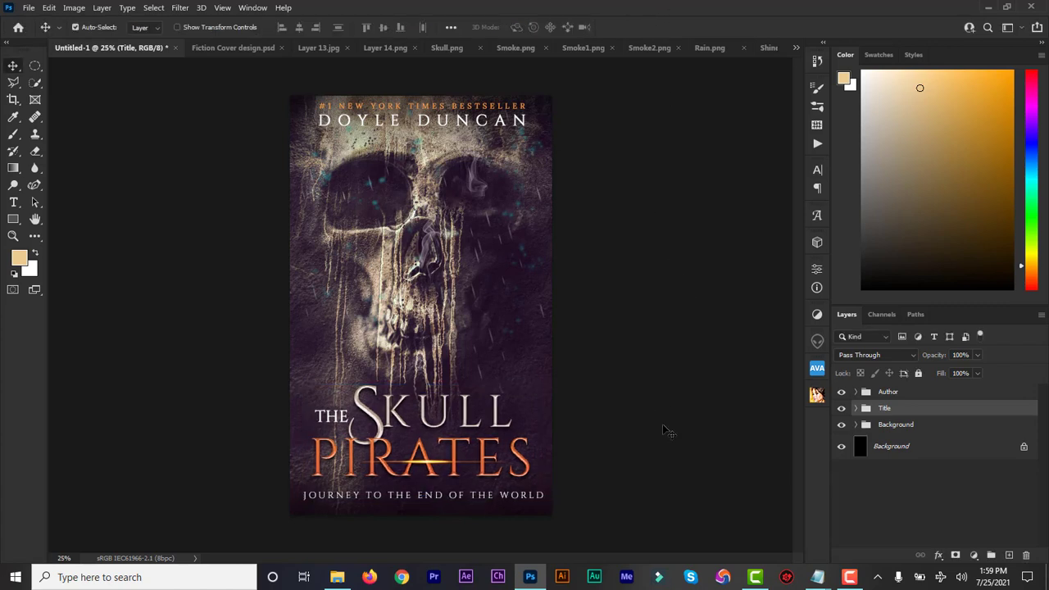
key("Left")
key("Left")
key("Left")
key("Left")
key("Left")
key("Left")
key("Left")
key("Left")
key("Left")
key("Left")
key("Left")
key("Left")
key("Left")
key("Left")
key("Left")
key("Left")
key("Left")
key("Left")
key("Left")
key("Left")
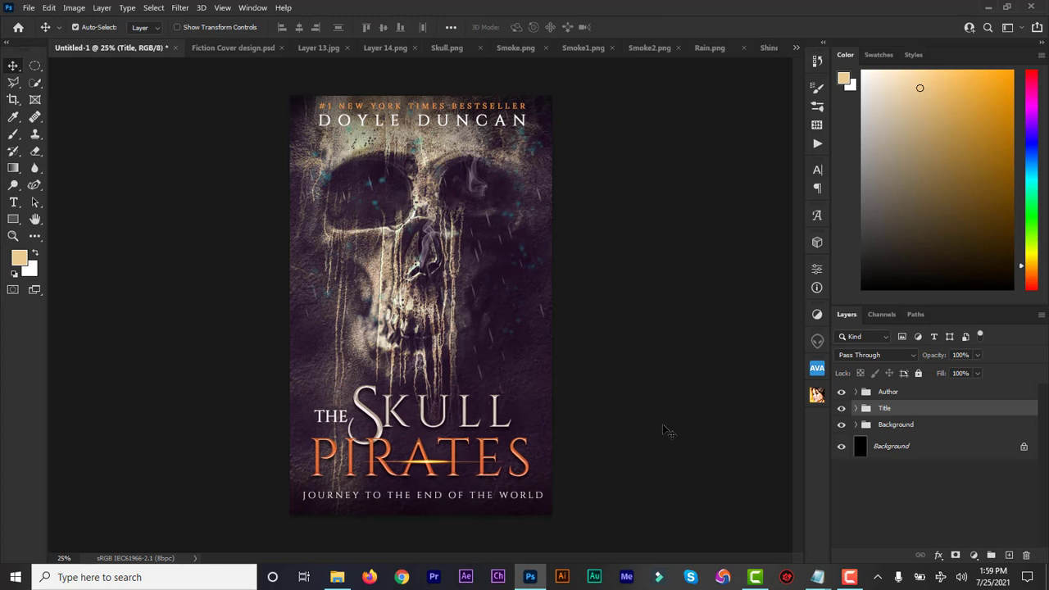
- Align the Author, Title and Background groups to one another by their horizontal centres
left_click(891, 427)
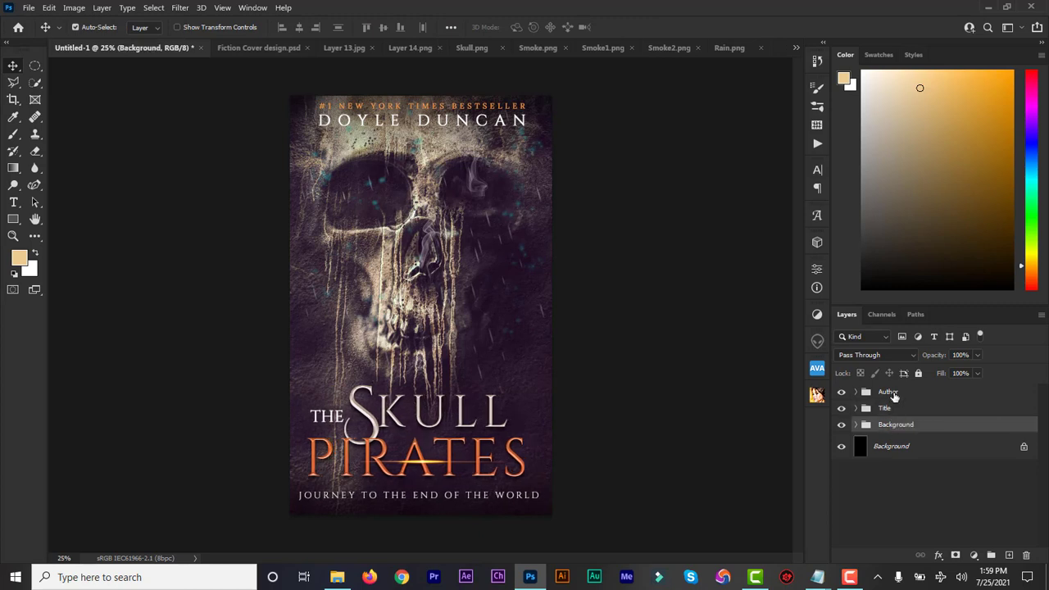
left_click(894, 396, "shift")
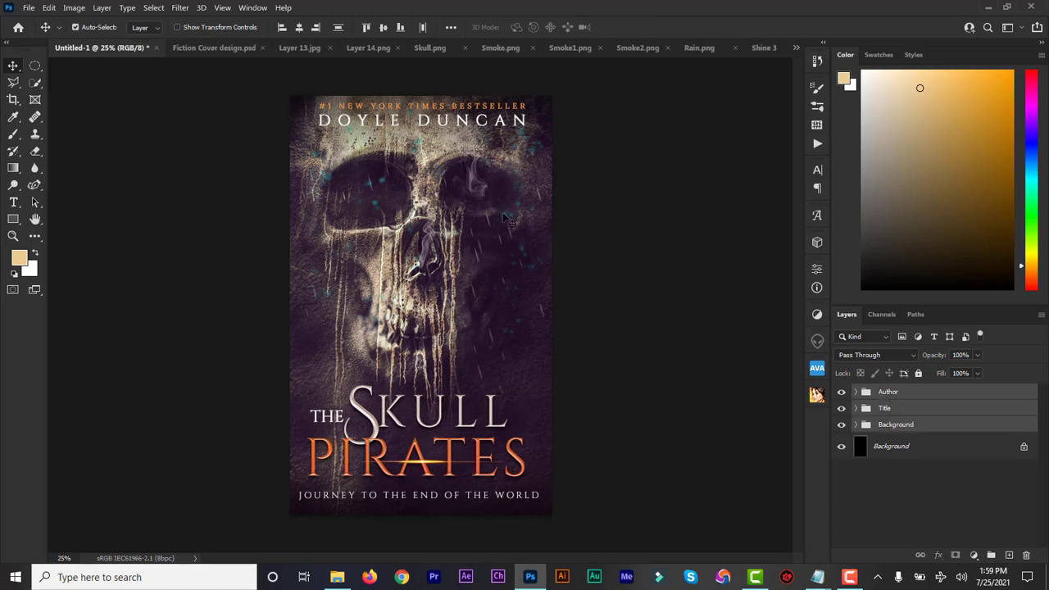
left_click(300, 30)
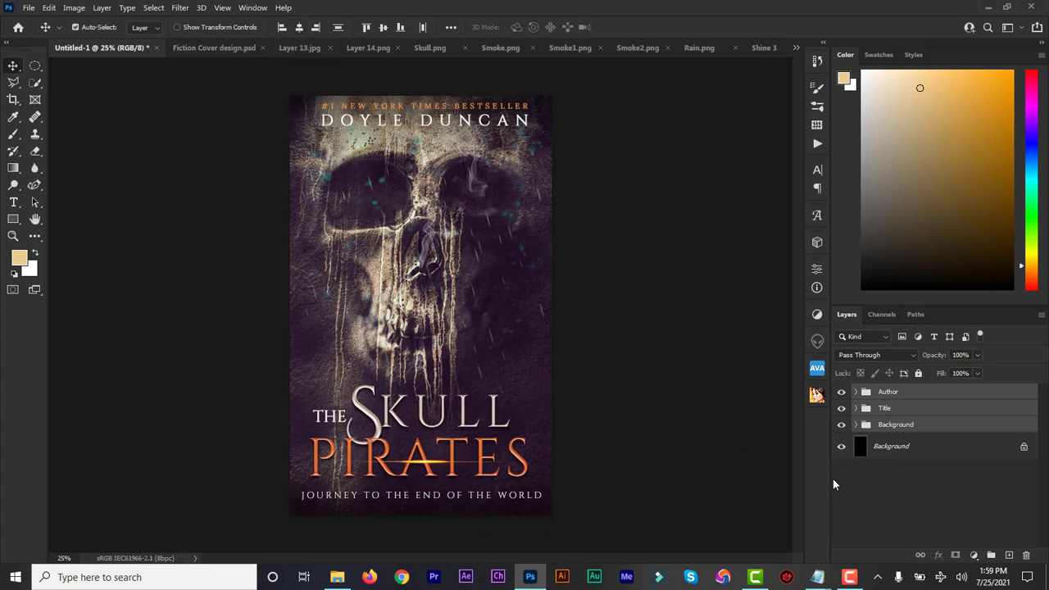
left_click(868, 509)
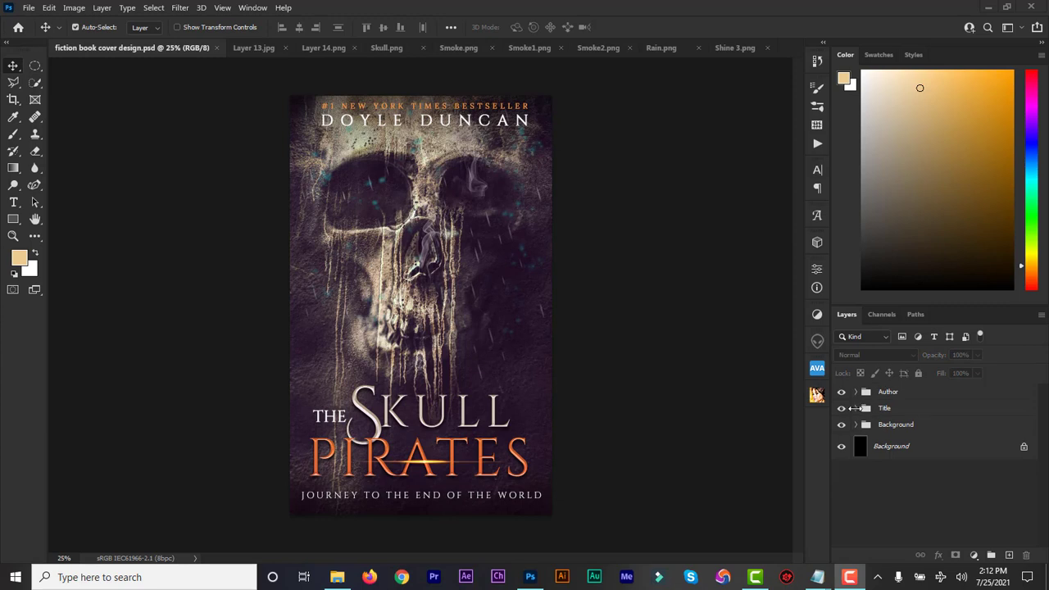
- Set the font size of the "kull" text layer in the Title group to 91 pt
left_click(855, 408)
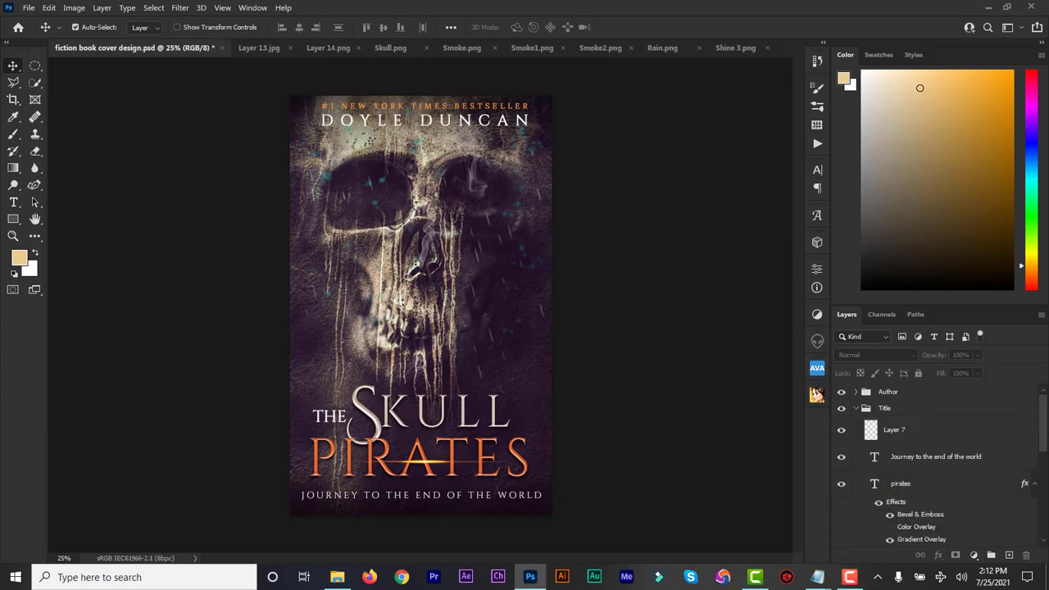
left_click_drag(1044, 425, 1044, 468)
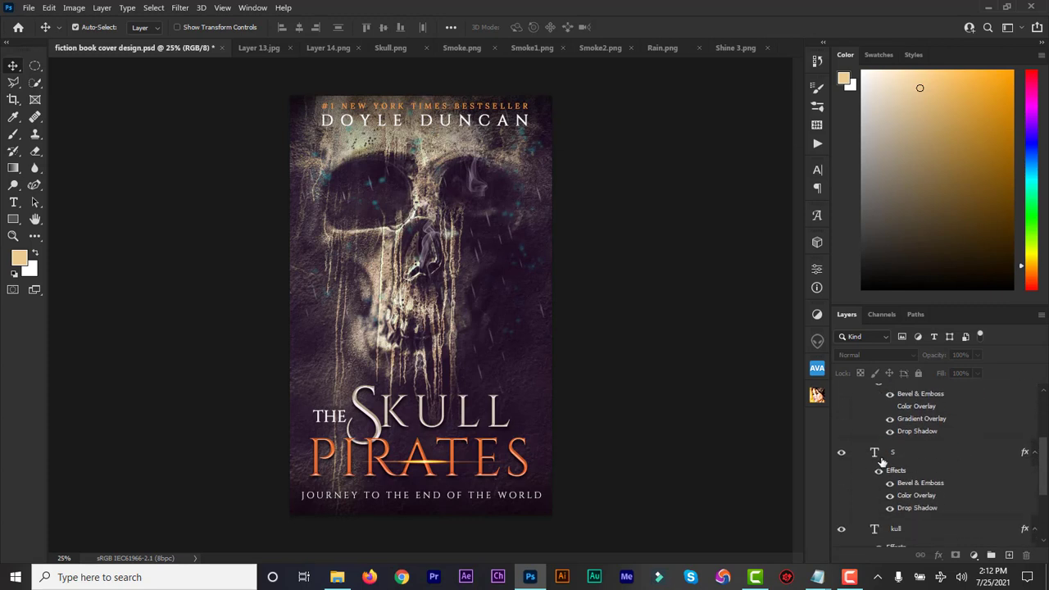
left_click(874, 530)
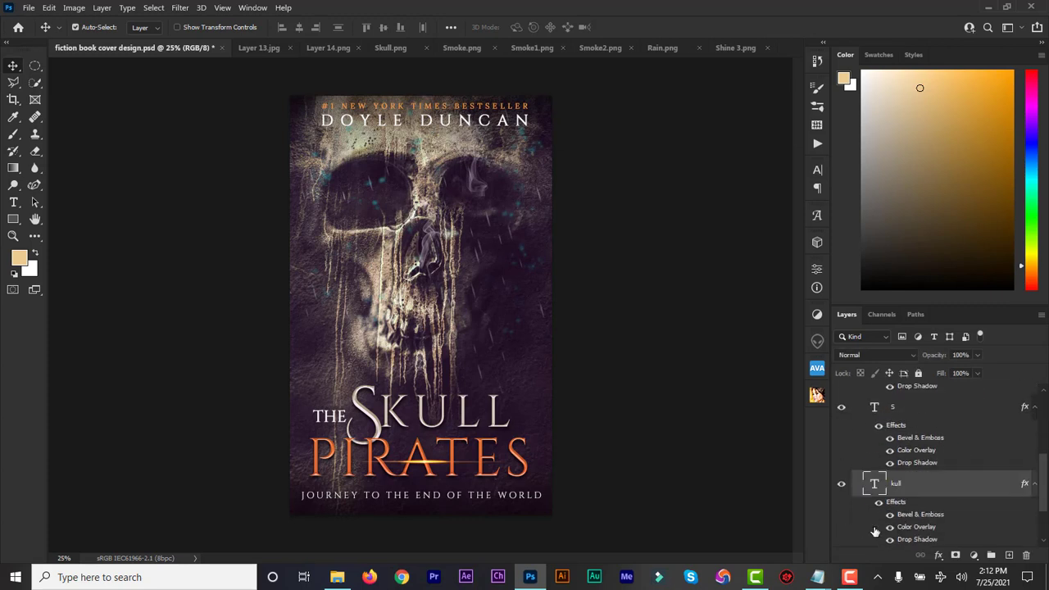
double_click(874, 484)
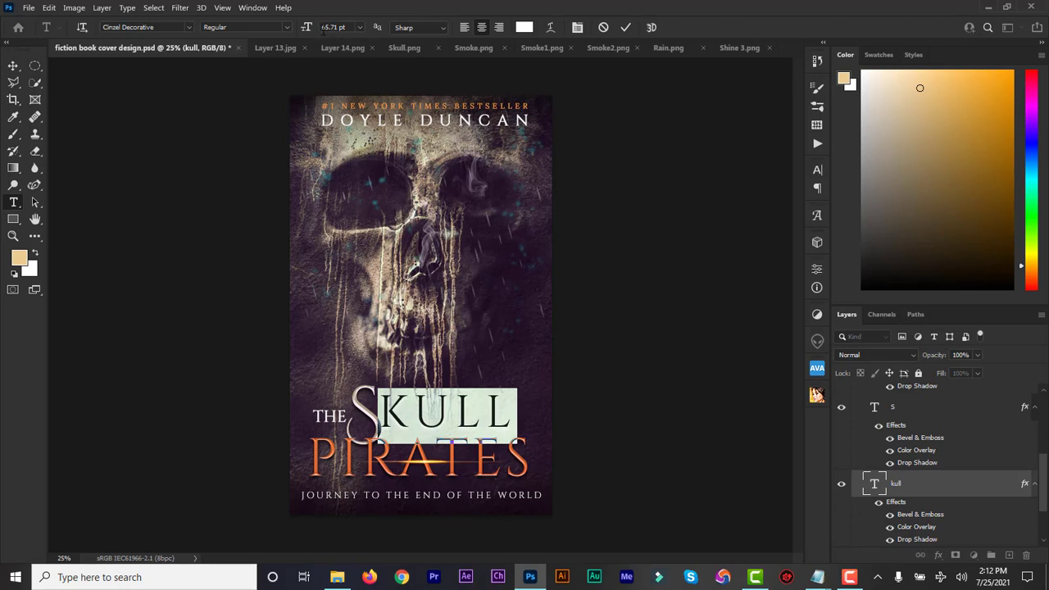
left_click_drag(309, 31, 330, 33)
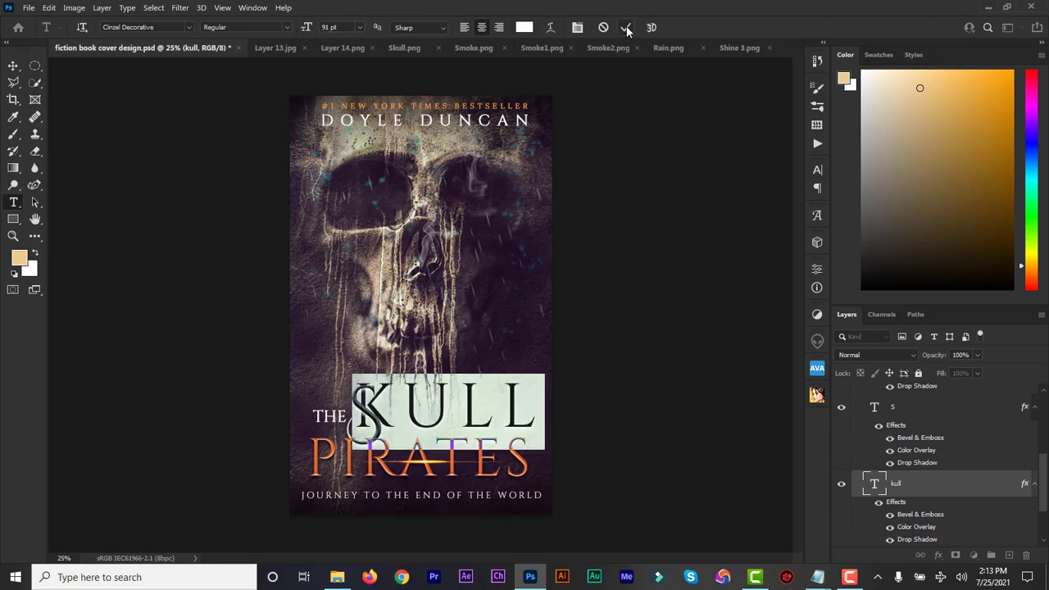
left_click(626, 28)
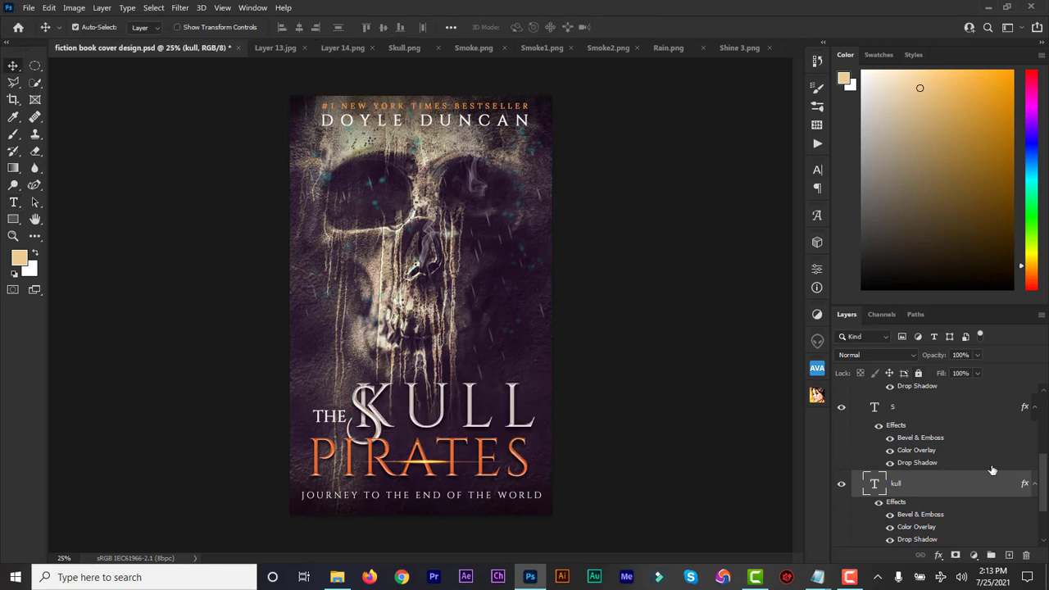
scroll(1047, 475, "up", 2)
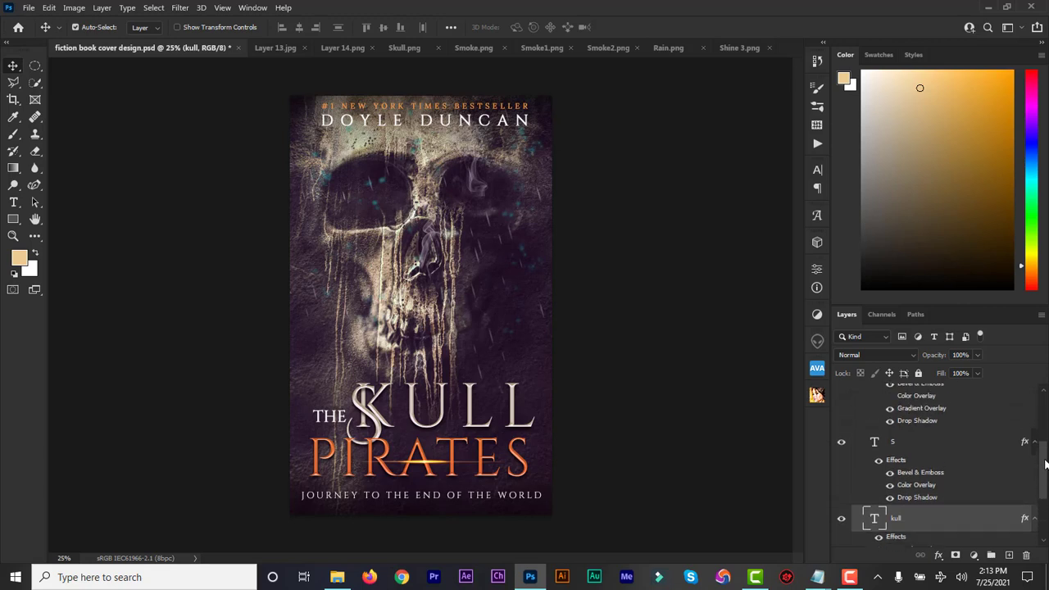
left_click(877, 444)
double_click(876, 444)
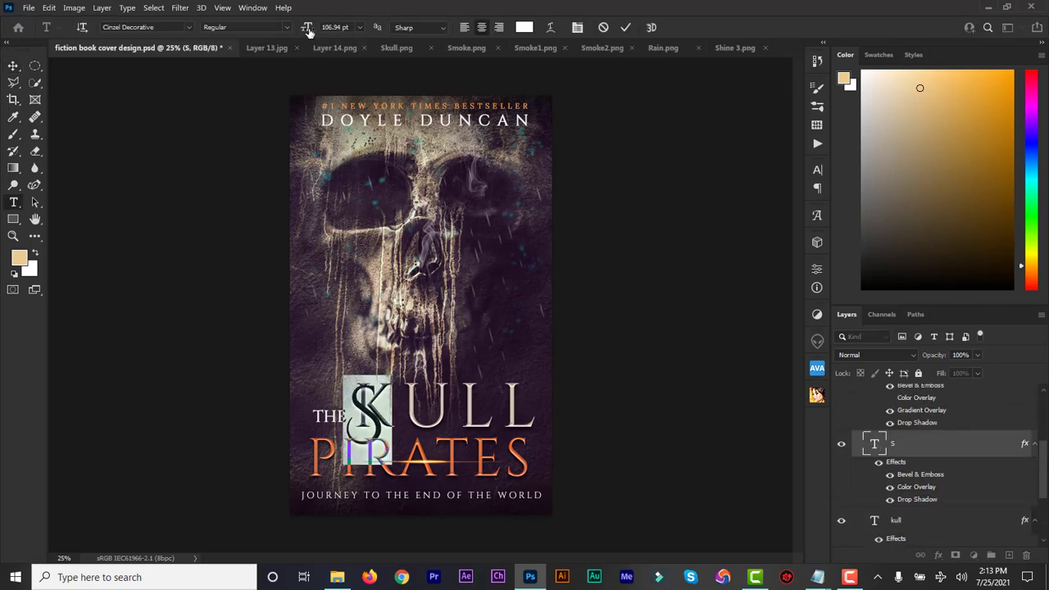
left_click(626, 27)
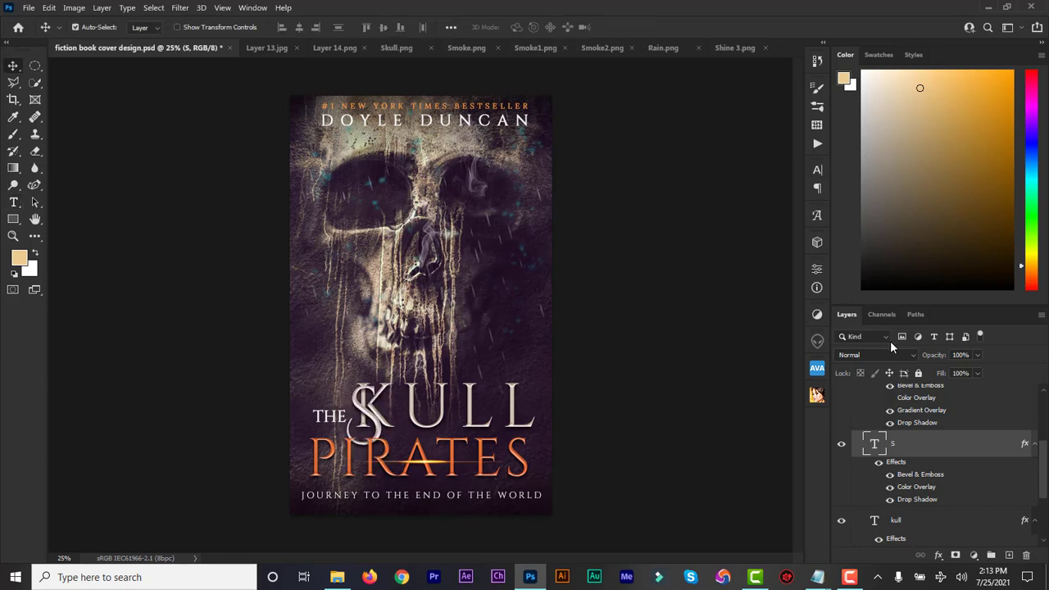
- Set the font size of the "the" text layer to 30 pt
left_click_drag(1046, 479, 1046, 519)
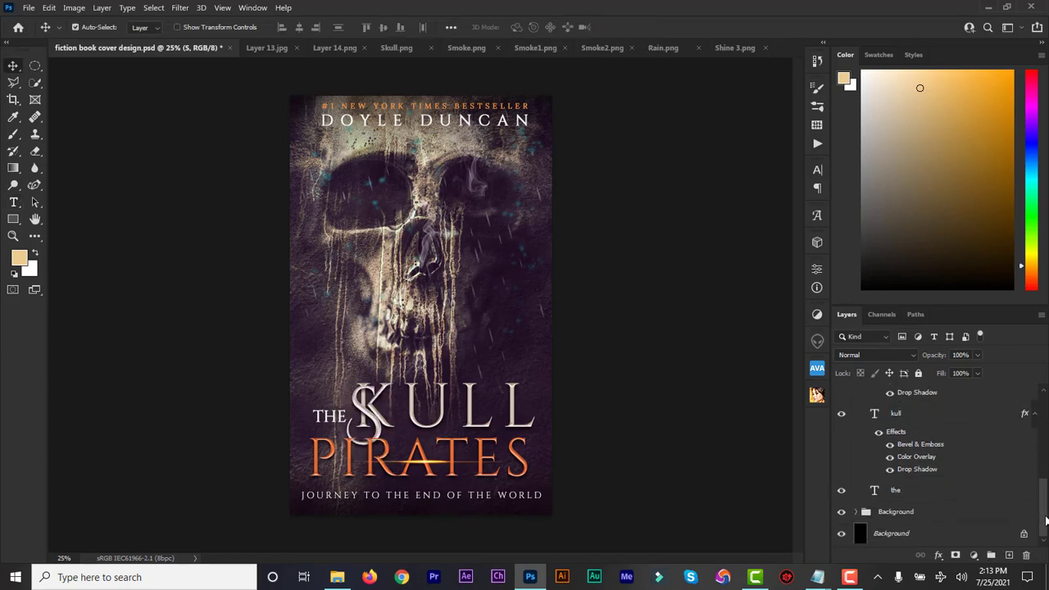
double_click(875, 491)
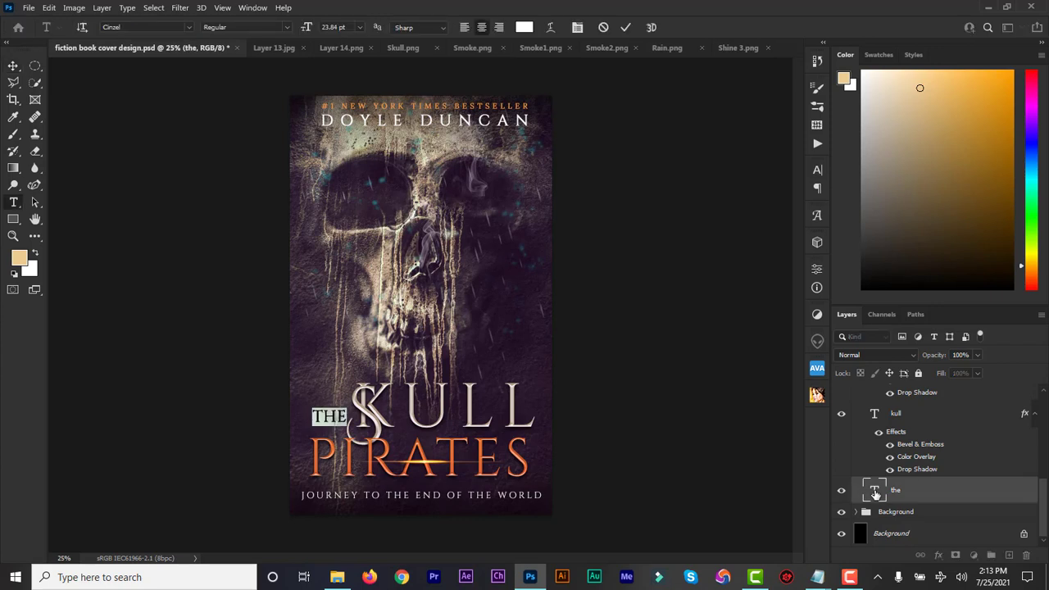
left_click_drag(305, 32, 309, 33)
key("Return")
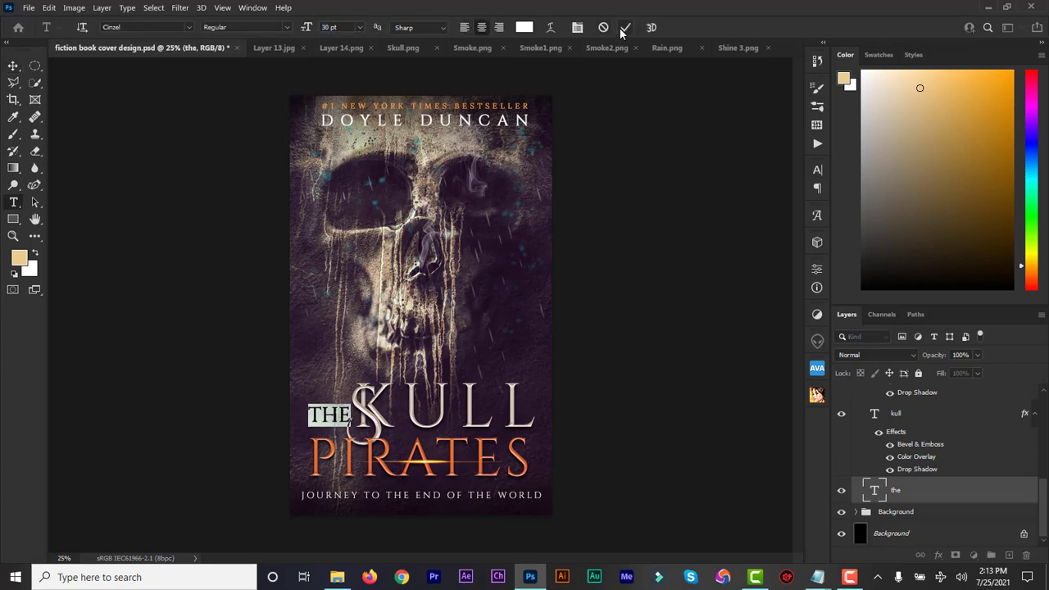
left_click(627, 28)
key("v")
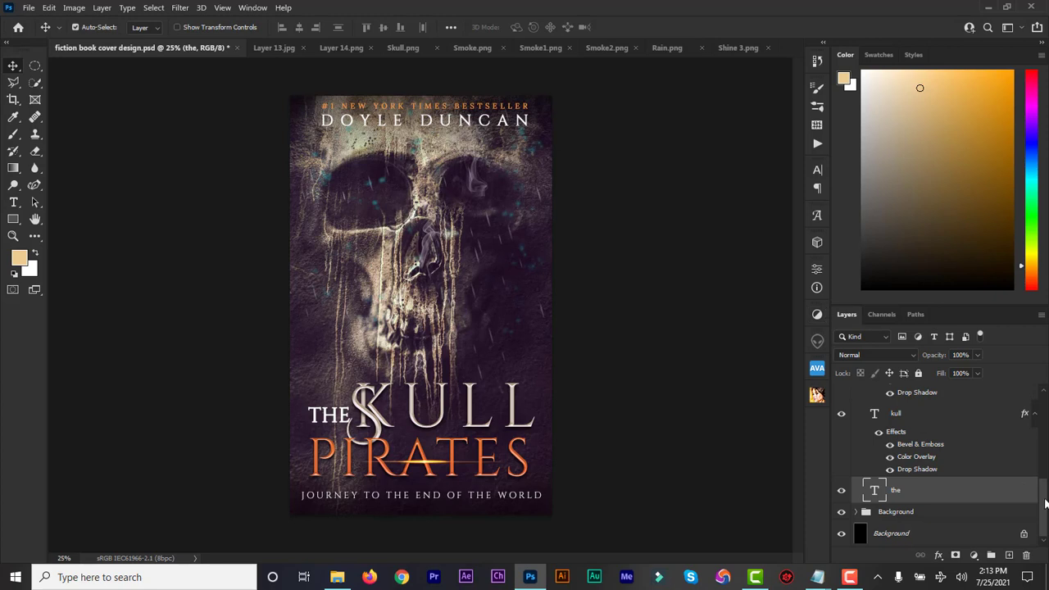
- Set the "pirates" text layer to a font size of 91 pt and tighten its tracking to -65
left_click_drag(1046, 499, 1047, 433)
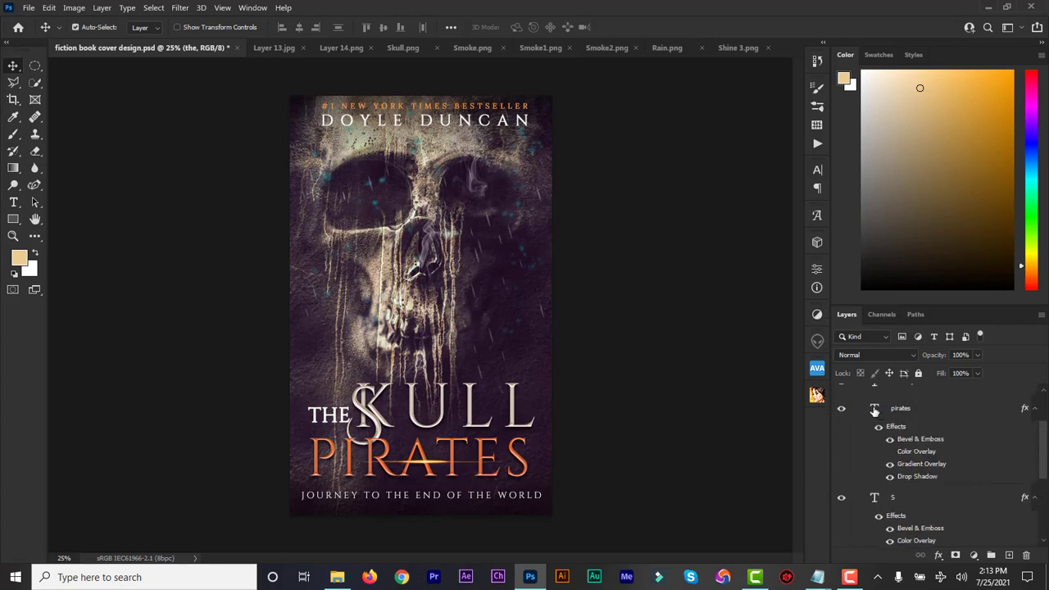
double_click(874, 409)
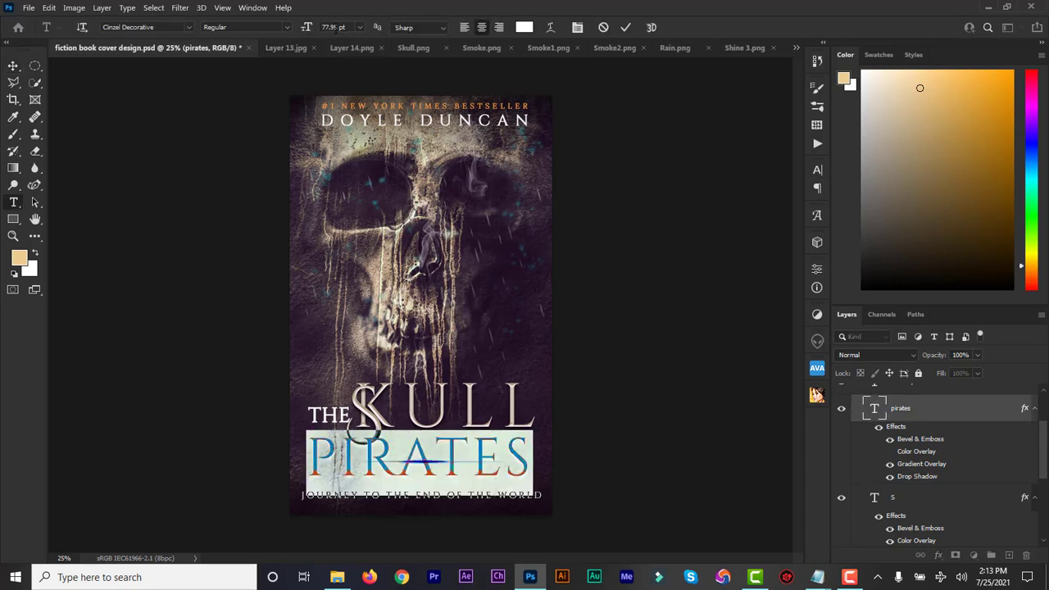
left_click(322, 29)
type("9")
key("Return")
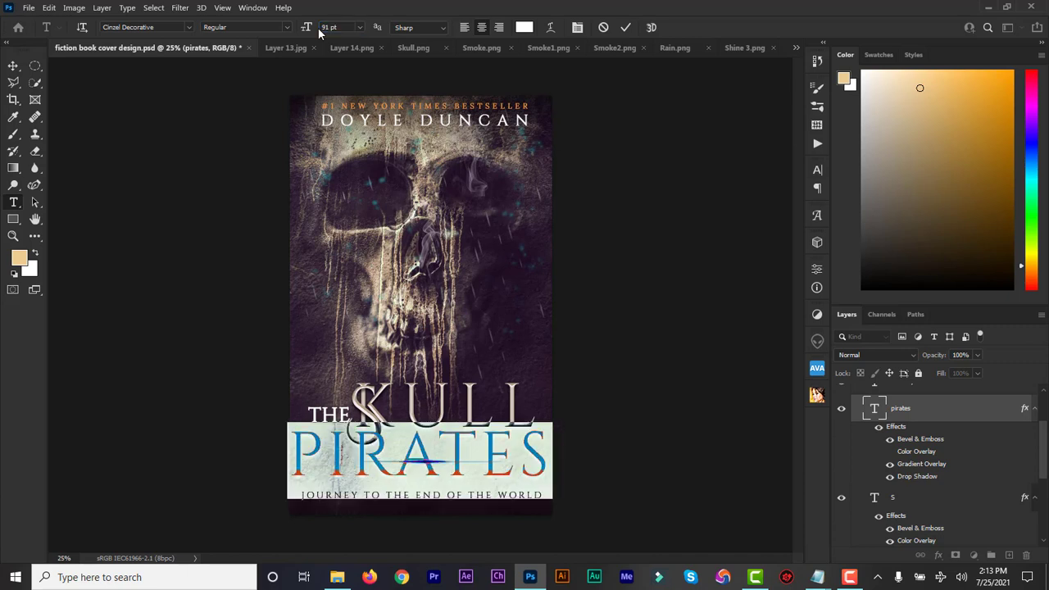
left_click(817, 170)
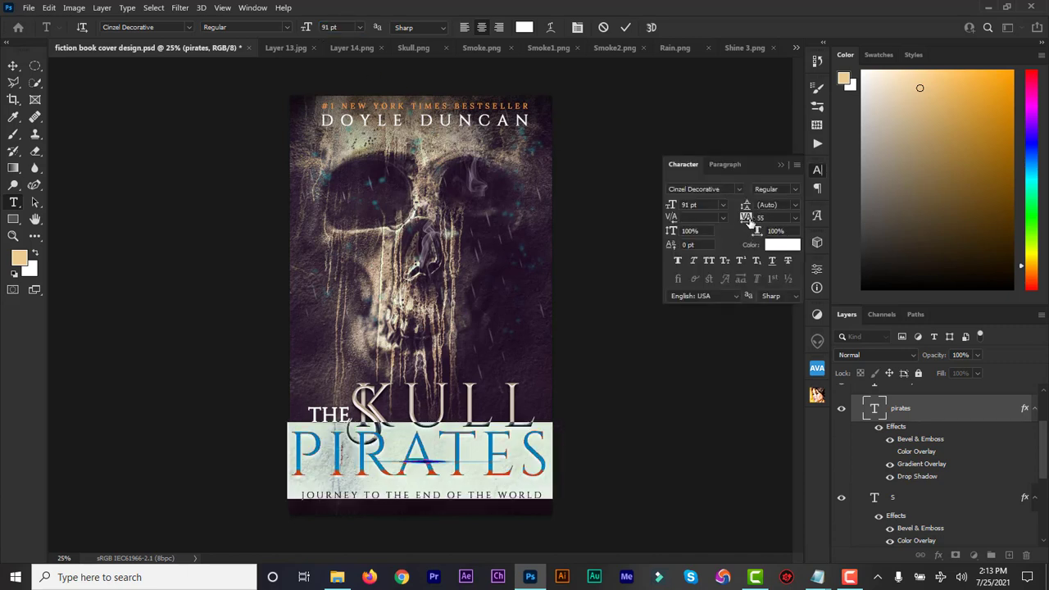
left_click_drag(751, 222, 746, 223)
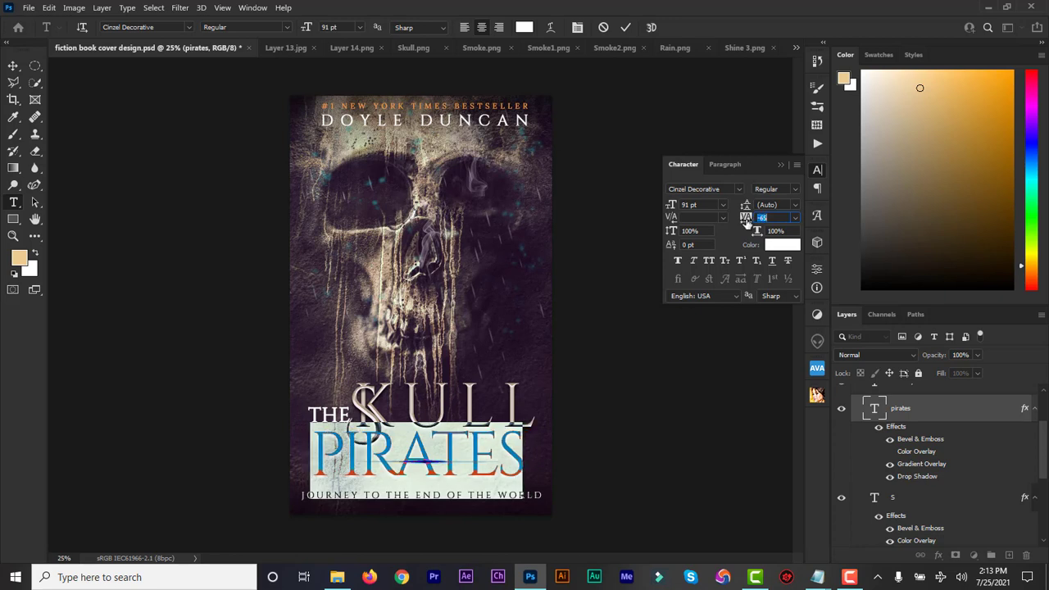
- Apply All Caps to only the letter A in PIRATES to give it the decorative capital form
left_click(426, 445)
left_click_drag(426, 445, 405, 445)
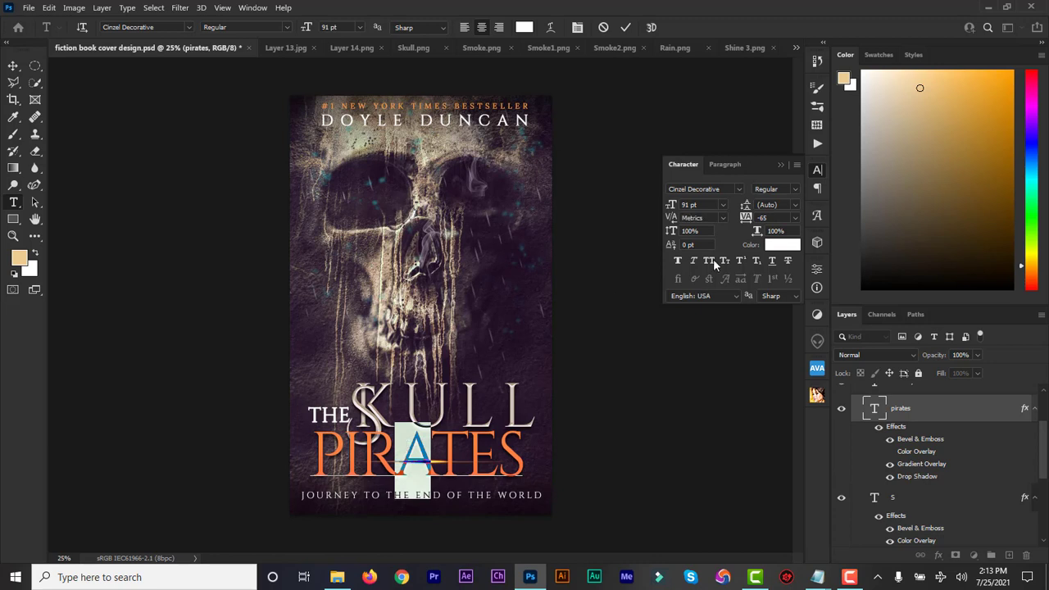
left_click(711, 257)
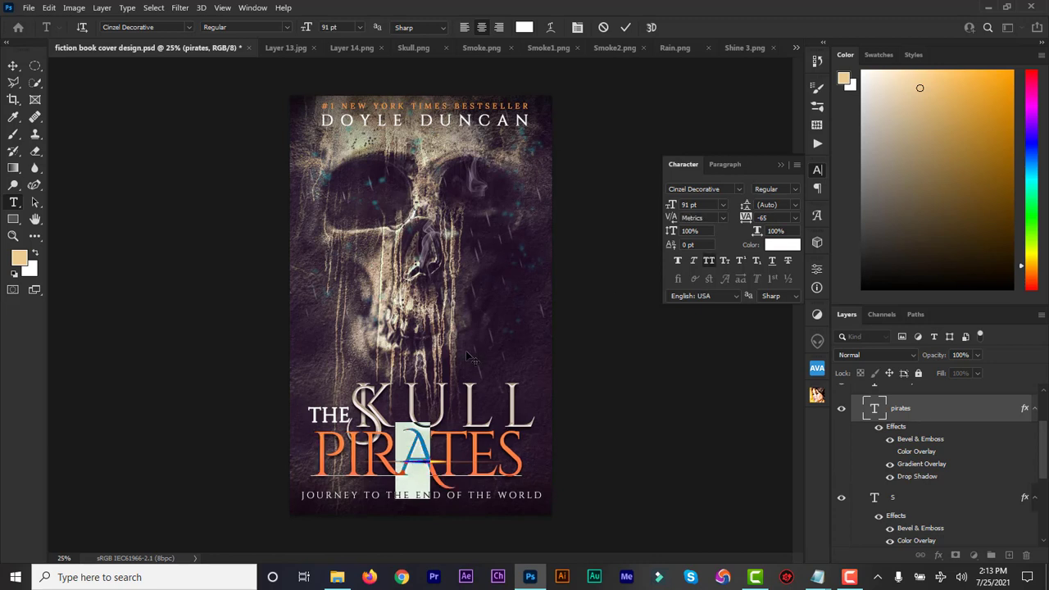
- Set the tracking of the whole word PIRATES to -25
double_click(876, 408)
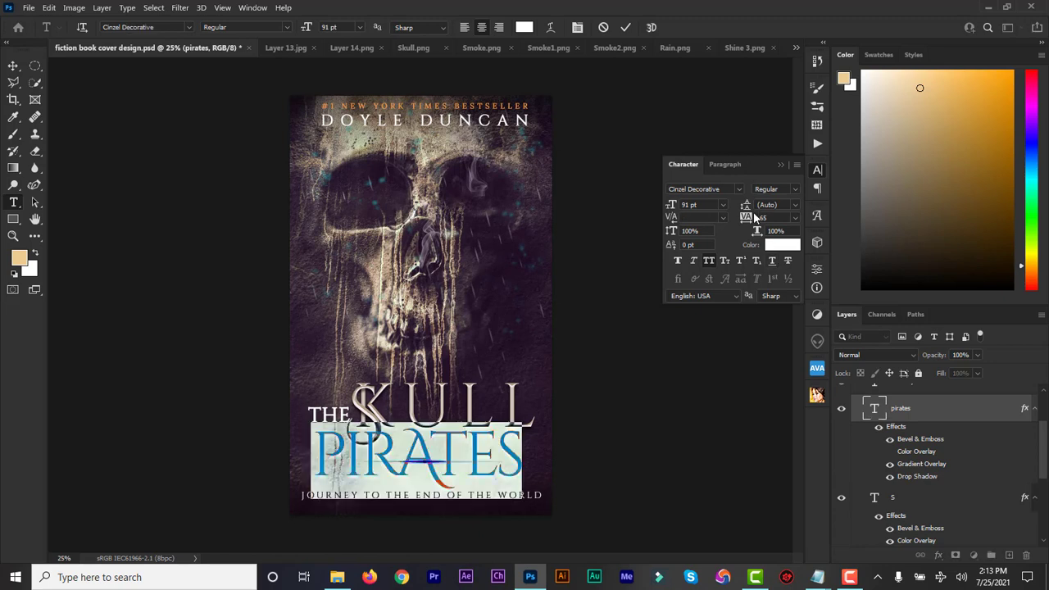
left_click_drag(741, 218, 747, 218)
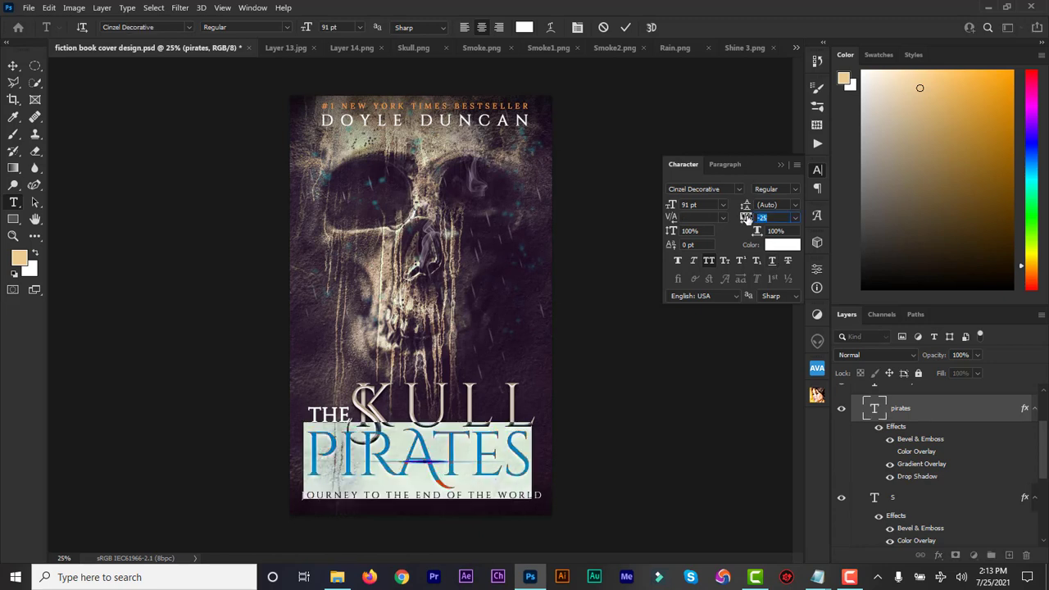
left_click(875, 503)
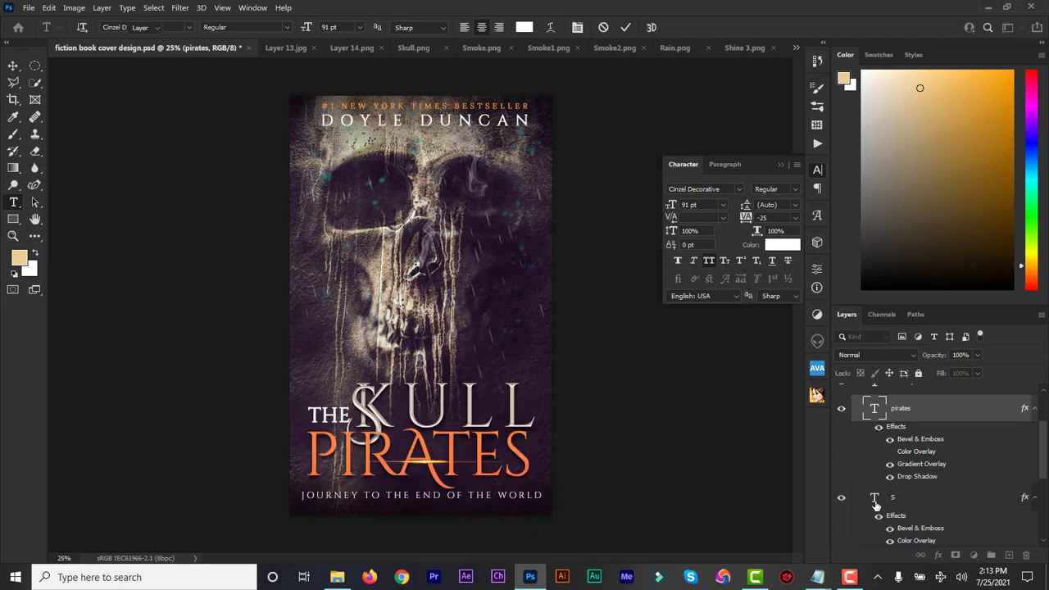
- Tighten the tracking of the "kull" text layer to -85
left_click_drag(1042, 475, 1042, 496)
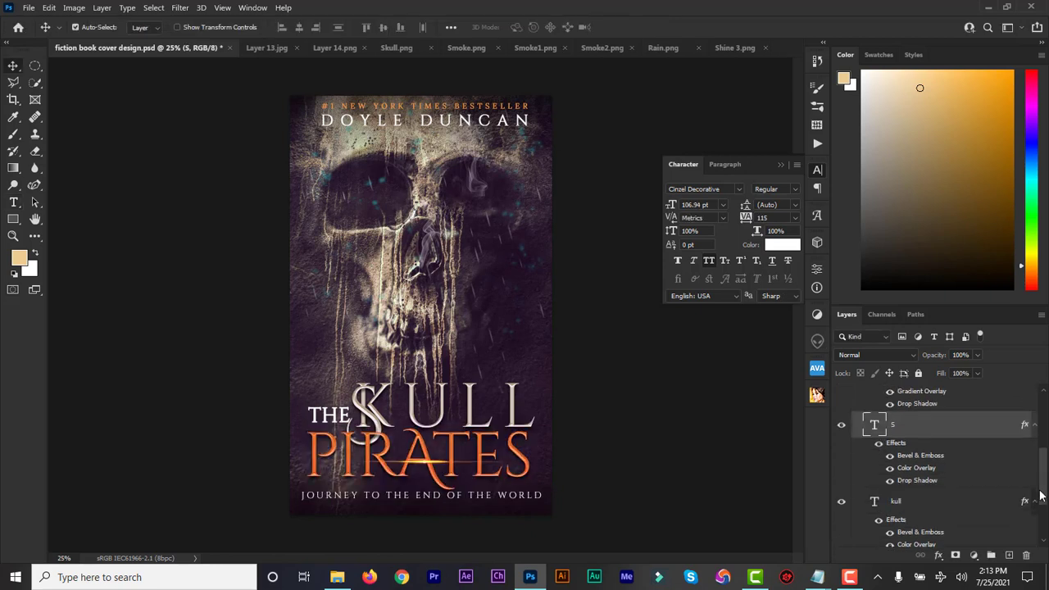
double_click(874, 500)
left_click_drag(746, 223, 740, 224)
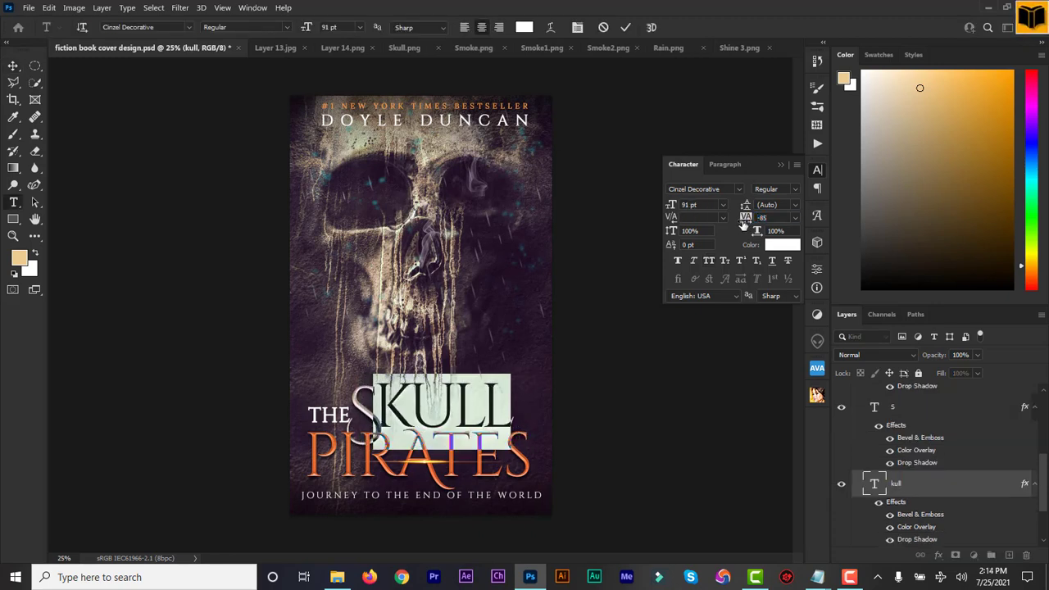
left_click(626, 27)
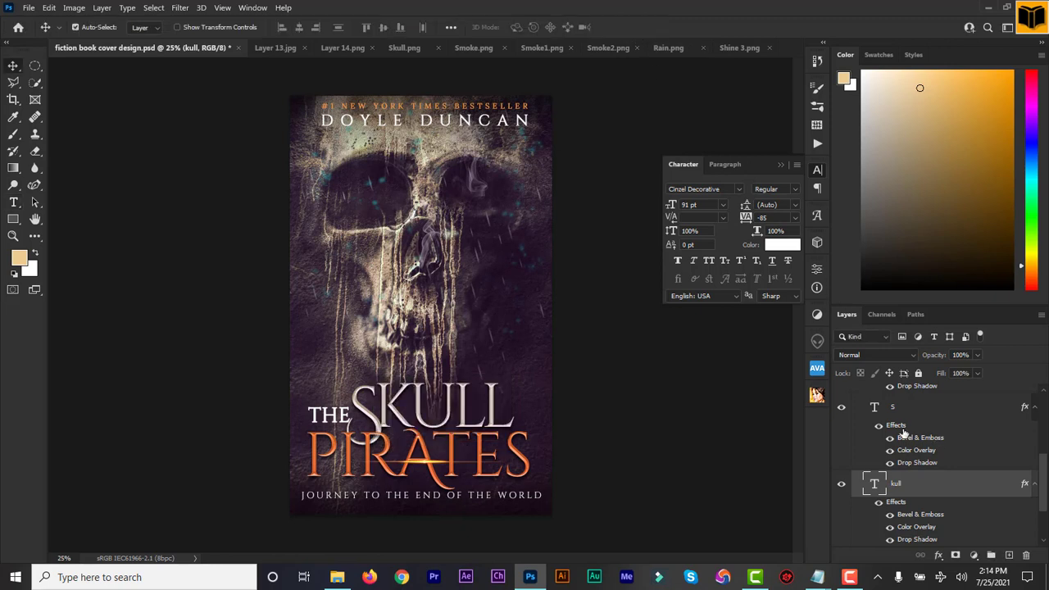
- Move the S slightly up and left beside KULL, and shift the S and "kull" layers right until SKULL ends level with PIRATES
left_click(876, 411)
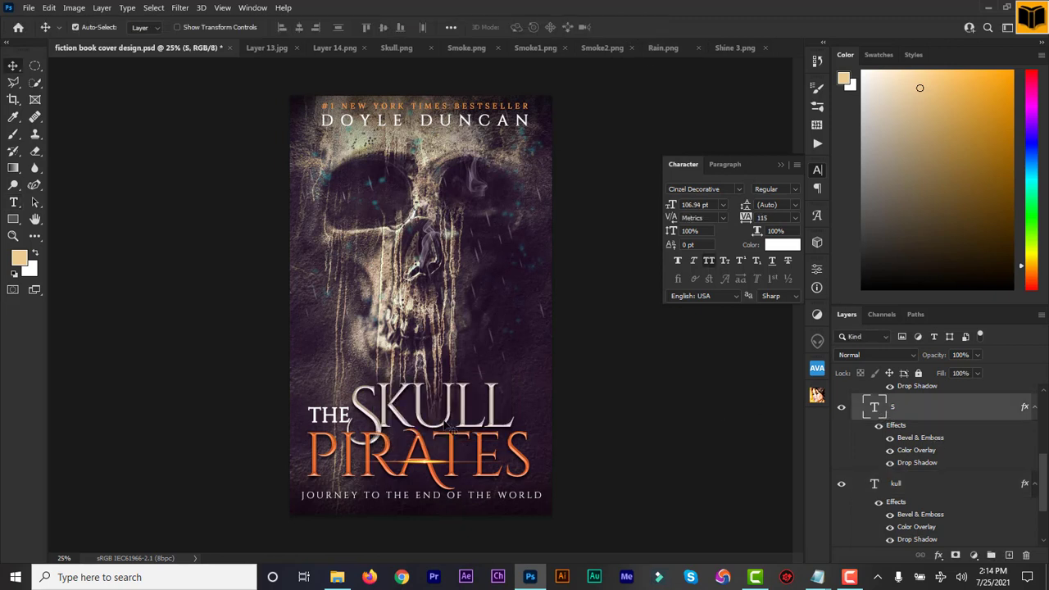
left_click_drag(364, 414, 357, 400)
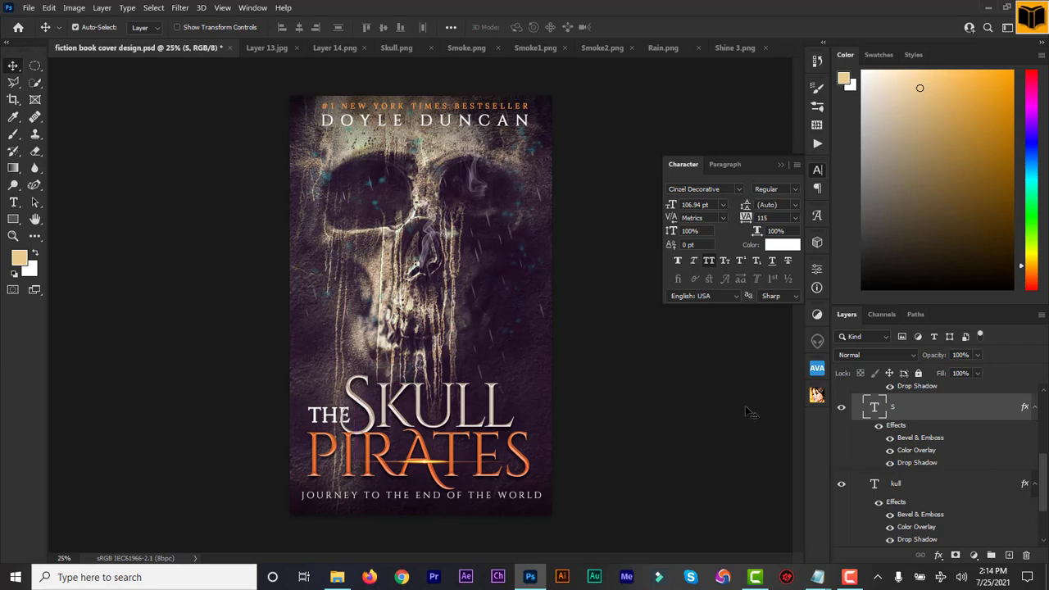
left_click(900, 489)
key("Right")
key("Right")
key("Right")
key("Right")
key("Right")
key("Right")
key("Right")
key("Right")
key("Right")
key("Right")
key("Right")
key("Right")
key("Right")
key("Right")
key("Right")
key("Right")
key("Right")
key("Right")
key("Right")
key("Right")
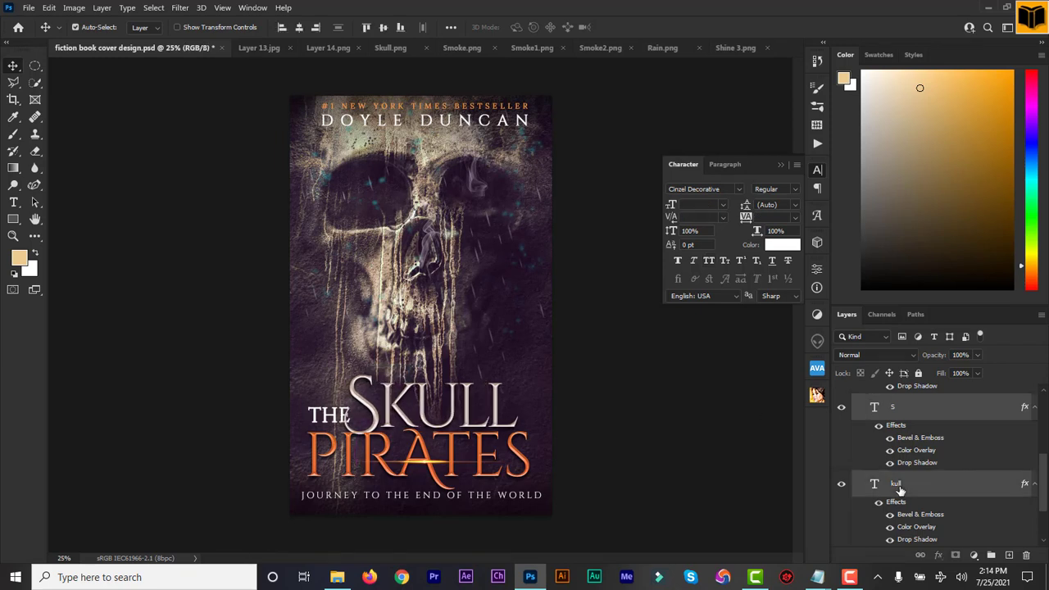
key("Right")
key("Right")
key("Right")
key("Right")
key("Right")
key("Right")
key("Right")
key("Right")
key("Right")
key("Right")
key("Right")
key("Right")
key("Right")
key("Right")
key("Right")
key("Right")
key("Right")
key("Right")
key("Right")
key("Right")
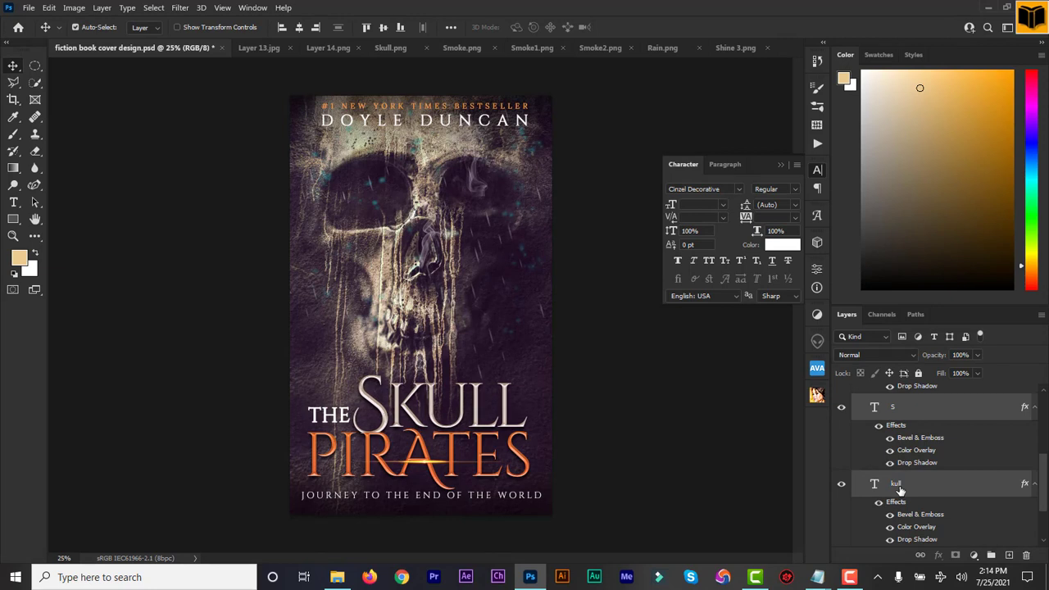
key("Right")
key("Right")
key("Right")
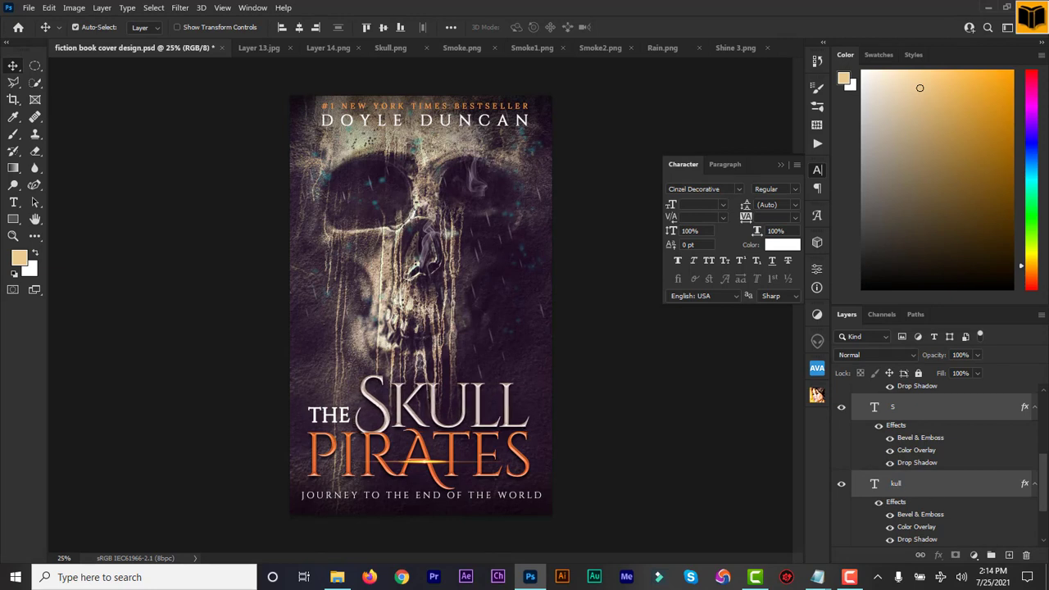
- Move the S and "kull" text layers up together to open more space above PIRATES
key("Up")
key("Up")
key("Up")
key("Up")
key("Up")
key("Up")
key("Up")
key("Up")
key("Up")
key("Up")
key("Up")
key("Up")
key("Up")
key("Up")
key("Up")
key("Up")
key("Up")
key("Up")
key("Up")
key("Up")
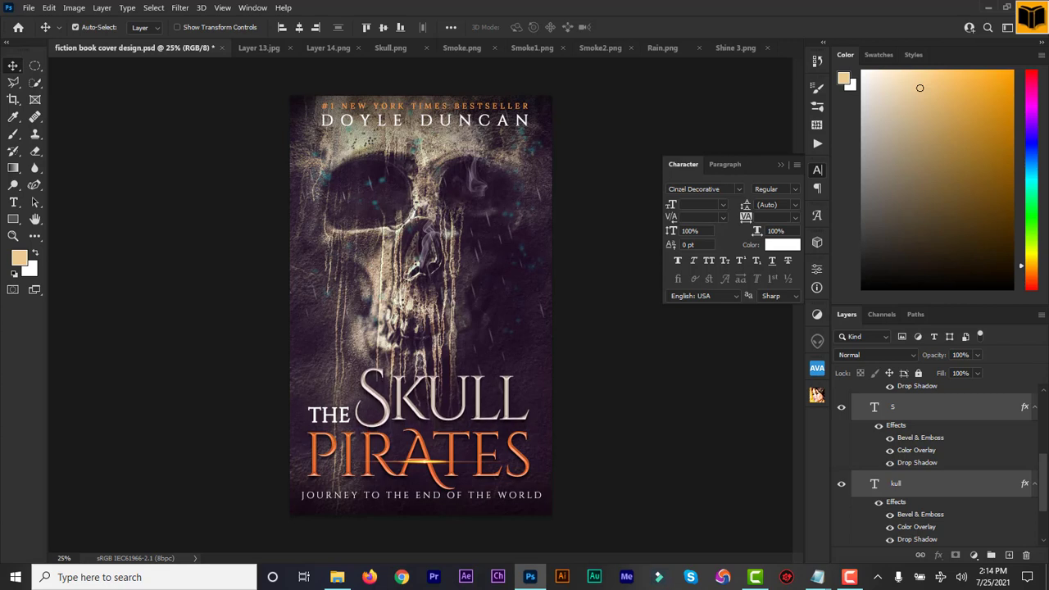
key("Up")
key("Up")
key("Up")
key("Up")
key("Up")
key("Up")
key("Up")
key("Up")
key("Up")
key("Up")
key("Up")
key("Up")
key("Up")
key("Up")
key("Up")
key("Up")
key("Up")
key("Up")
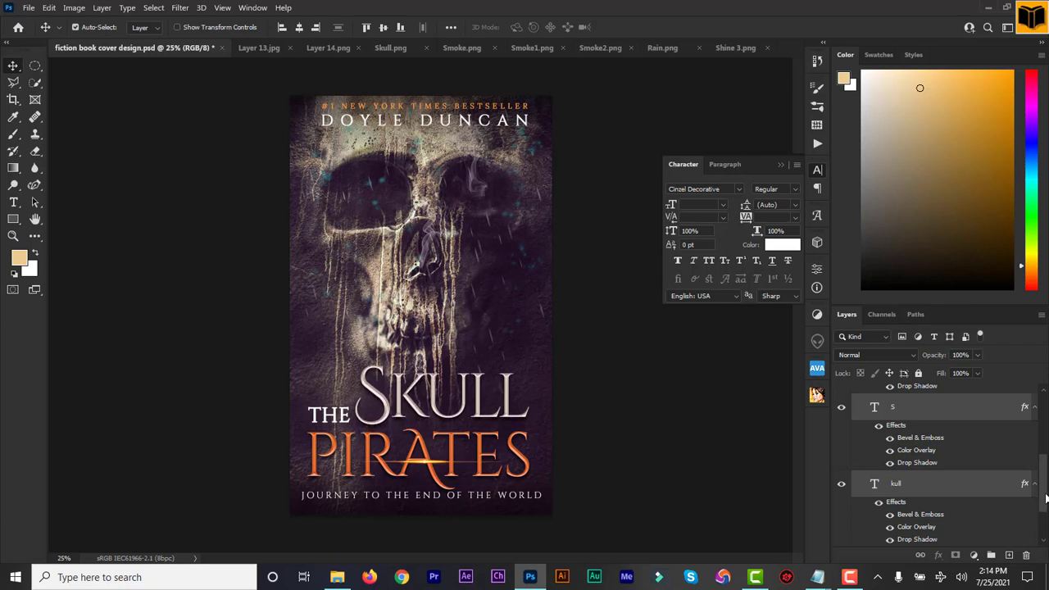
- Move the "pirates" text layer up so it sits close beneath SKULL
left_click_drag(1047, 499, 1046, 473)
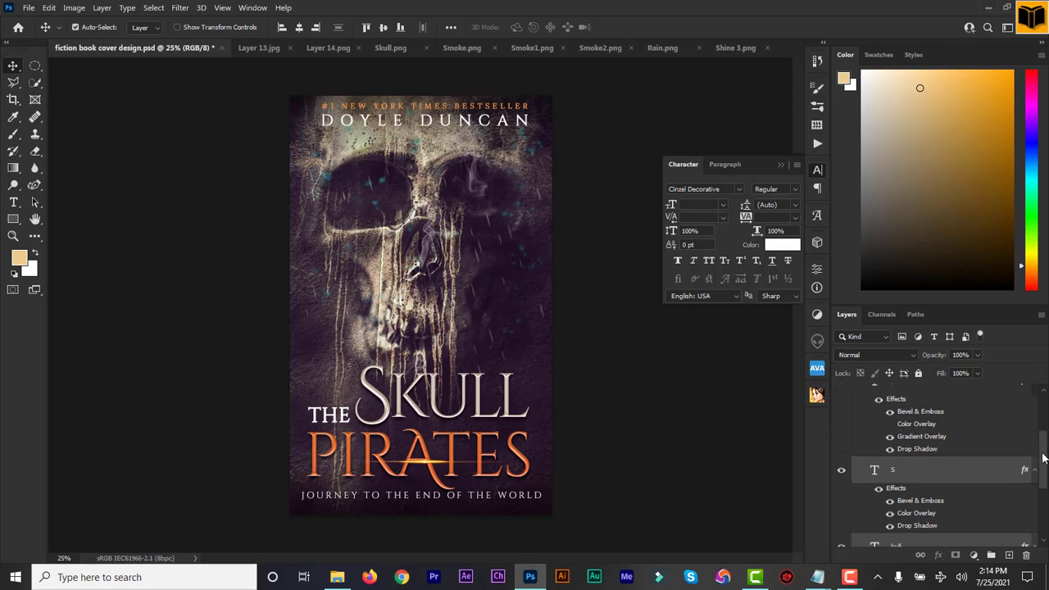
scroll(925, 433, "up", 1)
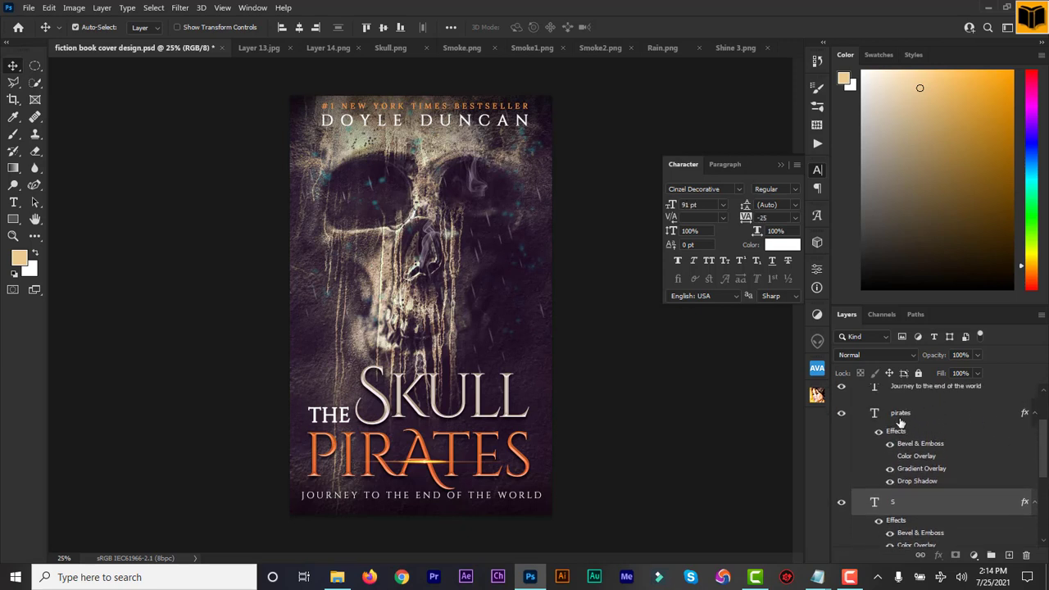
left_click(900, 421)
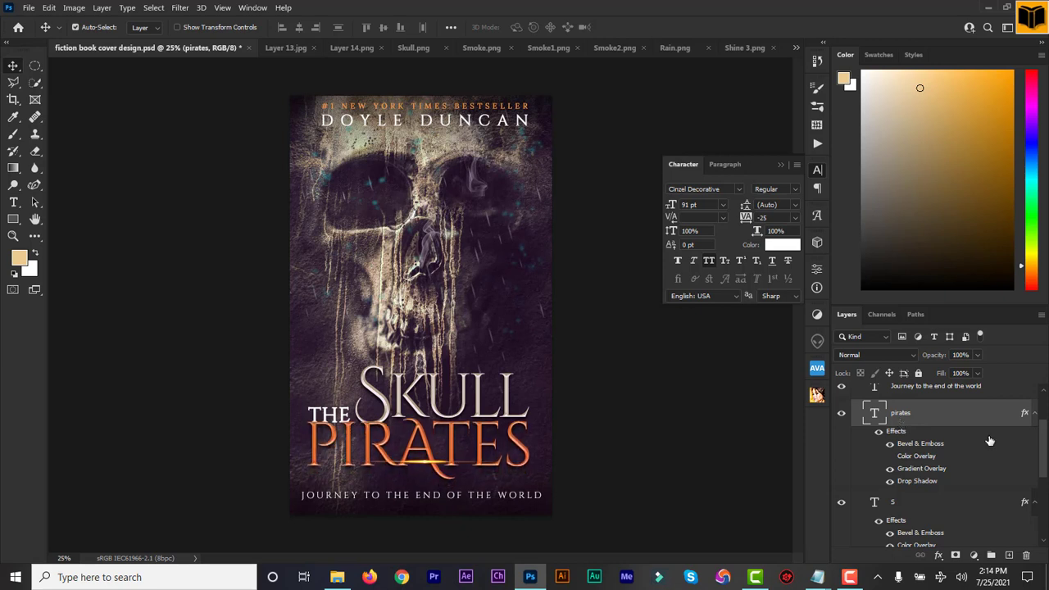
- Move the "the" text layer up and slightly right so it sits above PIRATES, next to the S
left_click_drag(1046, 462, 1046, 514)
left_click(893, 510)
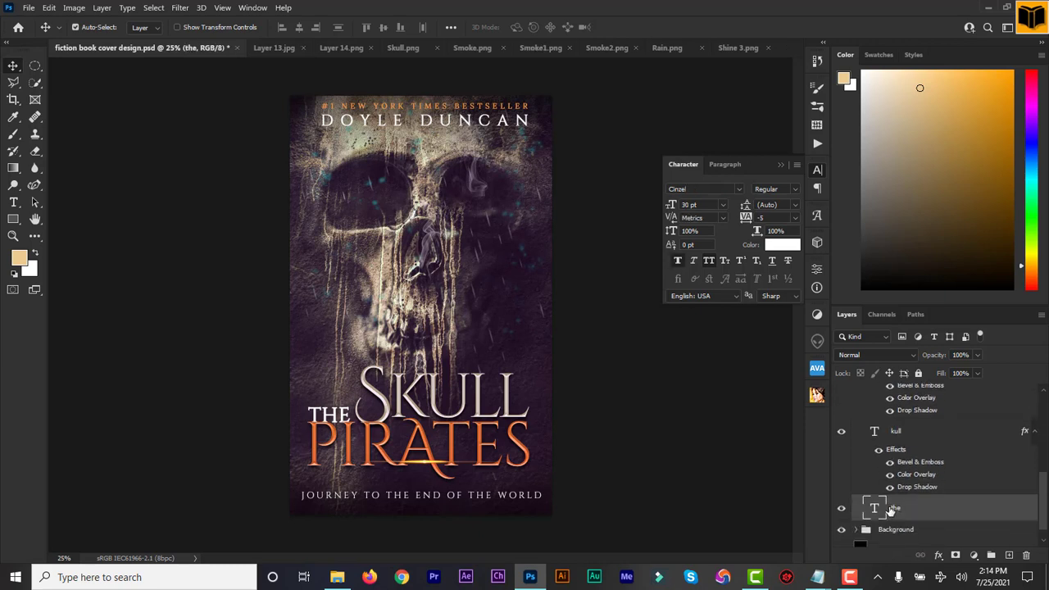
key("Up")
key("Right")
key("Right")
key("Right")
key("Right")
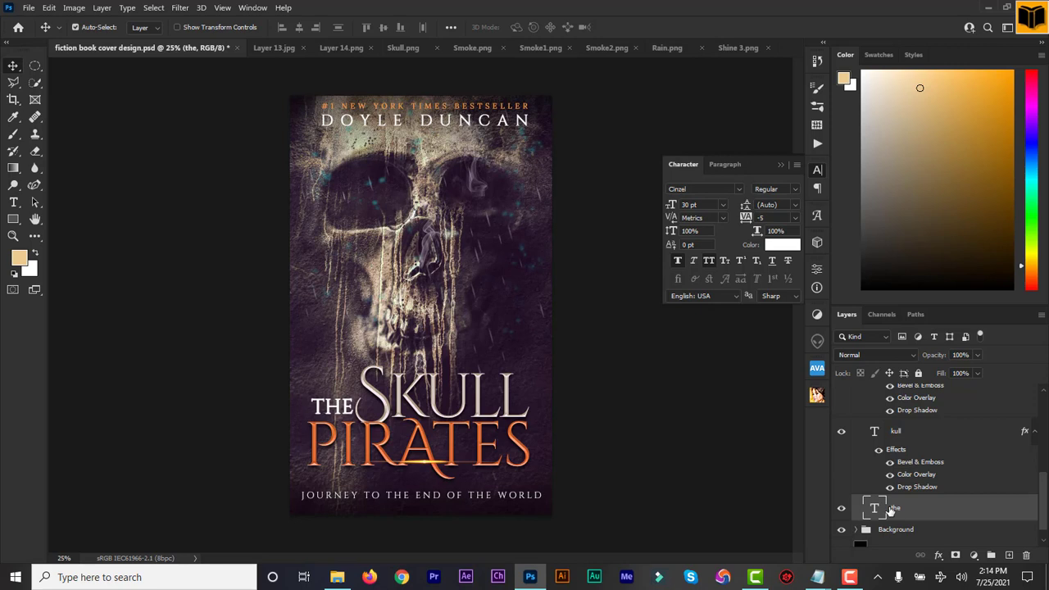
- Set the "Journey to the end of the world" subtitle to 17 pt with a tracking of 55
scroll(1045, 508, "down", 1)
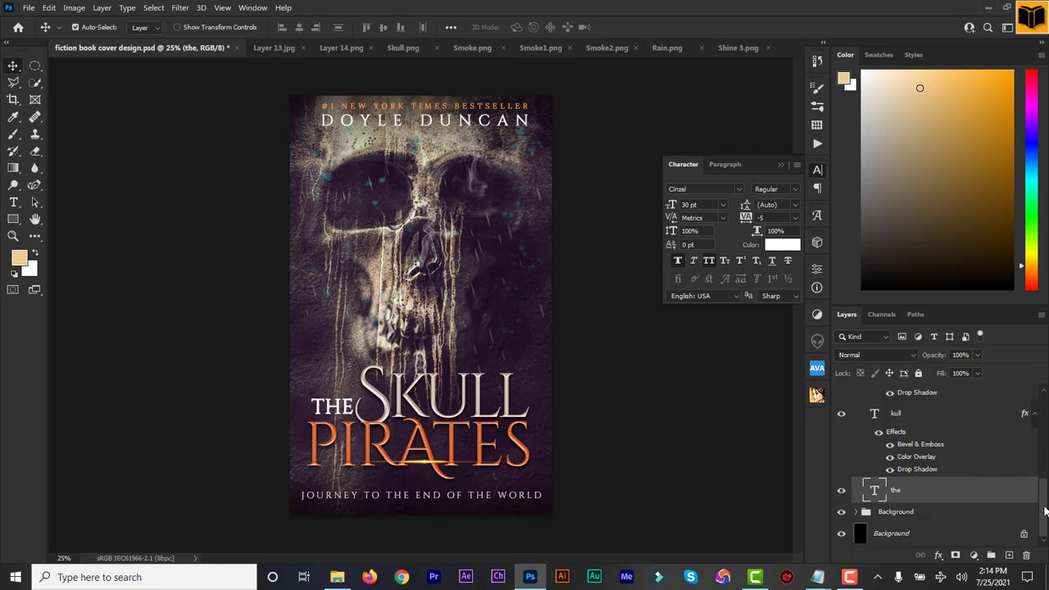
scroll(940, 457, "up", 5)
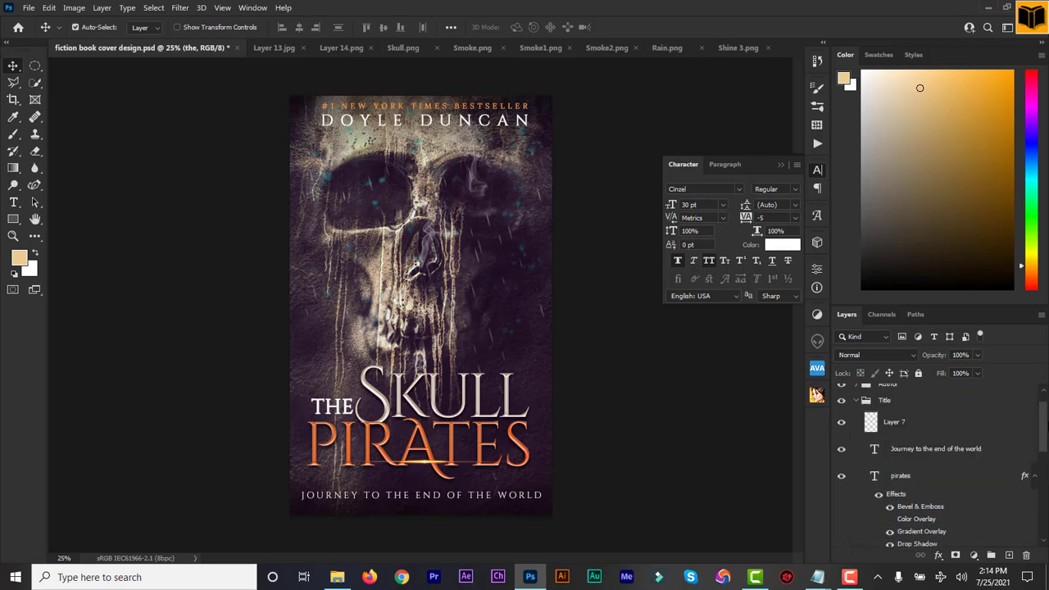
double_click(874, 460)
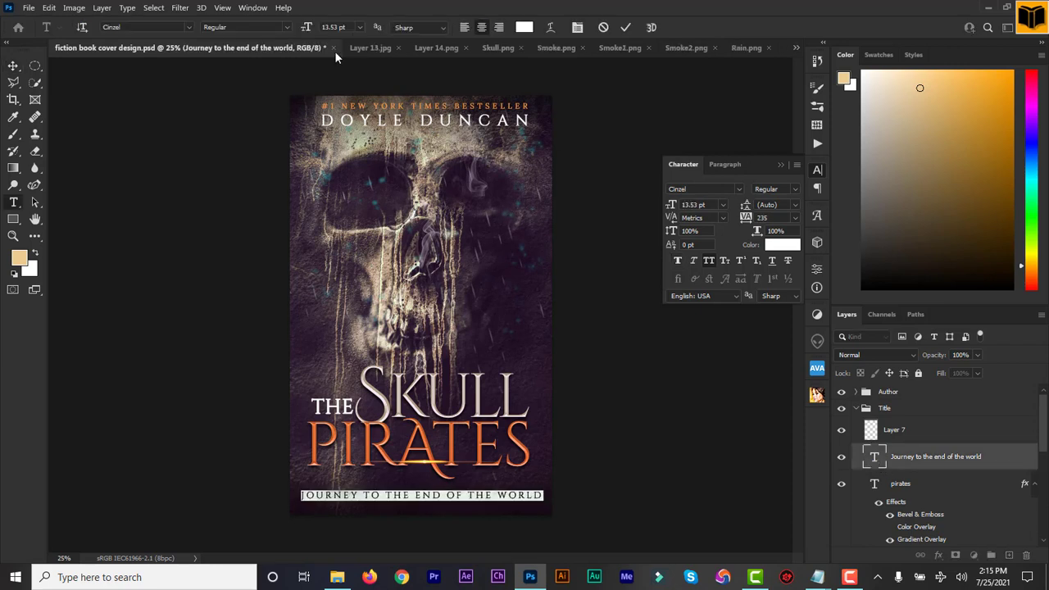
left_click_drag(310, 30, 310, 31)
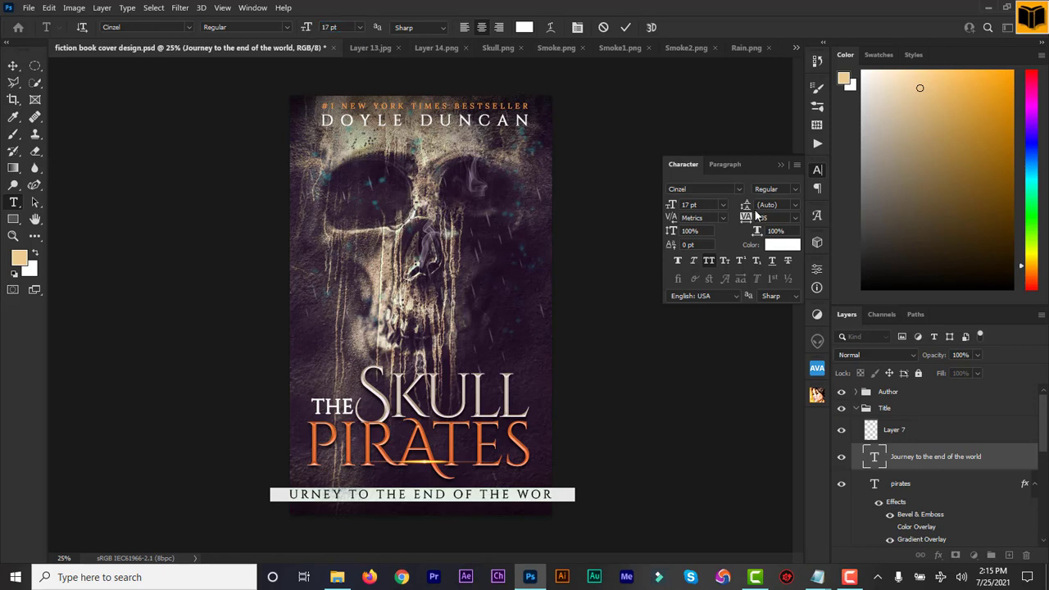
left_click_drag(748, 220, 742, 221)
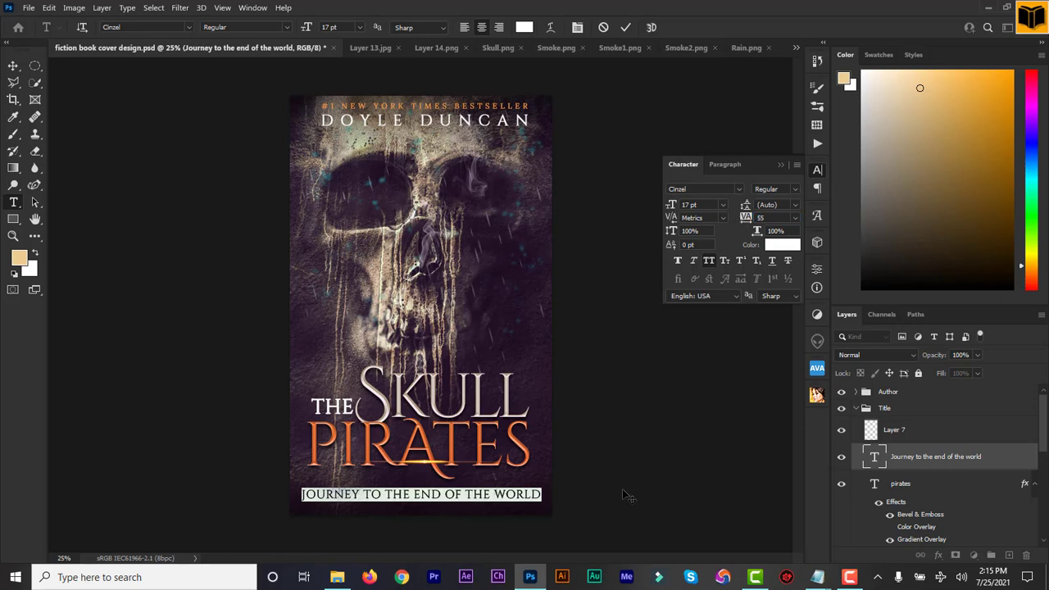
- Move the subtitle up just beneath PIRATES, set its tracking to -5 and centre it under the title
left_click_drag(623, 488, 627, 477)
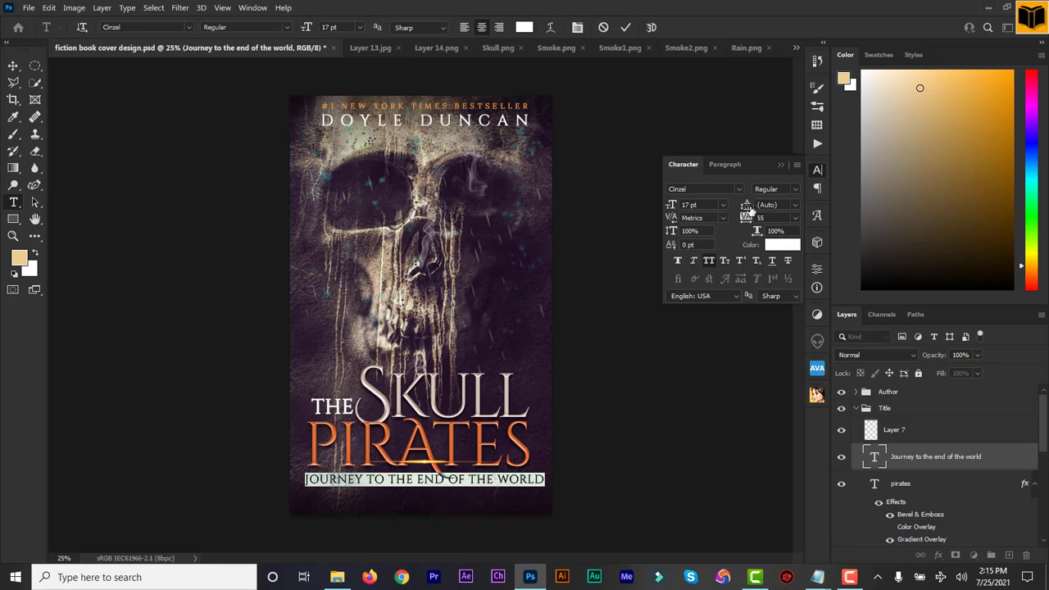
left_click_drag(749, 220, 746, 221)
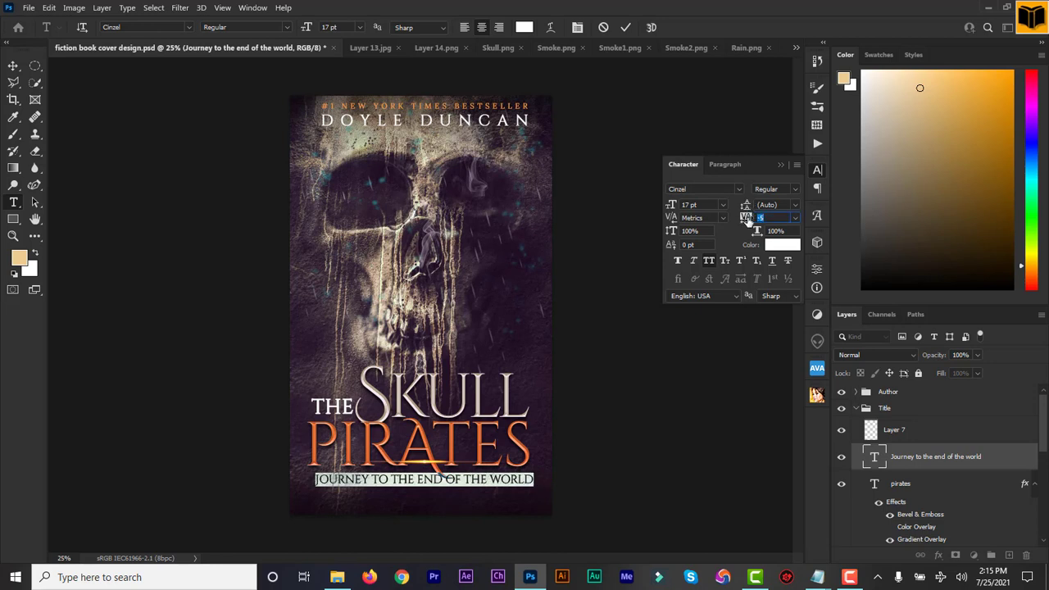
left_click(626, 27)
key("v")
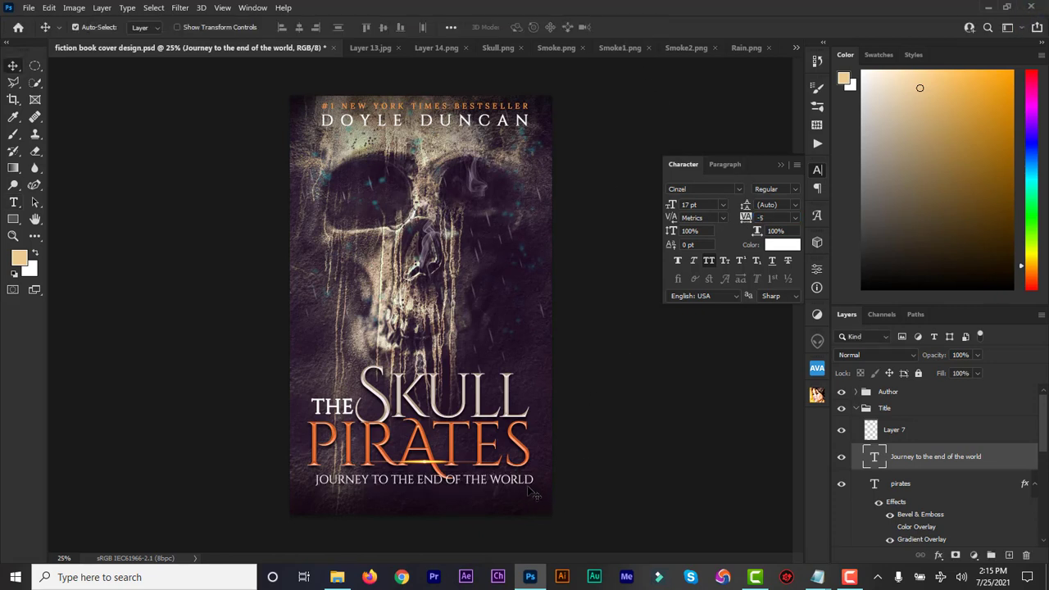
left_click_drag(532, 487, 527, 485)
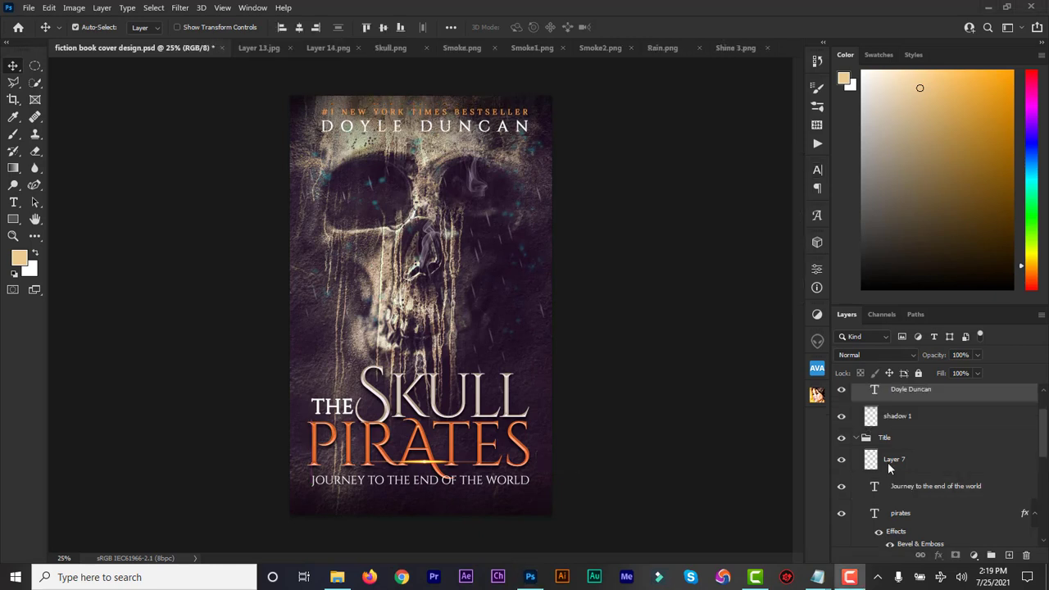
- Move the Layer 7 light streak up onto the crossbar of the A in PIRATES and blend it with Linear Dodge (Add)
left_click(887, 462)
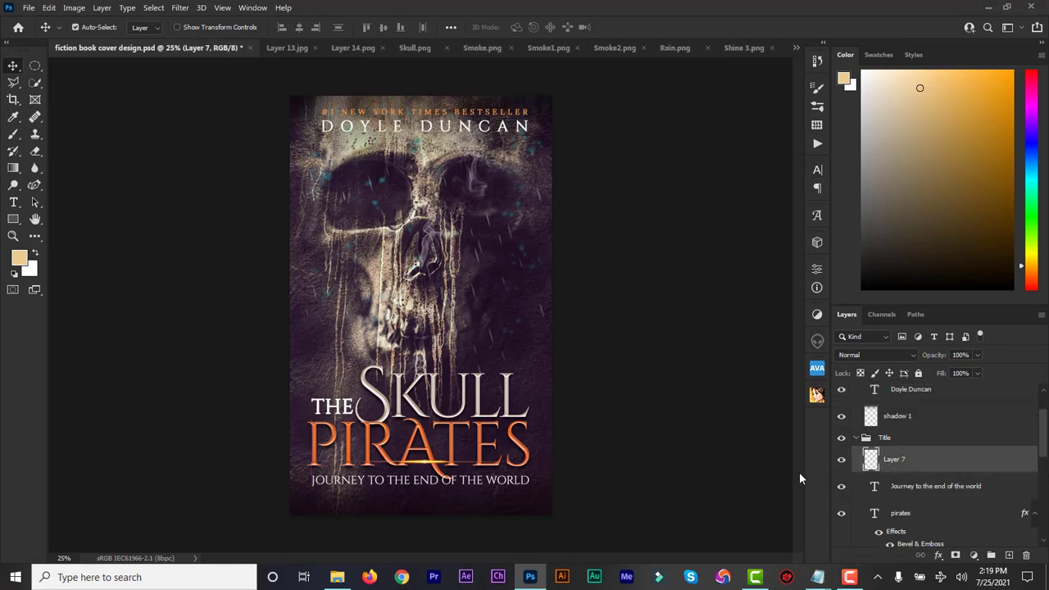
left_click_drag(444, 466, 440, 450)
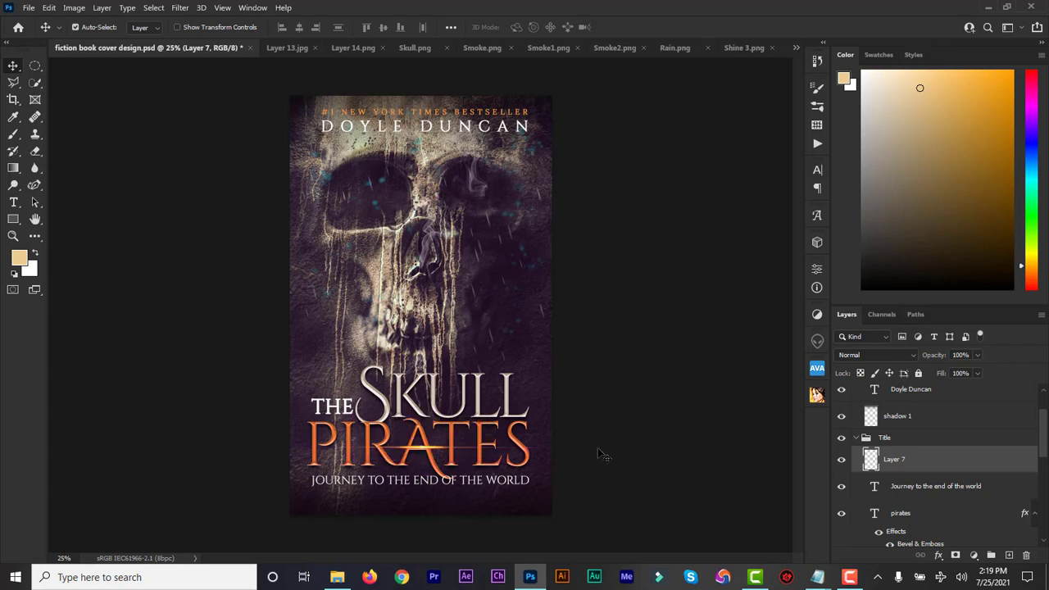
left_click(885, 360)
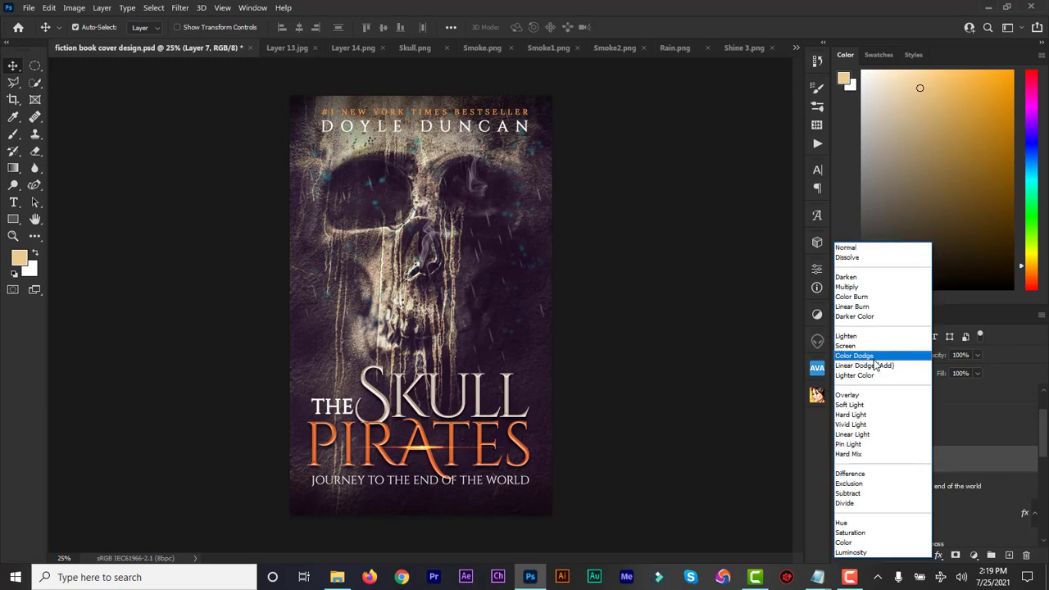
left_click(878, 369)
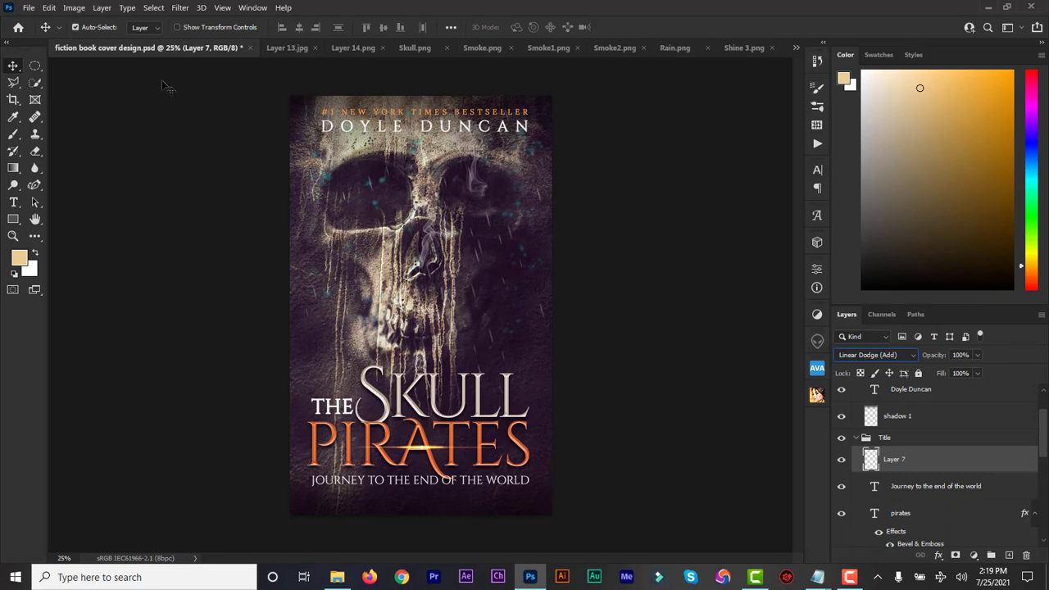
- Save the PSD, and save a JPEG version named "fiction book cover design" in the same folder
left_click(27, 8)
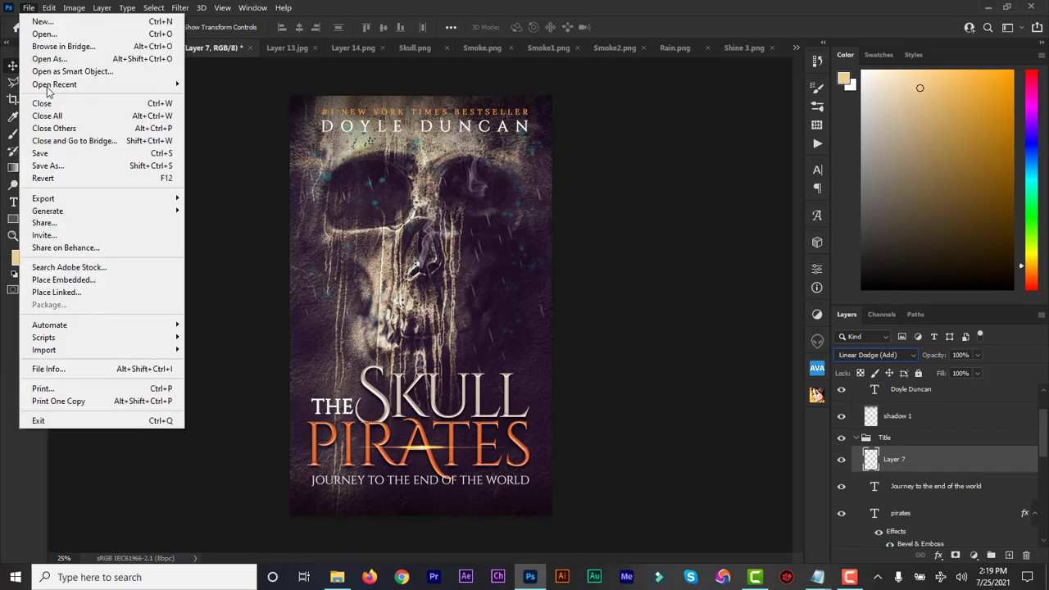
left_click(59, 153)
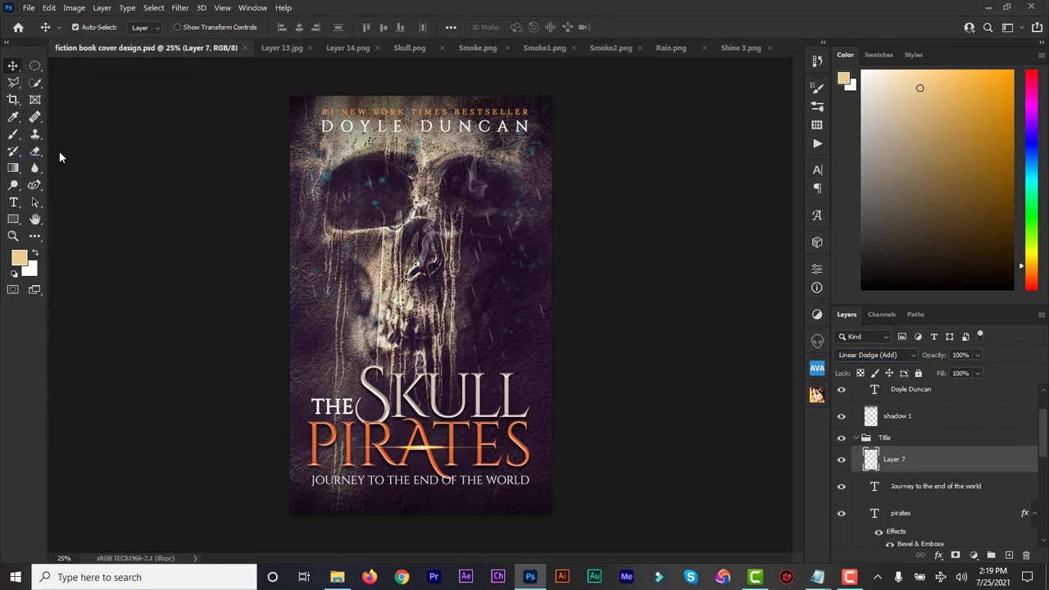
left_click(29, 8)
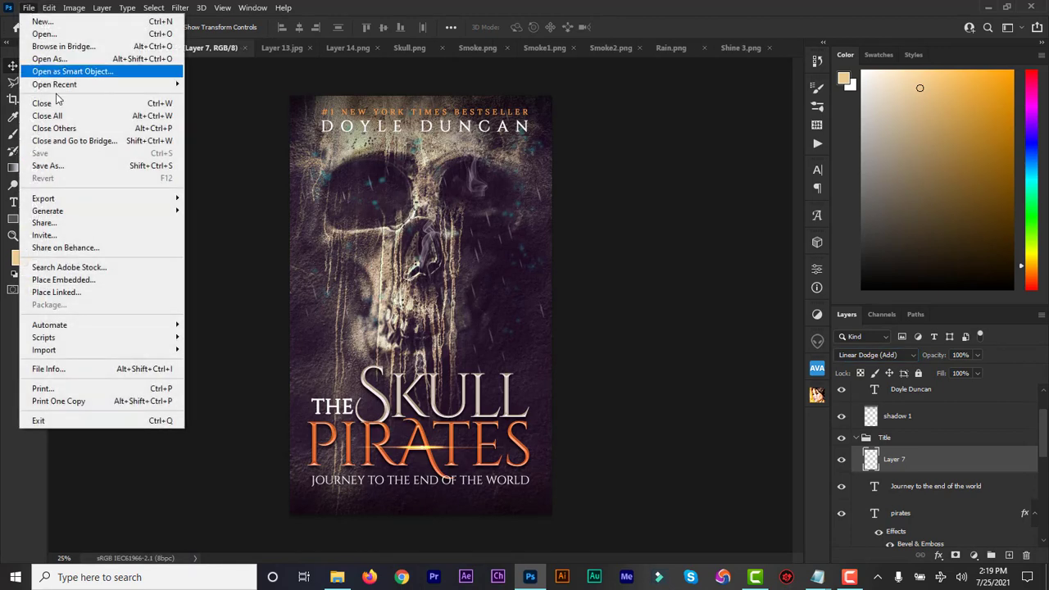
left_click(77, 166)
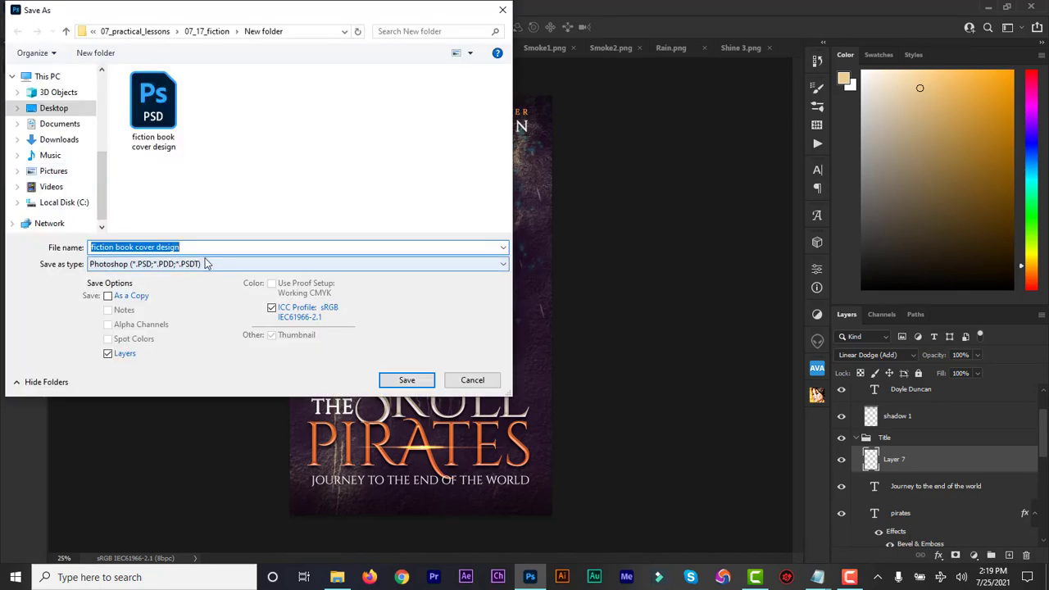
left_click(205, 264)
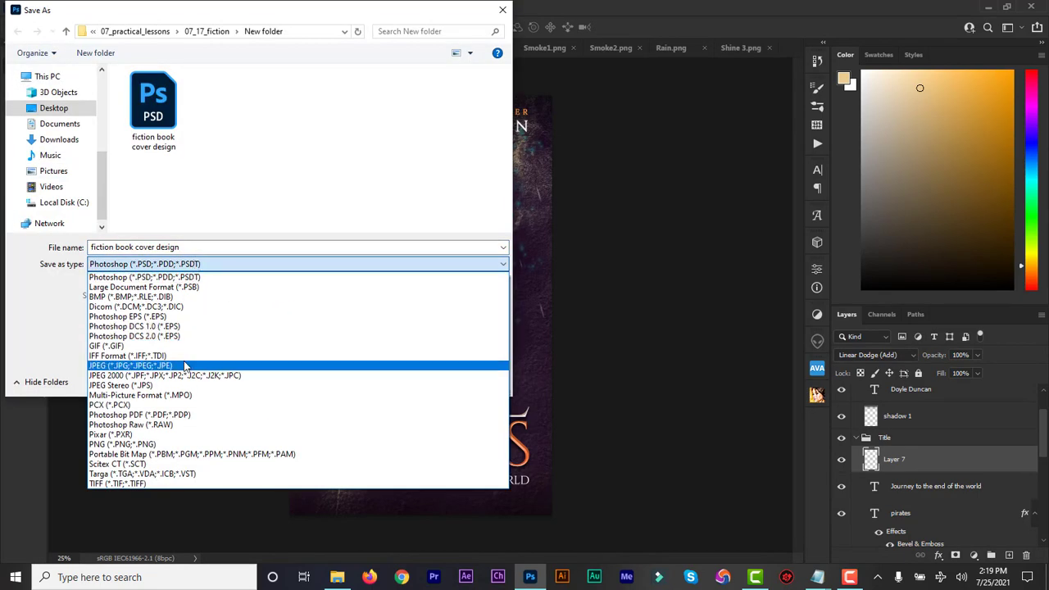
left_click(186, 365)
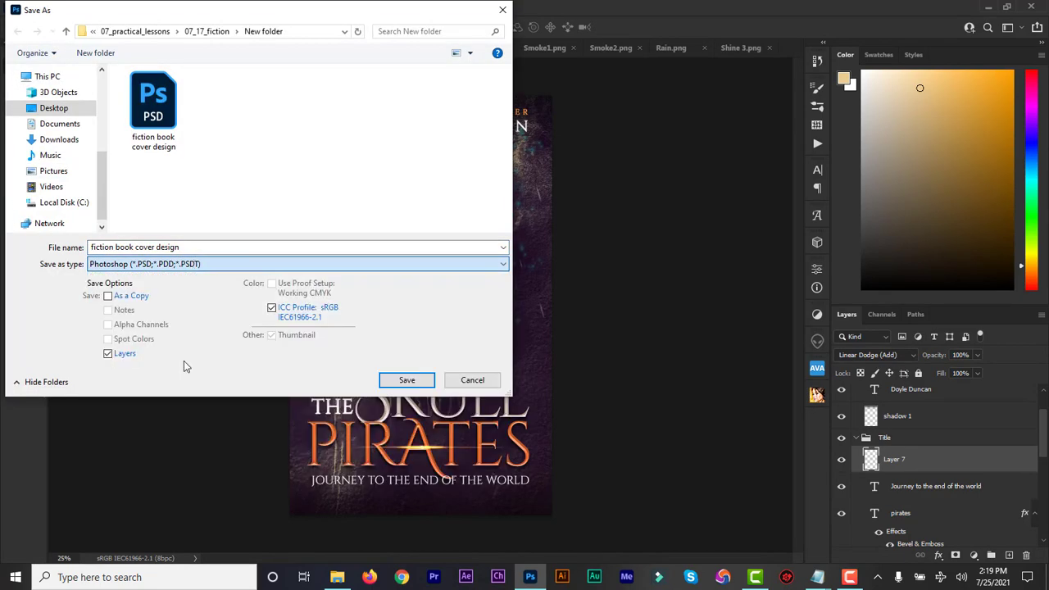
left_click(407, 382)
left_click(562, 290)
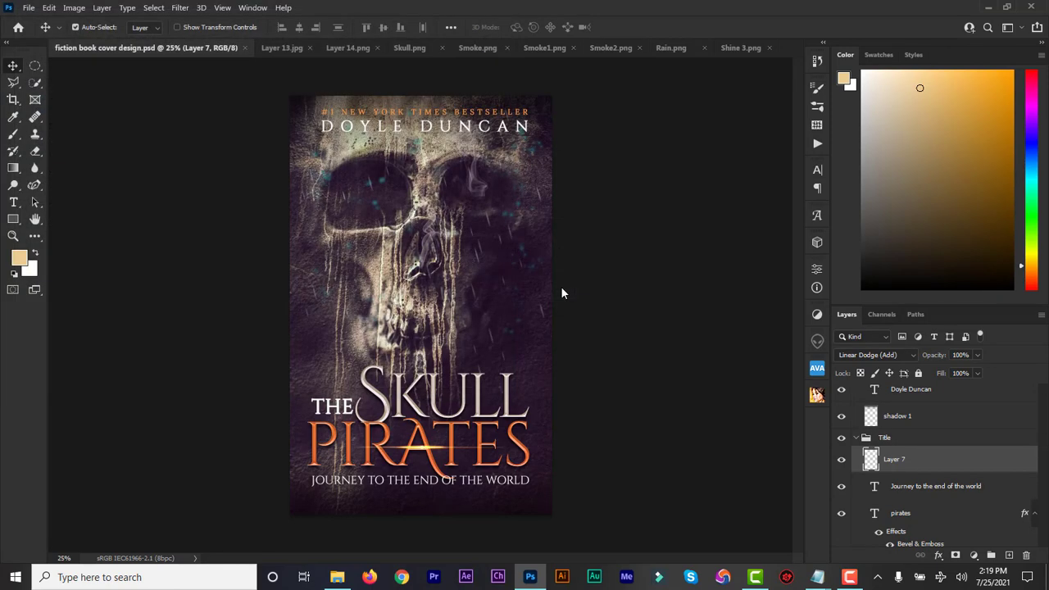
left_click(594, 135)
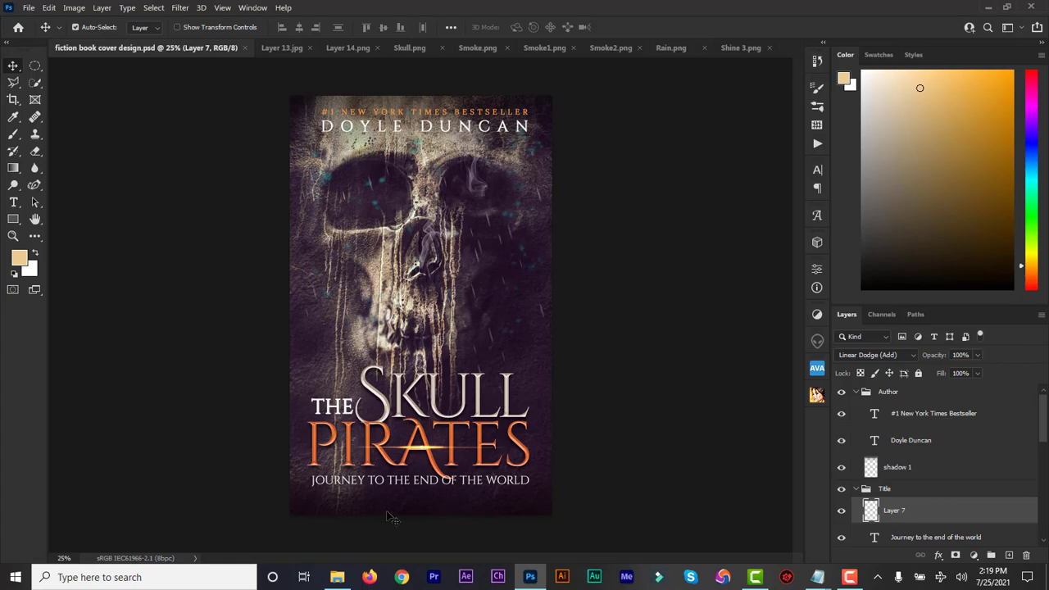
- Switch to File Explorer and open the saved "fiction book cover design" JPEG for viewing
left_click(334, 578)
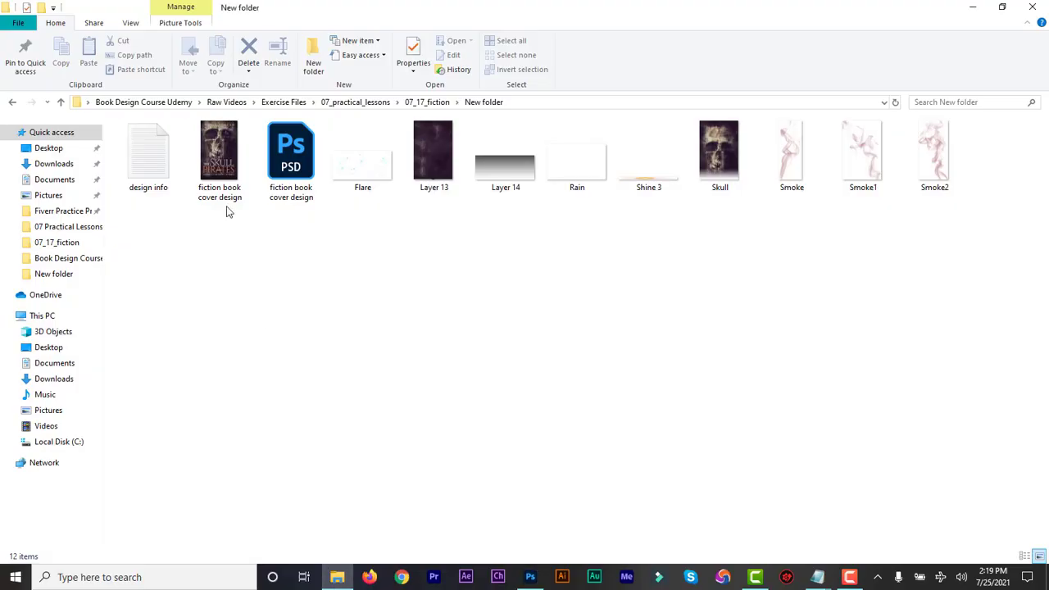
left_click(220, 167)
double_click(220, 166)
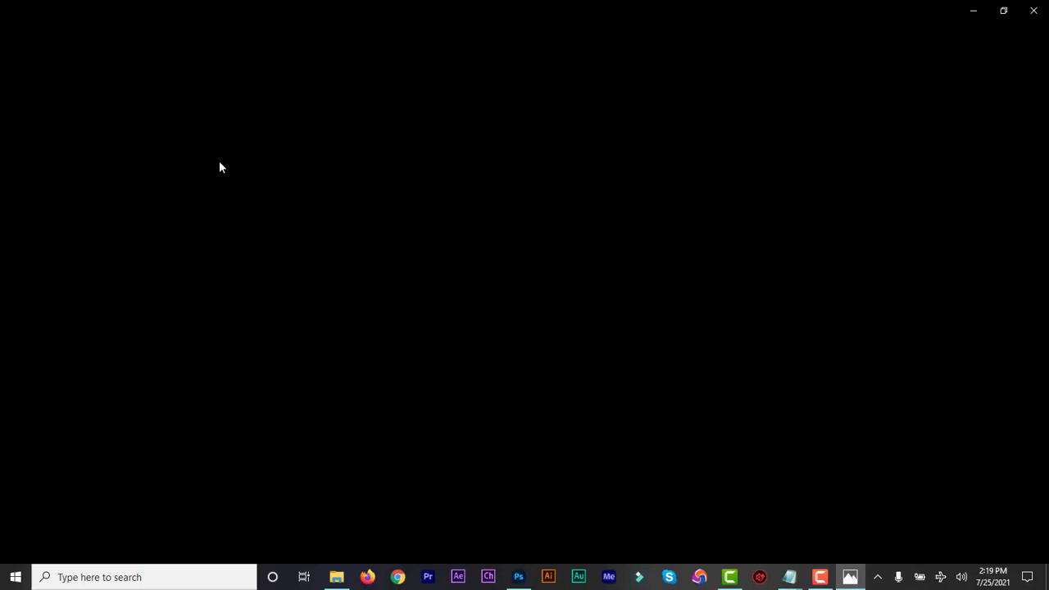